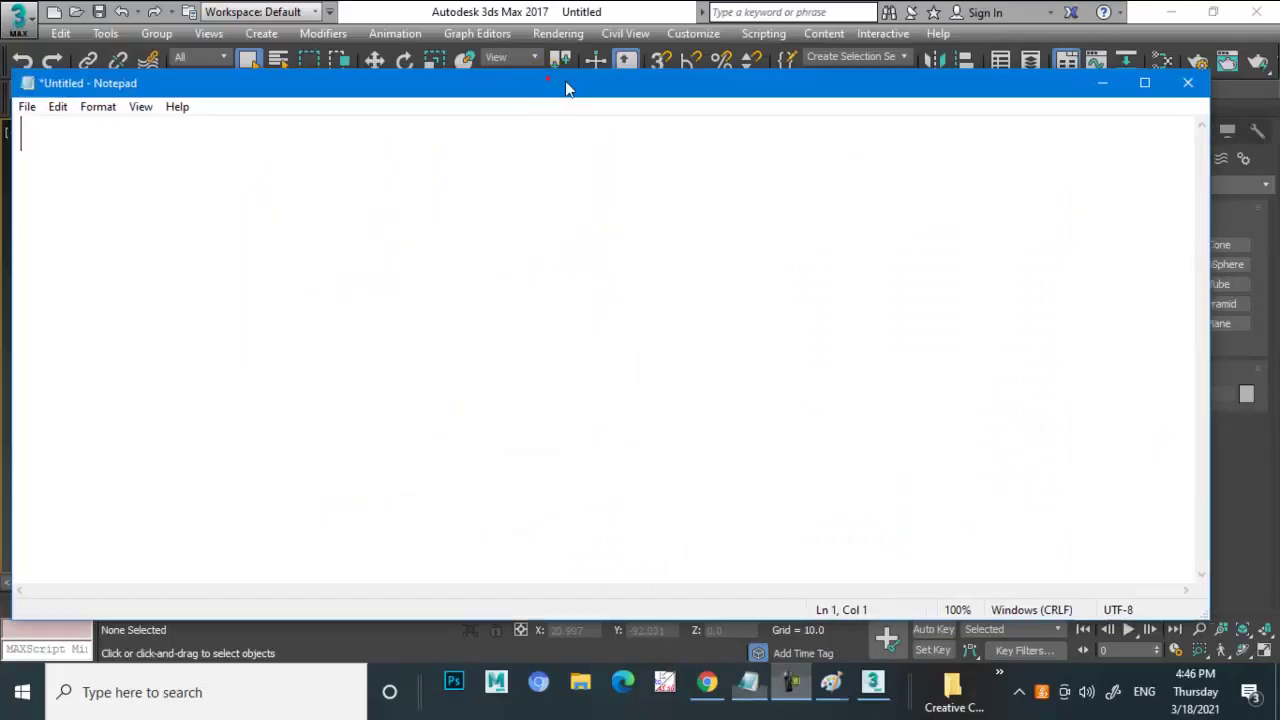
- Write 'Modeling a Stylish Coffee Table in 3dsmax in this tutorial' in Notepad, then minimize it
{"action": "left_click_drag", "start_coordinate": [565, 88], "coordinate": [620, 98]}
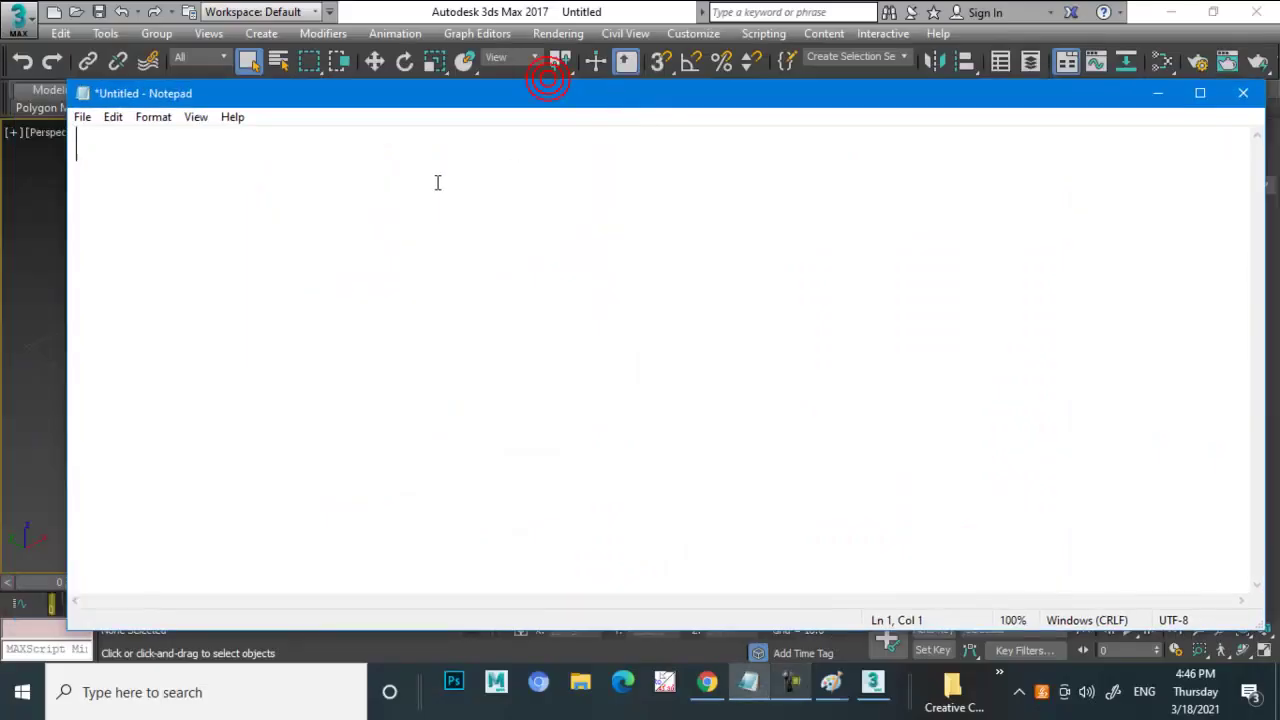
{"action": "left_click", "coordinate": [437, 183]}
{"action": "type", "text": "Modeling a Stylish Coffee Tab"}
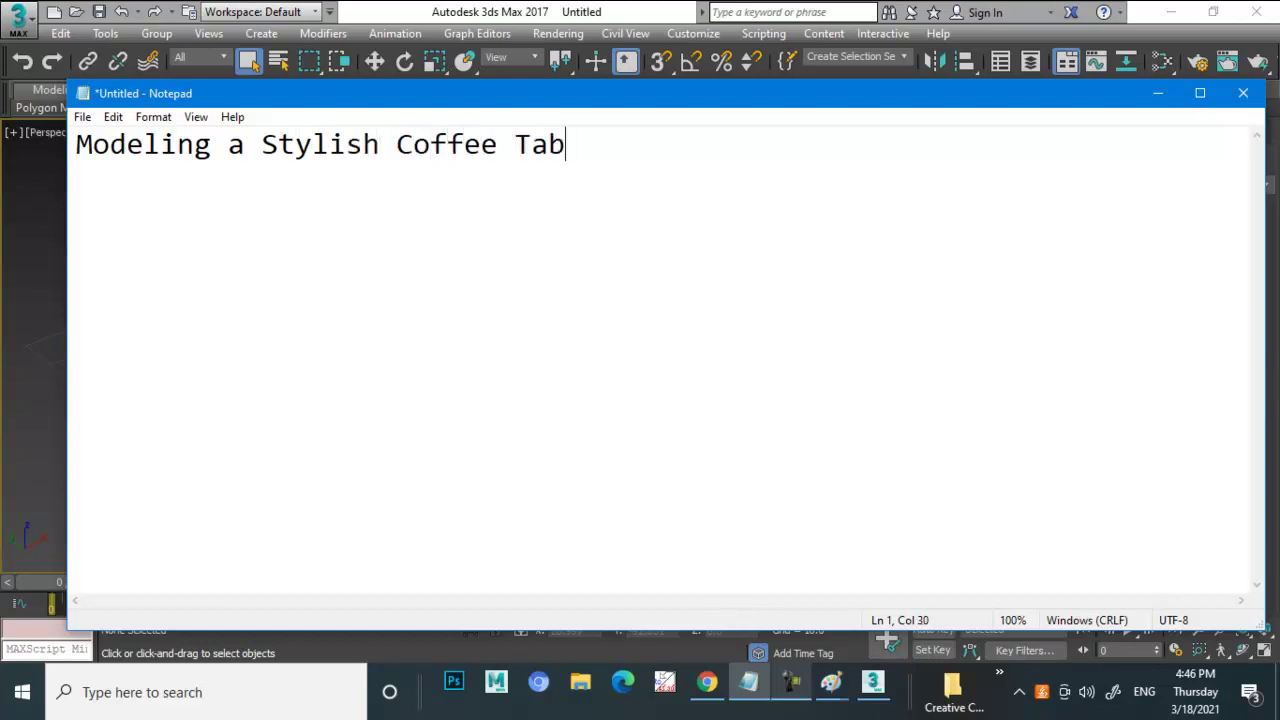
{"action": "type", "text": "le "}
{"action": "type", "text": "in 3dsmax in this tutorial"}
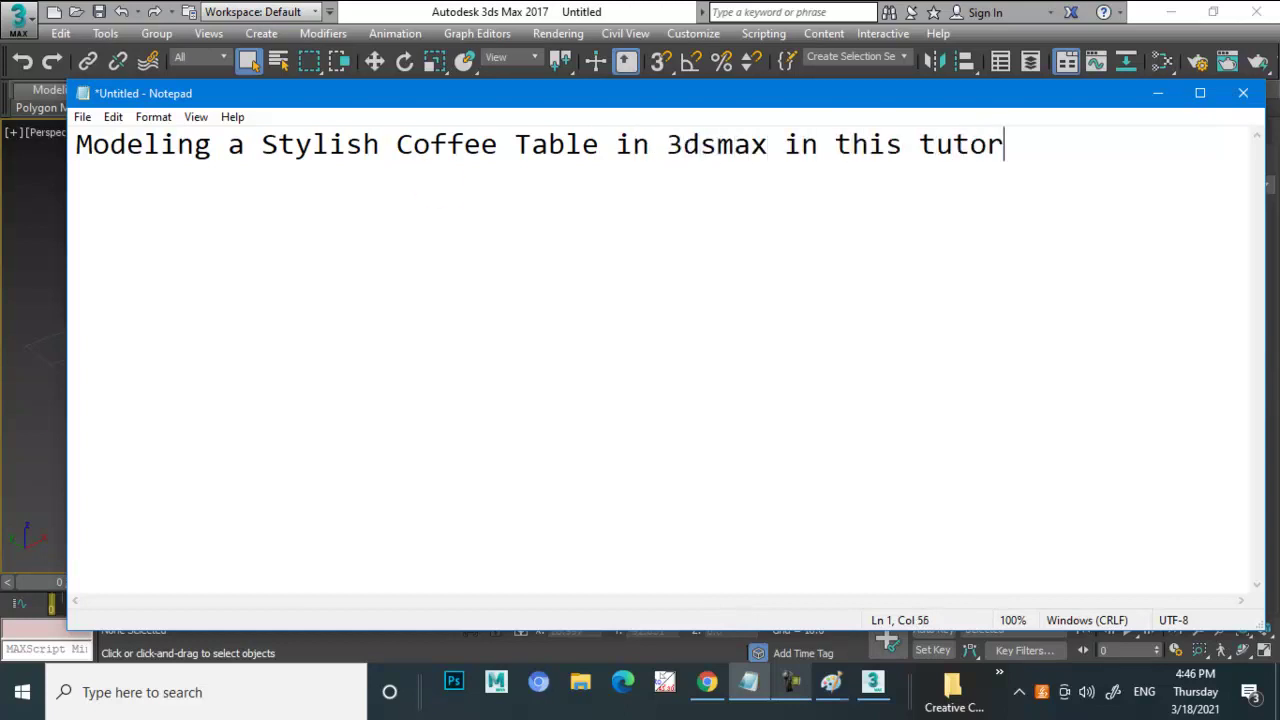
{"action": "left_click", "coordinate": [1157, 95]}
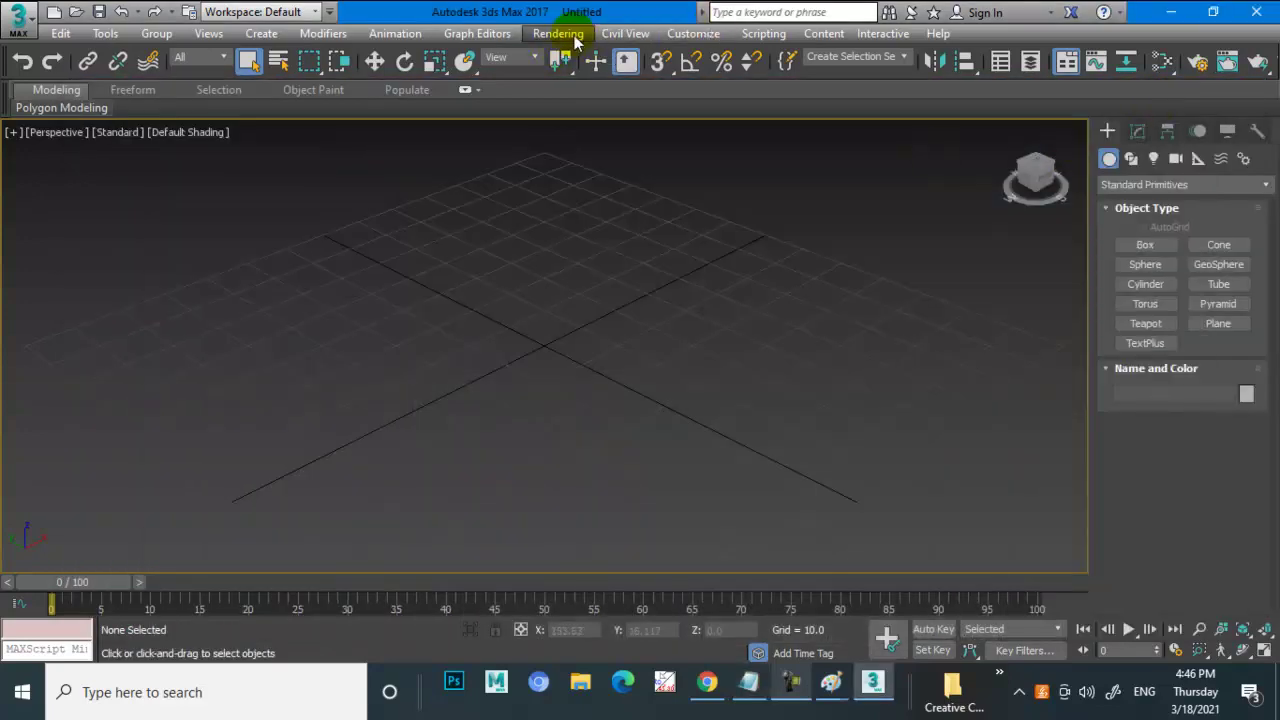
- Open the View Image File browser and search the Desktop folders for reference images
{"action": "left_click", "coordinate": [560, 33]}
{"action": "left_click", "coordinate": [624, 491]}
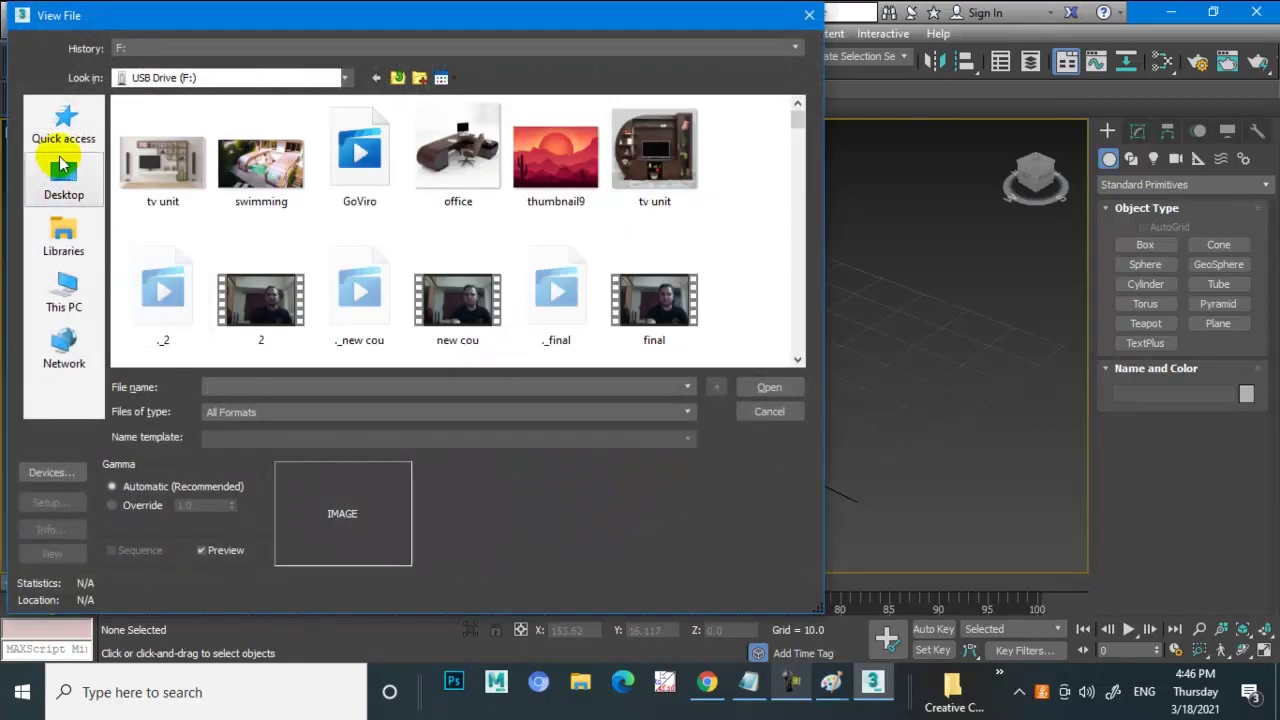
{"action": "left_click", "coordinate": [60, 170]}
{"action": "left_click_drag", "start_coordinate": [800, 157], "coordinate": [816, 279]}
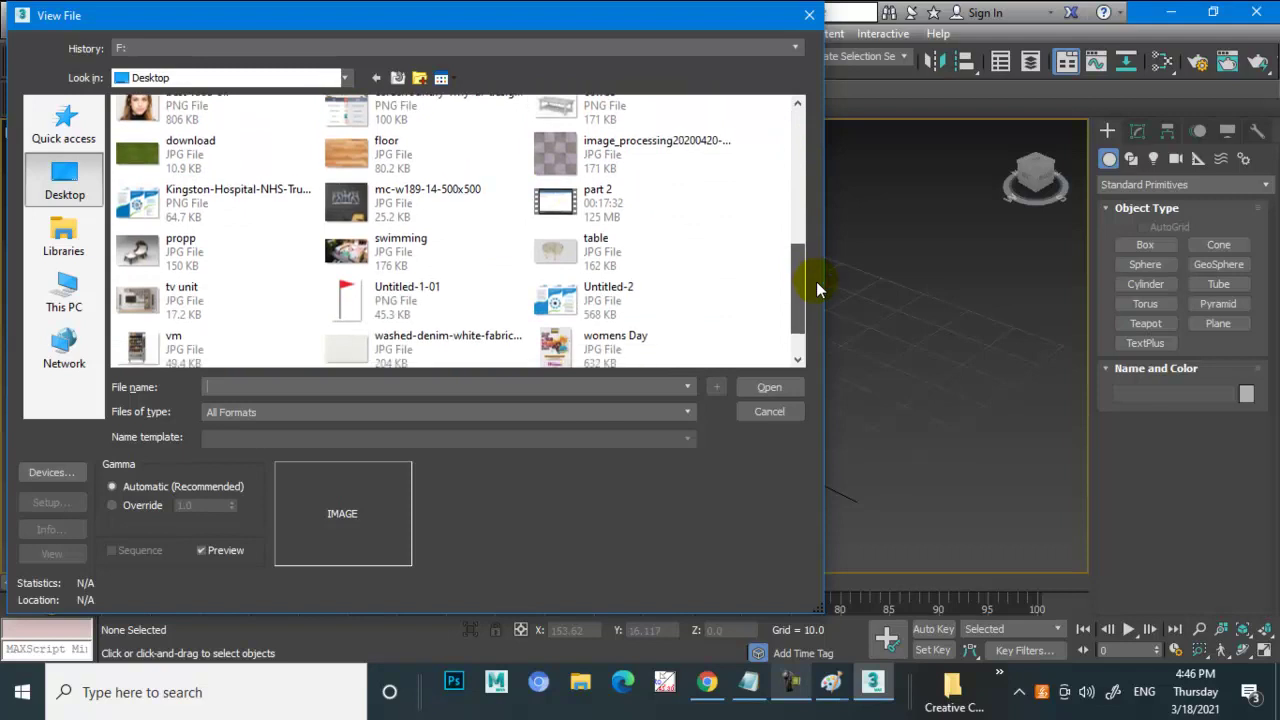
{"action": "left_click", "coordinate": [383, 165]}
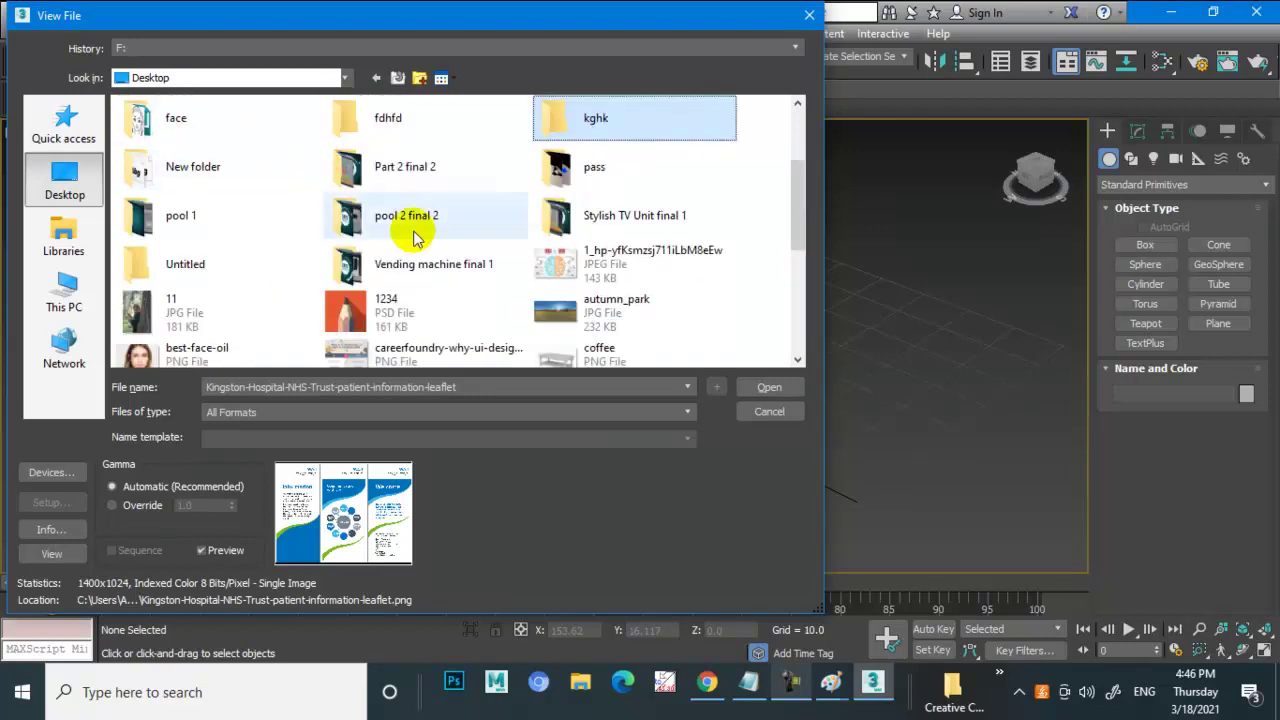
{"action": "double_click", "coordinate": [428, 262]}
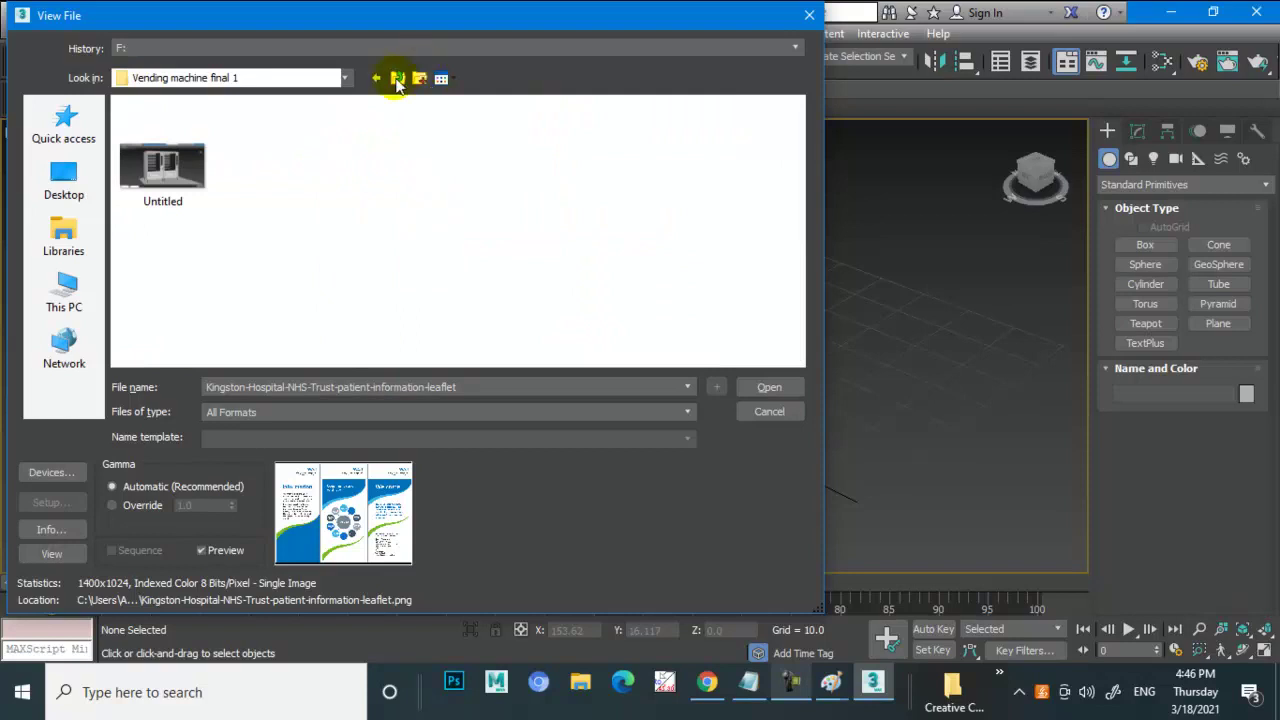
{"action": "left_click", "coordinate": [396, 78]}
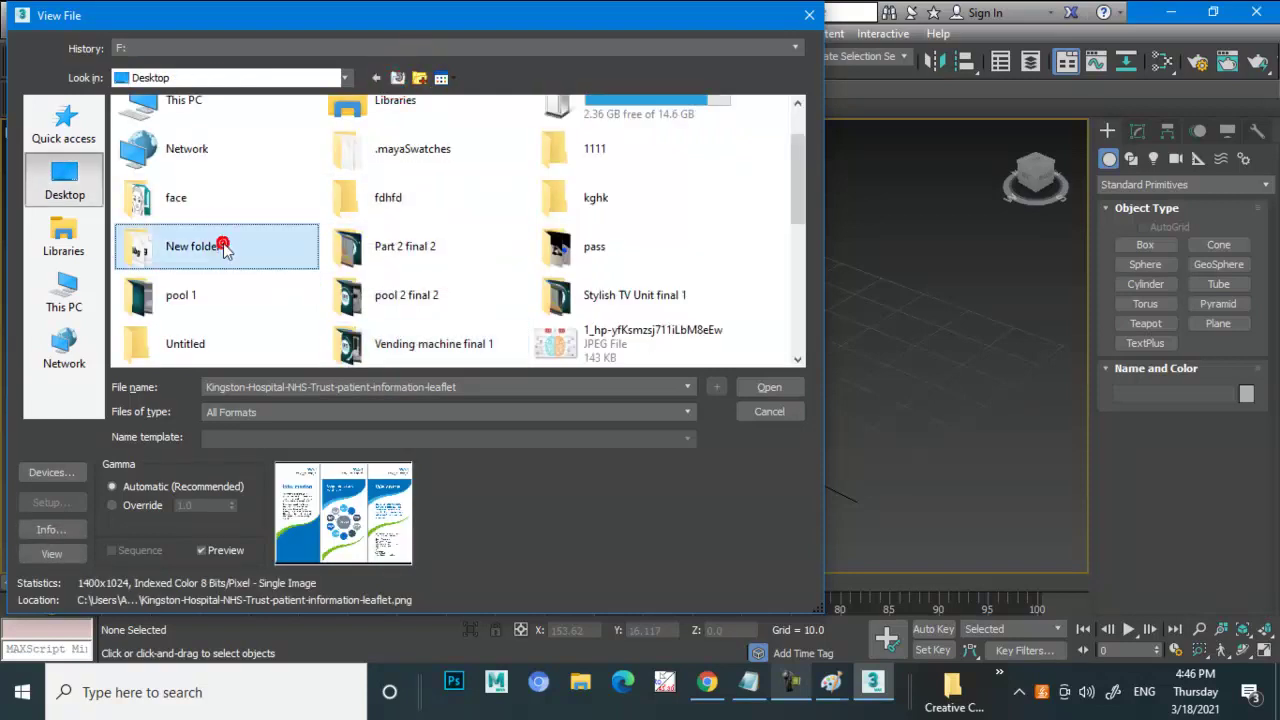
{"action": "scroll", "coordinate": [222, 246], "scroll_direction": "down", "scroll_amount": 5}
- Switch the file type filter from DDS to all files to list every Desktop item
{"action": "left_click", "coordinate": [265, 420]}
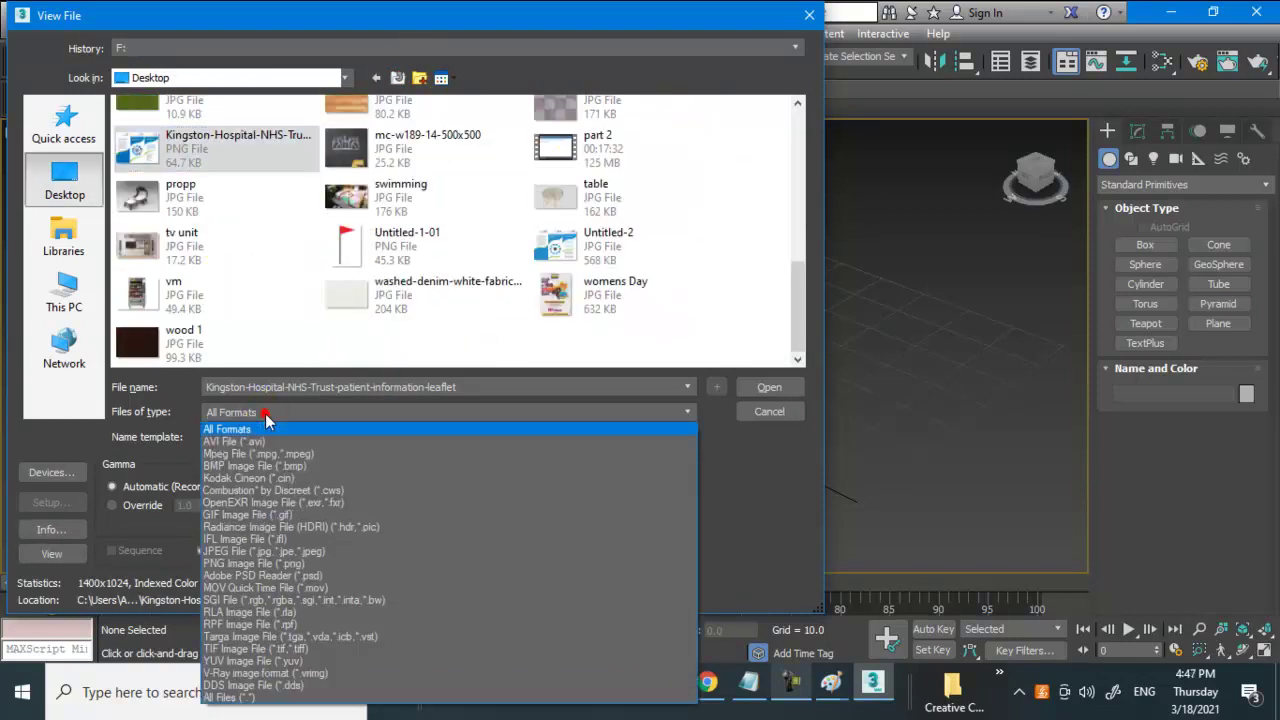
{"action": "left_click", "coordinate": [254, 690]}
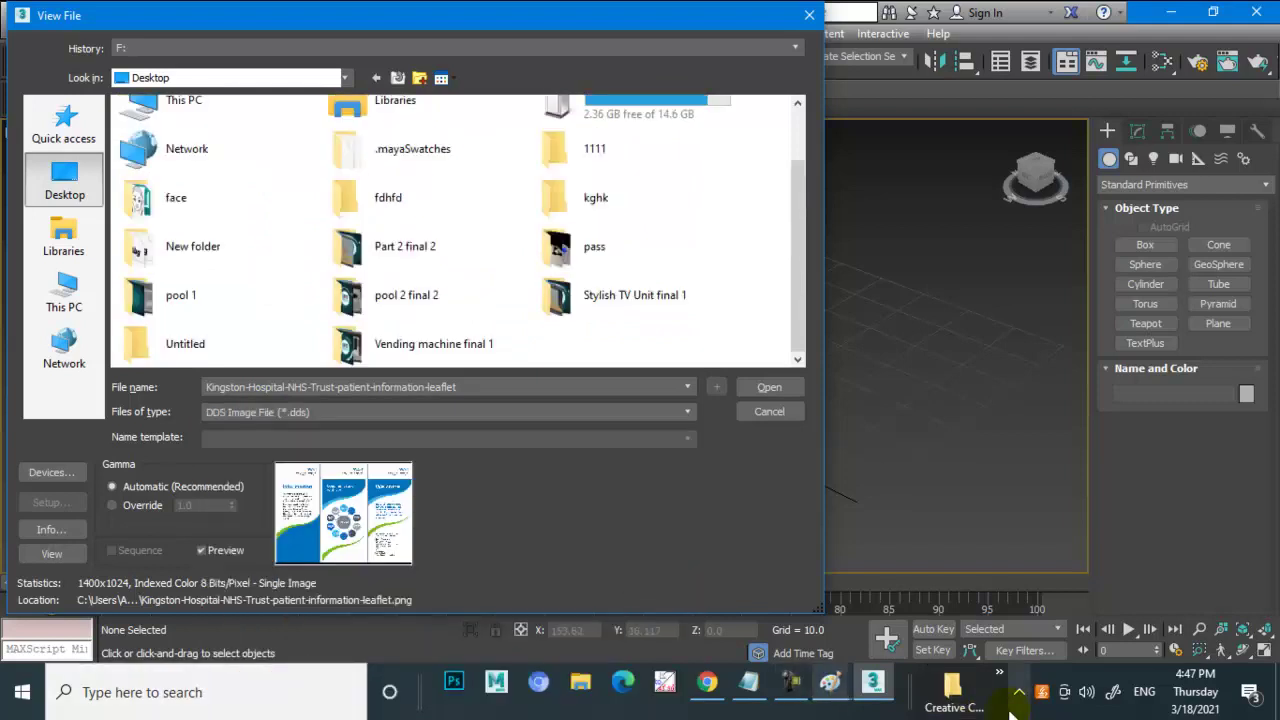
{"action": "left_click", "coordinate": [788, 685]}
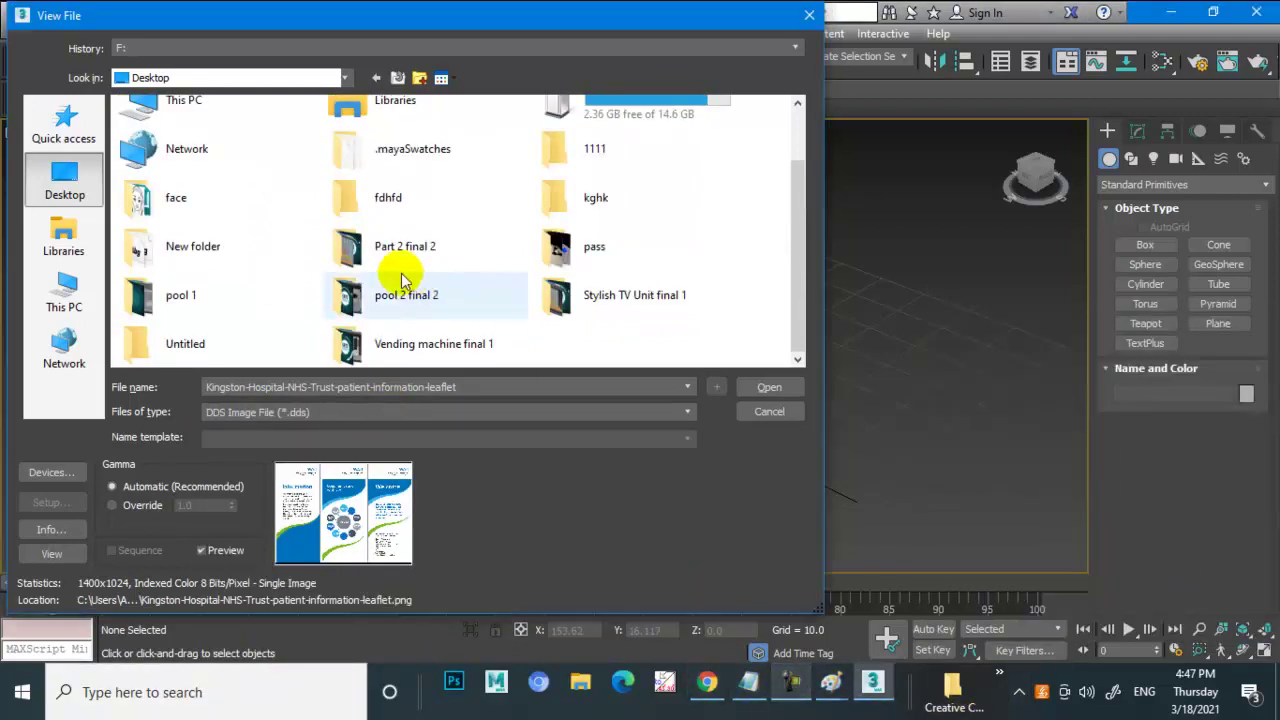
{"action": "left_click", "coordinate": [400, 265]}
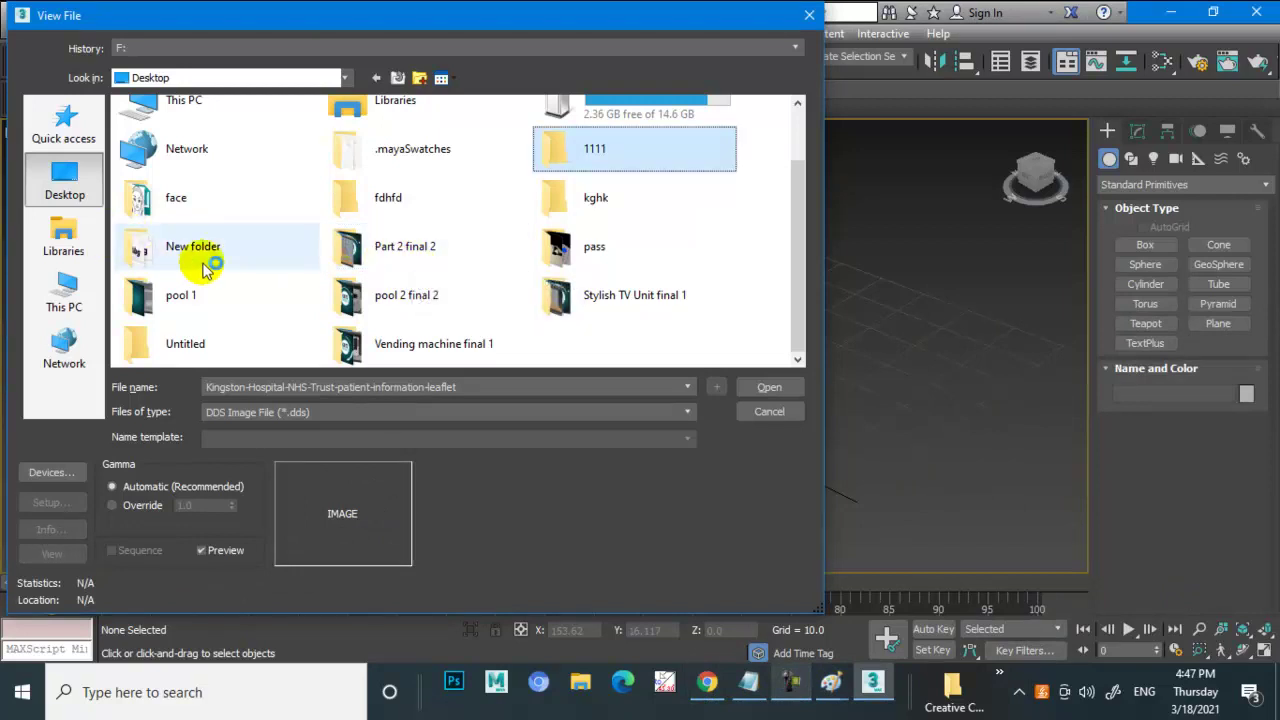
{"action": "left_click", "coordinate": [330, 412]}
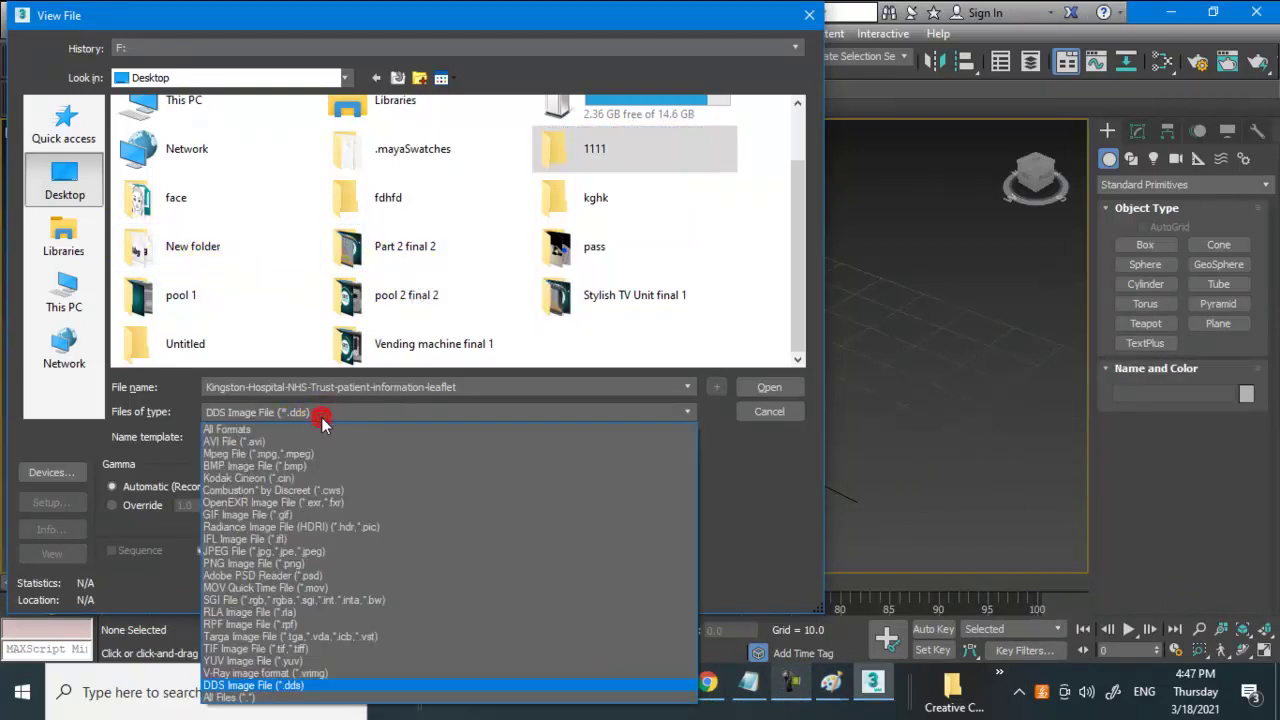
{"action": "left_click", "coordinate": [246, 698]}
{"action": "left_click", "coordinate": [420, 195]}
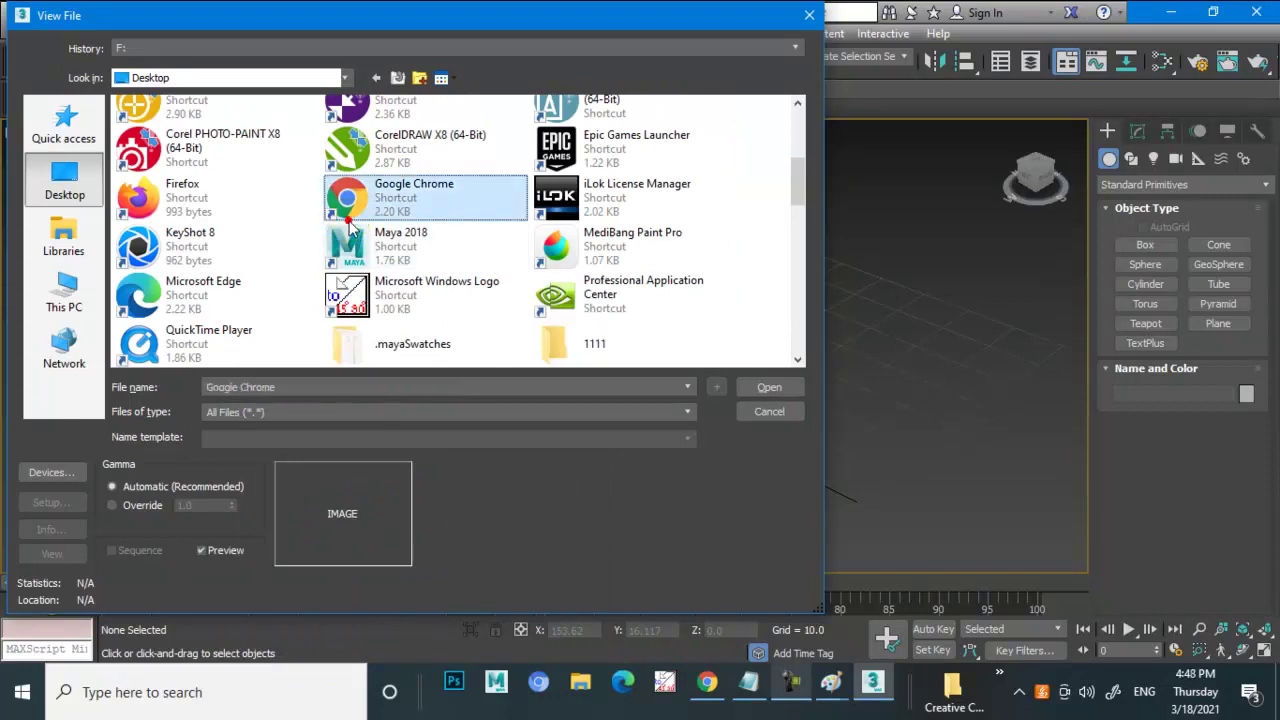
{"action": "scroll", "coordinate": [500, 250], "scroll_direction": "down", "scroll_amount": 3}
{"action": "left_click", "coordinate": [660, 315]}
- Preview Desktop images, dismiss the invalid file warning, and open coffee.png on the left
{"action": "key", "text": "Right"}
{"action": "scroll", "coordinate": [695, 330], "scroll_direction": "down", "scroll_amount": 2}
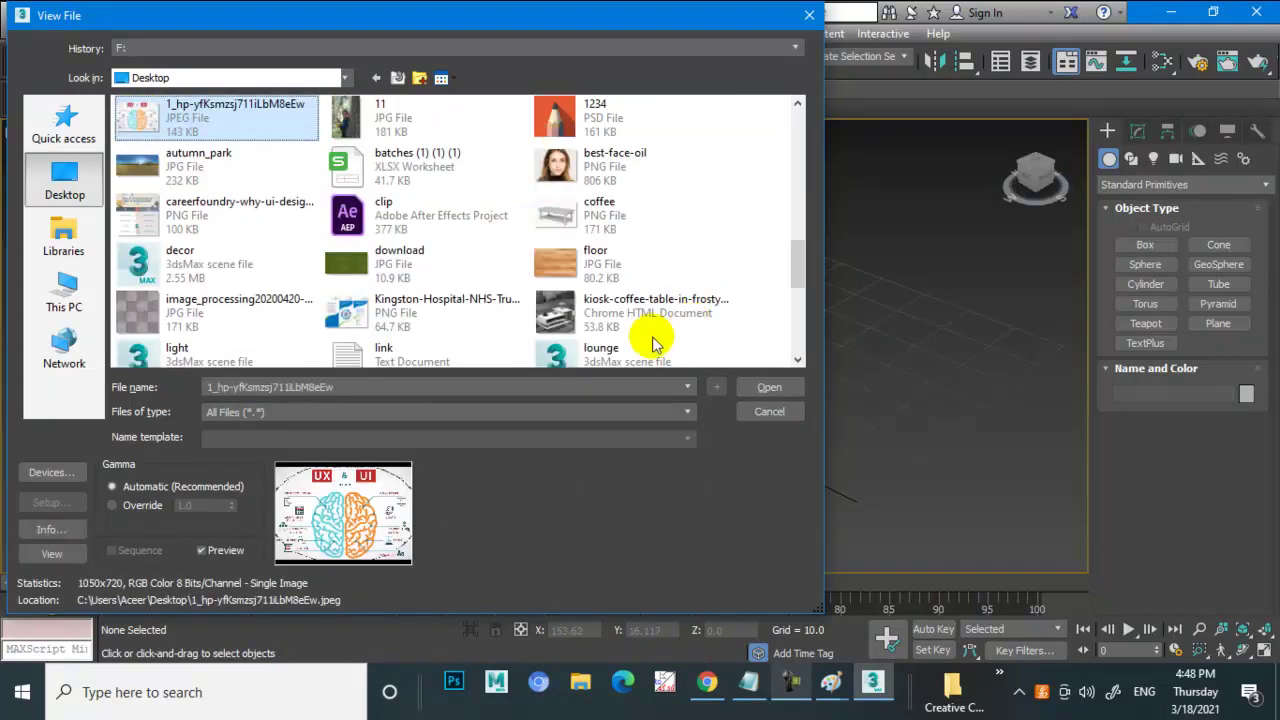
{"action": "double_click", "coordinate": [632, 320]}
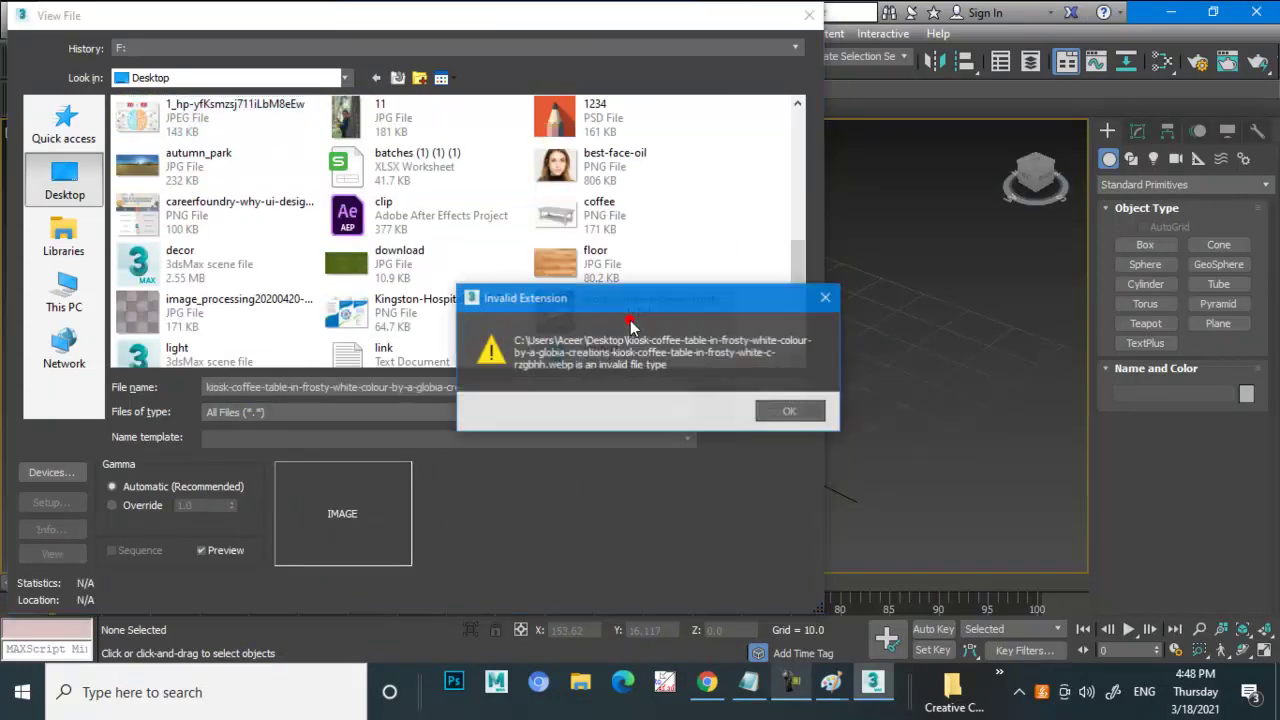
{"action": "left_click", "coordinate": [820, 302]}
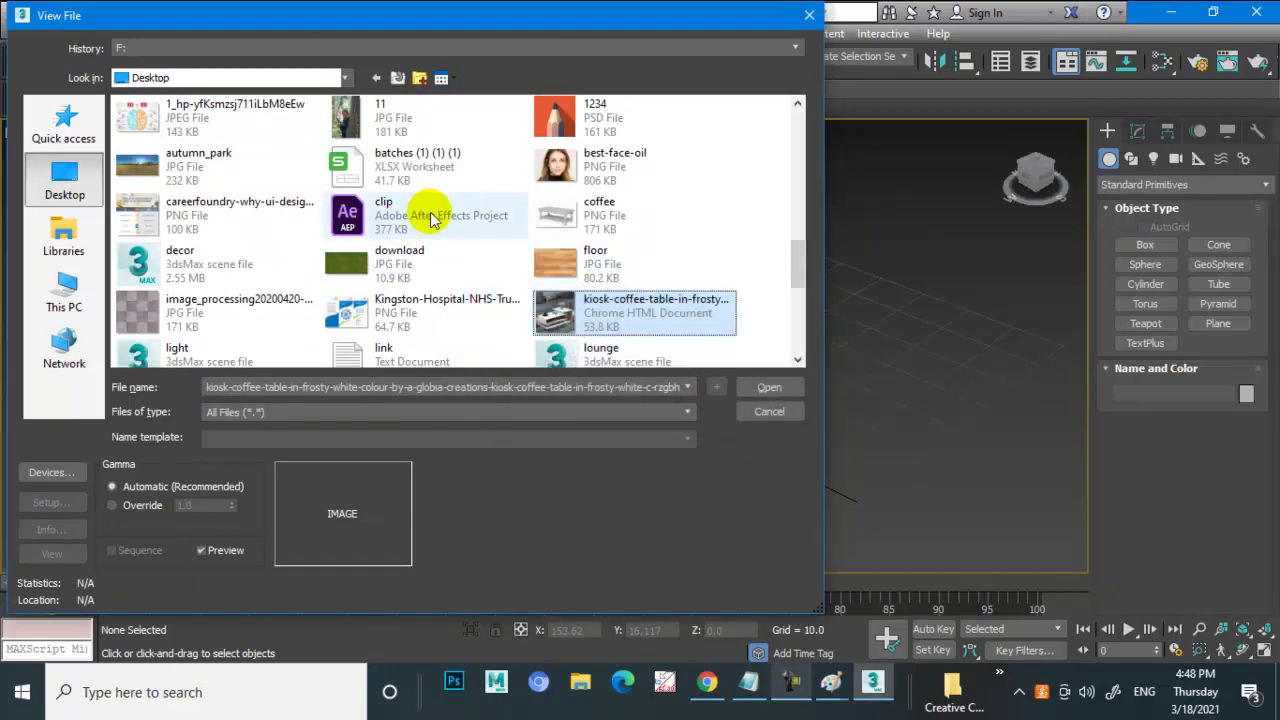
{"action": "left_click", "coordinate": [384, 113]}
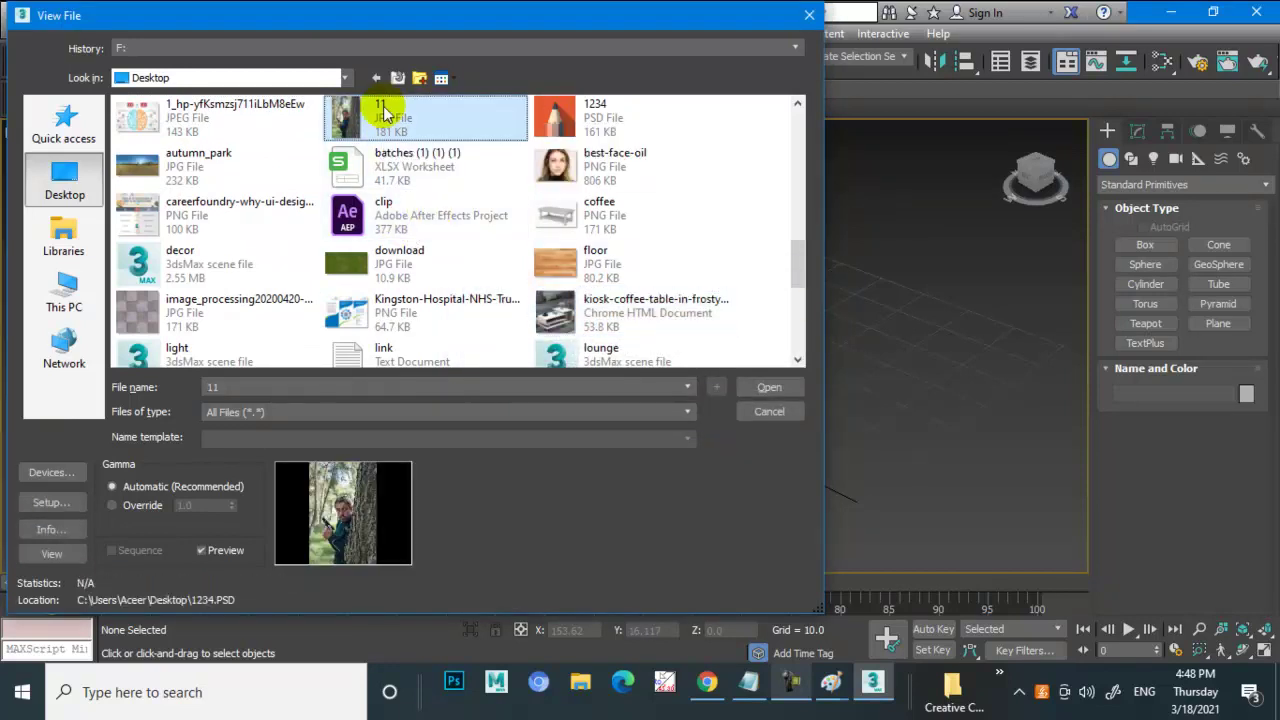
{"action": "double_click", "coordinate": [602, 216]}
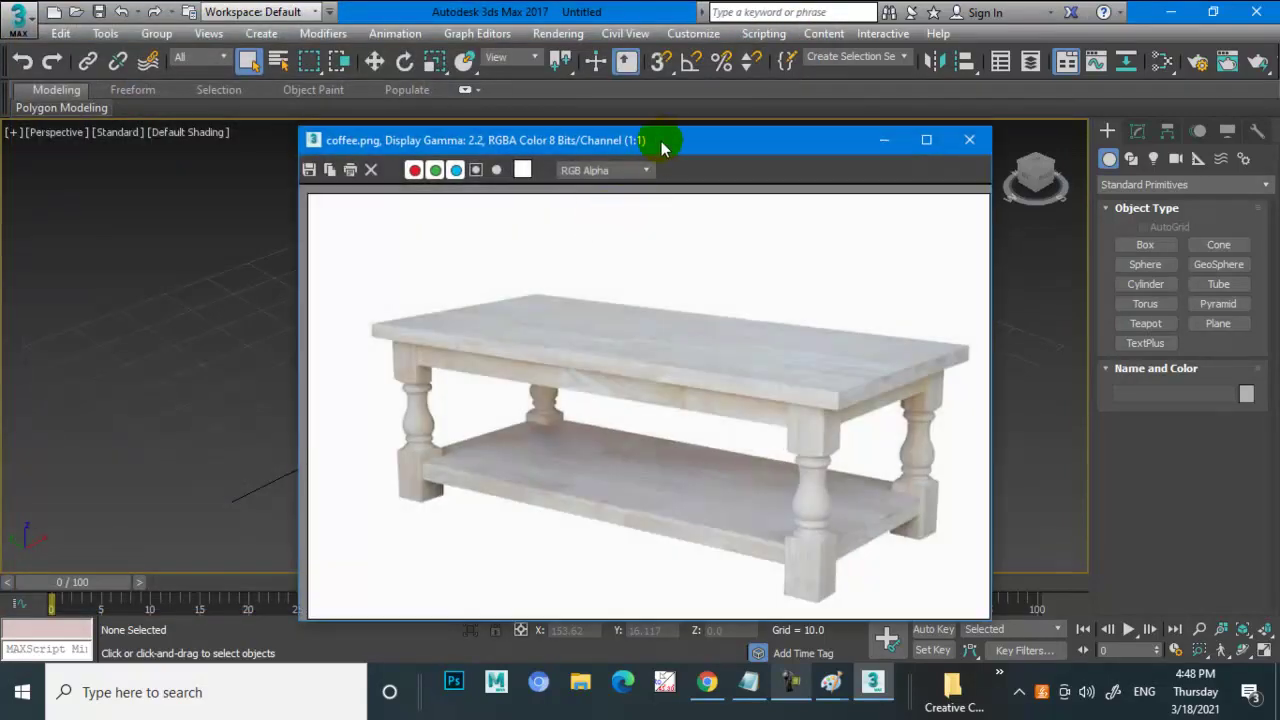
{"action": "left_click_drag", "start_coordinate": [660, 140], "coordinate": [267, 96]}
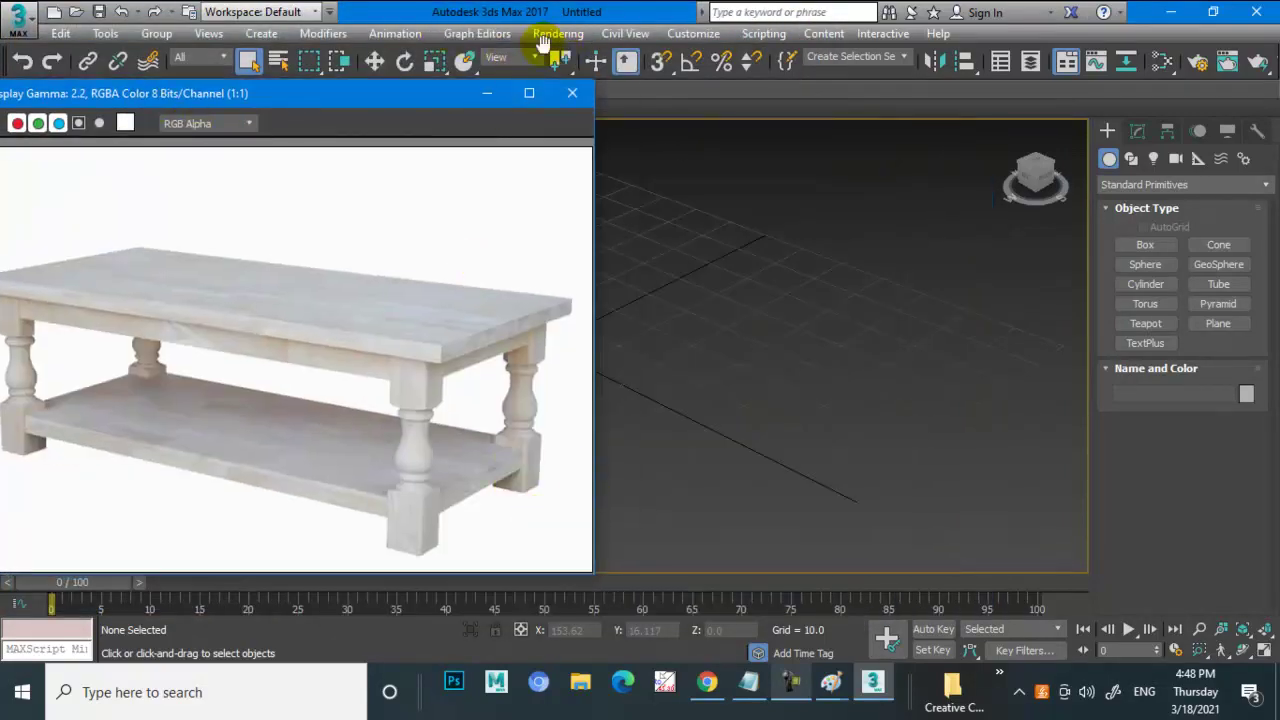
- Open 111.png as a second reference on the left and minimize the coffee.png viewer
{"action": "left_click", "coordinate": [558, 33]}
{"action": "left_click", "coordinate": [590, 494]}
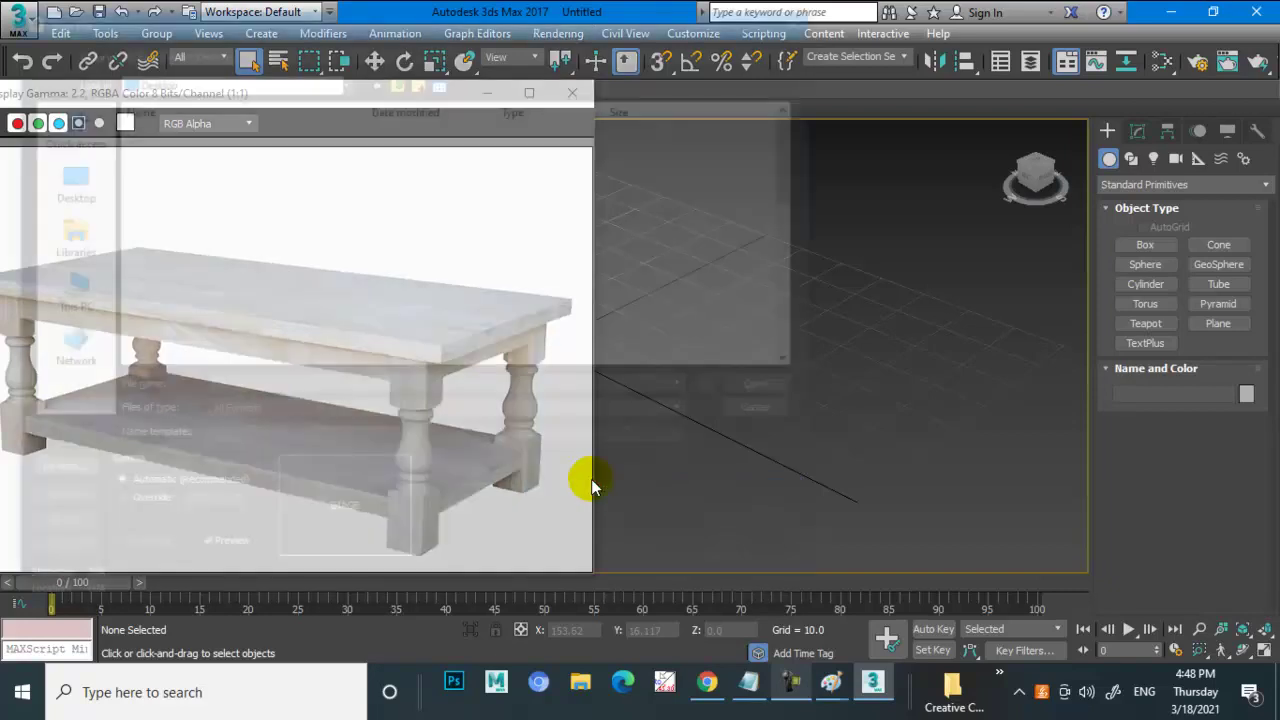
{"action": "scroll", "coordinate": [165, 288], "scroll_direction": "down", "scroll_amount": 1}
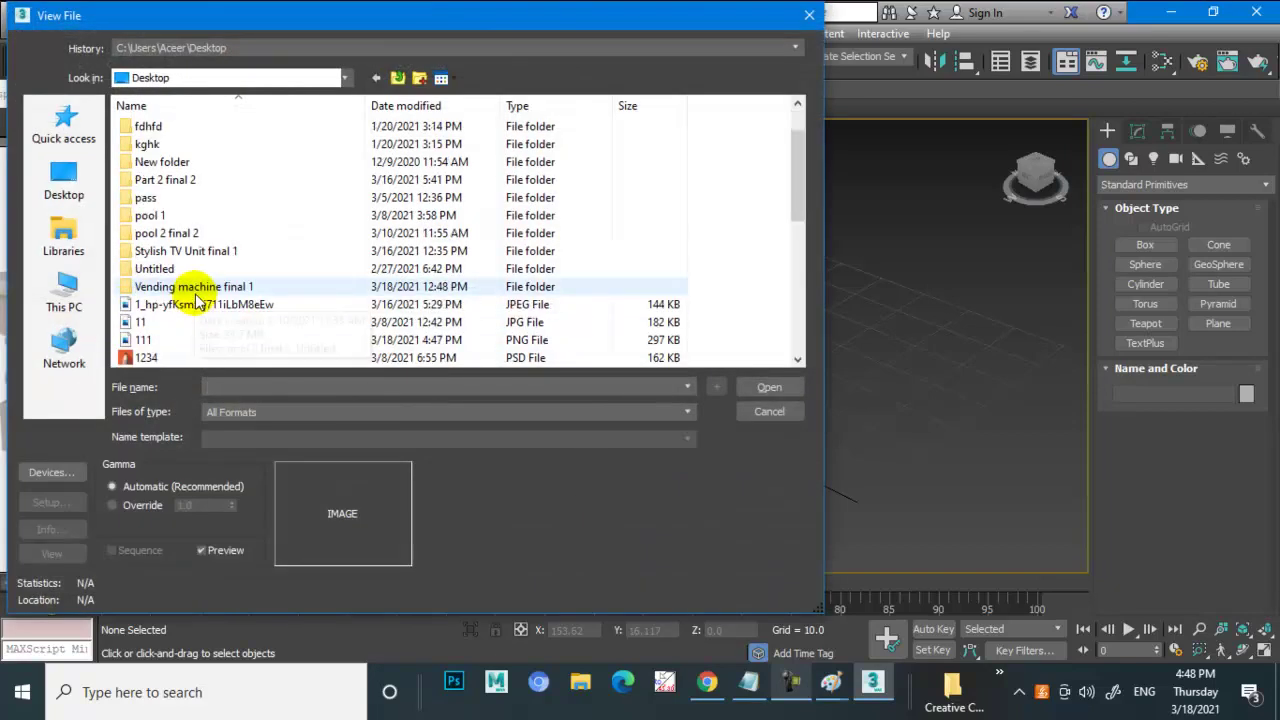
{"action": "scroll", "coordinate": [175, 286], "scroll_direction": "down", "scroll_amount": 1}
{"action": "left_click", "coordinate": [164, 269]}
{"action": "left_click", "coordinate": [166, 288]}
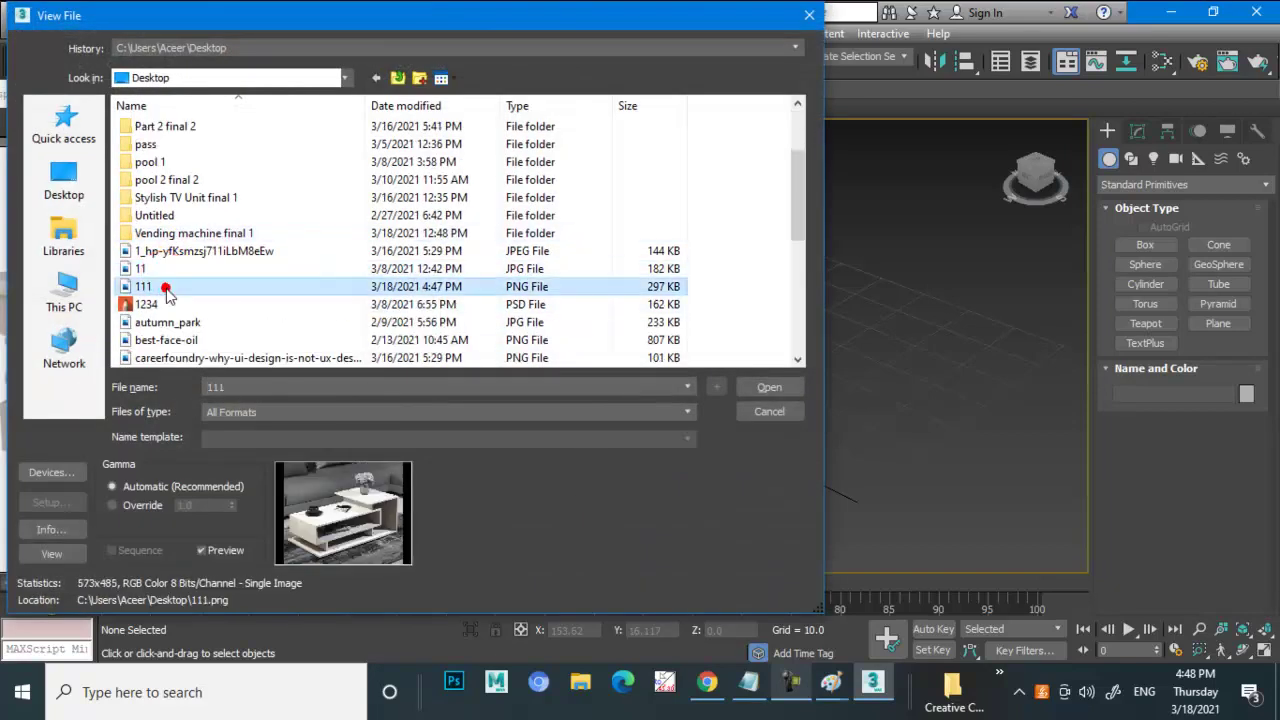
{"action": "double_click", "coordinate": [166, 288]}
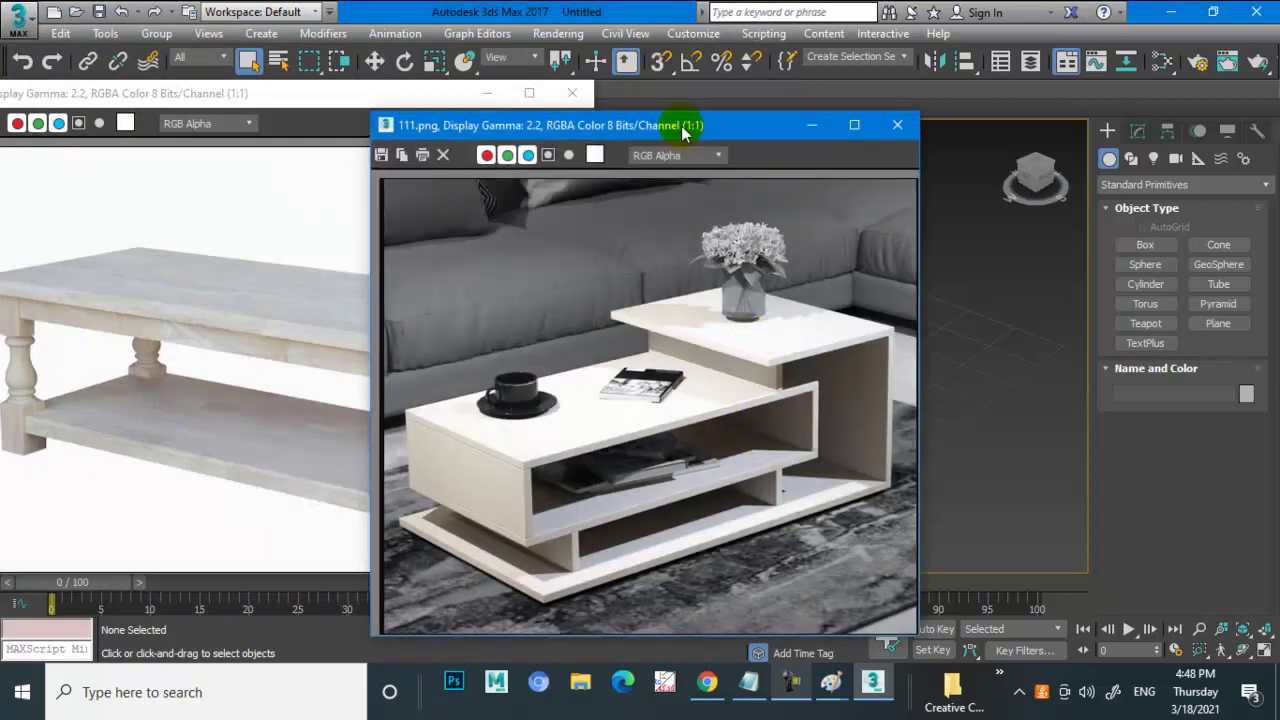
{"action": "mouse_move", "coordinate": [686, 126]}
{"action": "left_mouse_down"}
{"action": "mouse_move", "coordinate": [297, 127]}
{"action": "mouse_move", "coordinate": [262, 107]}
{"action": "left_mouse_up"}
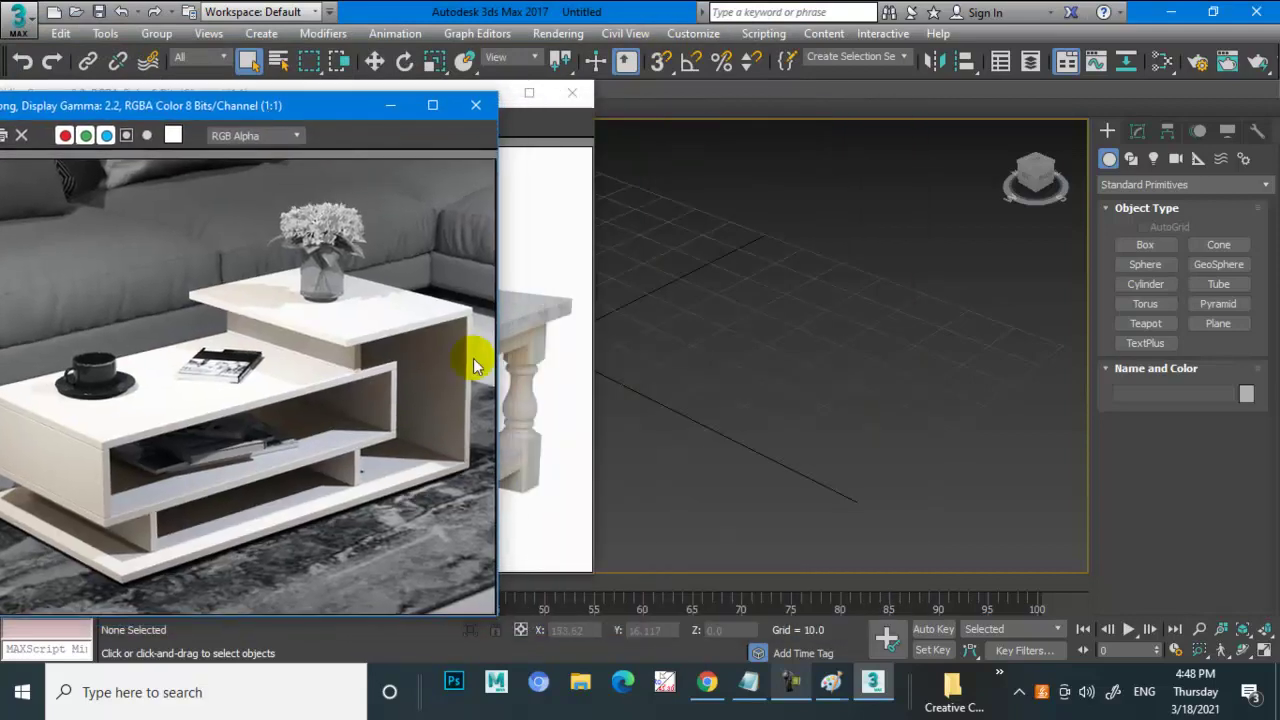
{"action": "left_click", "coordinate": [490, 97]}
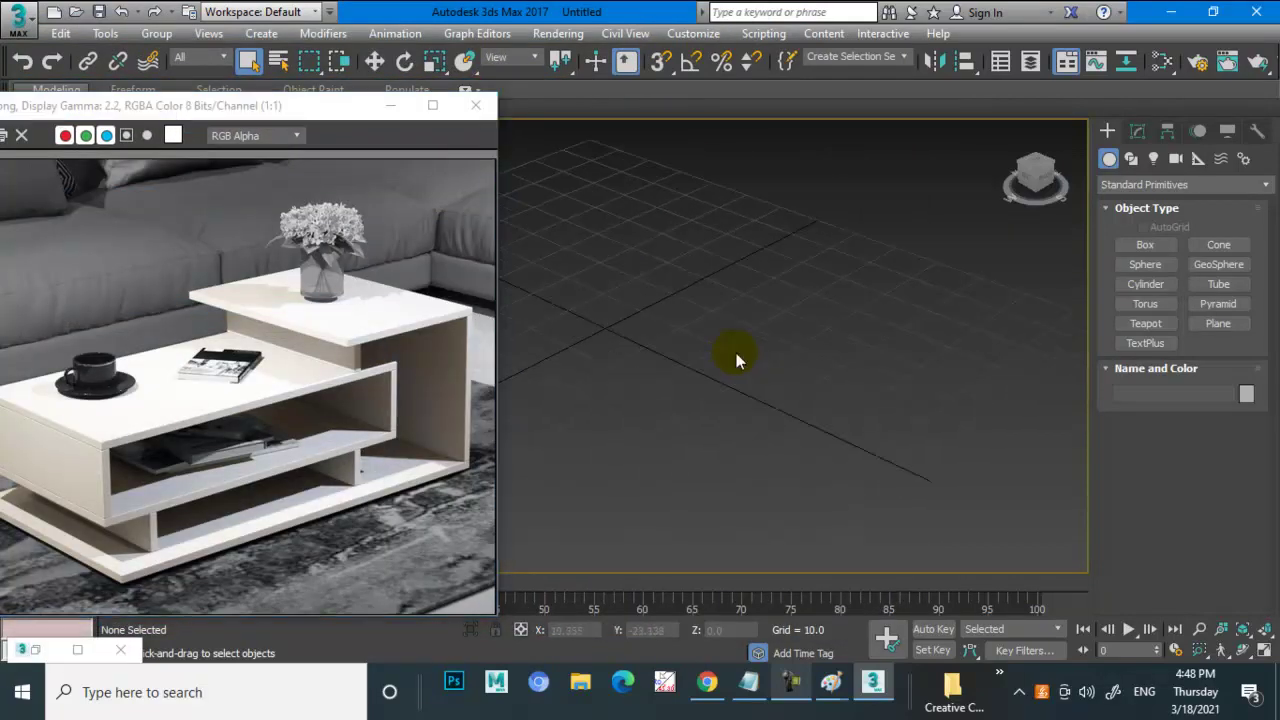
{"action": "scroll", "coordinate": [736, 353], "scroll_direction": "down", "scroll_amount": 5}
- Create a large floor plane across the grid and maximize the Top view
{"action": "left_click", "coordinate": [1218, 323]}
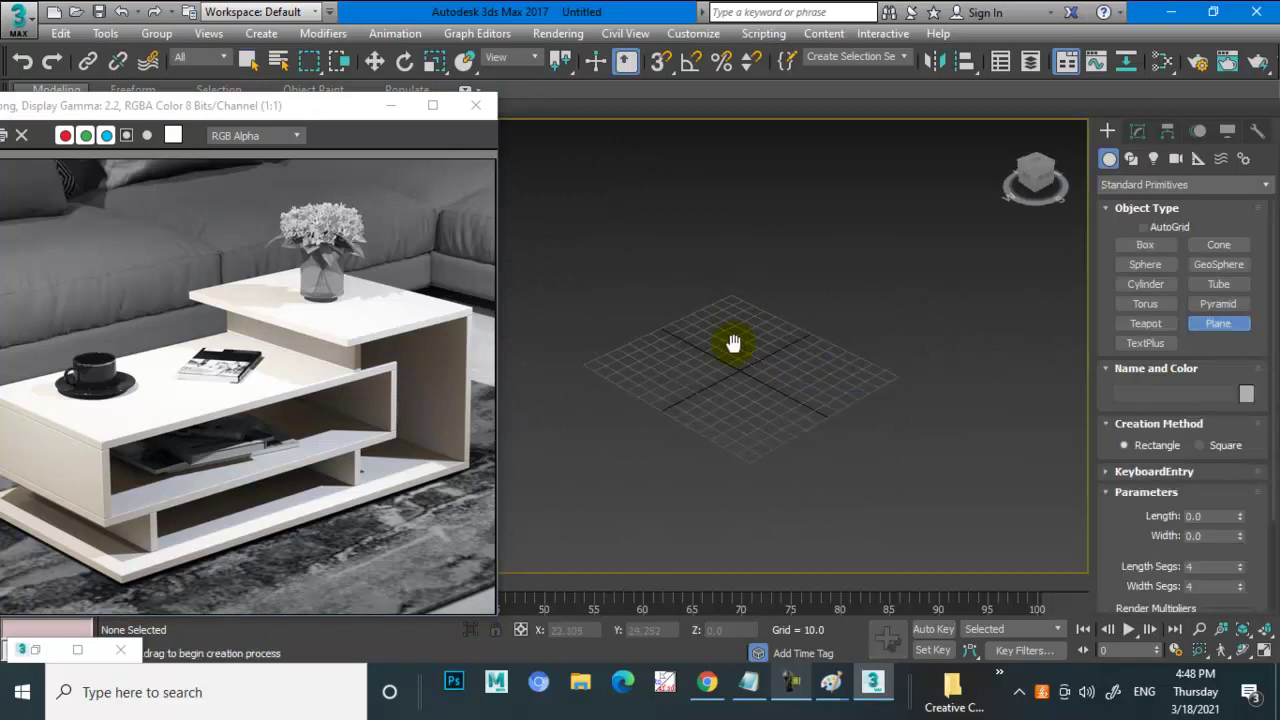
{"action": "left_click_drag", "start_coordinate": [743, 243], "coordinate": [714, 600]}
{"action": "key", "text": "w"}
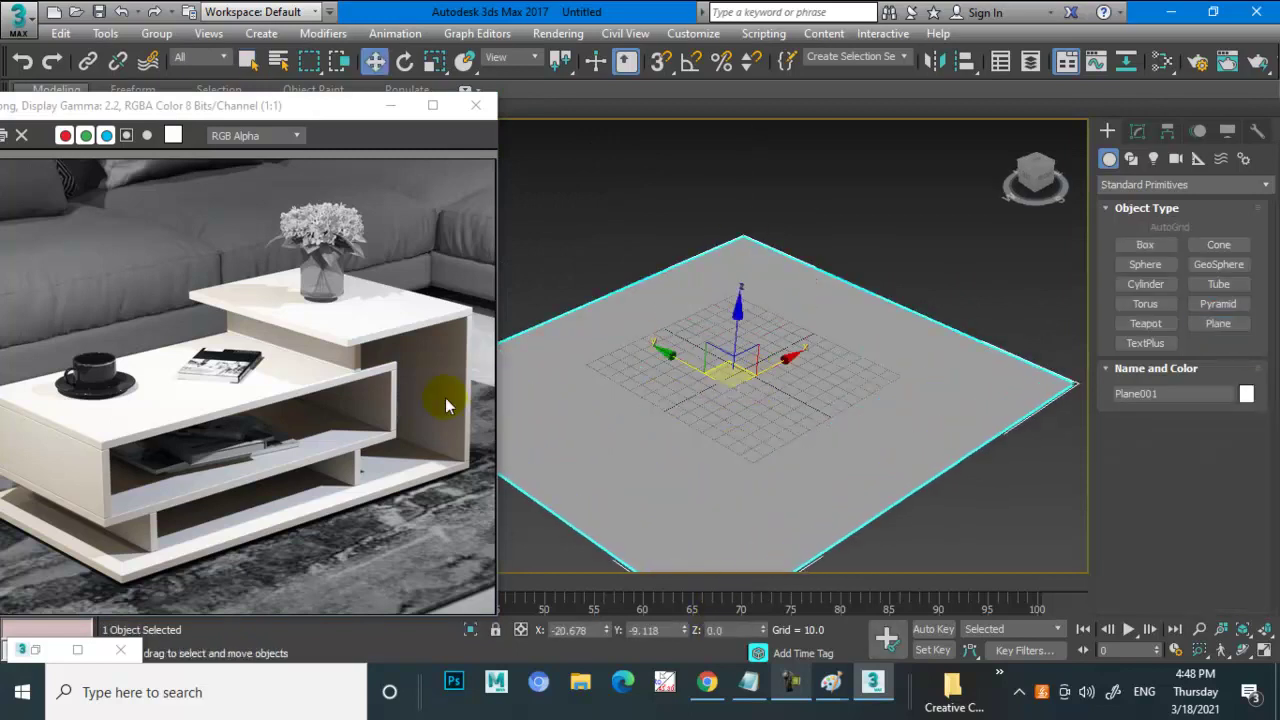
{"action": "key", "text": "alt+w"}
{"action": "key", "text": "alt+w"}
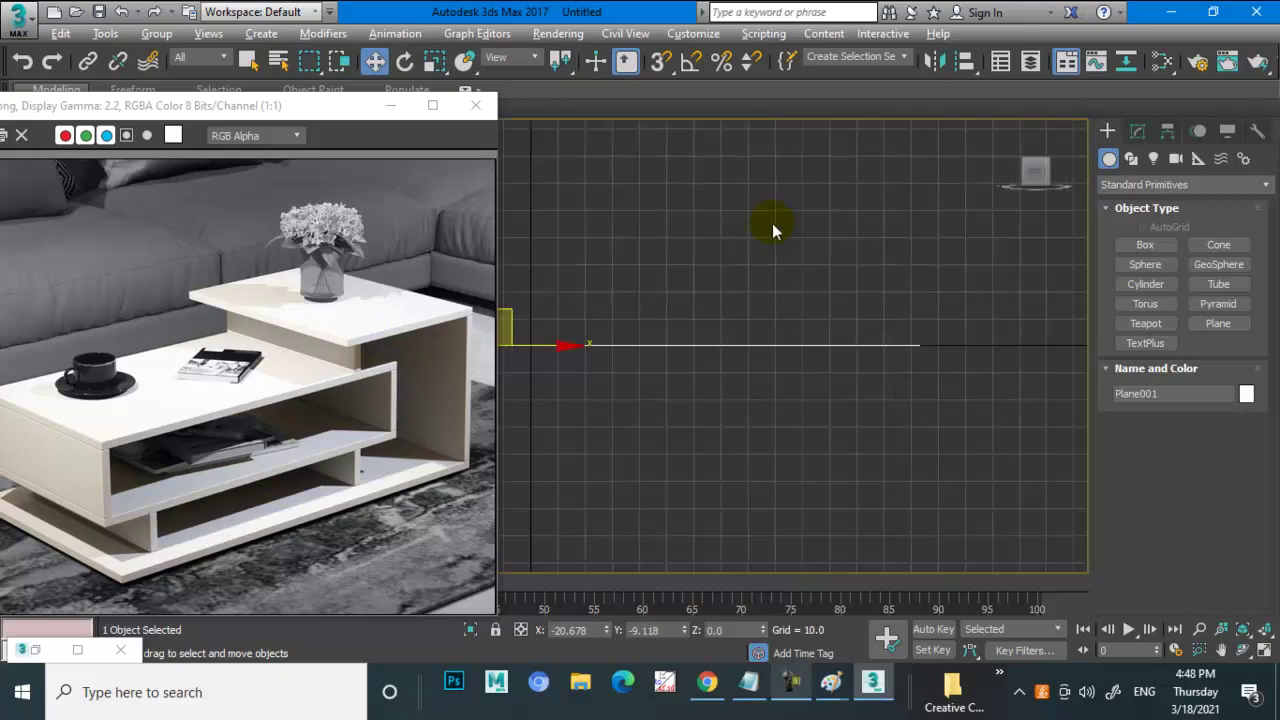
- Draw a three-point open line along the table's top edge, right side and bottom edge
{"action": "left_click", "coordinate": [1129, 161]}
{"action": "left_click", "coordinate": [1145, 259]}
{"action": "middle_click_drag", "start_coordinate": [689, 292], "coordinate": [683, 311]}
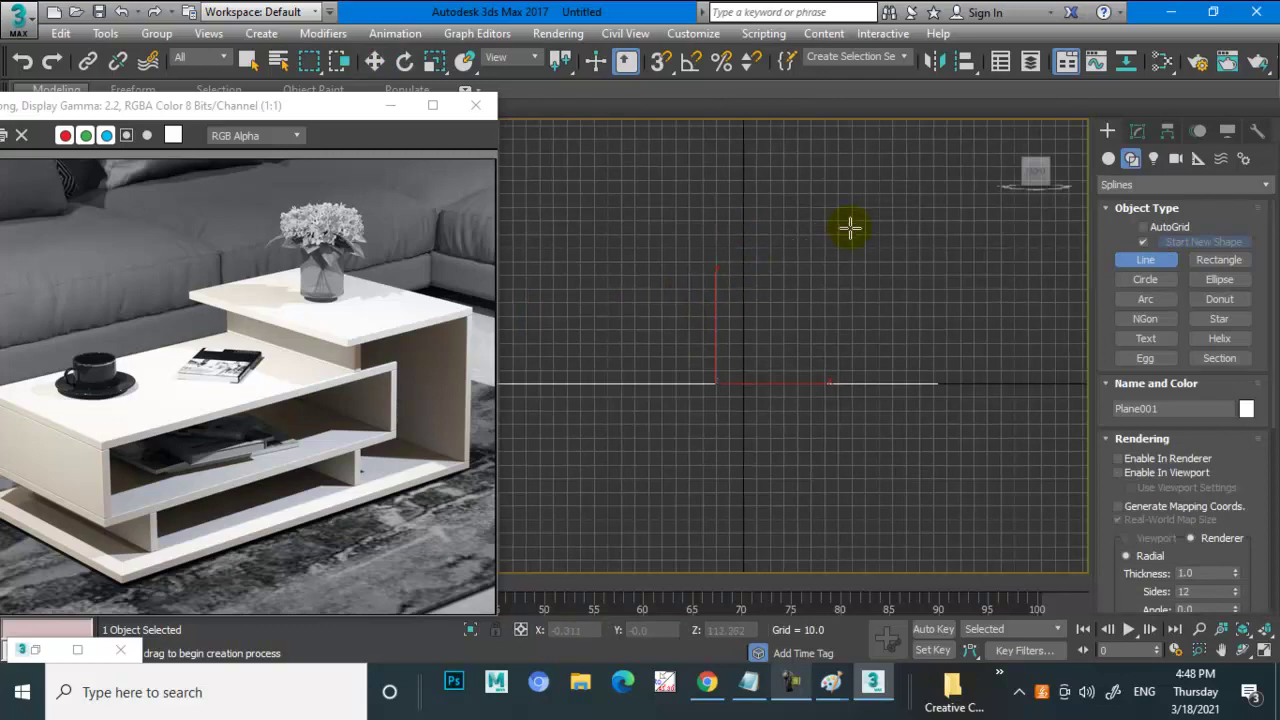
{"action": "left_click", "coordinate": [743, 232]}
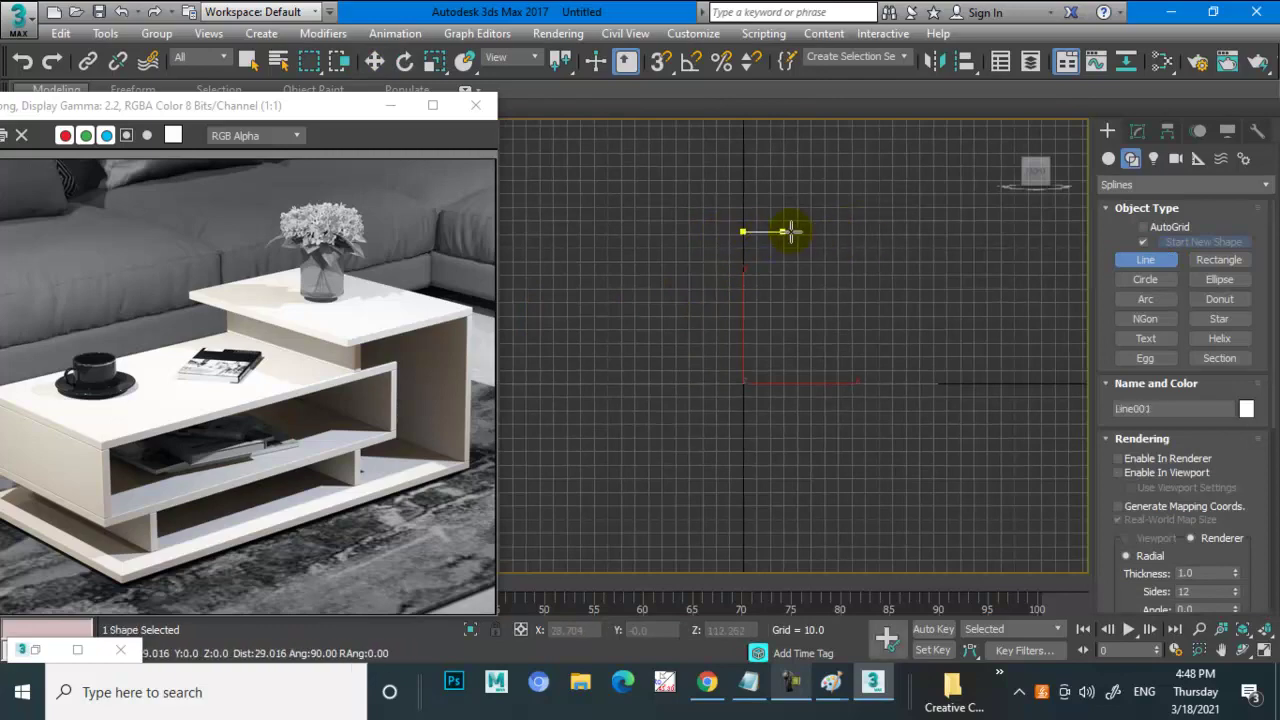
{"action": "left_click", "coordinate": [907, 233]}
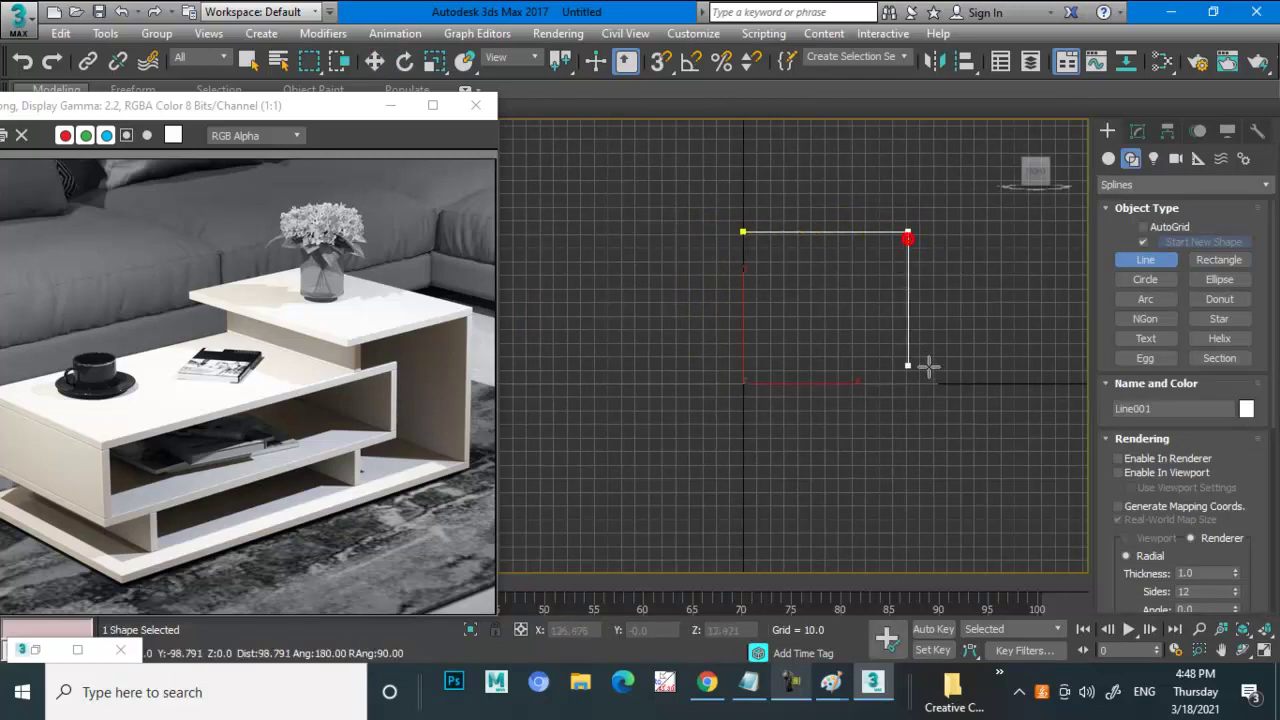
{"action": "left_click", "coordinate": [490, 376]}
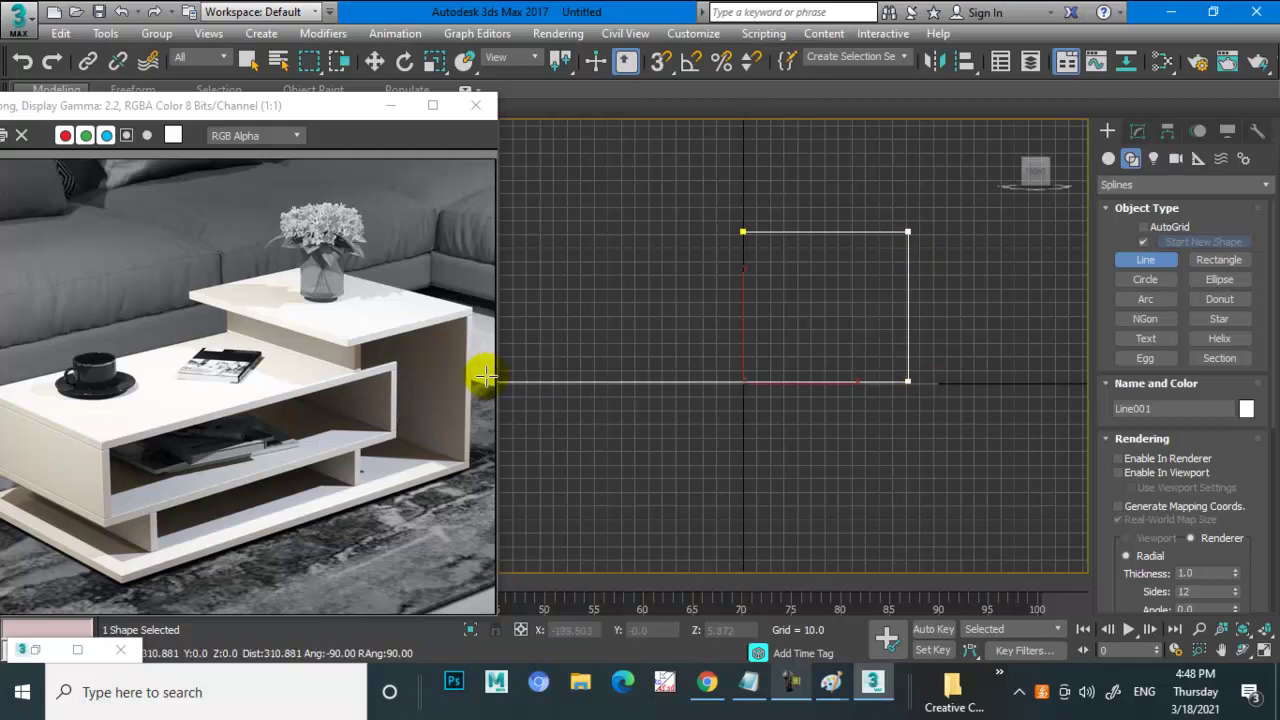
{"action": "scroll", "coordinate": [766, 309], "scroll_direction": "down", "scroll_amount": 2}
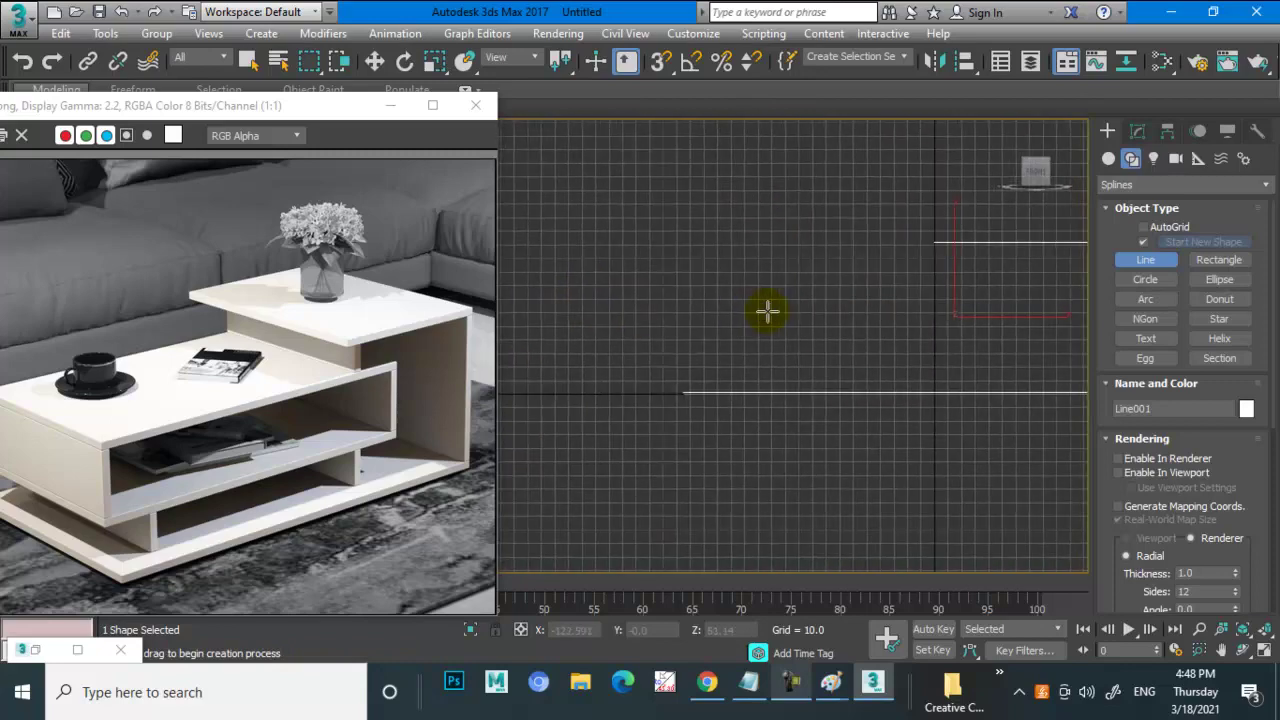
{"action": "key", "text": "w"}
{"action": "mouse_move", "coordinate": [709, 337]}
{"action": "middle_mouse_down"}
{"action": "mouse_move", "coordinate": [751, 336]}
{"action": "mouse_move", "coordinate": [731, 354]}
{"action": "middle_mouse_up"}
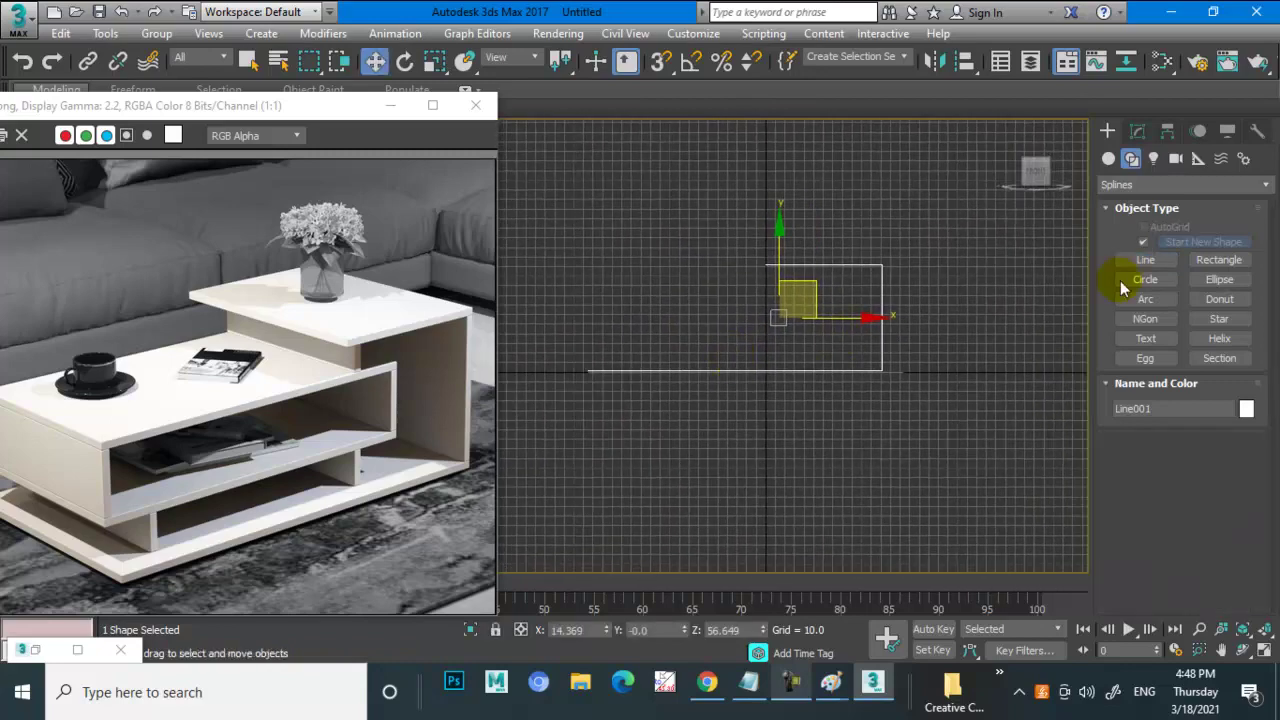
- Make Line001 render in the viewport as a rectangular board and reduce its cross-section length
{"action": "left_click", "coordinate": [1136, 131]}
{"action": "left_click", "coordinate": [1127, 211]}
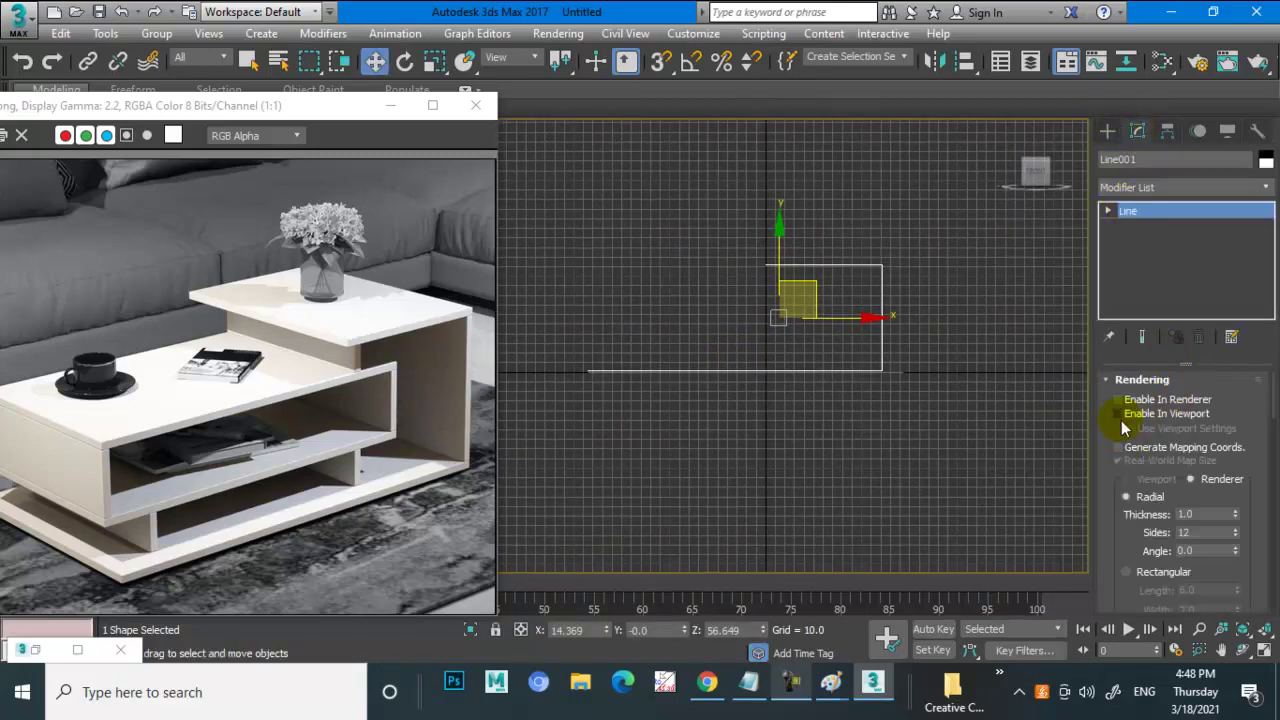
{"action": "left_click", "coordinate": [1120, 415]}
{"action": "left_click", "coordinate": [1130, 571]}
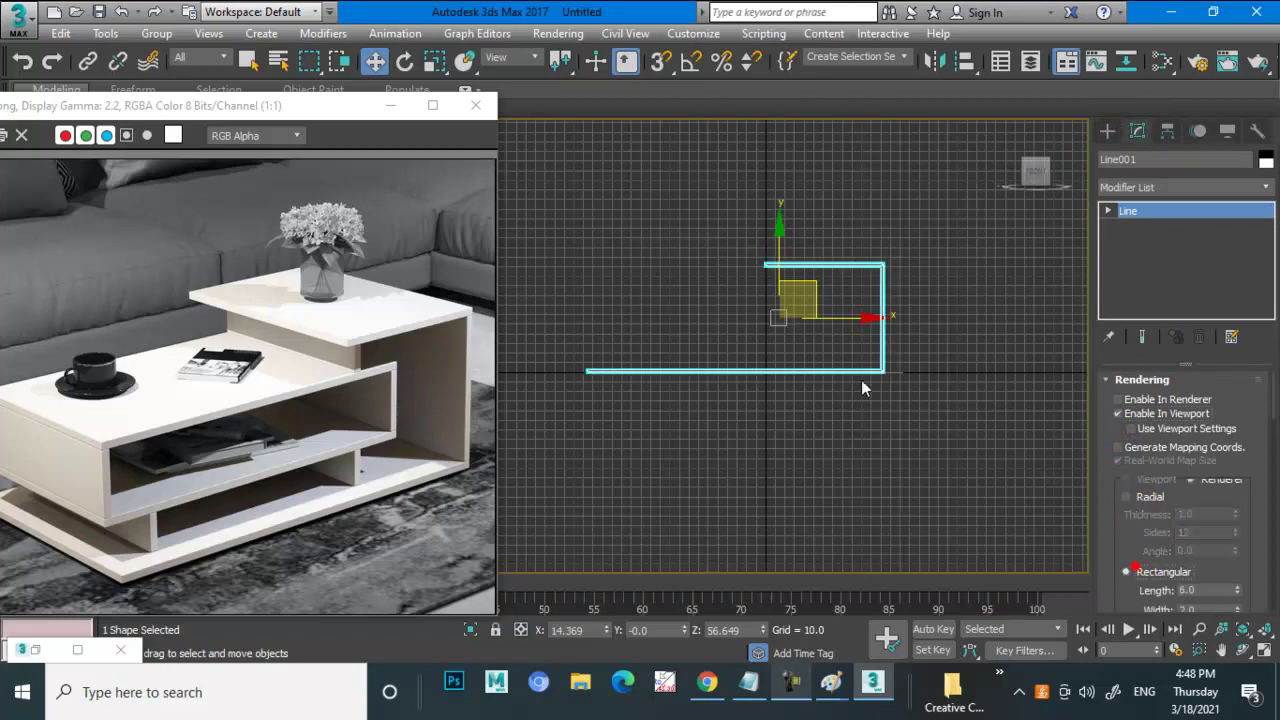
{"action": "scroll", "coordinate": [861, 380], "scroll_direction": "up", "scroll_amount": 2}
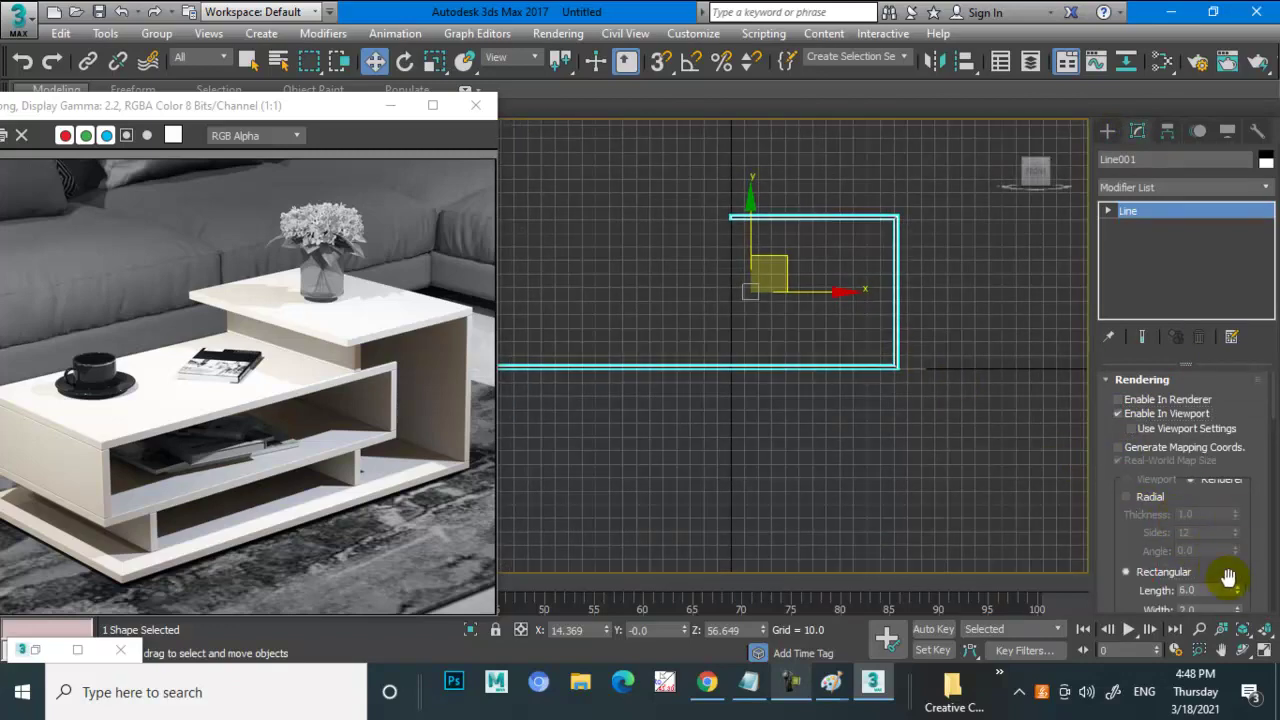
{"action": "mouse_move", "coordinate": [1237, 590]}
{"action": "left_mouse_down"}
{"action": "mouse_move", "coordinate": [1240, 612]}
{"action": "mouse_move", "coordinate": [1234, 600]}
{"action": "left_mouse_up"}
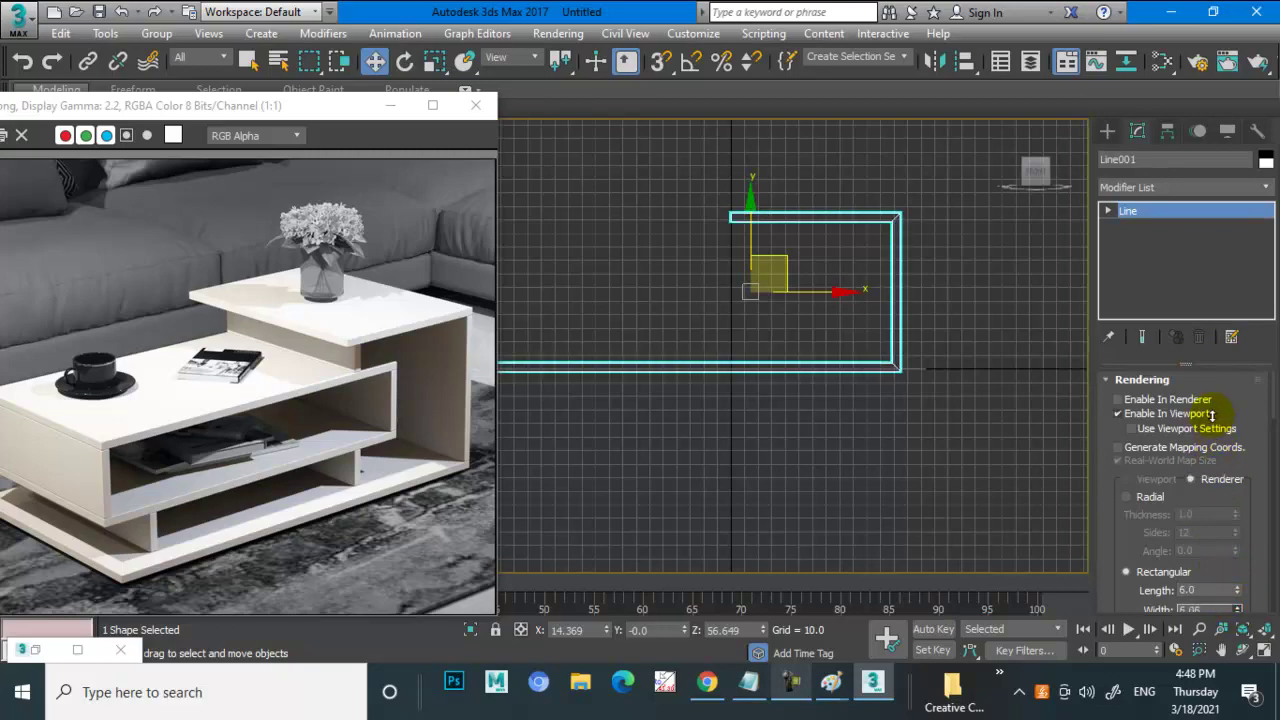
- Inspect the thickened table frame in the Perspective and Front views
{"action": "key", "text": "alt+w"}
{"action": "left_click", "coordinate": [880, 463]}
{"action": "key", "text": "alt+w"}
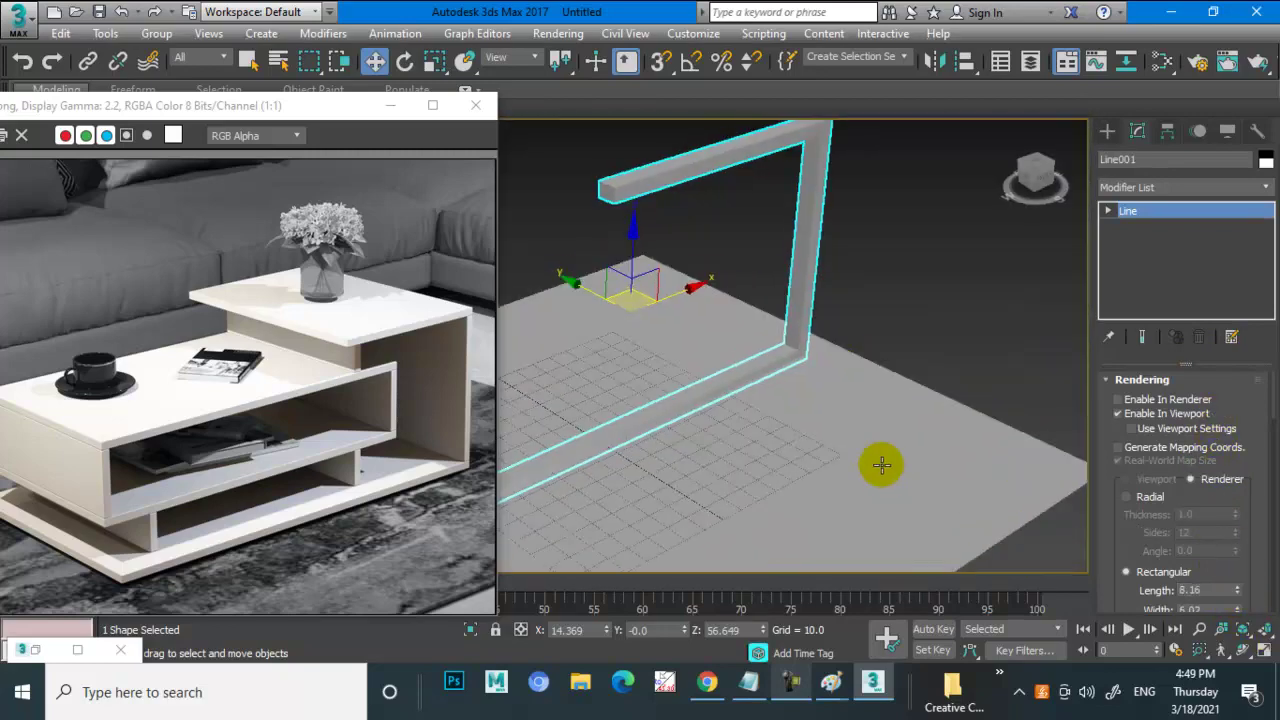
{"action": "left_click_drag", "start_coordinate": [1238, 590], "coordinate": [837, 526]}
{"action": "key", "text": "alt+w"}
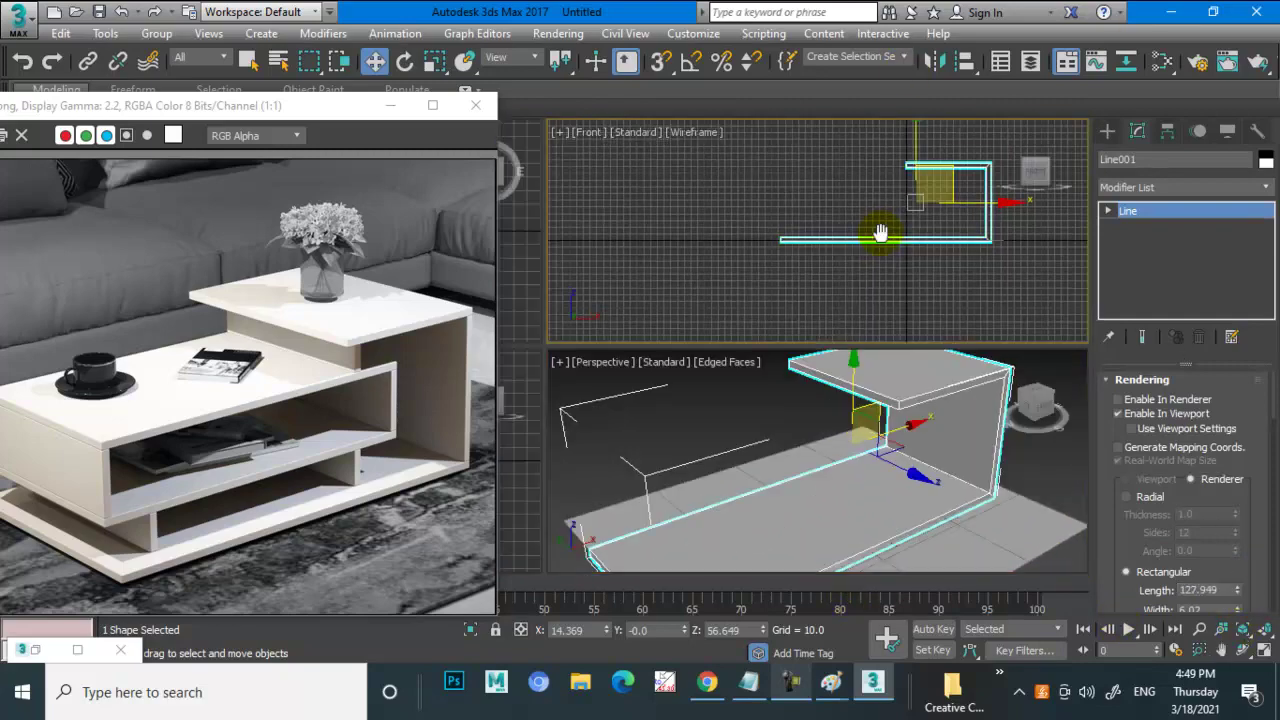
{"action": "key", "text": "alt+w"}
{"action": "scroll", "coordinate": [890, 270], "scroll_direction": "up", "scroll_amount": 3}
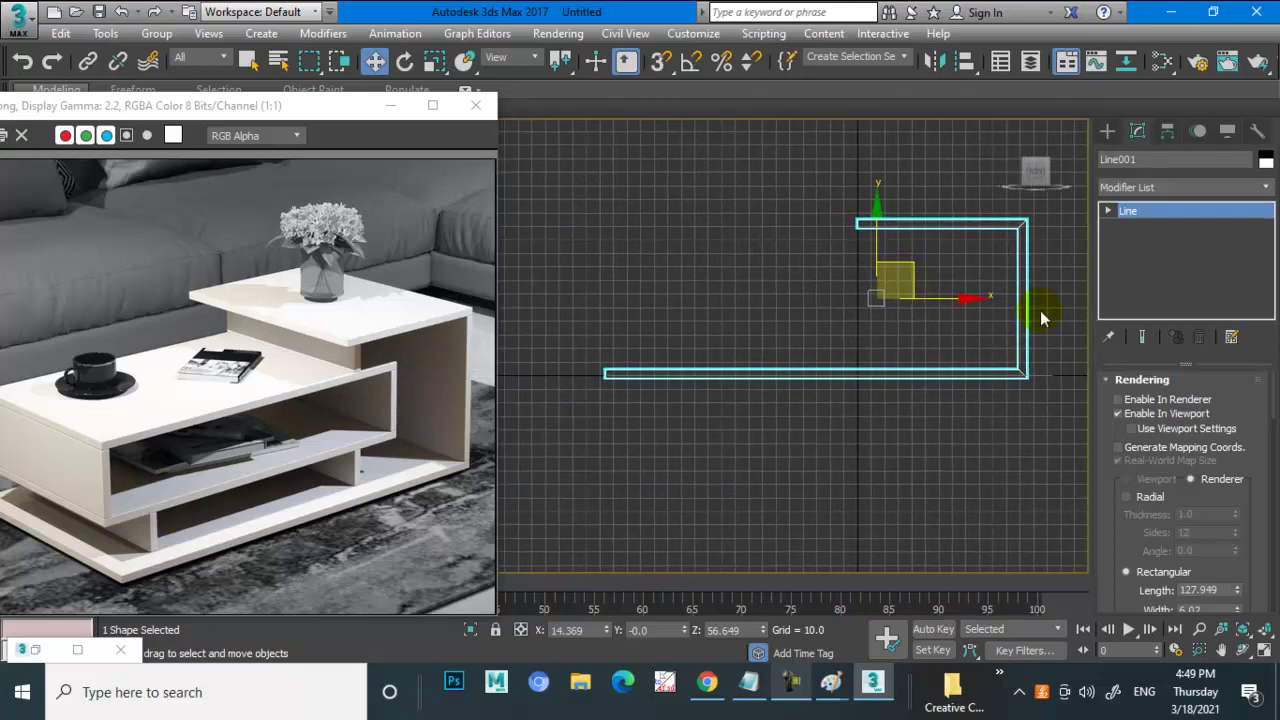
{"action": "left_click", "coordinate": [1107, 131]}
{"action": "left_click", "coordinate": [1205, 263]}
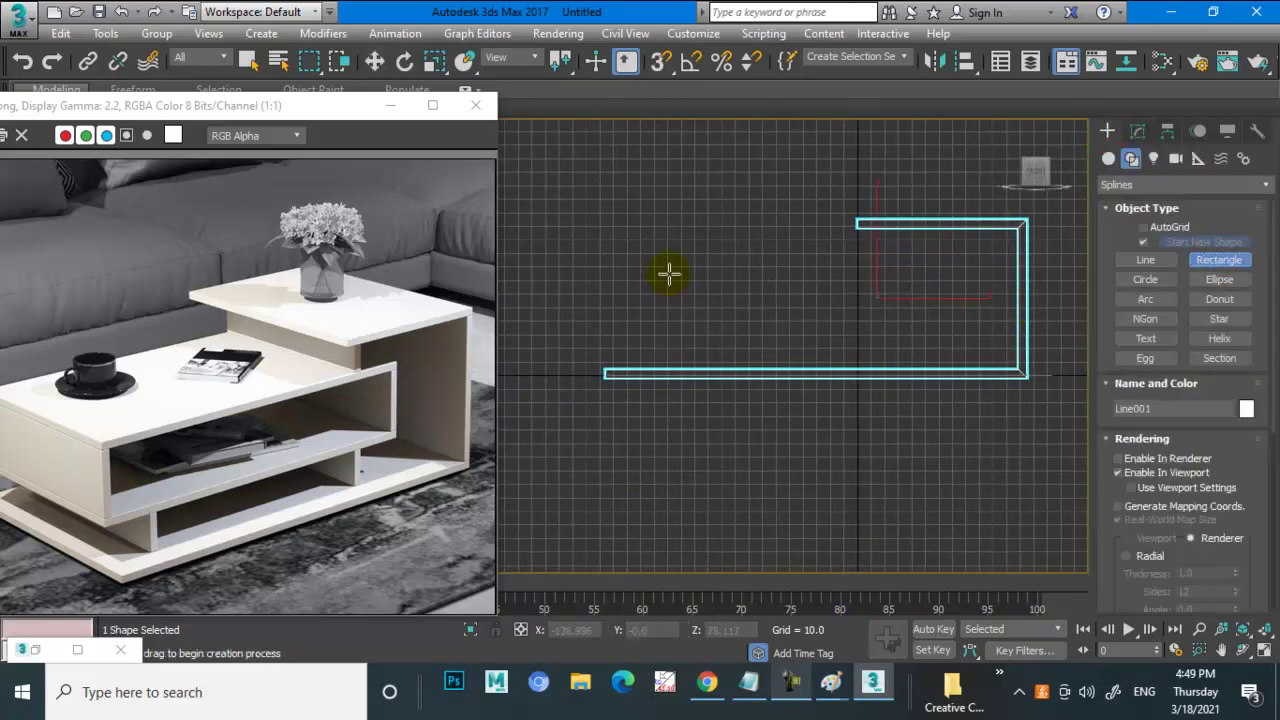
- Draw a rectangle spline inside the frame for the middle shelf
{"action": "left_click_drag", "start_coordinate": [609, 258], "coordinate": [916, 321]}
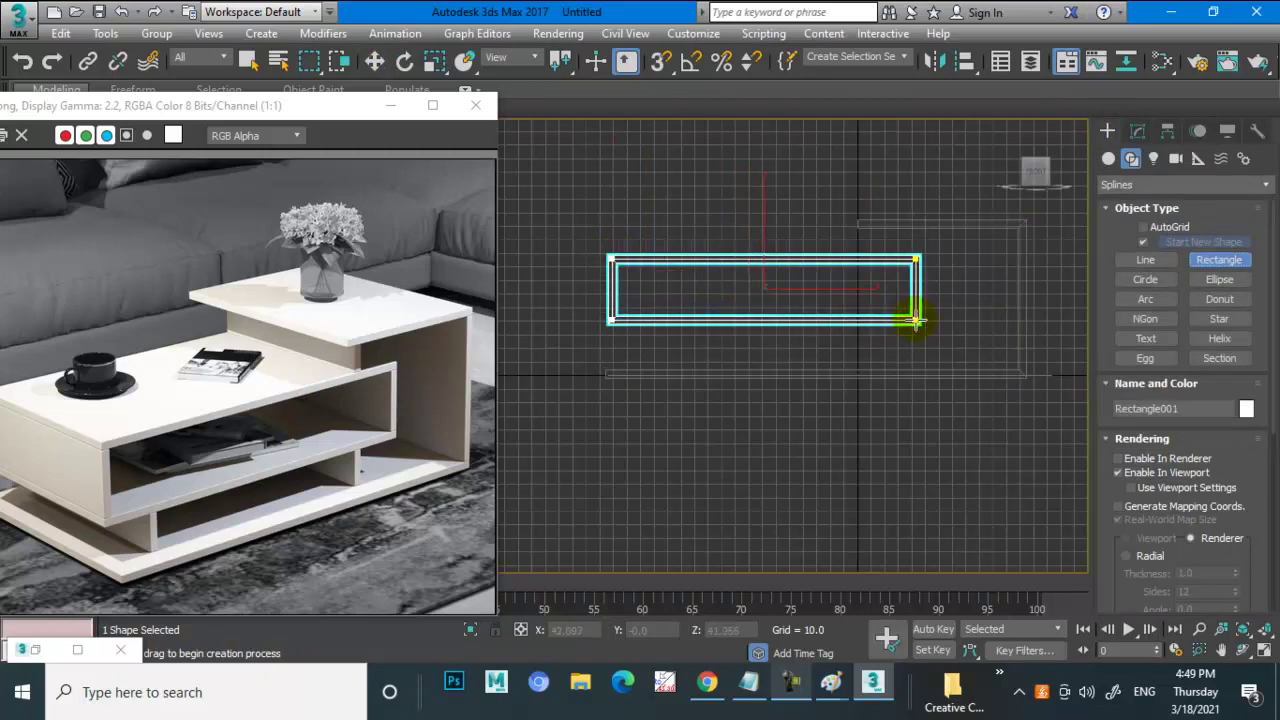
{"action": "key", "text": "w"}
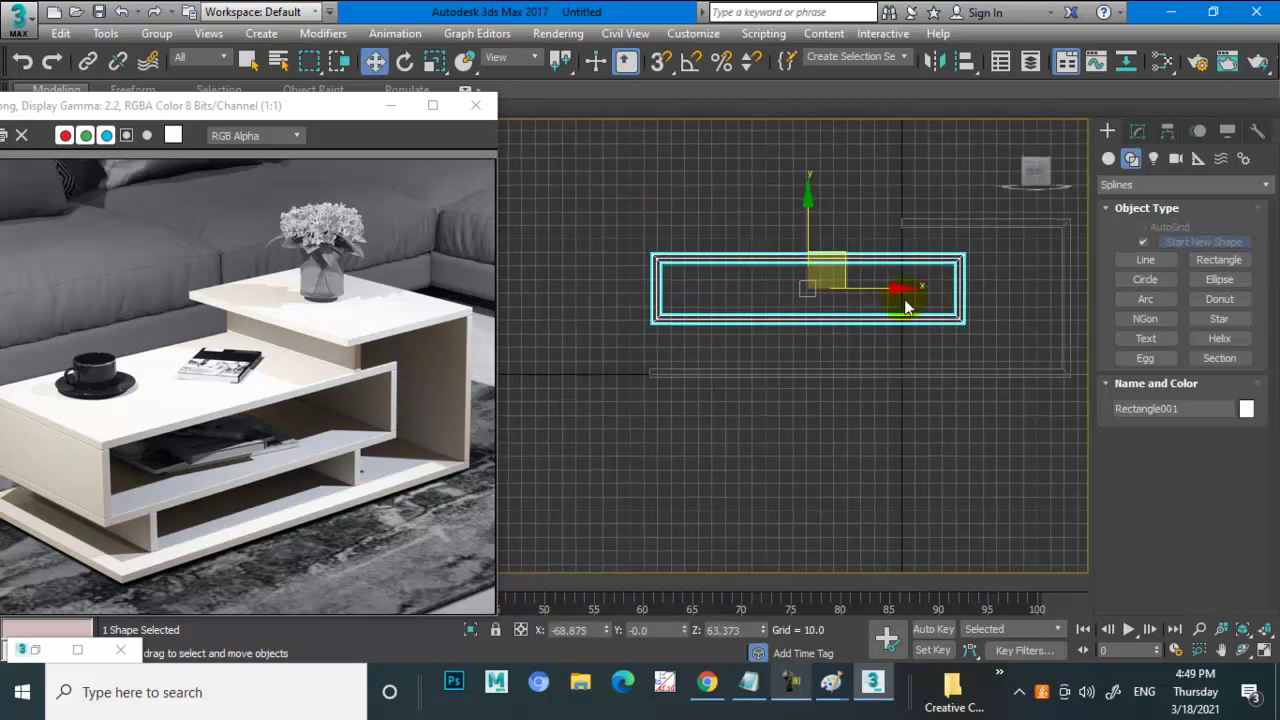
{"action": "scroll", "coordinate": [904, 299], "scroll_direction": "up", "scroll_amount": 2}
{"action": "mouse_move", "coordinate": [843, 287]}
{"action": "middle_mouse_down"}
{"action": "mouse_move", "coordinate": [866, 286]}
{"action": "mouse_move", "coordinate": [860, 306]}
{"action": "middle_mouse_up"}
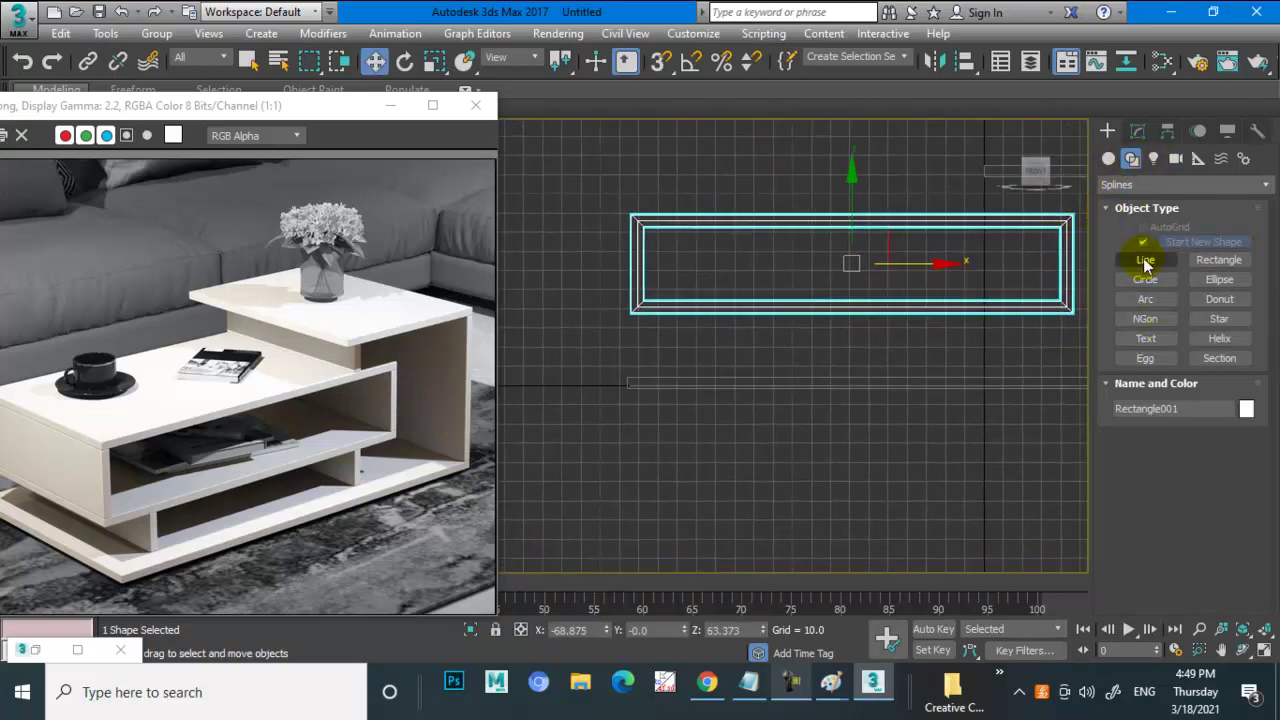
- Draw a vertical leg line under the shelf and copy it to the right side
{"action": "left_click", "coordinate": [1145, 261]}
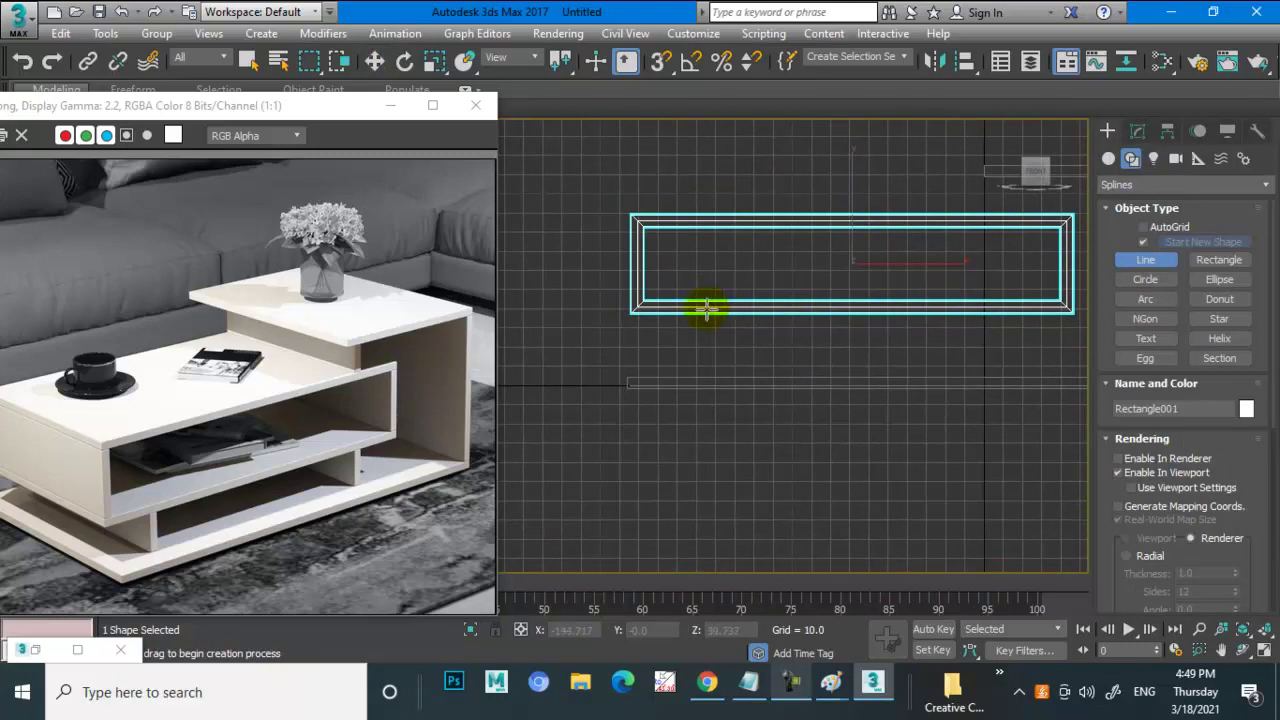
{"action": "left_click", "coordinate": [706, 308]}
{"action": "left_click", "coordinate": [707, 385]}
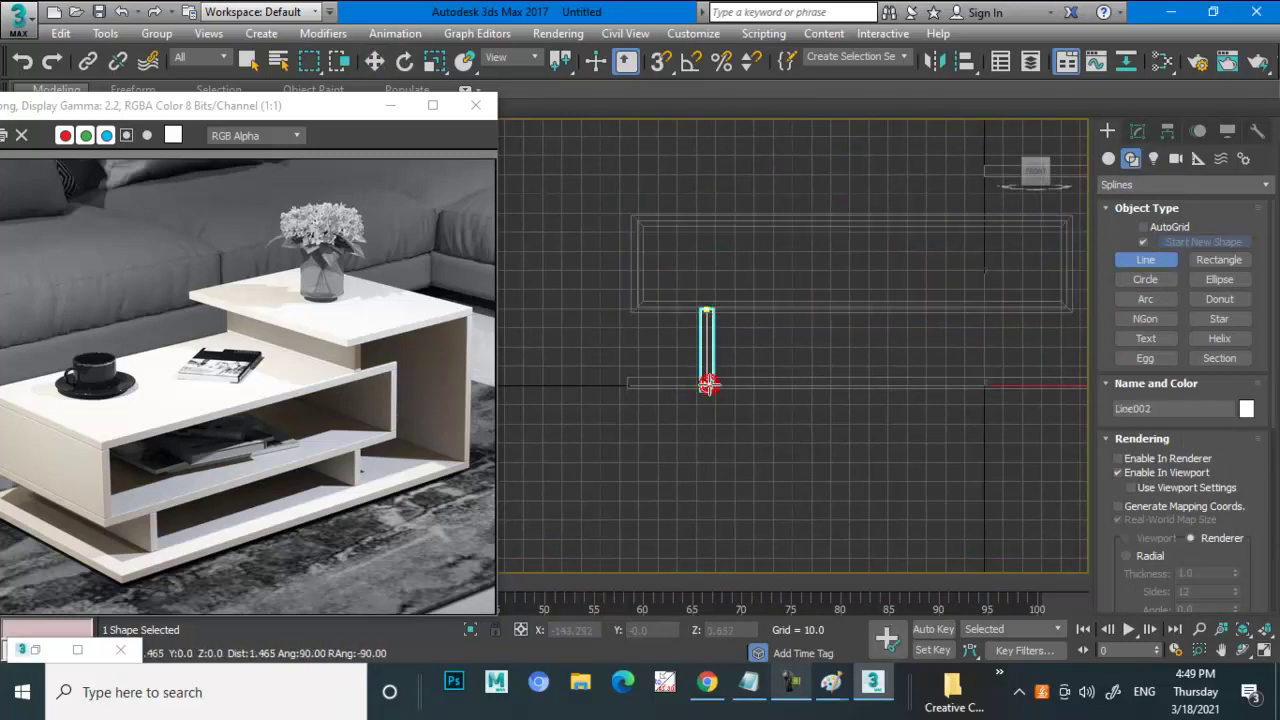
{"action": "right_click", "coordinate": [707, 385]}
{"action": "right_click", "coordinate": [707, 385]}
{"action": "scroll", "coordinate": [721, 404], "scroll_direction": "down", "scroll_amount": 2}
{"action": "left_click_drag", "start_coordinate": [716, 366], "coordinate": [920, 364], "text": "shift"}
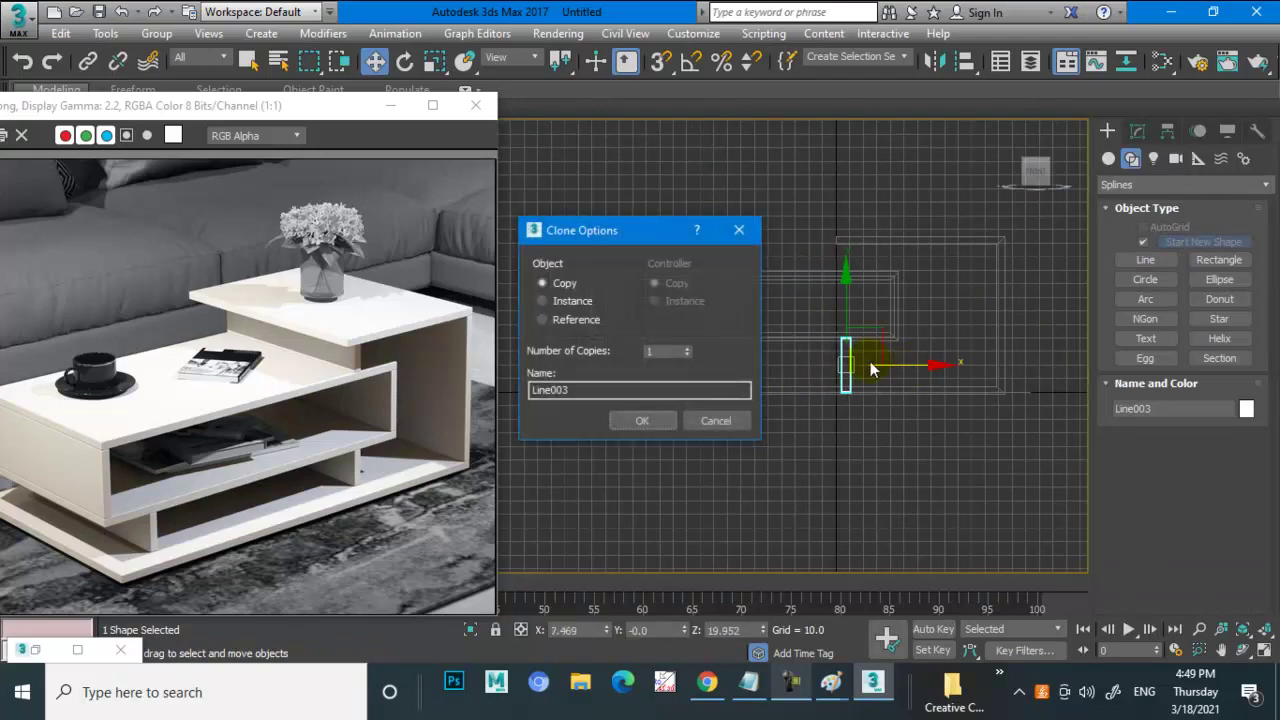
{"action": "left_click", "coordinate": [642, 421]}
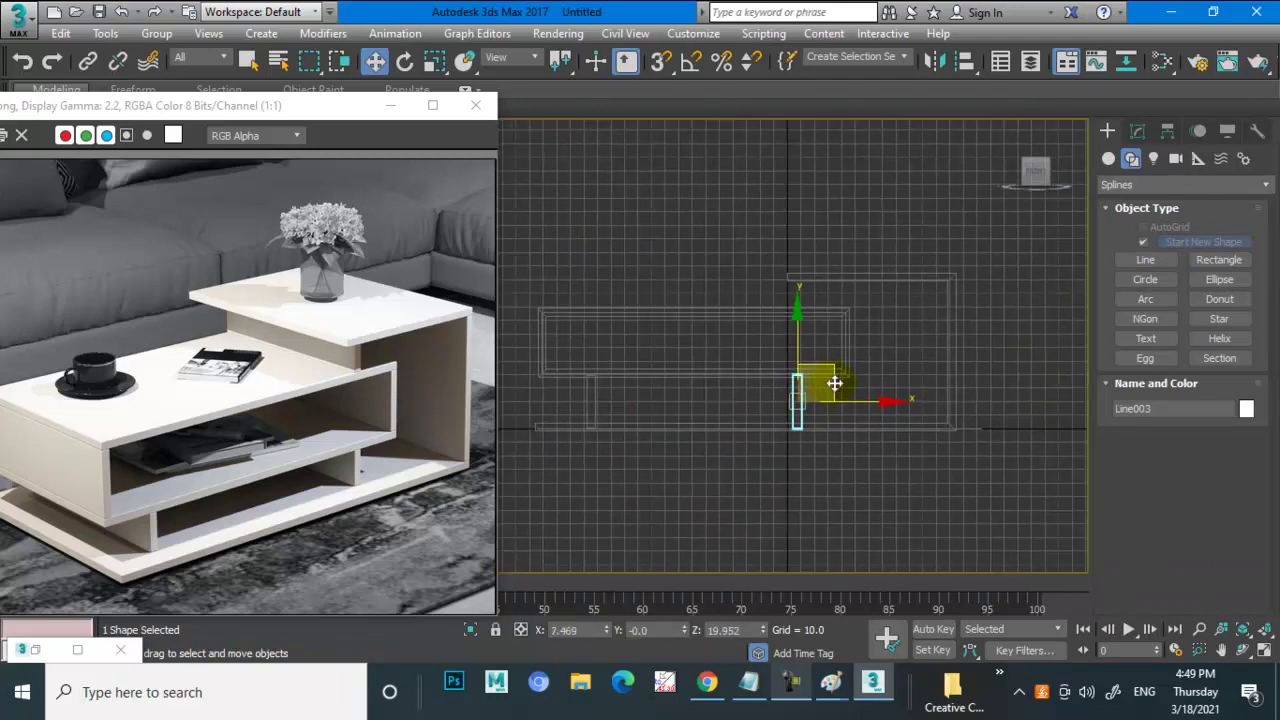
{"action": "key", "text": "alt+w"}
{"action": "key", "text": "alt+w"}
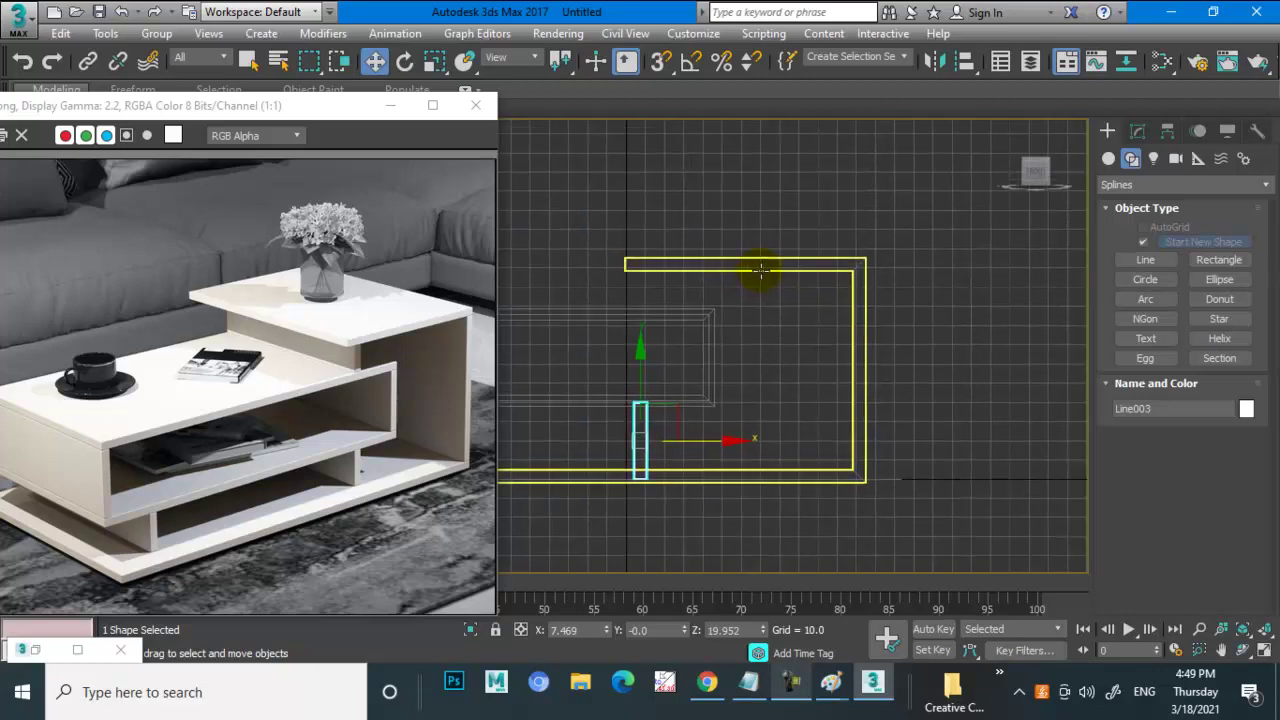
- Draw a vertical divider line above the shelf and maximize the Perspective view
{"action": "left_click", "coordinate": [1145, 260]}
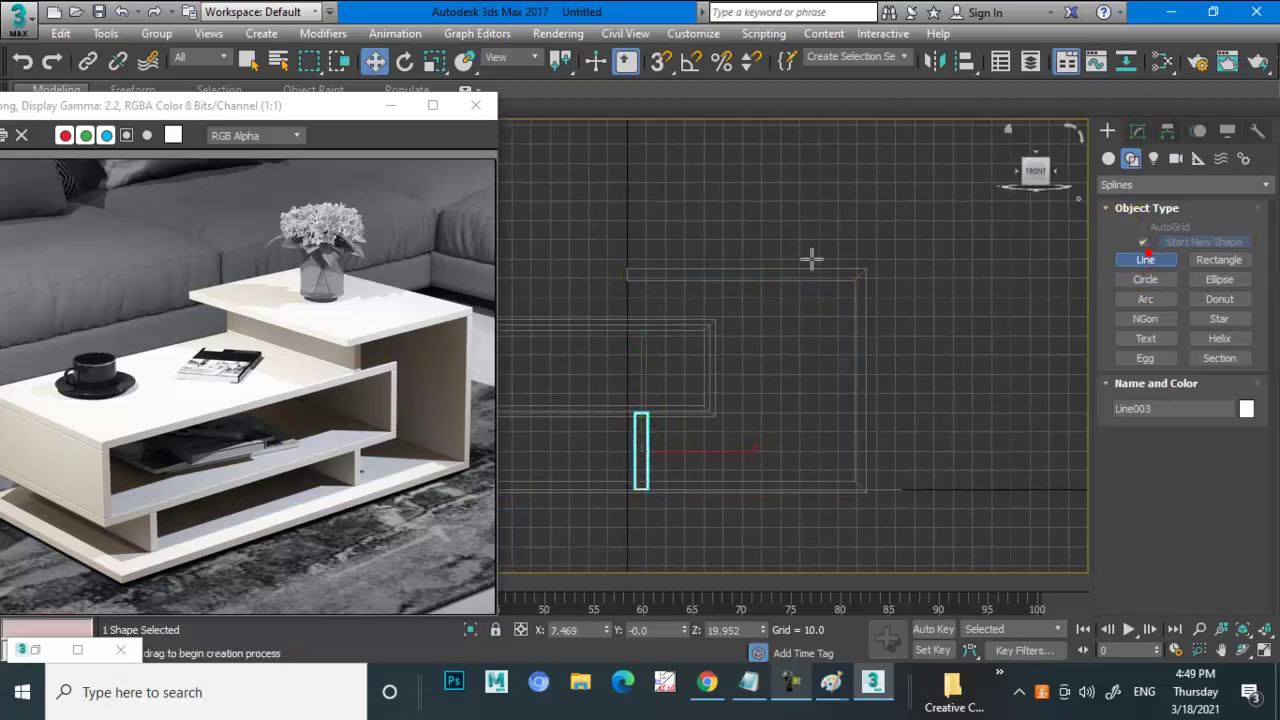
{"action": "scroll", "coordinate": [711, 310], "scroll_direction": "up", "scroll_amount": 2}
{"action": "left_click", "coordinate": [676, 282]}
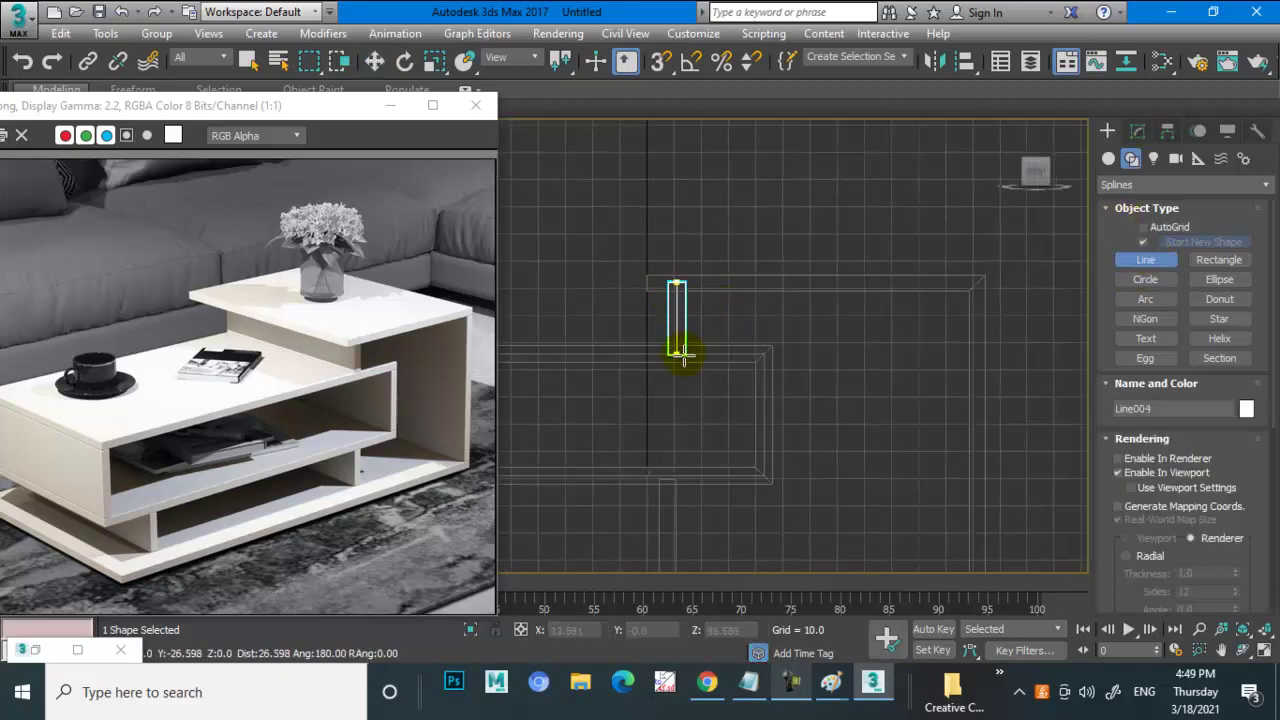
{"action": "right_click", "coordinate": [678, 357]}
{"action": "key", "text": "alt+w"}
{"action": "scroll", "coordinate": [950, 480], "scroll_direction": "up", "scroll_amount": 3}
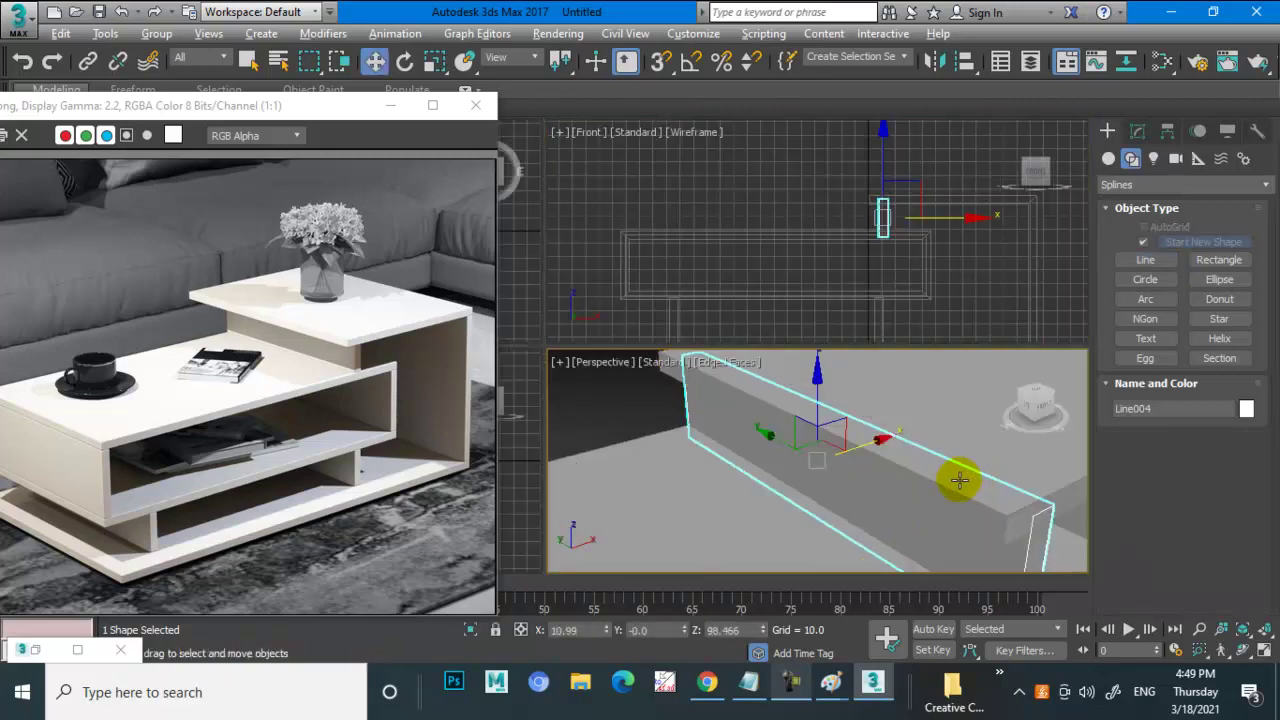
{"action": "key", "text": "alt+w"}
- Orbit above the table to see it whole and select the large outer frame
{"action": "mouse_move", "coordinate": [909, 447]}
{"action": "middle_mouse_down", "text": "alt"}
{"action": "mouse_move", "coordinate": [894, 400]}
{"action": "mouse_move", "coordinate": [923, 363]}
{"action": "mouse_move", "coordinate": [914, 389]}
{"action": "mouse_move", "coordinate": [857, 383]}
{"action": "mouse_move", "coordinate": [566, 287]}
{"action": "middle_mouse_up", "text": "alt"}
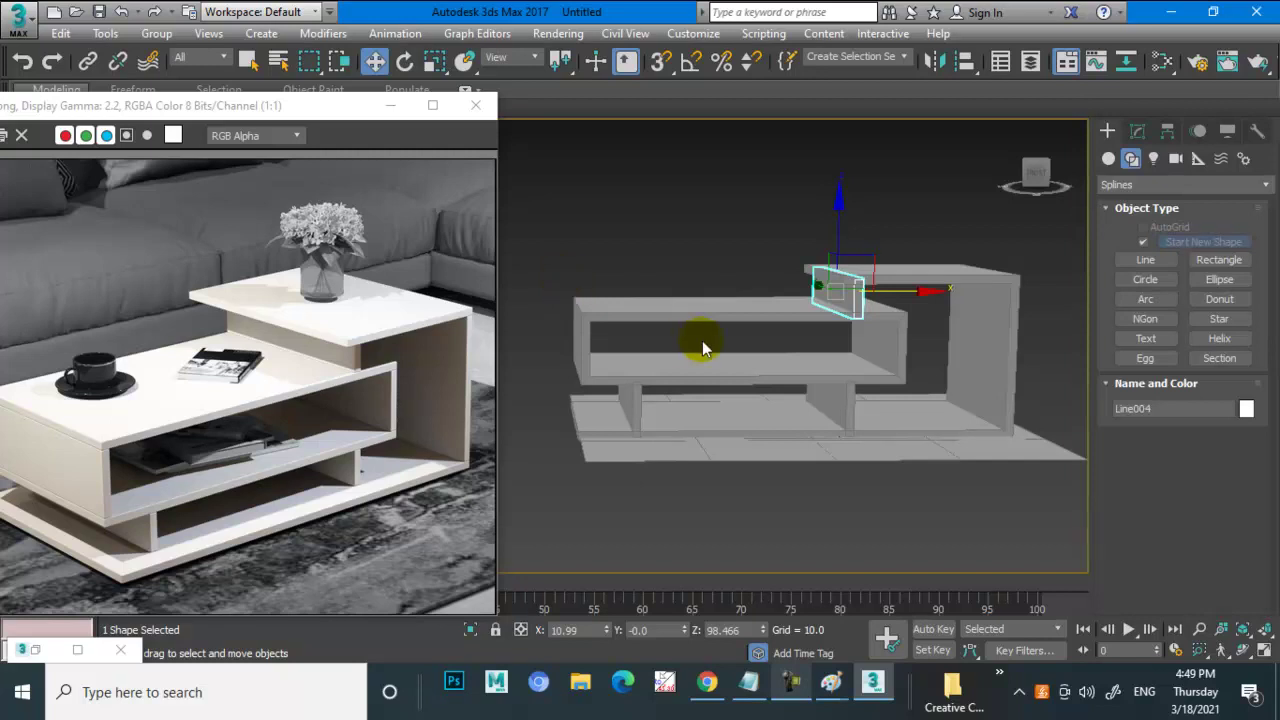
{"action": "mouse_move", "coordinate": [931, 289]}
{"action": "middle_mouse_down", "text": "alt"}
{"action": "mouse_move", "coordinate": [829, 320]}
{"action": "mouse_move", "coordinate": [826, 293]}
{"action": "mouse_move", "coordinate": [735, 313]}
{"action": "middle_mouse_up", "text": "alt"}
{"action": "left_click", "coordinate": [826, 293]}
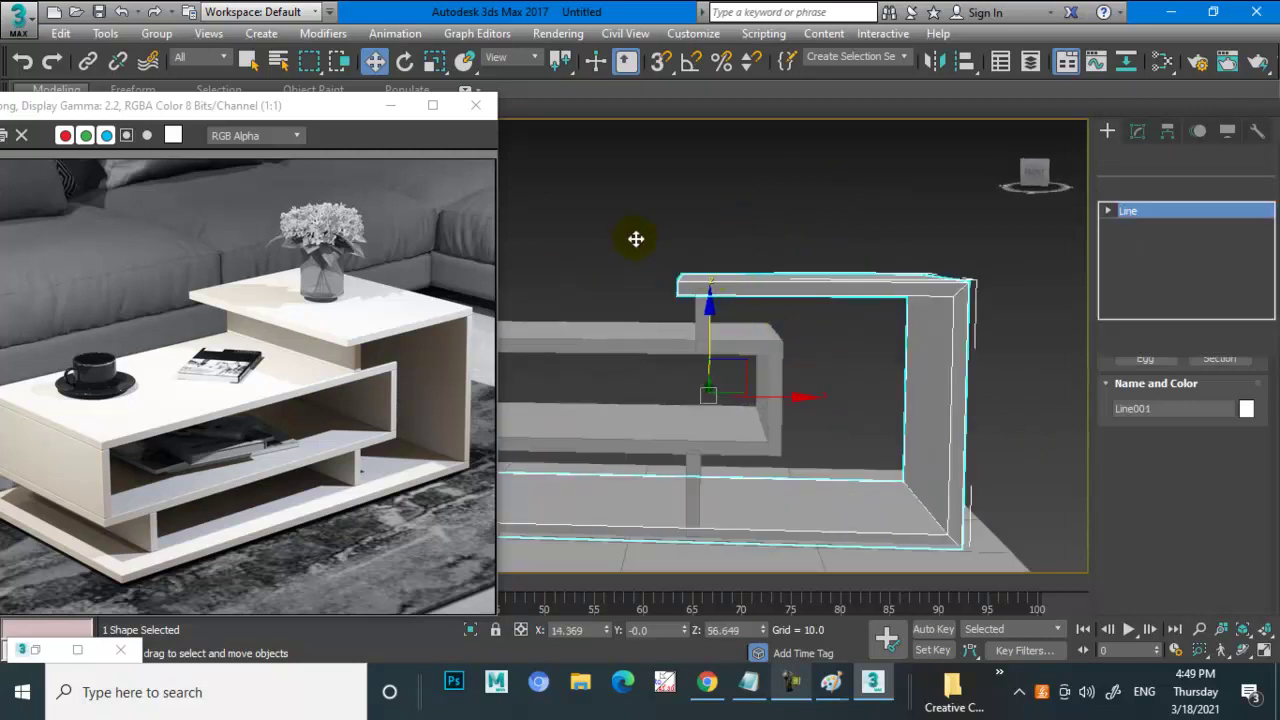
{"action": "left_click_drag", "start_coordinate": [620, 216], "coordinate": [745, 308]}
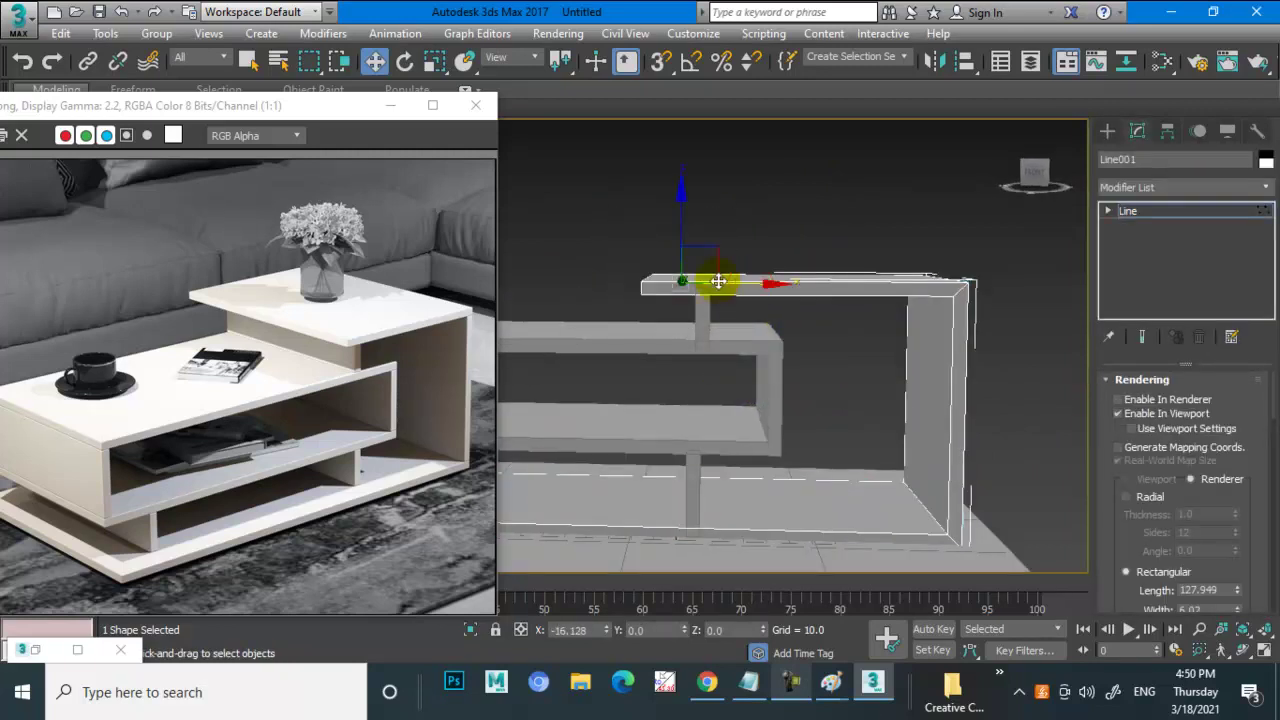
{"action": "mouse_move", "coordinate": [718, 282]}
{"action": "middle_mouse_down", "text": "alt"}
{"action": "mouse_move", "coordinate": [823, 329]}
{"action": "mouse_move", "coordinate": [834, 294]}
{"action": "mouse_move", "coordinate": [849, 320]}
{"action": "mouse_move", "coordinate": [780, 305]}
{"action": "middle_mouse_up", "text": "alt"}
{"action": "left_click", "coordinate": [1176, 218]}
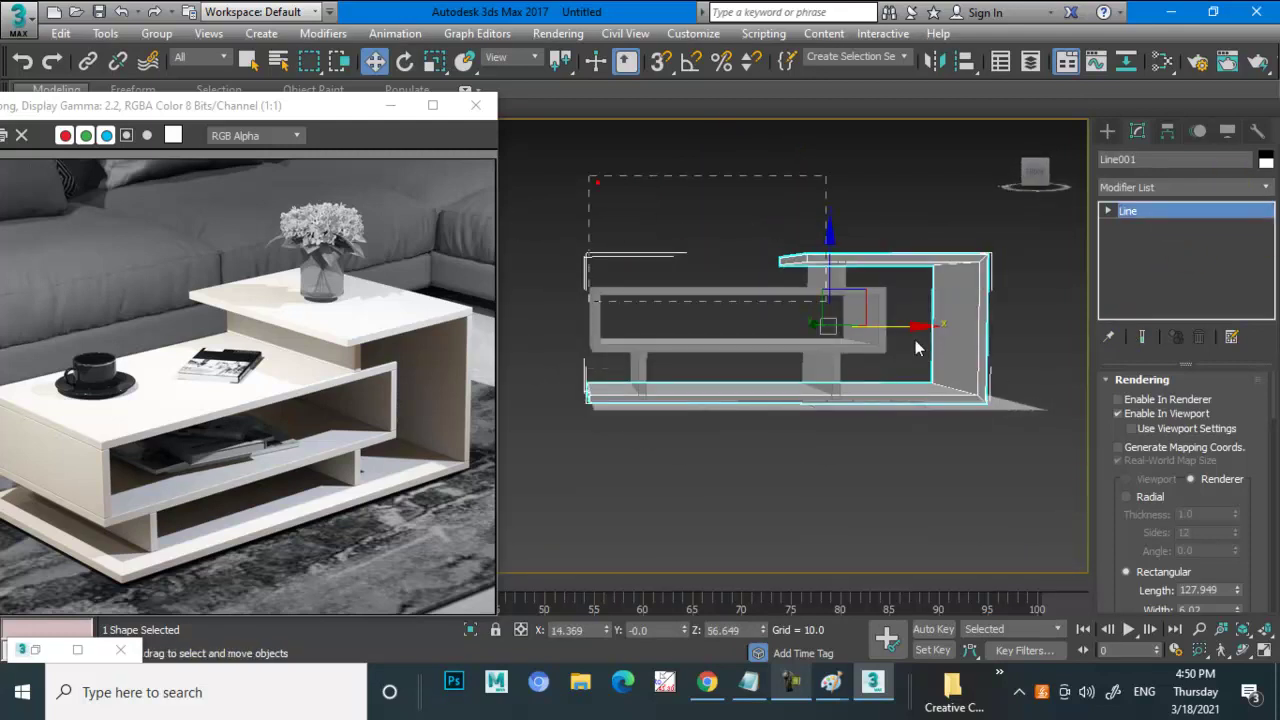
- Select all six table pieces, zoom close on the shelves, then select the floor plane
{"action": "left_click_drag", "start_coordinate": [918, 347], "coordinate": [1025, 495]}
{"action": "left_click_drag", "start_coordinate": [1078, 398], "coordinate": [1078, 396], "text": "alt"}
{"action": "middle_click_drag", "start_coordinate": [1078, 396], "coordinate": [871, 409], "text": "alt"}
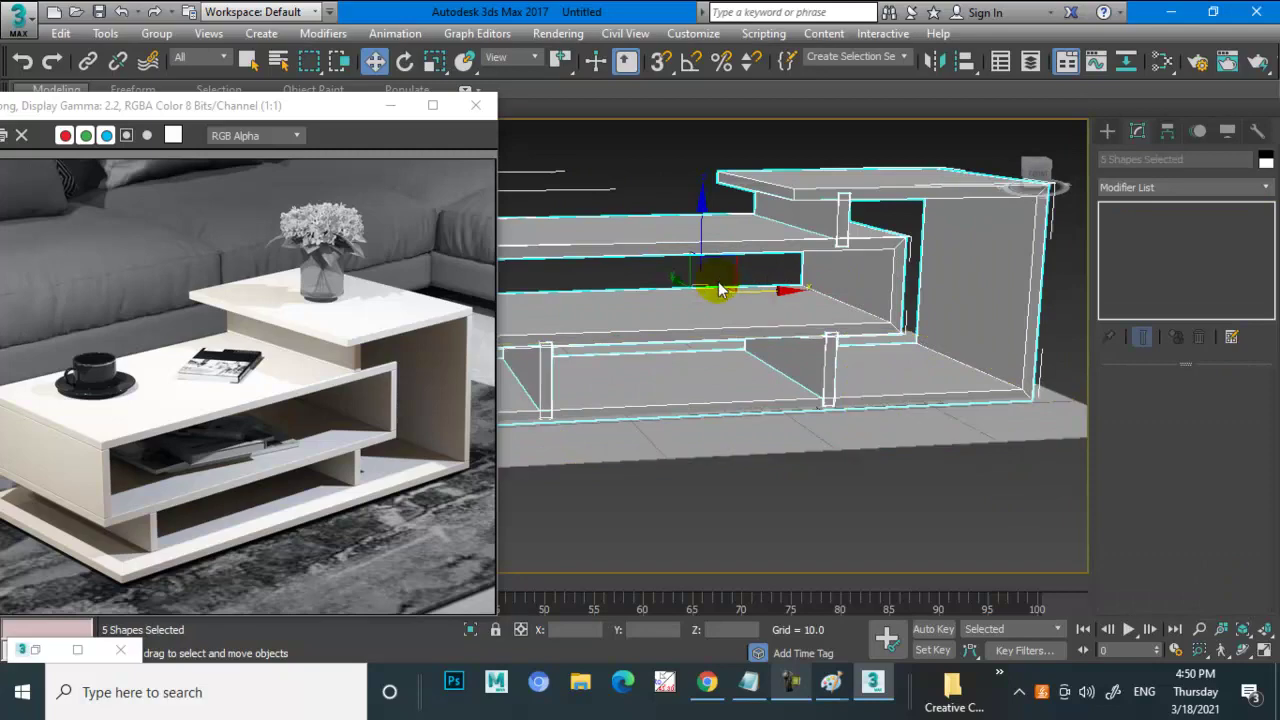
{"action": "middle_click_drag", "start_coordinate": [720, 286], "coordinate": [702, 229], "text": "alt"}
{"action": "scroll", "coordinate": [808, 286], "scroll_direction": "up", "scroll_amount": 2}
{"action": "scroll", "coordinate": [831, 294], "scroll_direction": "up", "scroll_amount": 2}
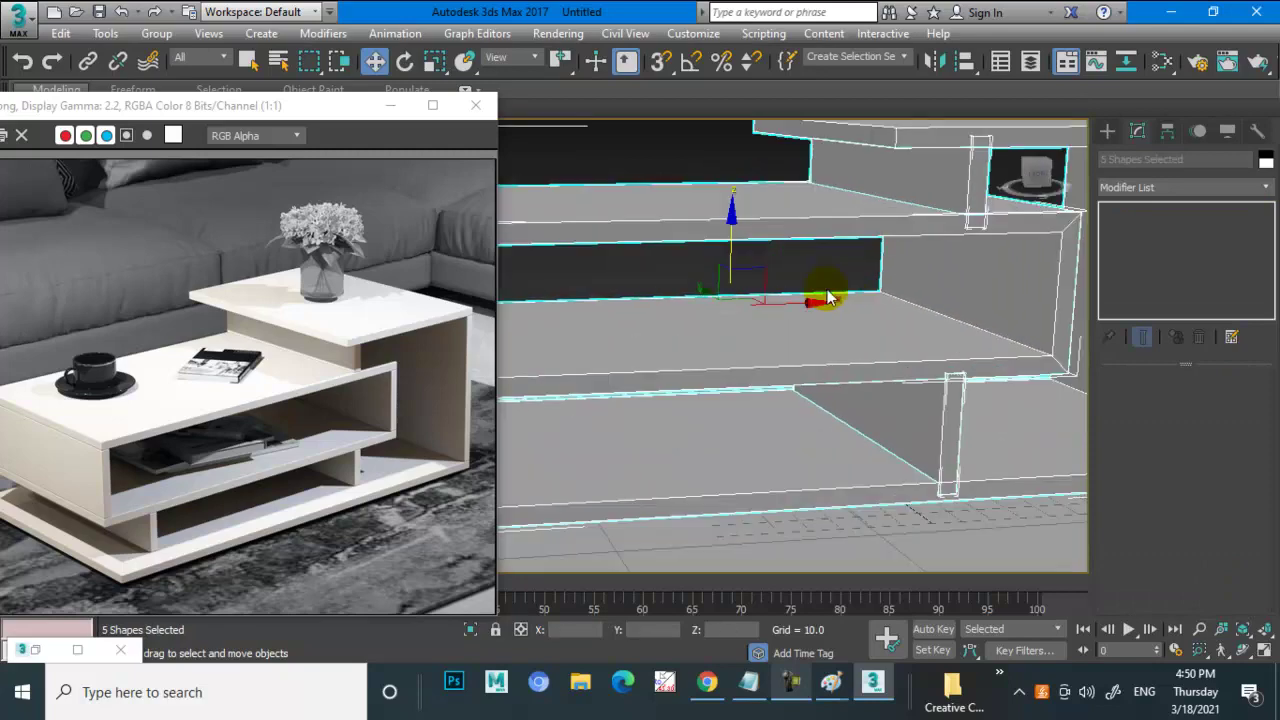
{"action": "mouse_move", "coordinate": [857, 349]}
{"action": "middle_mouse_down"}
{"action": "mouse_move", "coordinate": [879, 320]}
{"action": "mouse_move", "coordinate": [851, 334]}
{"action": "mouse_move", "coordinate": [929, 486]}
{"action": "middle_mouse_up"}
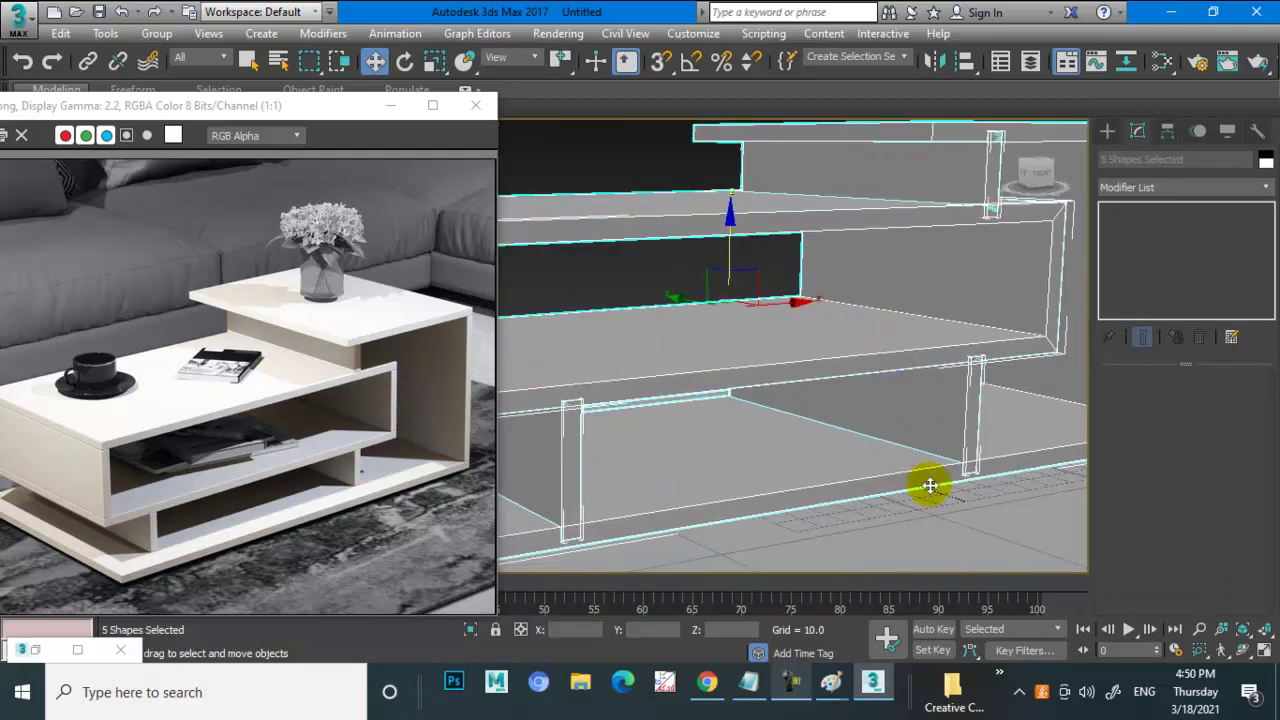
{"action": "left_click", "coordinate": [974, 402]}
- Scale the two inner shelf outlines and the inner rectangle narrower along Y
{"action": "left_click", "coordinate": [937, 397]}
{"action": "middle_click_drag", "start_coordinate": [937, 397], "coordinate": [560, 443]}
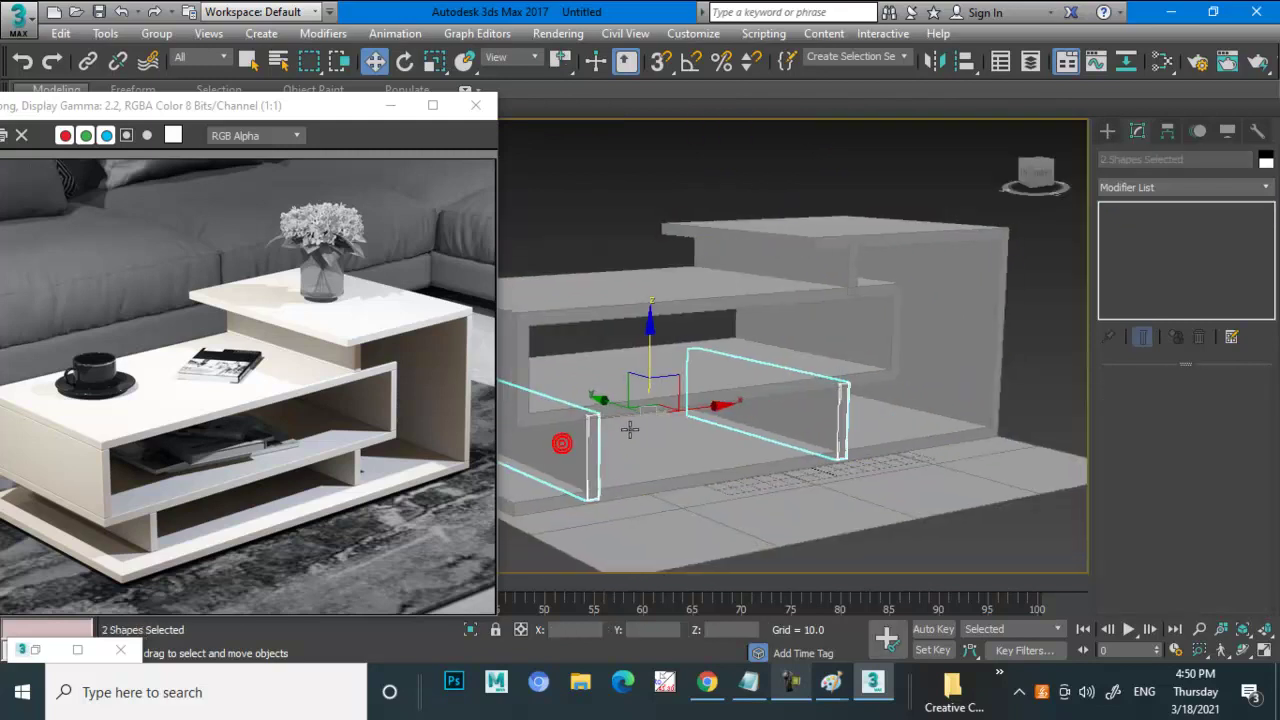
{"action": "key", "text": "r"}
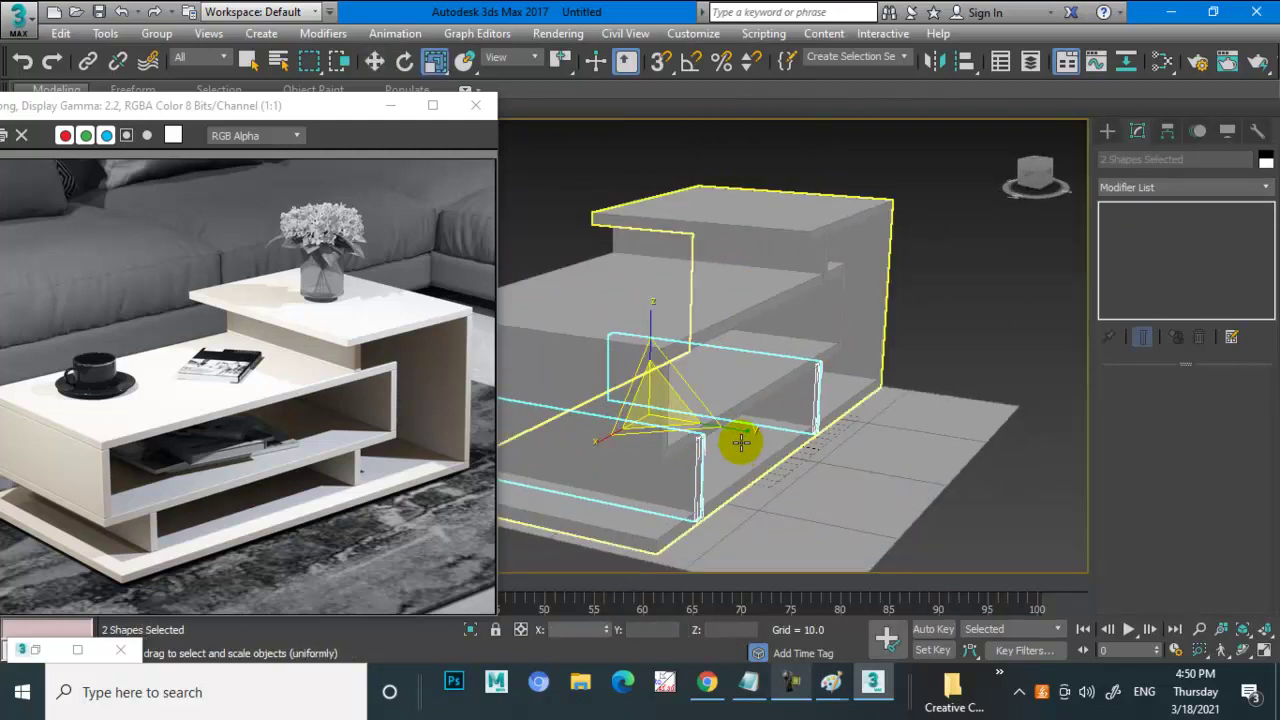
{"action": "left_click_drag", "start_coordinate": [737, 430], "coordinate": [720, 430]}
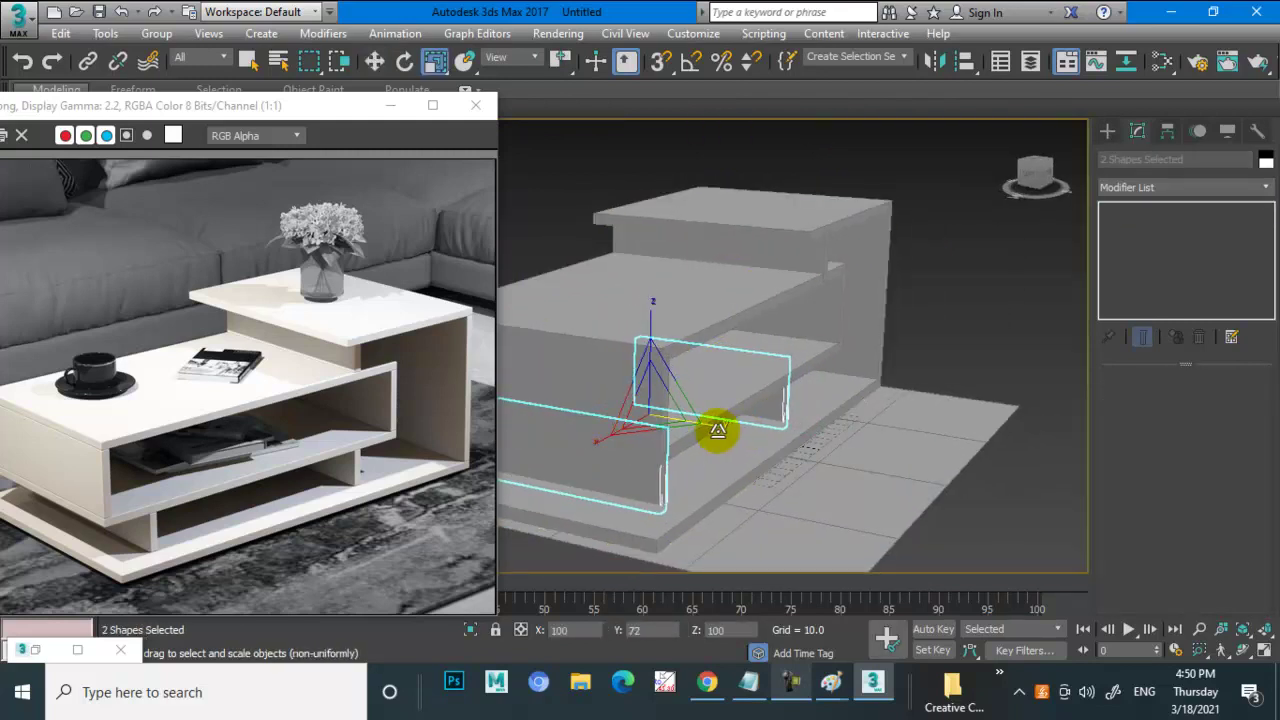
{"action": "left_click", "coordinate": [716, 302]}
{"action": "middle_click_drag", "start_coordinate": [716, 302], "coordinate": [800, 306], "text": "alt"}
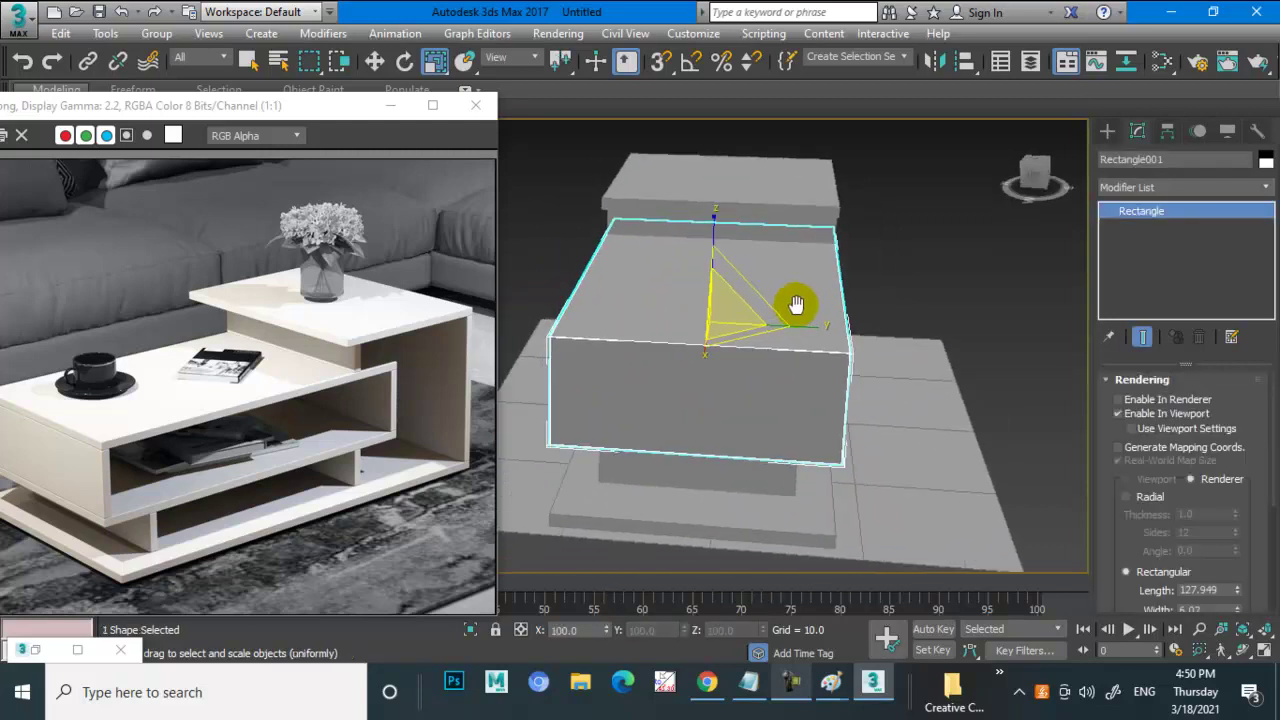
{"action": "left_click_drag", "start_coordinate": [800, 328], "coordinate": [777, 323]}
{"action": "key", "text": "w"}
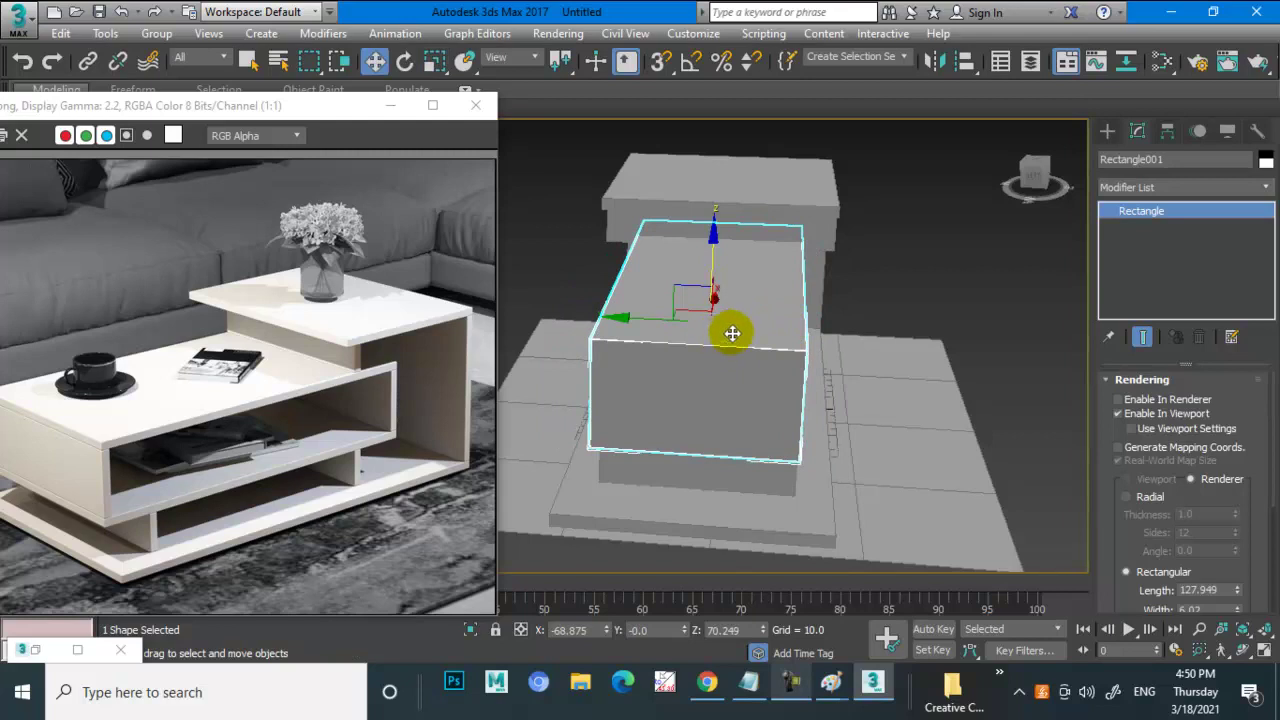
- Narrow both box outlines along Y, then along X in the side view
{"action": "left_click", "coordinate": [808, 230], "text": "ctrl"}
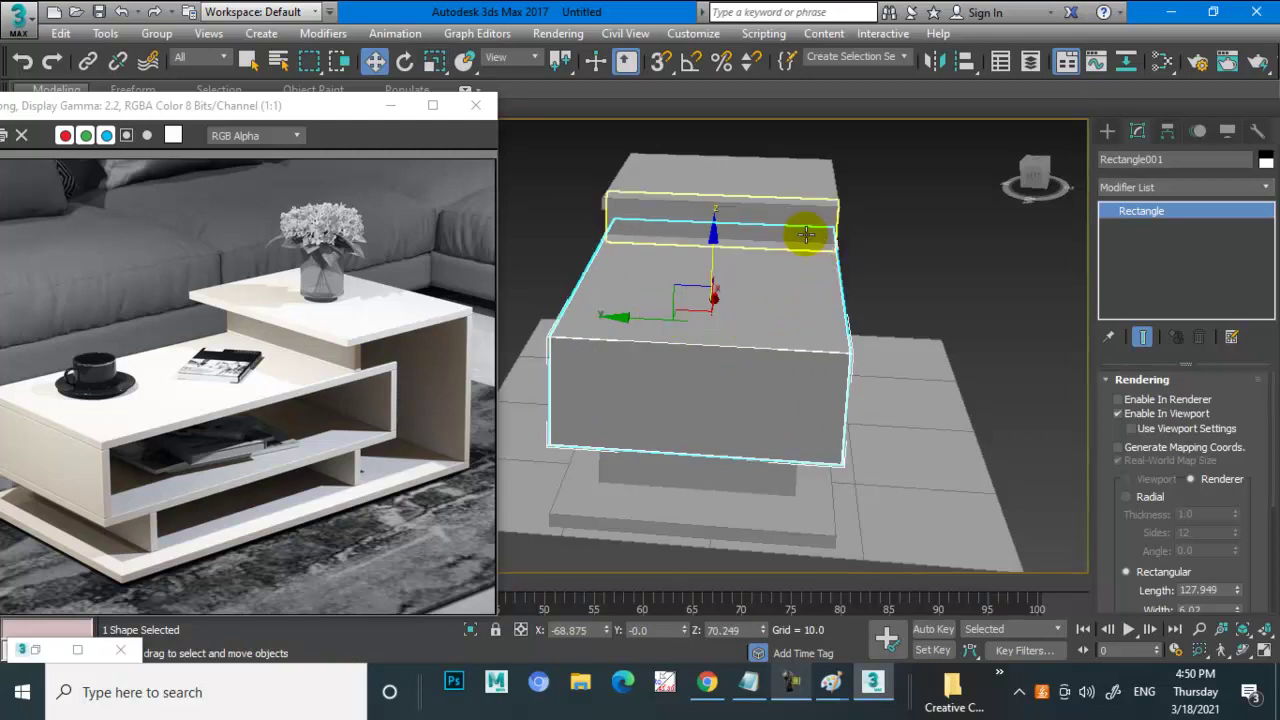
{"action": "key", "text": "r"}
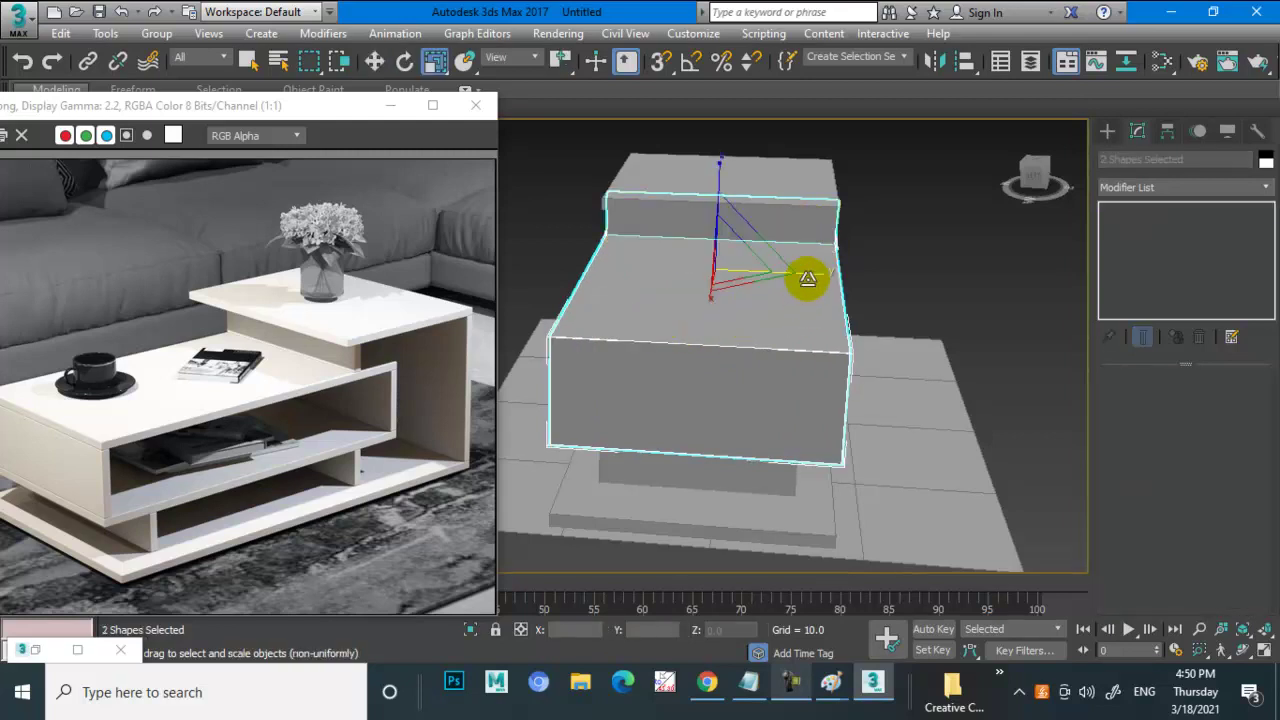
{"action": "left_click_drag", "start_coordinate": [808, 277], "coordinate": [794, 272]}
{"action": "key", "text": "alt+w"}
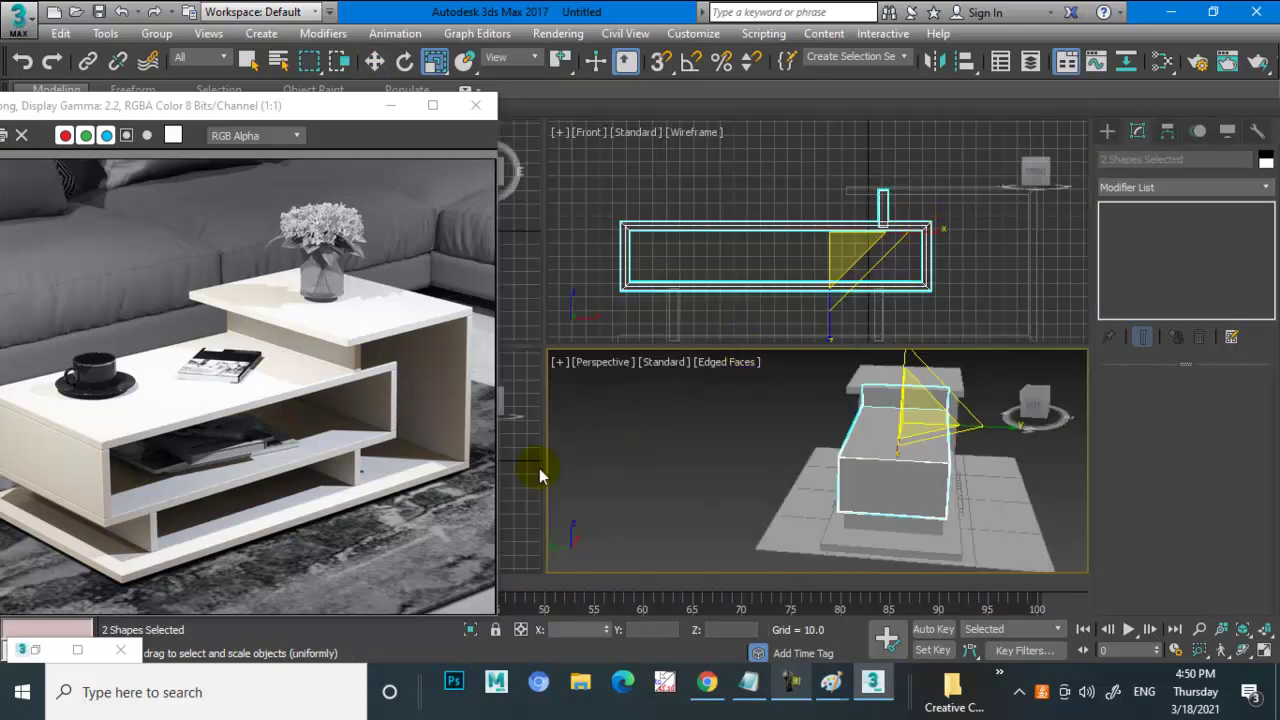
{"action": "right_click", "coordinate": [536, 464]}
{"action": "key", "text": "alt+w"}
{"action": "scroll", "coordinate": [814, 377], "scroll_direction": "down", "scroll_amount": 2}
{"action": "scroll", "coordinate": [800, 366], "scroll_direction": "down", "scroll_amount": 2}
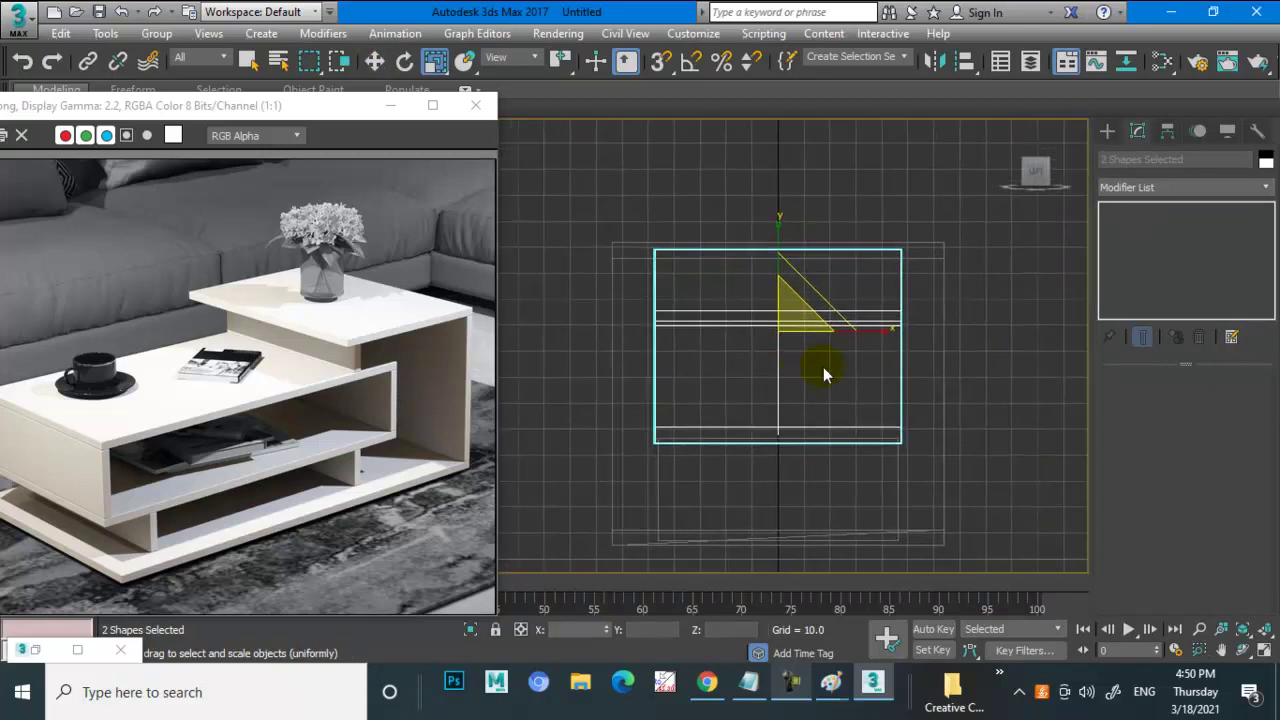
{"action": "left_click_drag", "start_coordinate": [880, 338], "coordinate": [877, 334]}
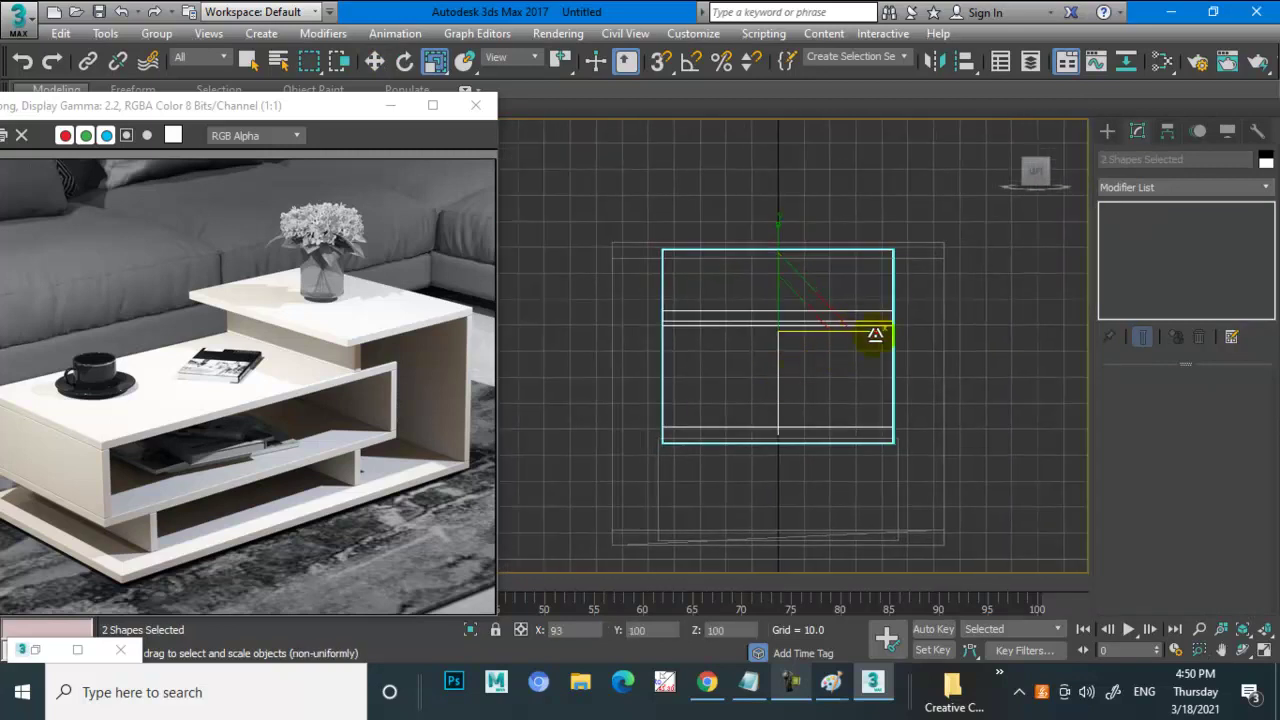
{"action": "key", "text": "alt+w"}
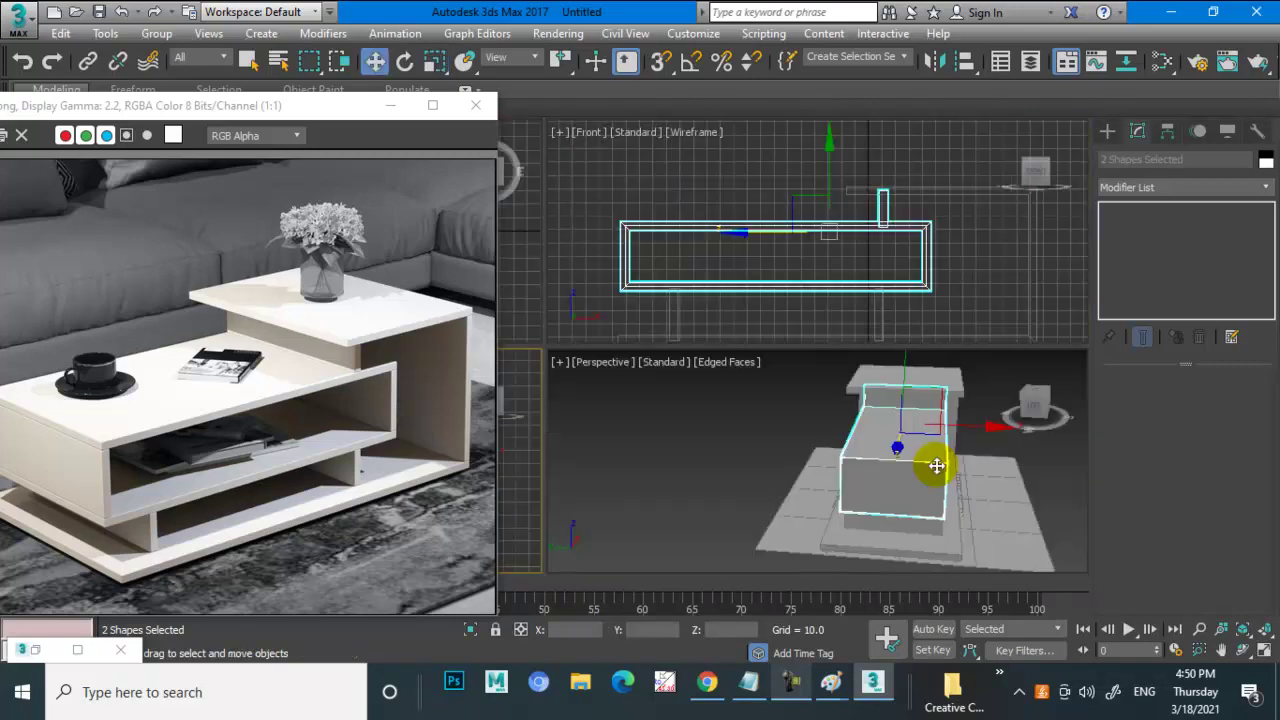
{"action": "key", "text": "alt+w"}
{"action": "key", "text": "w"}
{"action": "mouse_move", "coordinate": [903, 400]}
{"action": "middle_mouse_down", "text": "alt"}
{"action": "mouse_move", "coordinate": [757, 371]}
{"action": "mouse_move", "coordinate": [802, 334]}
{"action": "mouse_move", "coordinate": [808, 155]}
{"action": "middle_mouse_up", "text": "alt"}
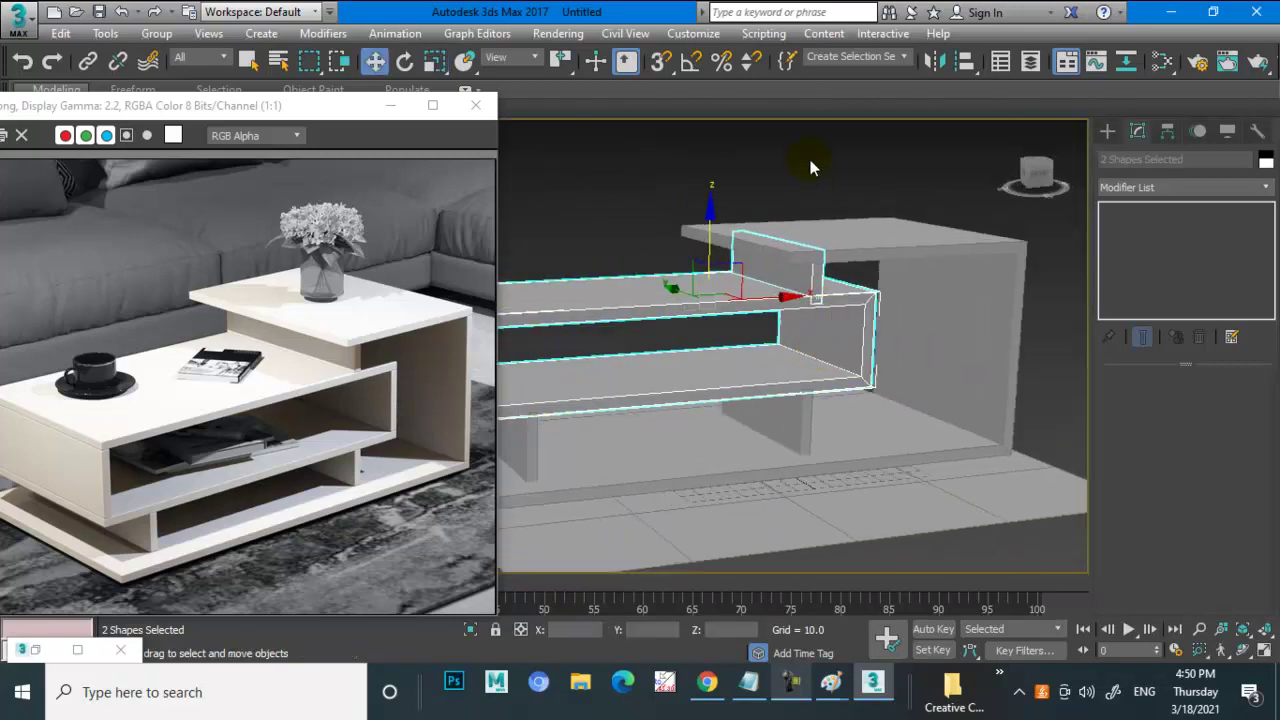
- Select the table's main outline Line001 and scroll down to its Geometry rollout
{"action": "left_click", "coordinate": [808, 158]}
{"action": "mouse_move", "coordinate": [829, 400]}
{"action": "middle_mouse_down", "text": "alt"}
{"action": "mouse_move", "coordinate": [863, 391]}
{"action": "mouse_move", "coordinate": [899, 415]}
{"action": "middle_mouse_up", "text": "alt"}
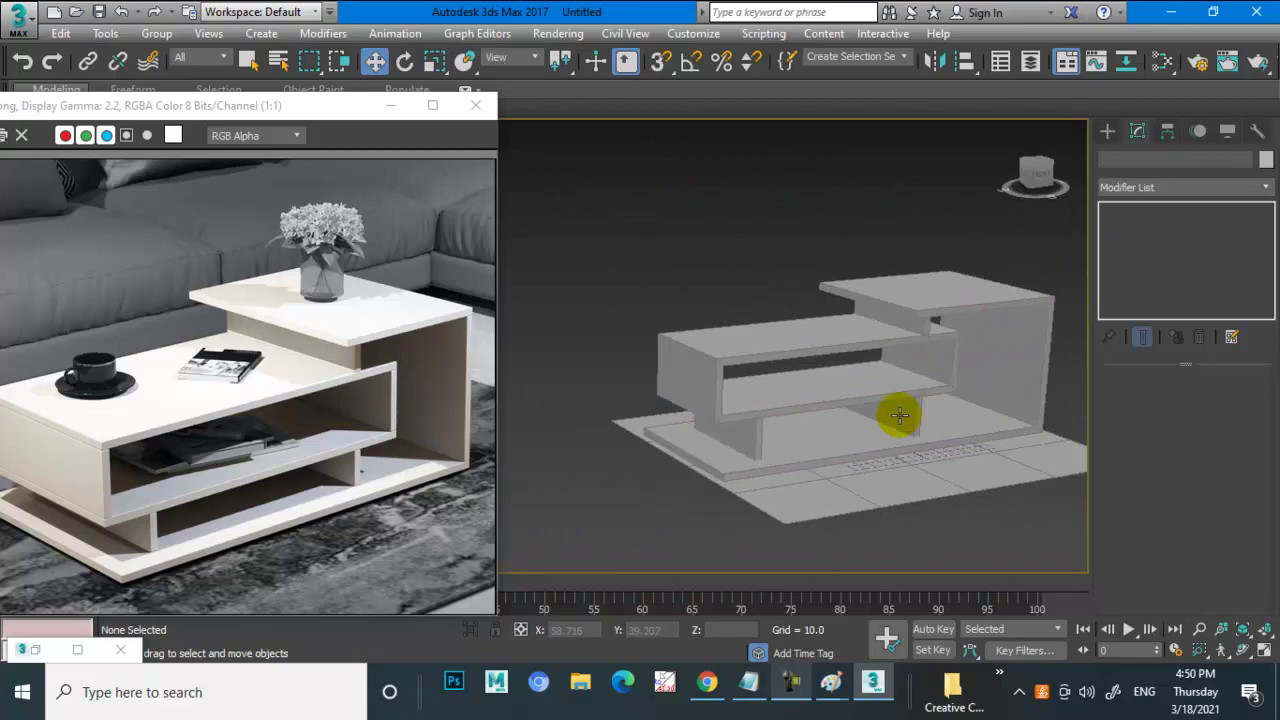
{"action": "left_click", "coordinate": [957, 291]}
{"action": "scroll", "coordinate": [960, 294], "scroll_direction": "up", "scroll_amount": 5}
{"action": "left_click_drag", "start_coordinate": [1099, 529], "coordinate": [1080, 206]}
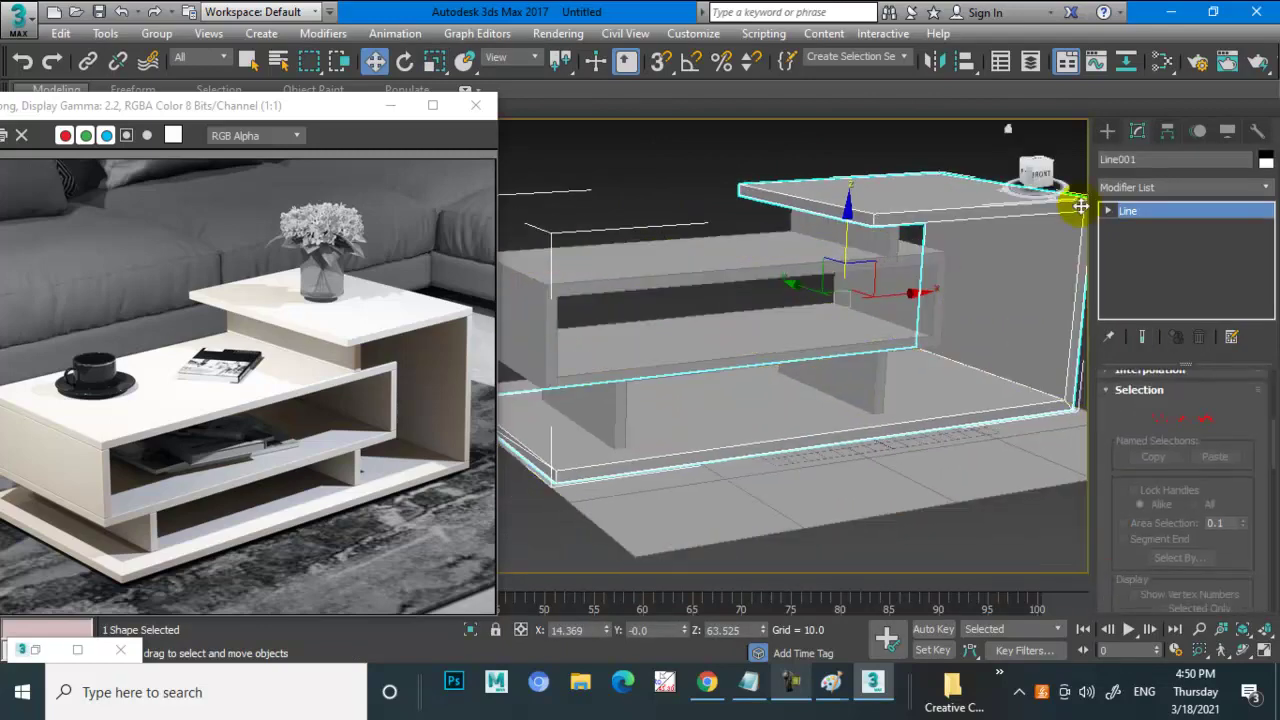
{"action": "left_click_drag", "start_coordinate": [1106, 549], "coordinate": [1107, 253]}
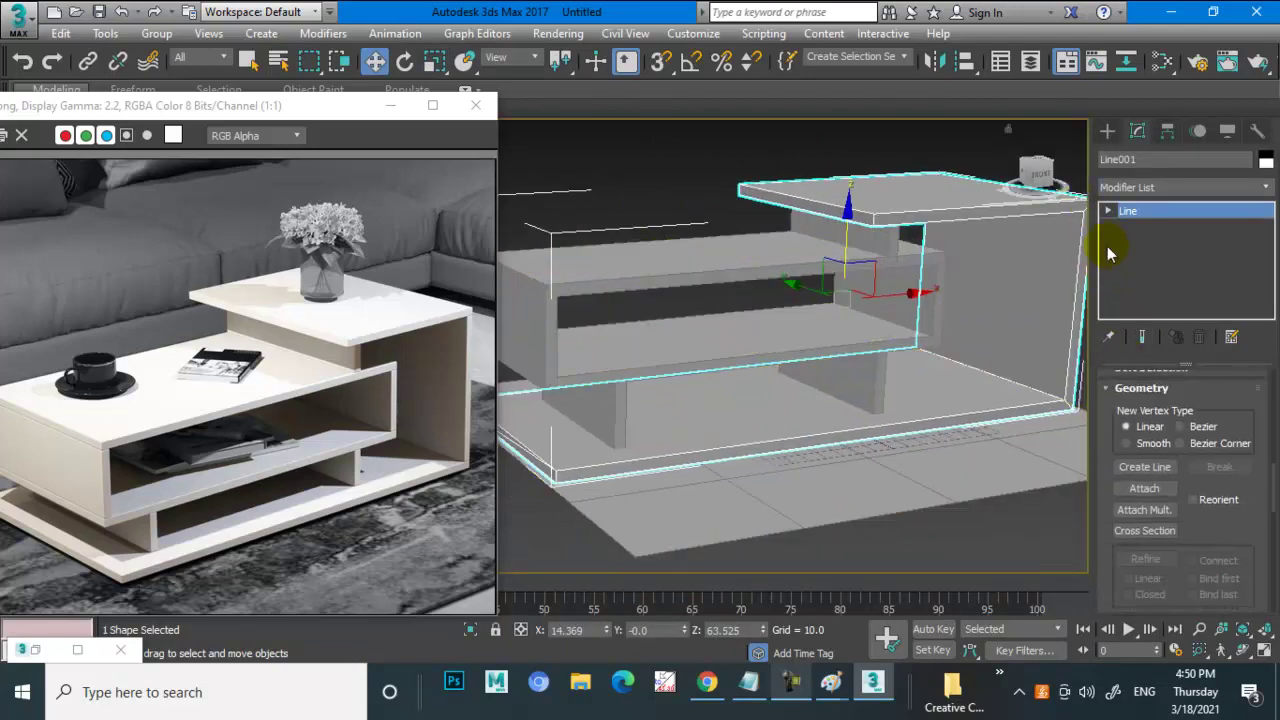
- Attach the middle shelf and the right and left dividers to Line001
{"action": "left_click", "coordinate": [1128, 490]}
{"action": "left_click", "coordinate": [730, 286]}
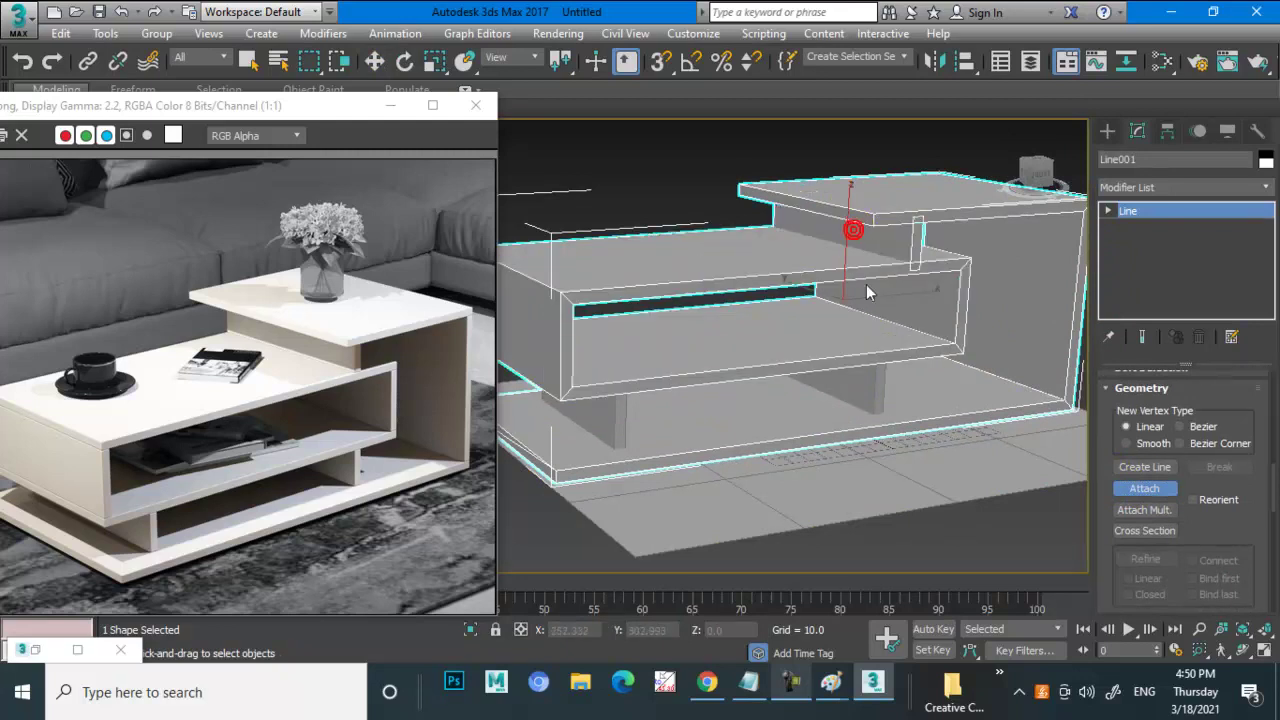
{"action": "left_click", "coordinate": [868, 379]}
{"action": "left_click", "coordinate": [611, 421]}
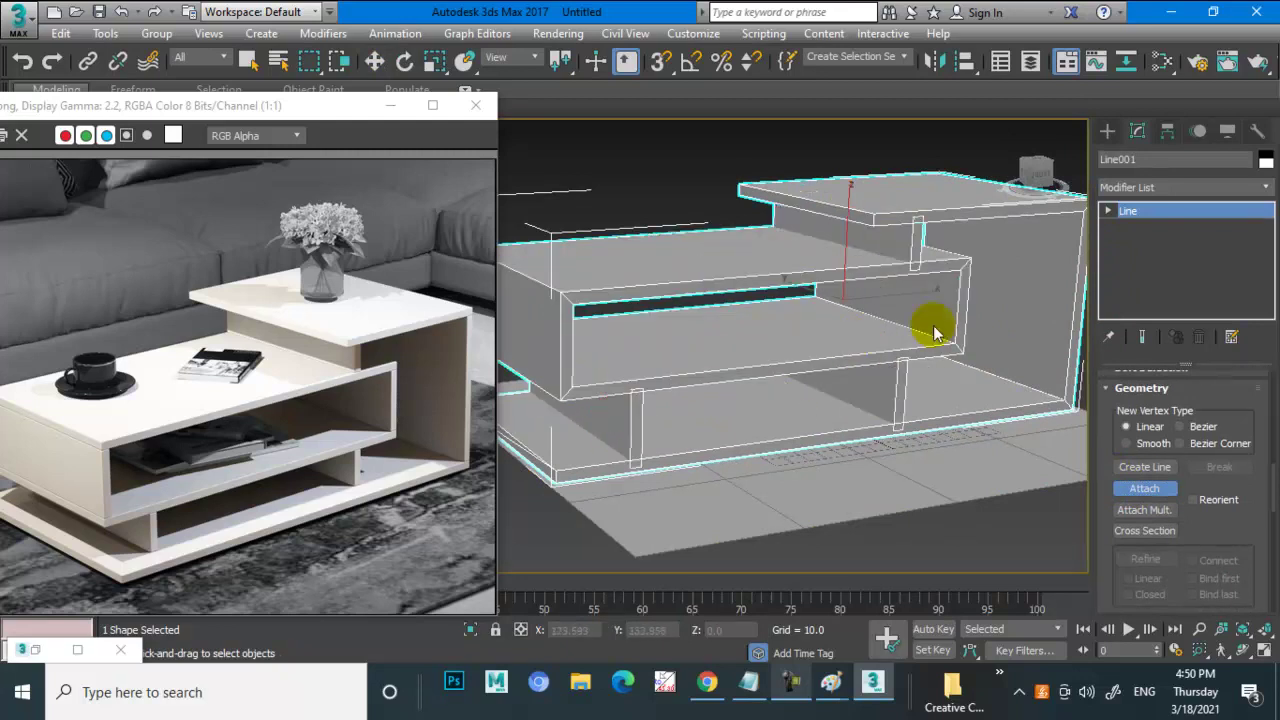
{"action": "left_click", "coordinate": [950, 248]}
{"action": "left_click", "coordinate": [652, 162]}
{"action": "scroll", "coordinate": [920, 277], "scroll_direction": "down", "scroll_amount": 3}
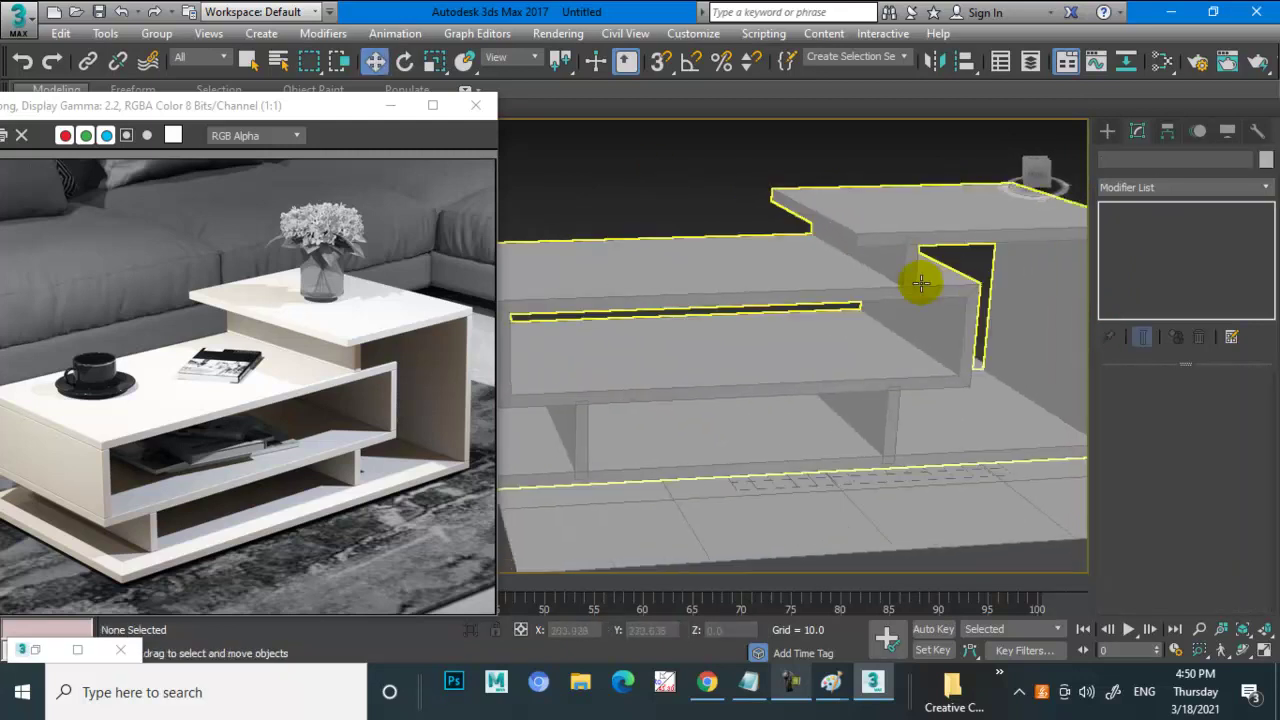
{"action": "middle_click_drag", "start_coordinate": [920, 277], "coordinate": [881, 300]}
{"action": "scroll", "coordinate": [857, 266], "scroll_direction": "up", "scroll_amount": 2}
{"action": "scroll", "coordinate": [889, 349], "scroll_direction": "up", "scroll_amount": 2}
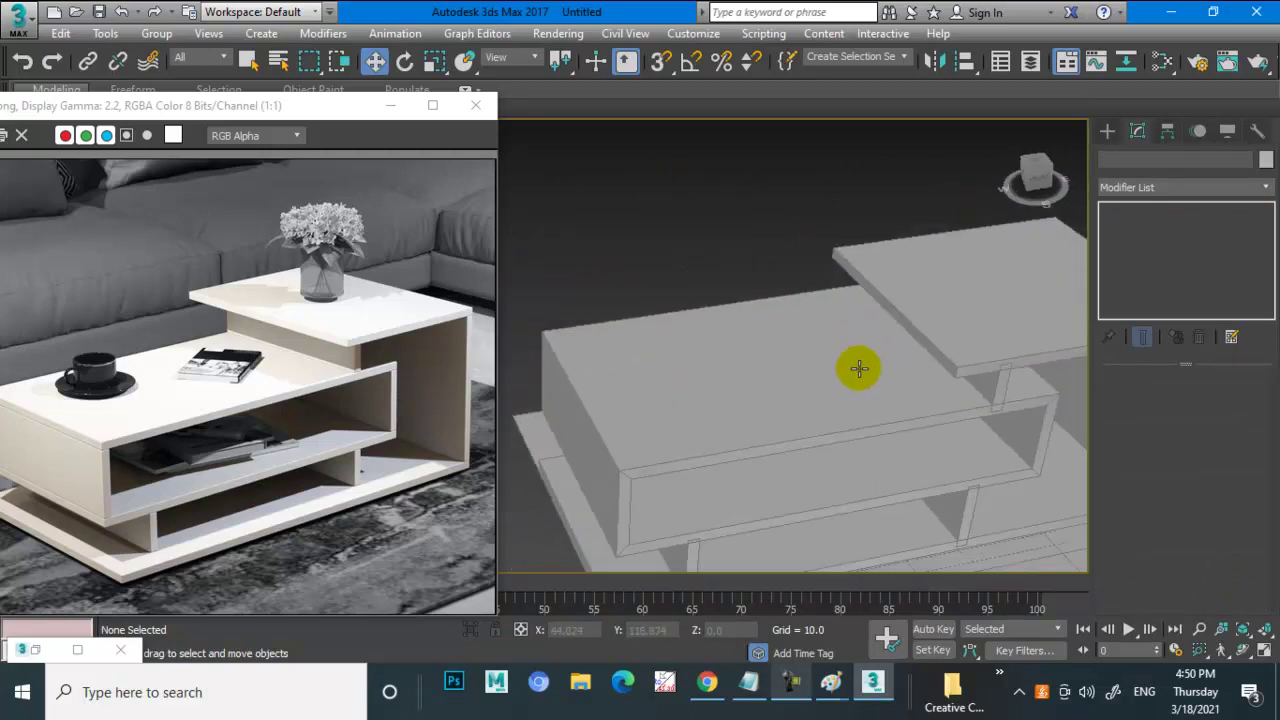
{"action": "scroll", "coordinate": [851, 366], "scroll_direction": "up", "scroll_amount": 2}
{"action": "left_click", "coordinate": [1107, 132]}
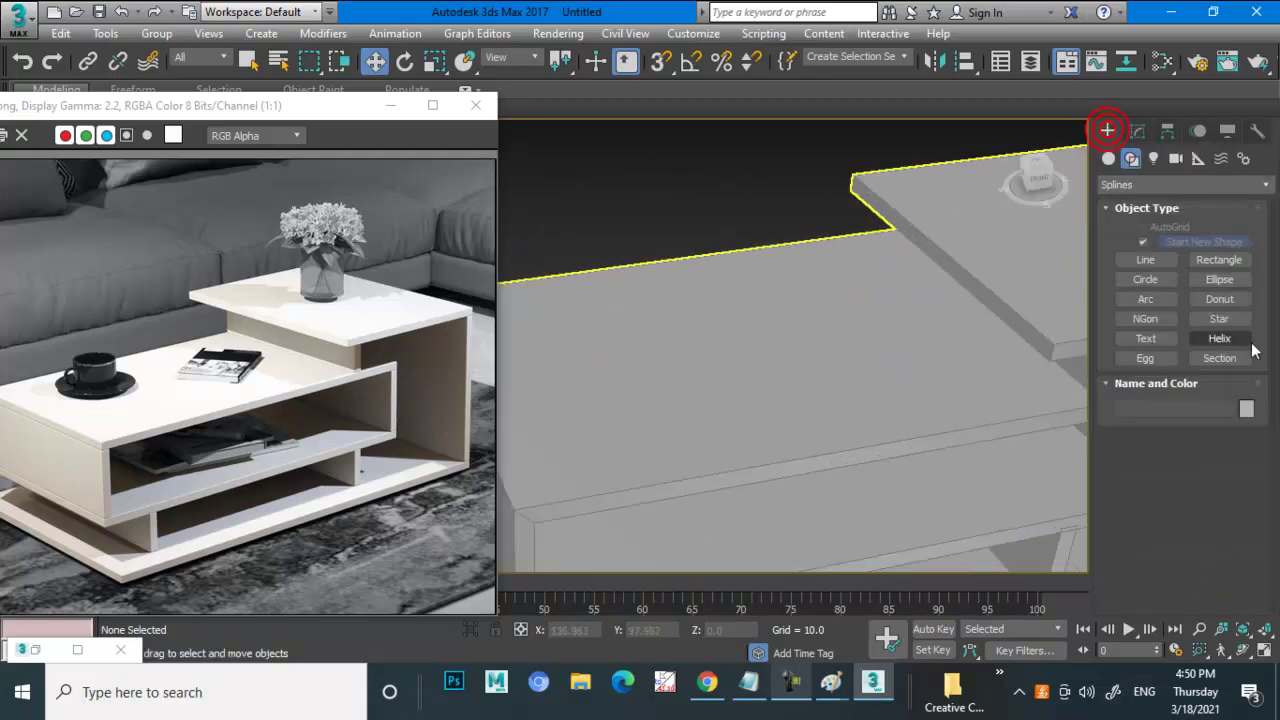
- Create a Teapot with AutoGrid on the coffee table's top surface
{"action": "left_click", "coordinate": [1108, 159]}
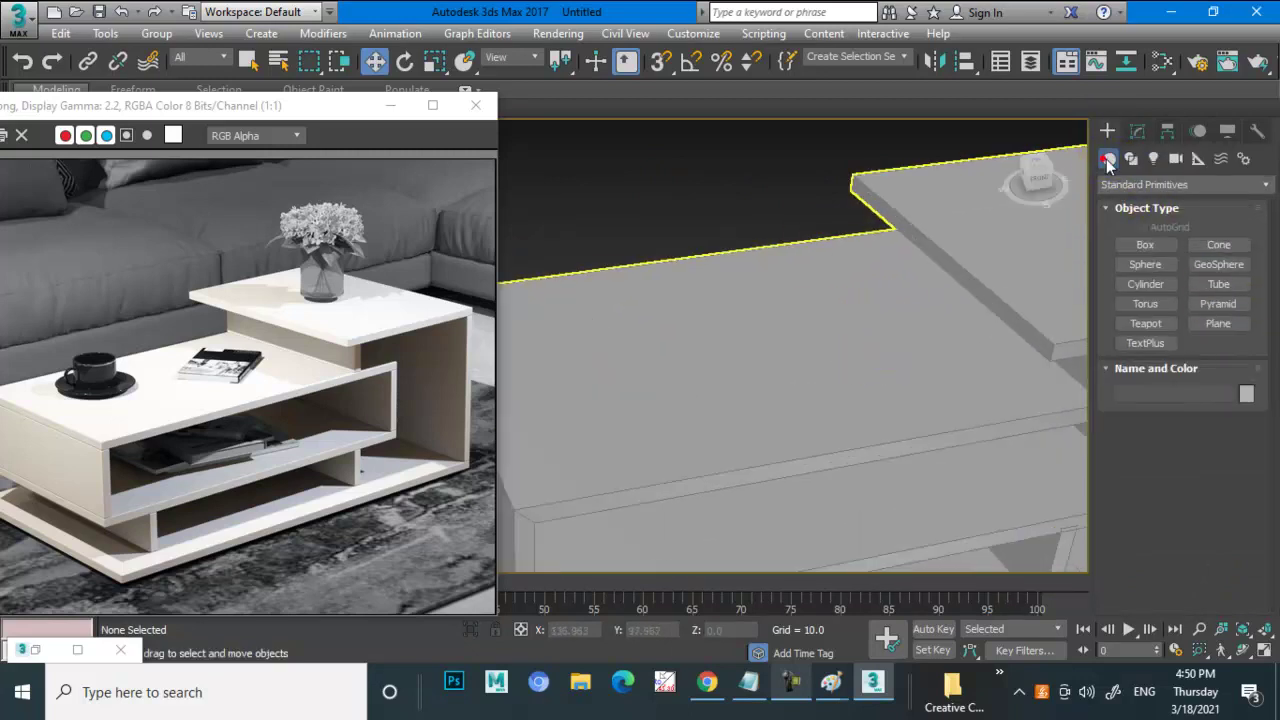
{"action": "left_click", "coordinate": [1146, 323]}
{"action": "middle_click_drag", "start_coordinate": [849, 380], "coordinate": [771, 394], "text": "alt"}
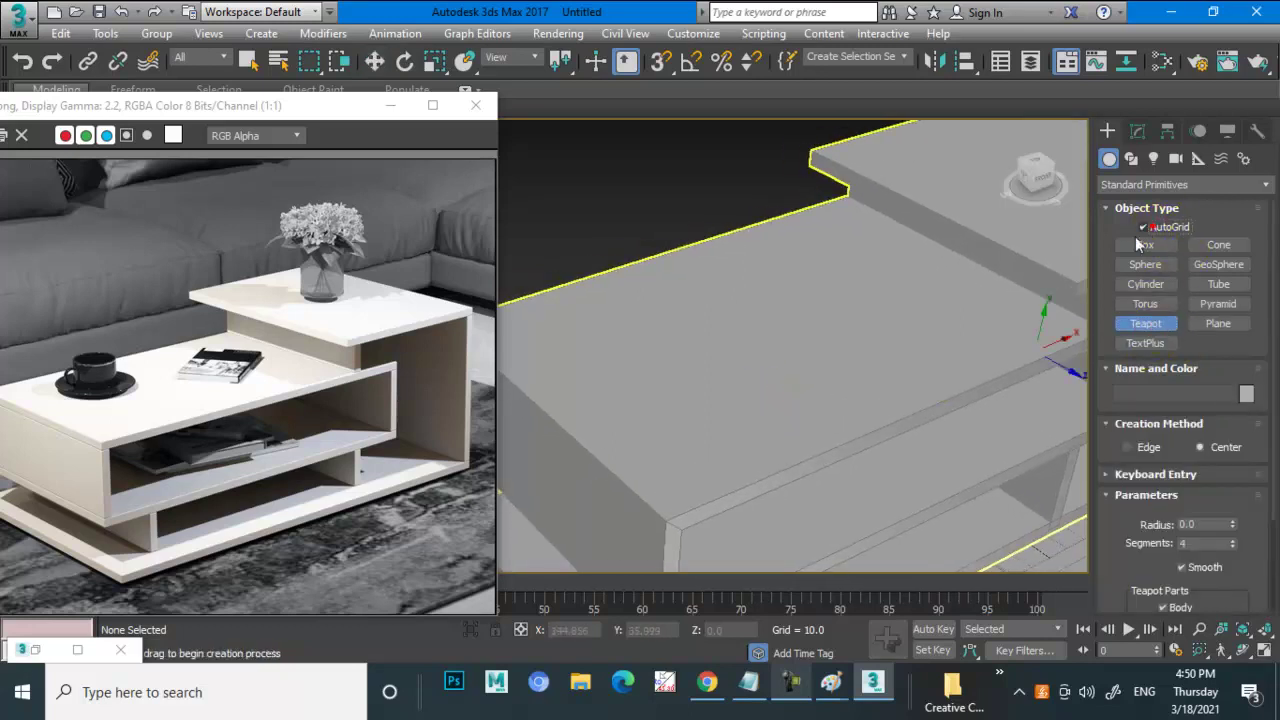
{"action": "left_click_drag", "start_coordinate": [735, 393], "coordinate": [759, 425]}
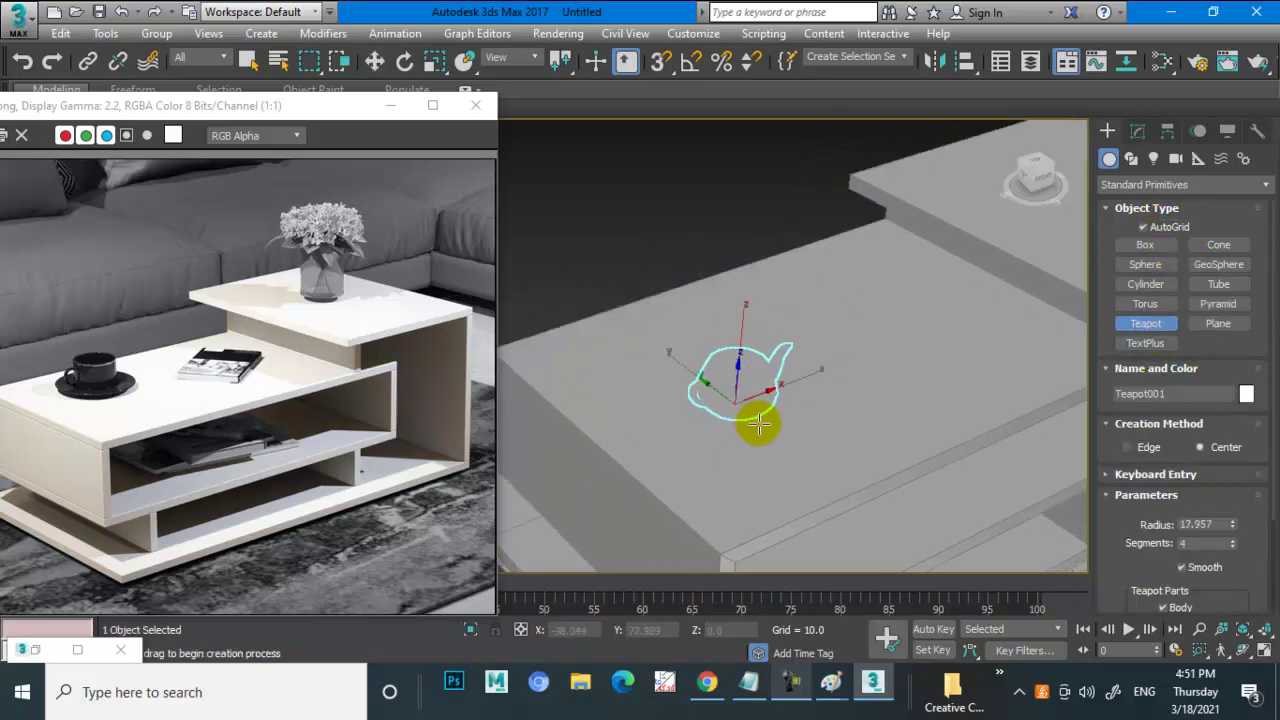
- Move the radius 17.957 teapot into place on the coffee tabletop
{"action": "key", "text": "w"}
{"action": "middle_click_drag", "start_coordinate": [1022, 308], "coordinate": [808, 351], "text": "alt"}
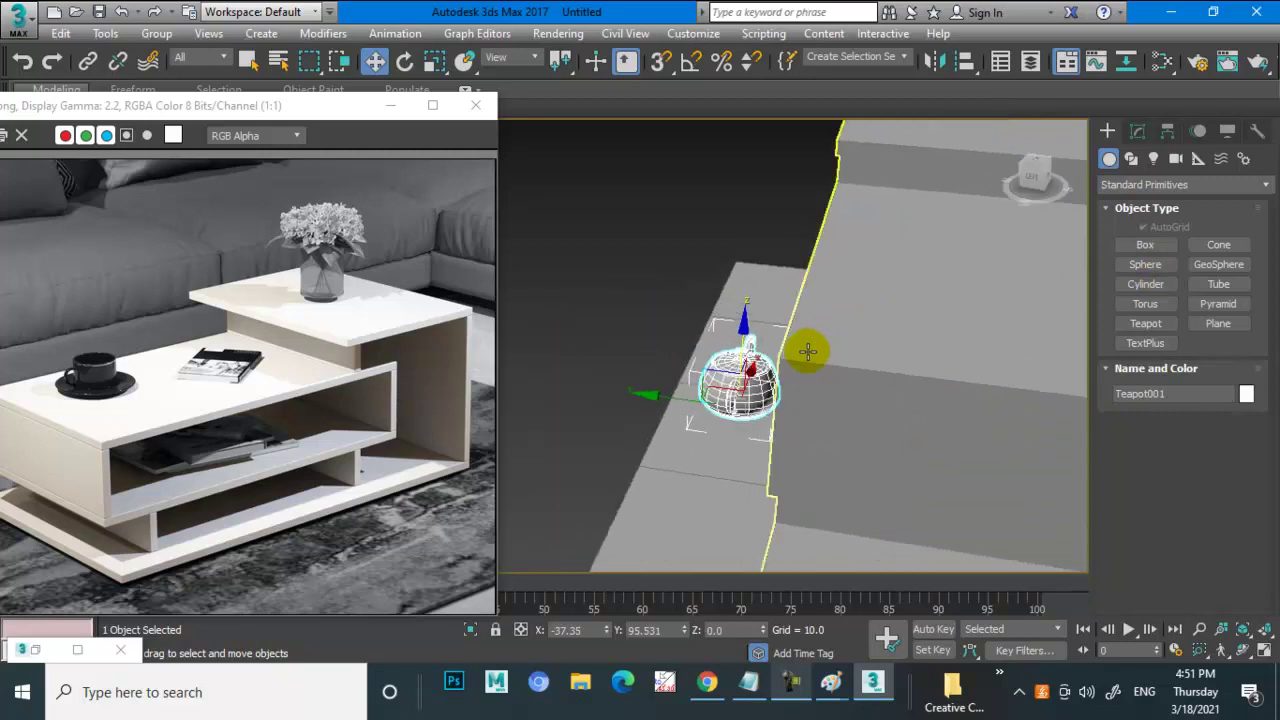
{"action": "left_click_drag", "start_coordinate": [663, 400], "coordinate": [911, 452]}
{"action": "middle_click_drag", "start_coordinate": [886, 451], "coordinate": [966, 279], "text": "alt"}
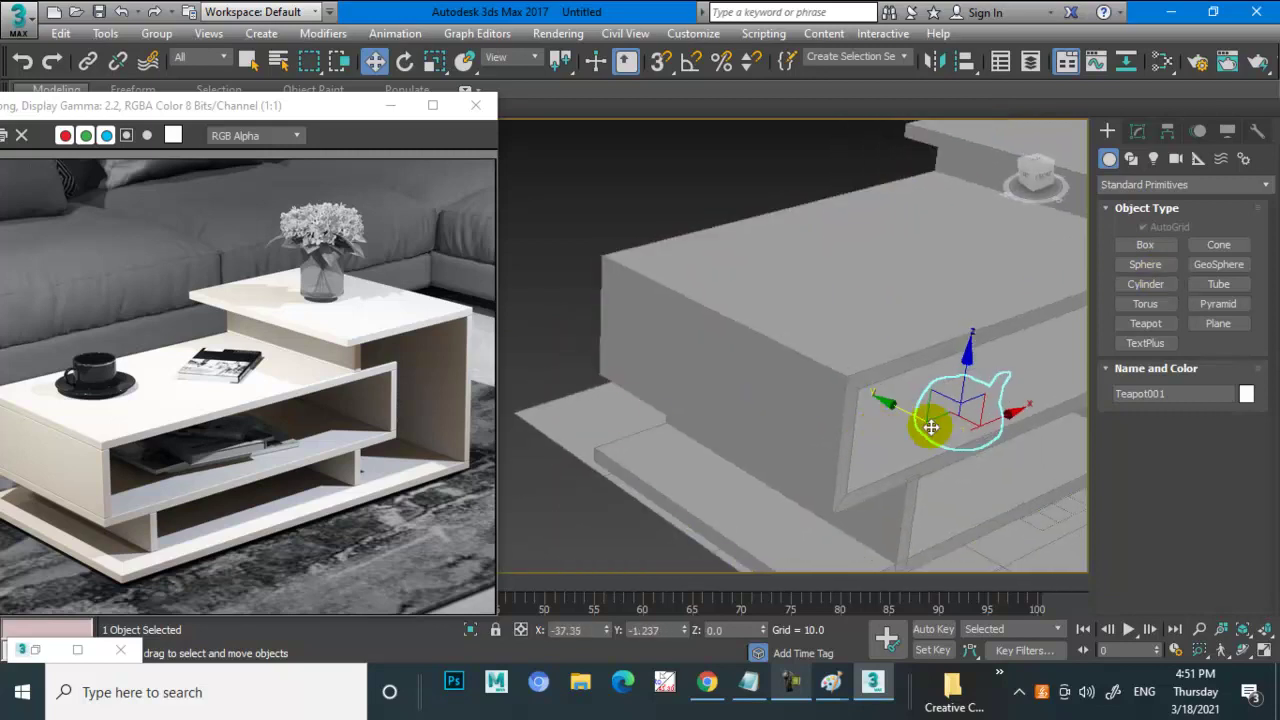
{"action": "left_click_drag", "start_coordinate": [966, 279], "coordinate": [887, 270]}
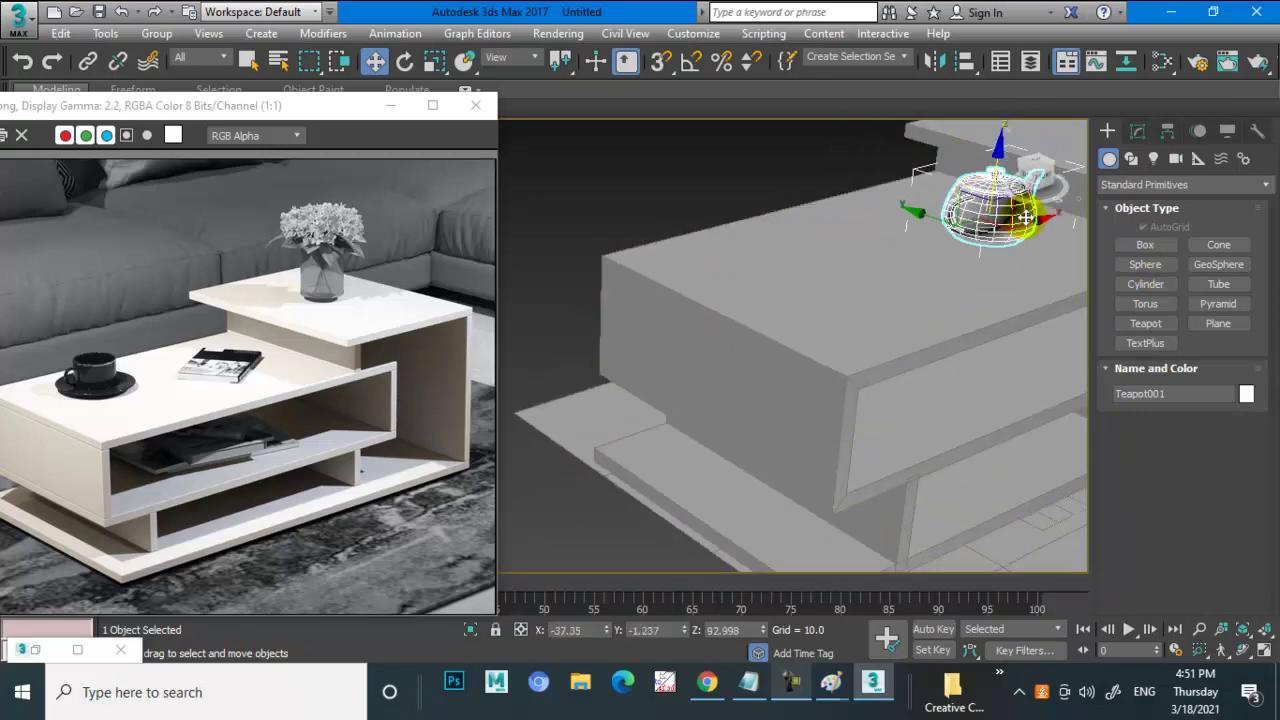
{"action": "scroll", "coordinate": [887, 270], "scroll_direction": "up", "scroll_amount": 5}
{"action": "scroll", "coordinate": [863, 289], "scroll_direction": "down", "scroll_amount": 2}
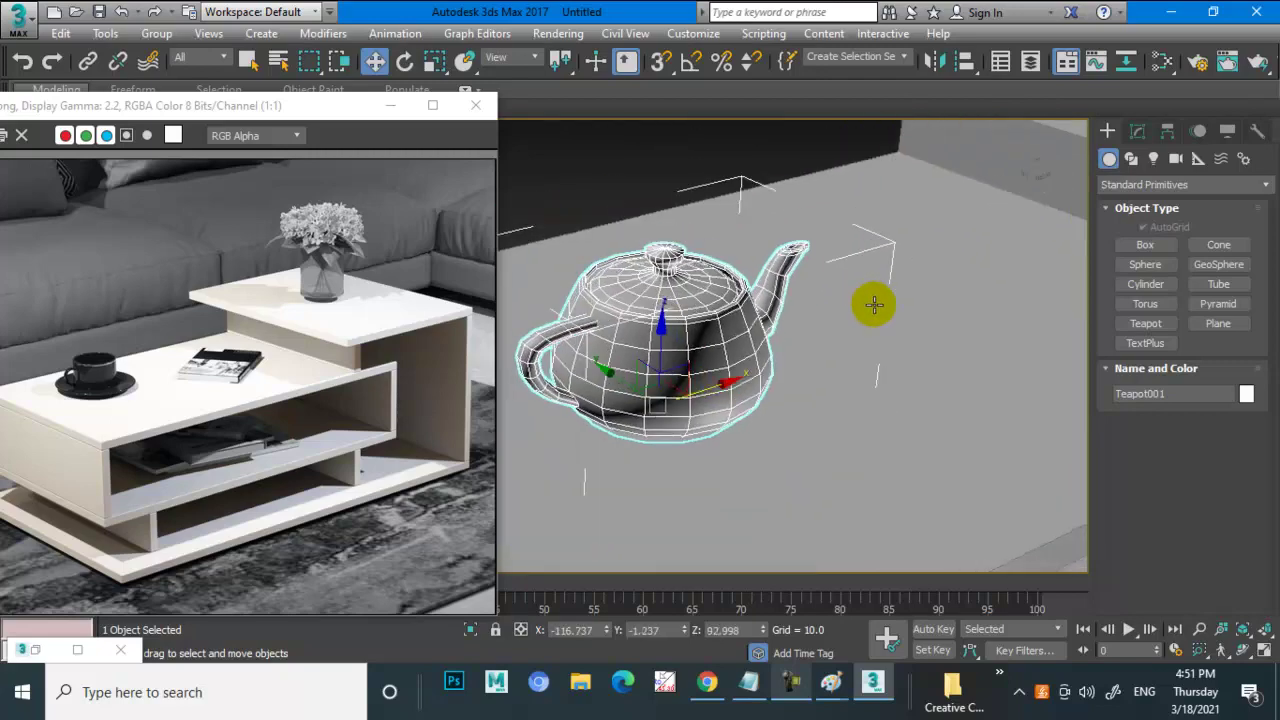
{"action": "left_click", "coordinate": [1135, 131]}
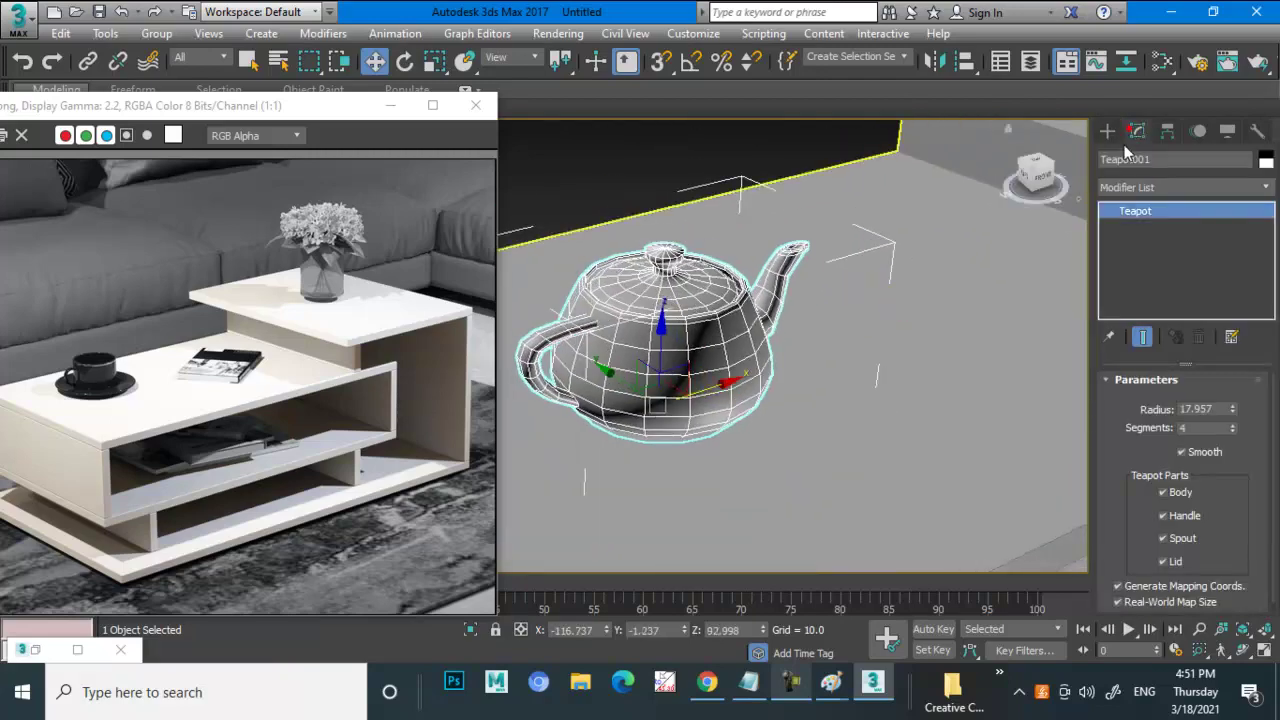
- Turn off the teapot's Spout and Lid parts, keeping Body and Handle as a cup
{"action": "left_click", "coordinate": [1164, 492]}
{"action": "left_click", "coordinate": [1183, 491]}
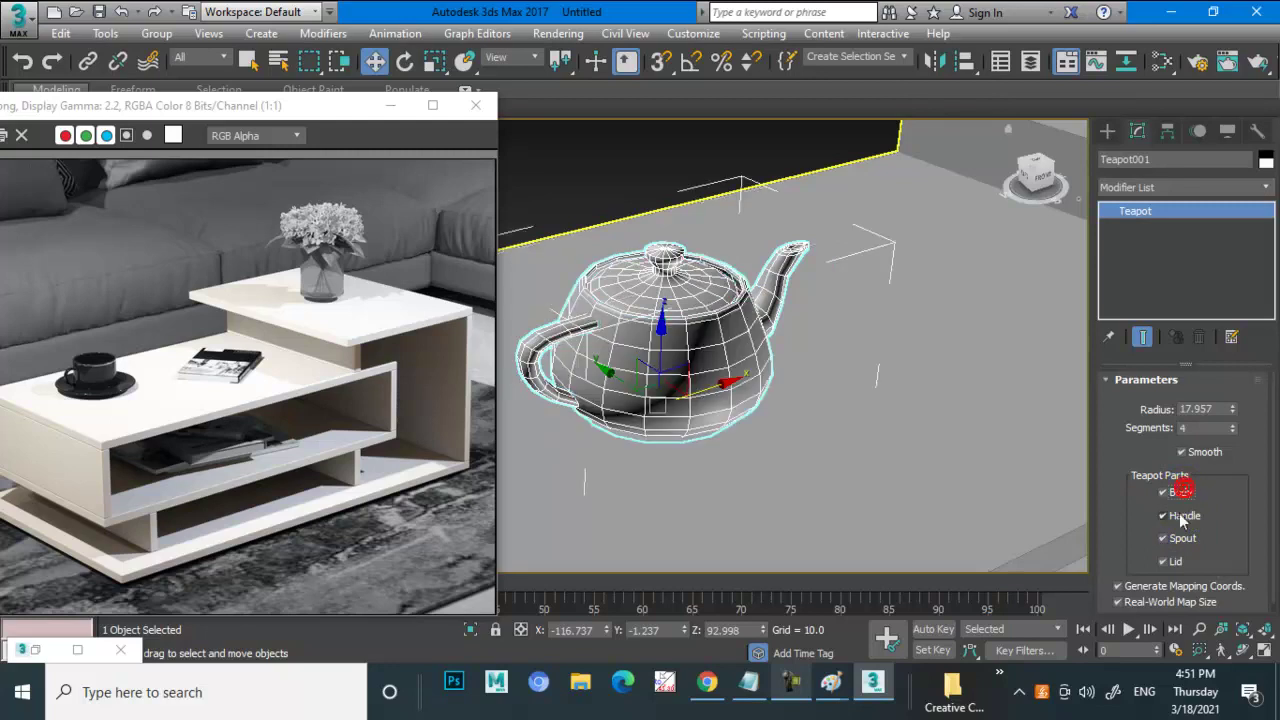
{"action": "left_click", "coordinate": [1181, 539]}
{"action": "left_click", "coordinate": [1178, 562]}
{"action": "middle_click_drag", "start_coordinate": [886, 403], "coordinate": [1046, 300], "text": "alt"}
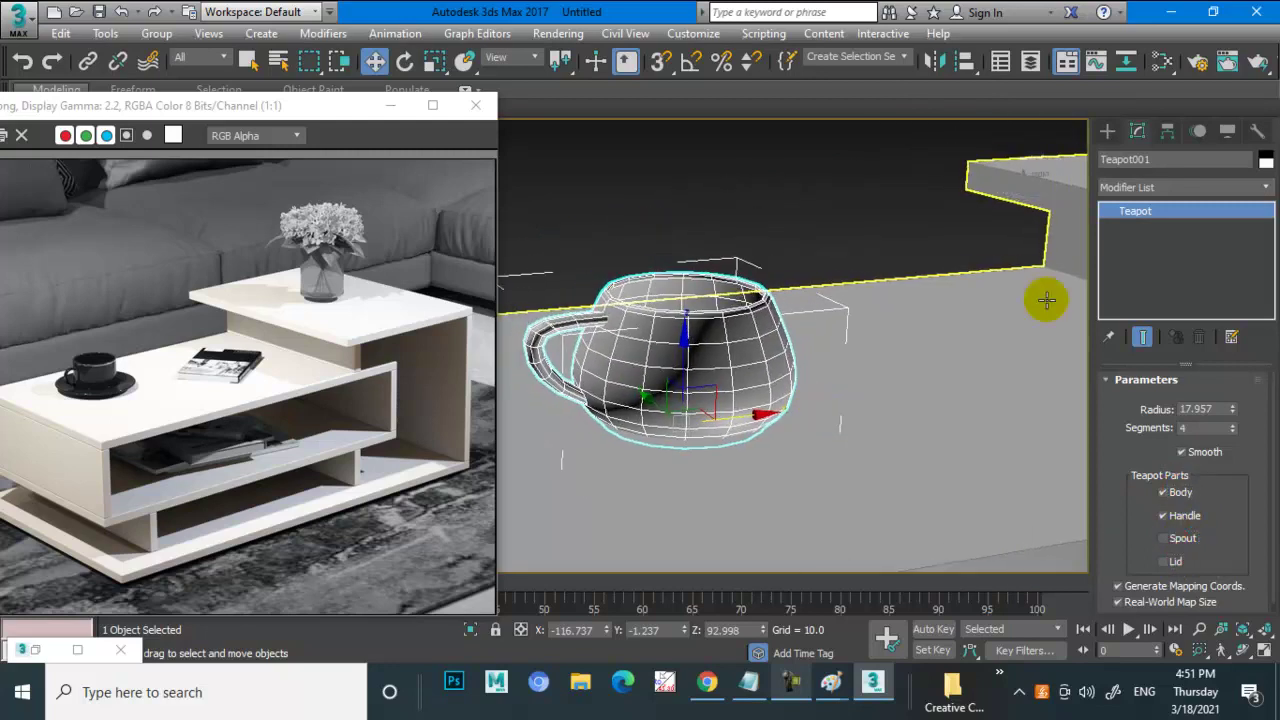
{"action": "left_click", "coordinate": [1170, 191]}
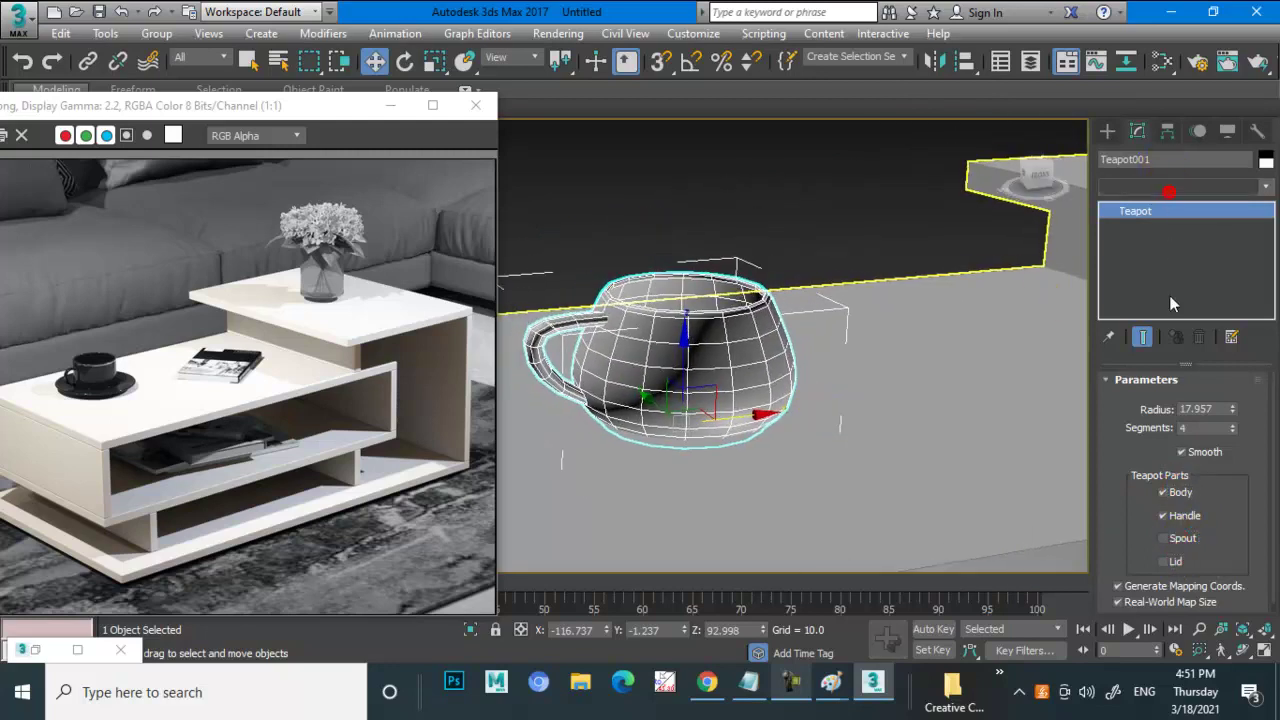
{"action": "left_click", "coordinate": [1171, 185]}
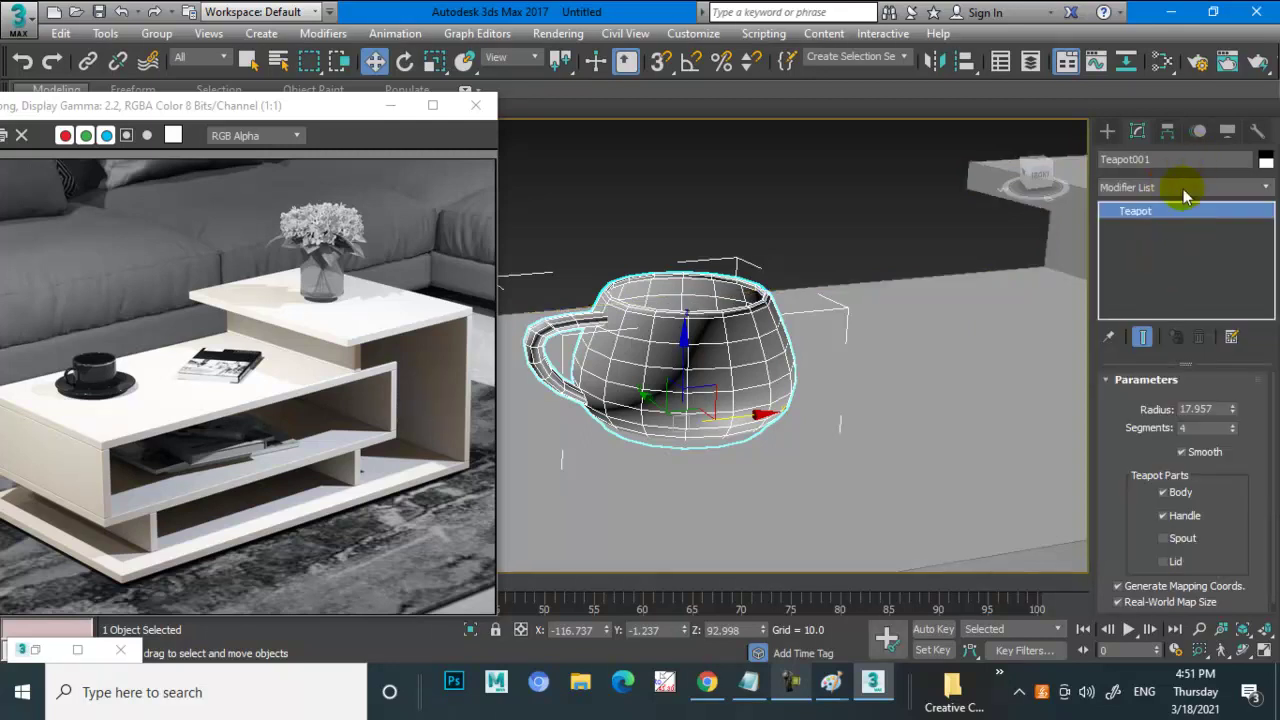
{"action": "left_click", "coordinate": [1183, 189]}
- Add a Taper modifier to the cup with Amount 0.23 and Curve -0.83
{"action": "key", "text": "t"}
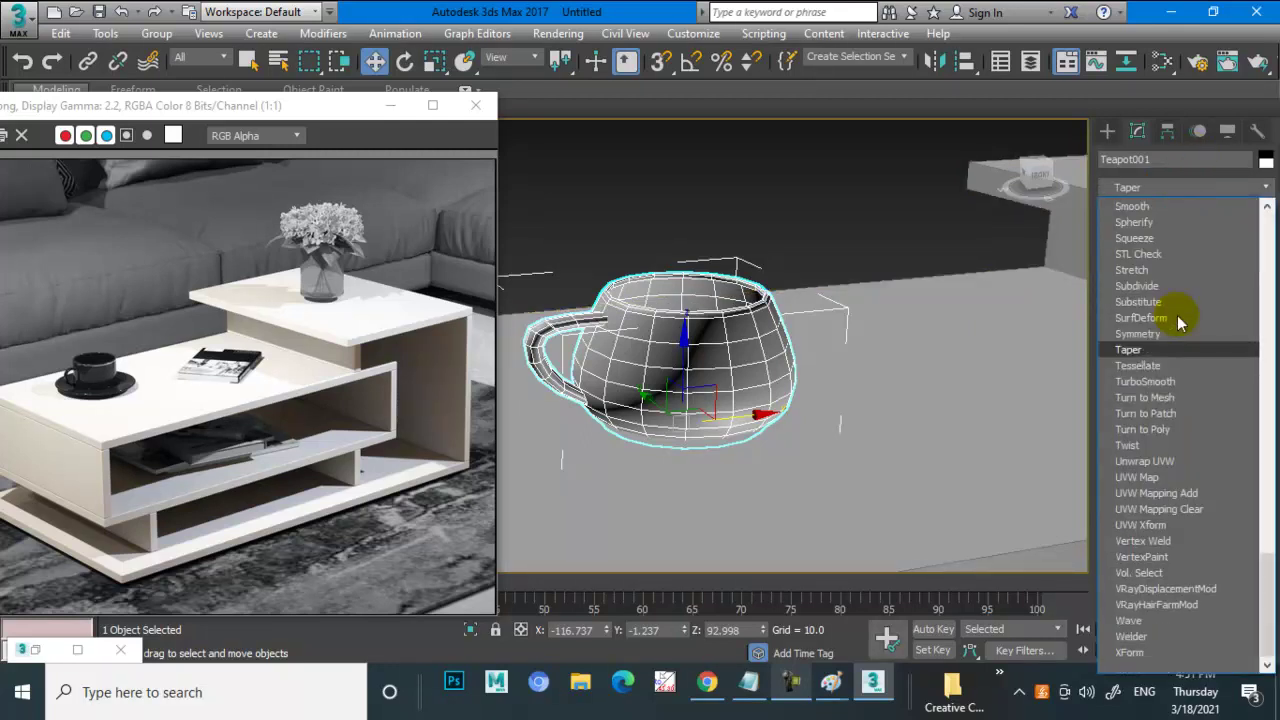
{"action": "left_click", "coordinate": [1166, 347]}
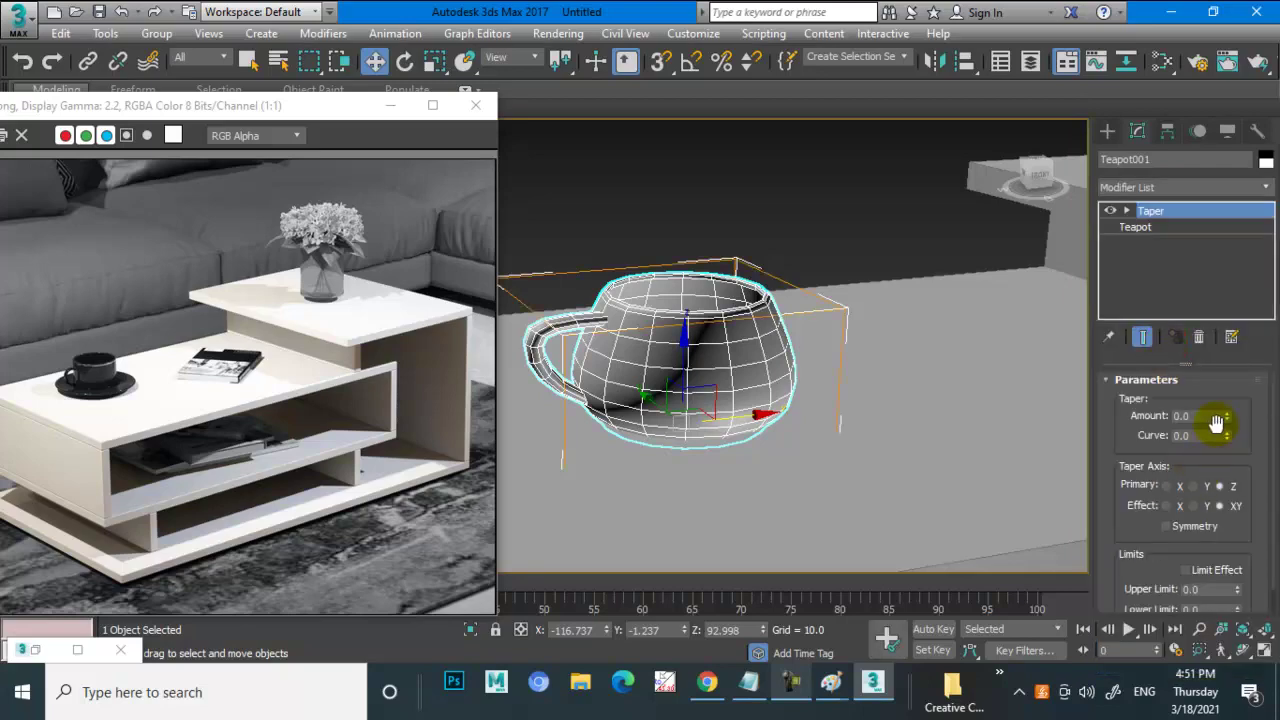
{"action": "mouse_move", "coordinate": [1226, 417]}
{"action": "left_mouse_down"}
{"action": "mouse_move", "coordinate": [1227, 405]}
{"action": "mouse_move", "coordinate": [1243, 553]}
{"action": "mouse_move", "coordinate": [1237, 447]}
{"action": "left_mouse_up"}
{"action": "scroll", "coordinate": [1230, 420], "scroll_direction": "down", "scroll_amount": 1}
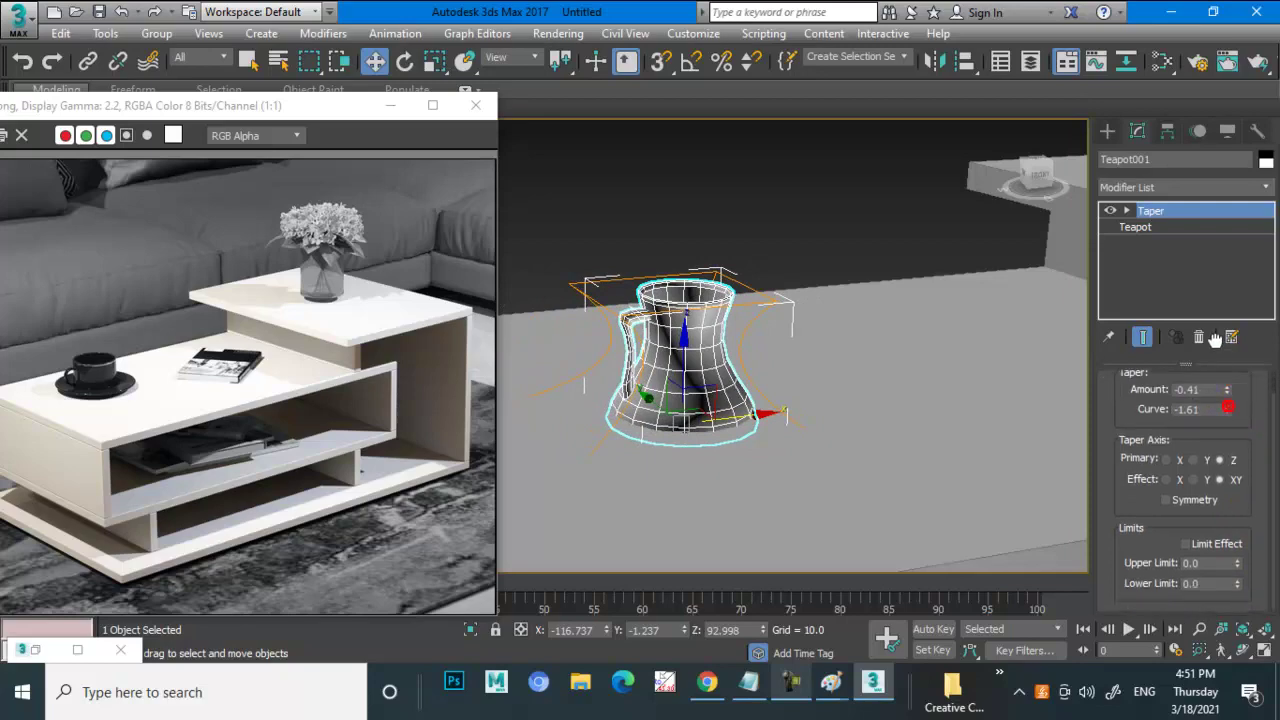
{"action": "left_click_drag", "start_coordinate": [1227, 390], "coordinate": [1230, 330]}
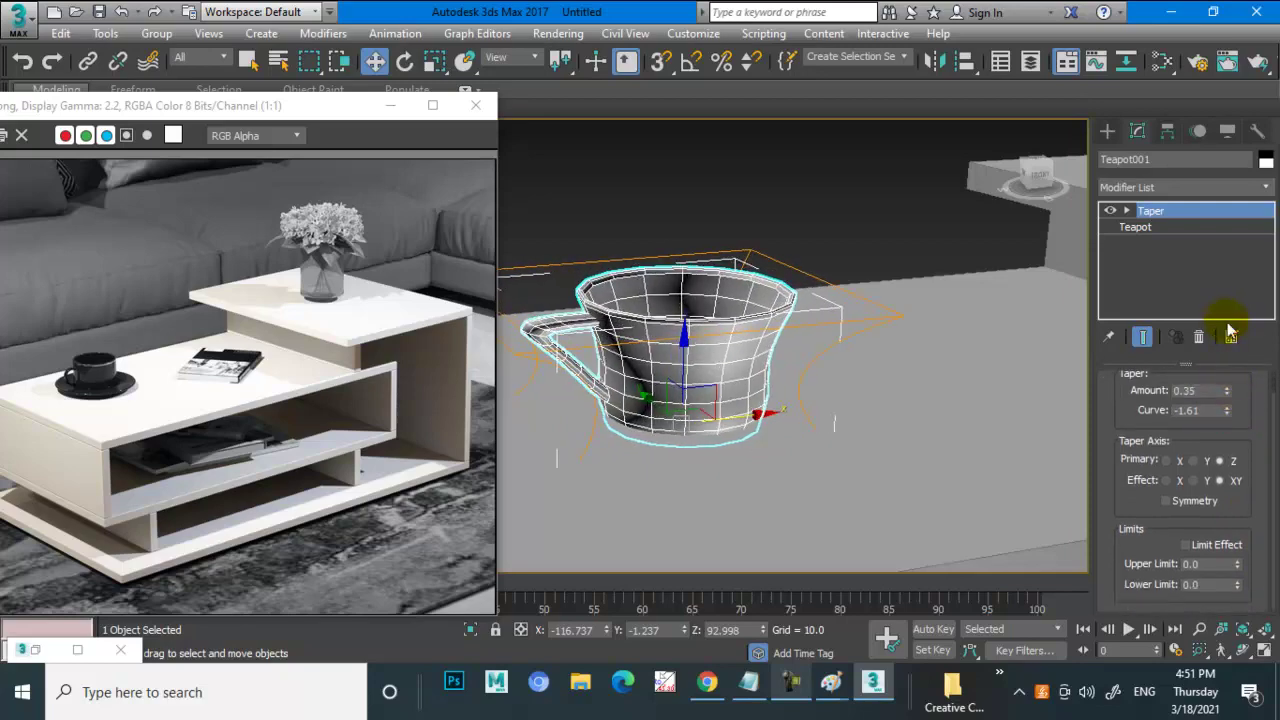
{"action": "left_click_drag", "start_coordinate": [1230, 410], "coordinate": [1220, 342]}
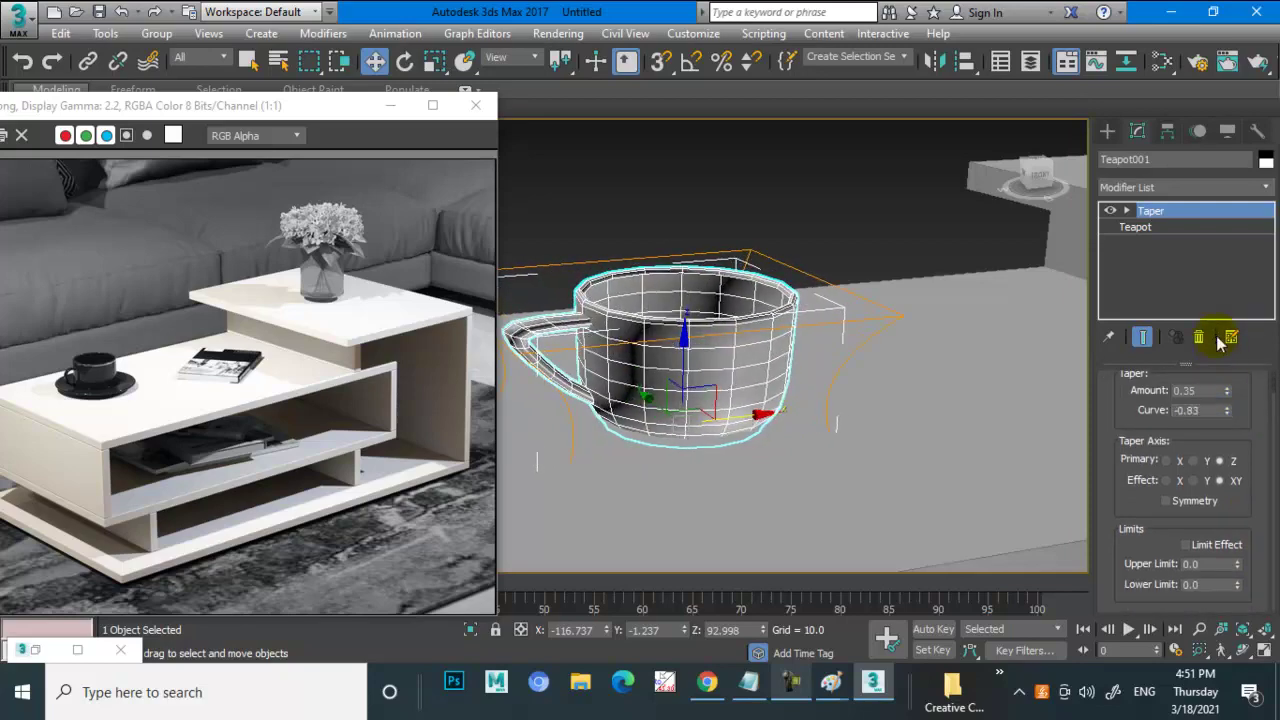
{"action": "left_click_drag", "start_coordinate": [1226, 390], "coordinate": [1232, 407]}
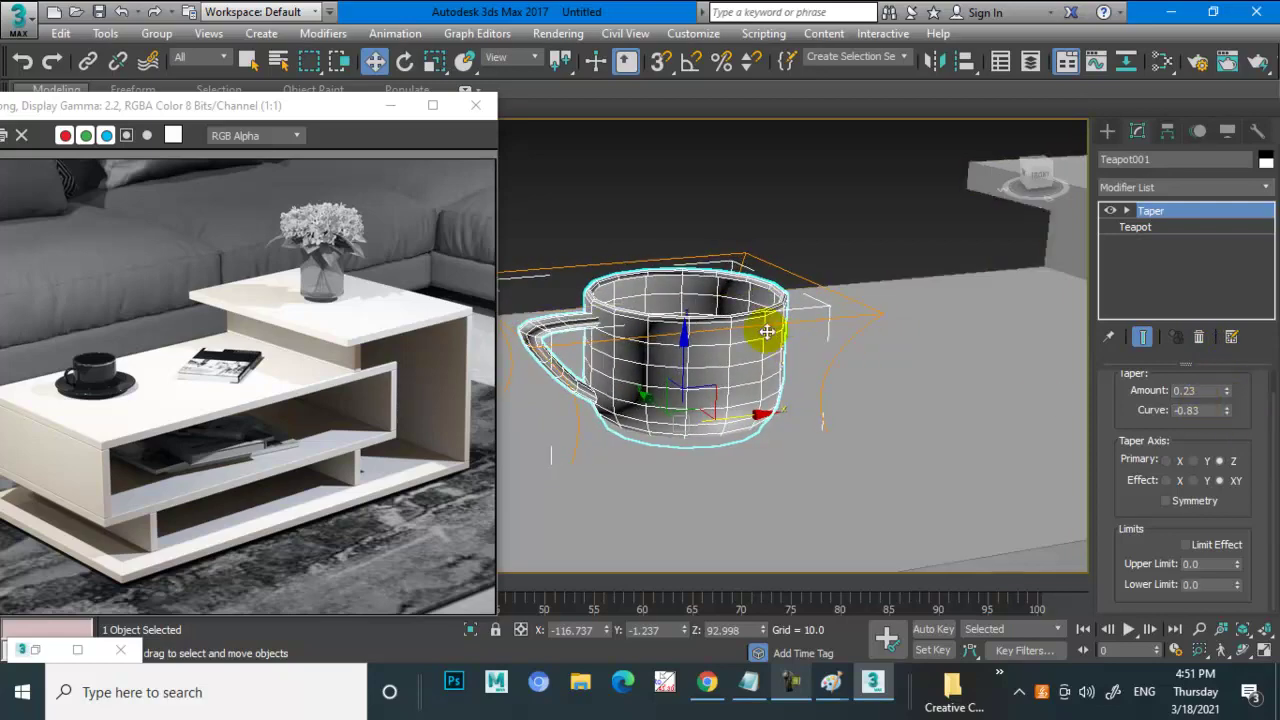
{"action": "mouse_move", "coordinate": [766, 332]}
{"action": "middle_mouse_down", "text": "alt"}
{"action": "mouse_move", "coordinate": [880, 334]}
{"action": "mouse_move", "coordinate": [766, 314]}
{"action": "middle_mouse_up", "text": "alt"}
- Convert the tapered cup to an editable poly
{"action": "right_click", "coordinate": [701, 346]}
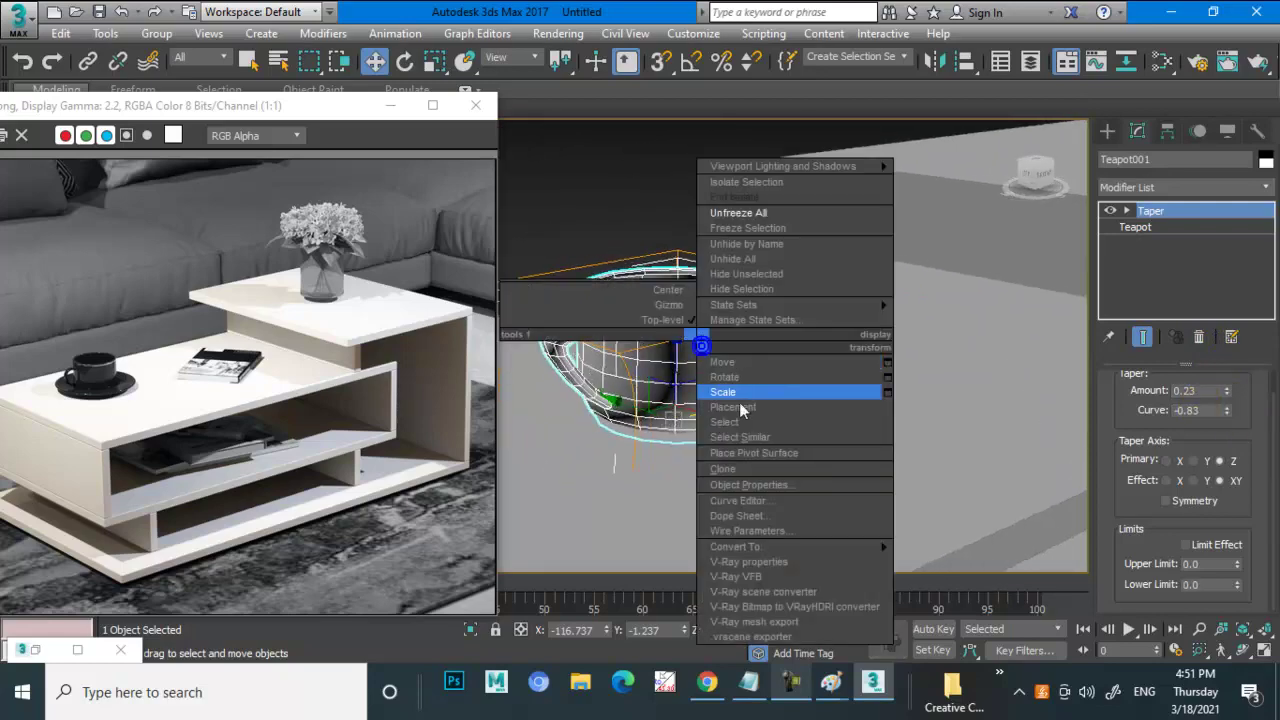
{"action": "left_click", "coordinate": [961, 556]}
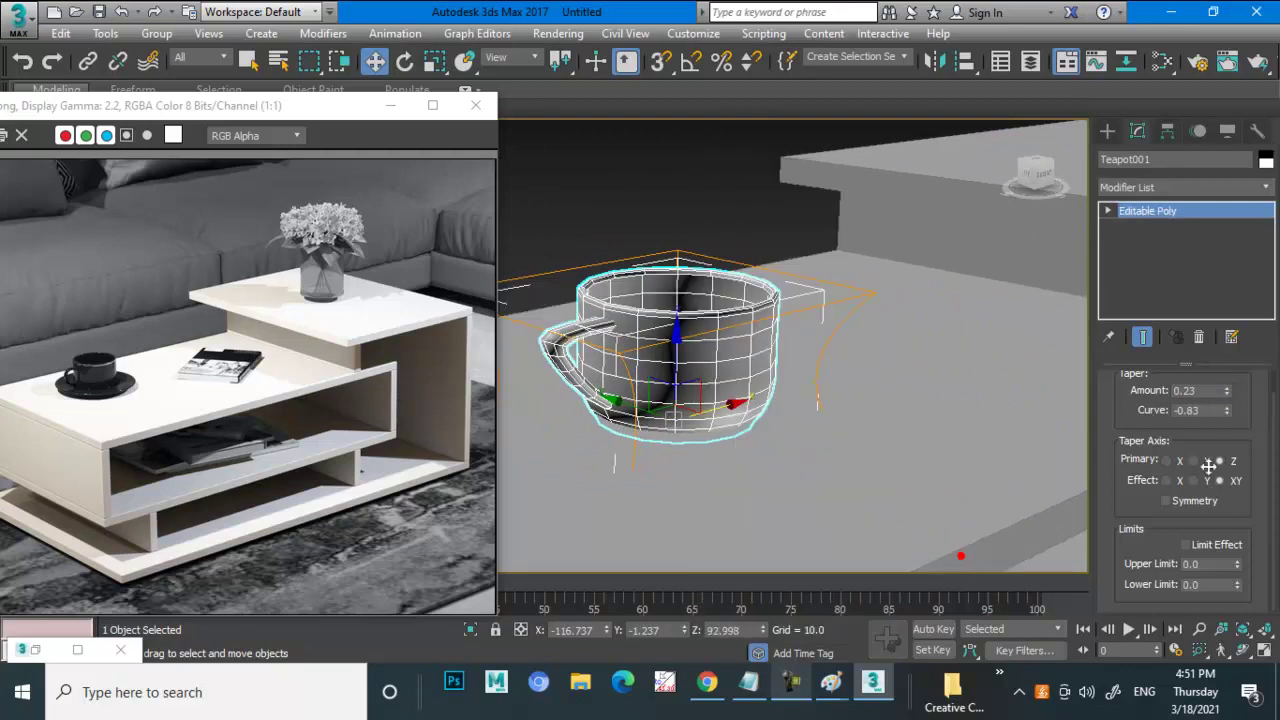
{"action": "left_click", "coordinate": [1110, 132]}
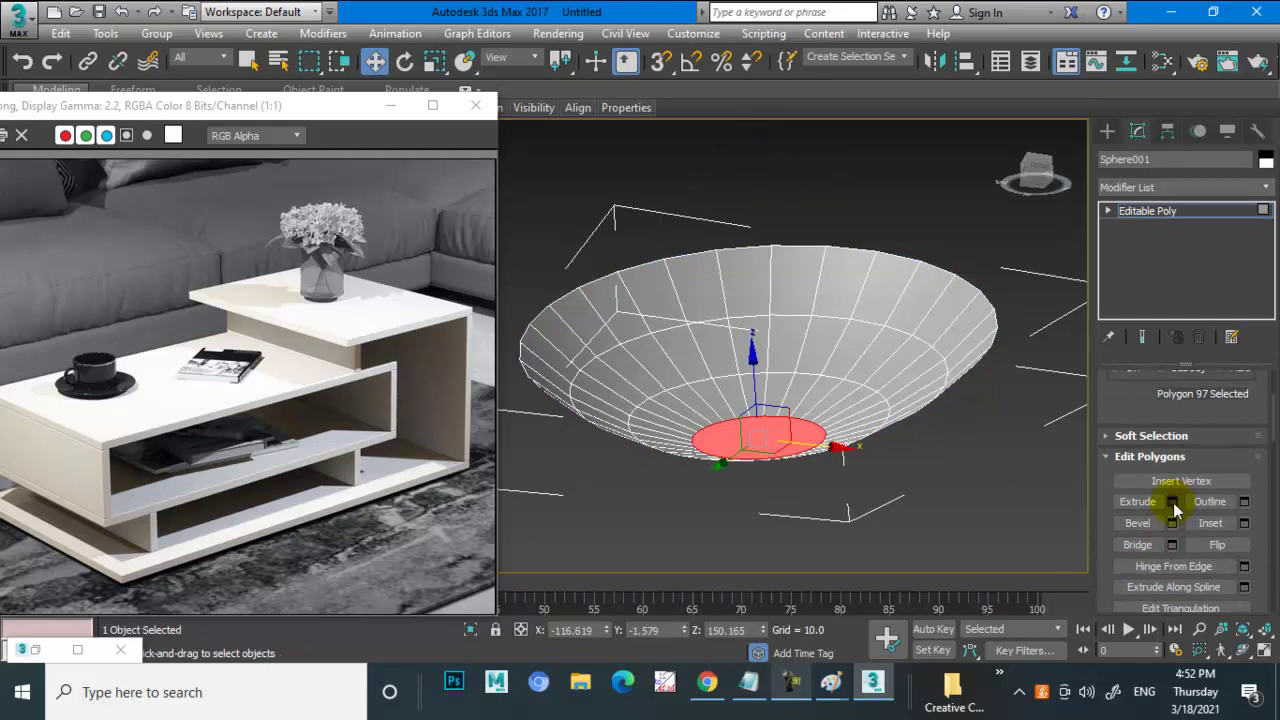
- Extrude the saucer bowl's bottom polygon into a short foot beneath it
{"action": "key", "text": "shift+e"}
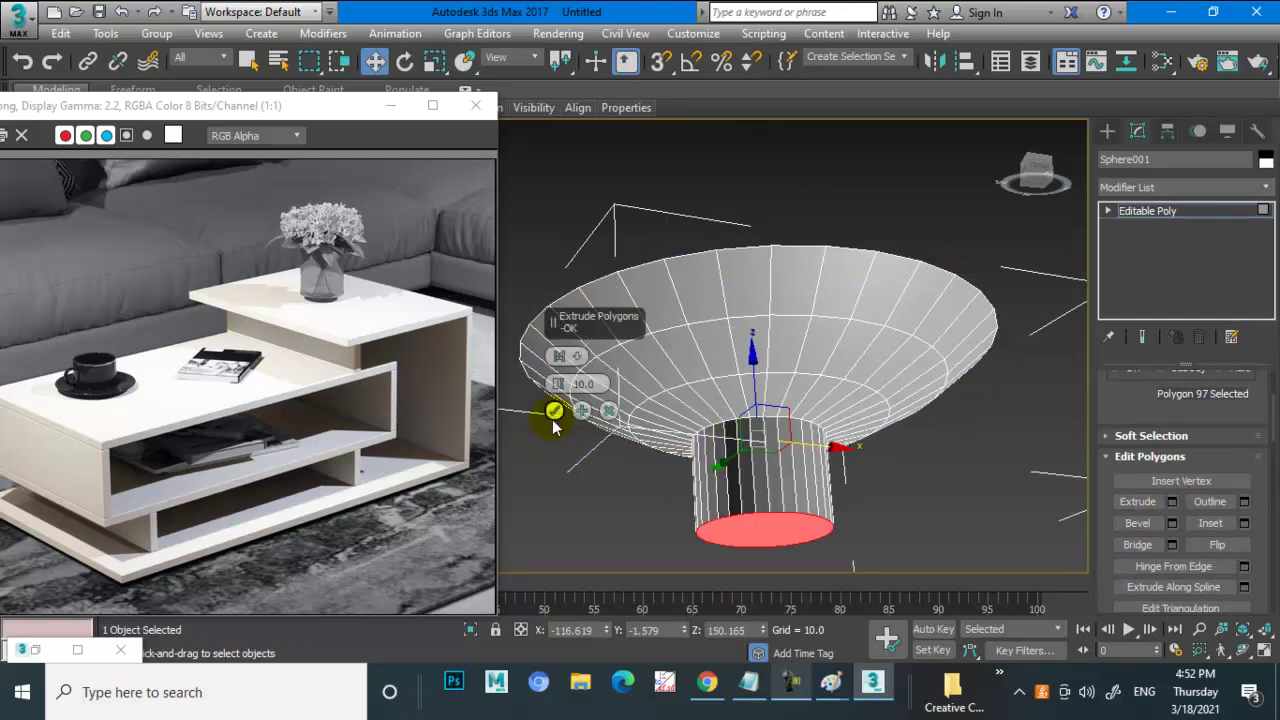
{"action": "left_click", "coordinate": [553, 425]}
{"action": "middle_click_drag", "start_coordinate": [553, 425], "coordinate": [796, 453], "text": "alt"}
{"action": "left_click_drag", "start_coordinate": [763, 466], "coordinate": [771, 377]}
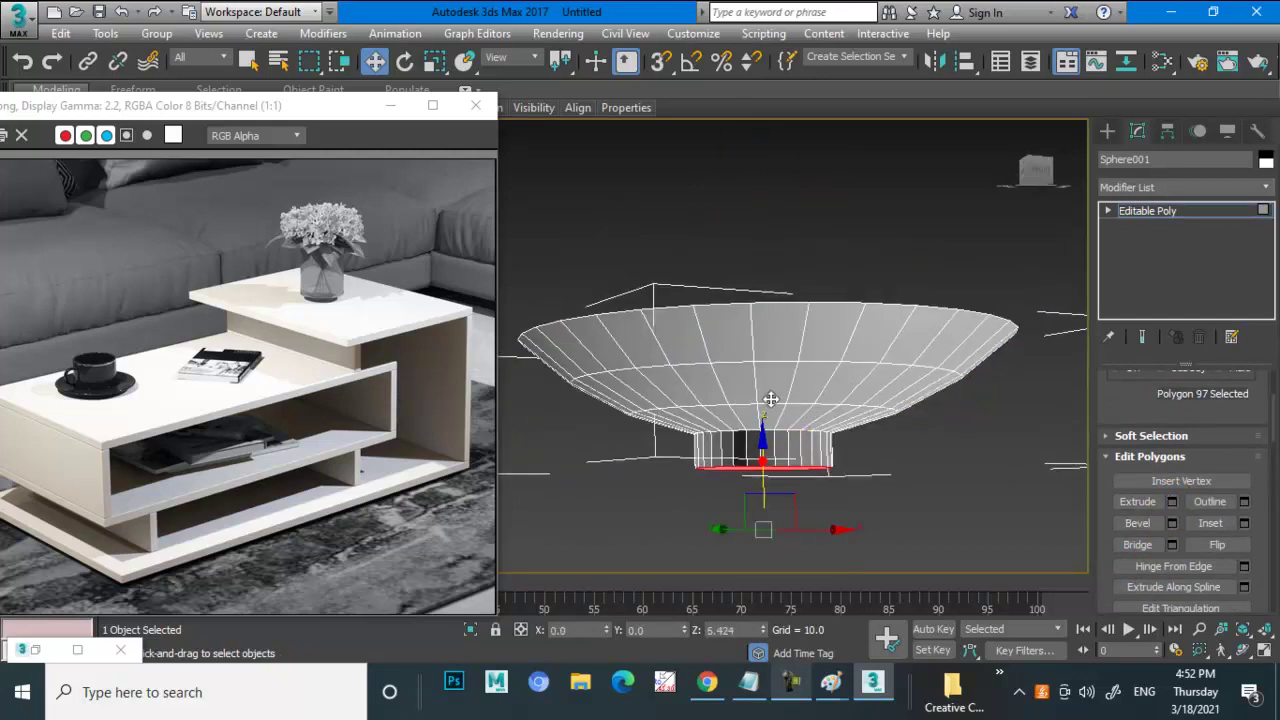
{"action": "mouse_move", "coordinate": [771, 377]}
{"action": "middle_mouse_down", "text": "alt"}
{"action": "mouse_move", "coordinate": [788, 395]}
{"action": "mouse_move", "coordinate": [791, 374]}
{"action": "mouse_move", "coordinate": [771, 400]}
{"action": "mouse_move", "coordinate": [808, 423]}
{"action": "mouse_move", "coordinate": [797, 392]}
{"action": "middle_mouse_up", "text": "alt"}
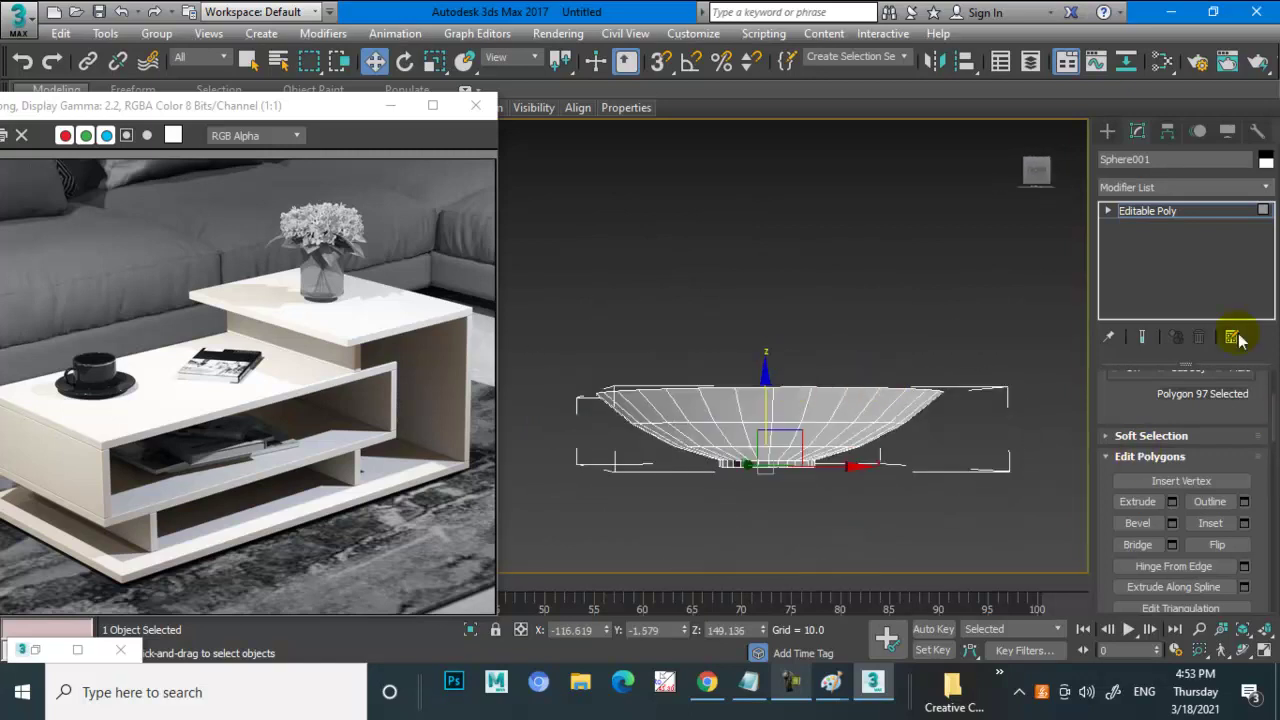
{"action": "left_click", "coordinate": [1108, 211]}
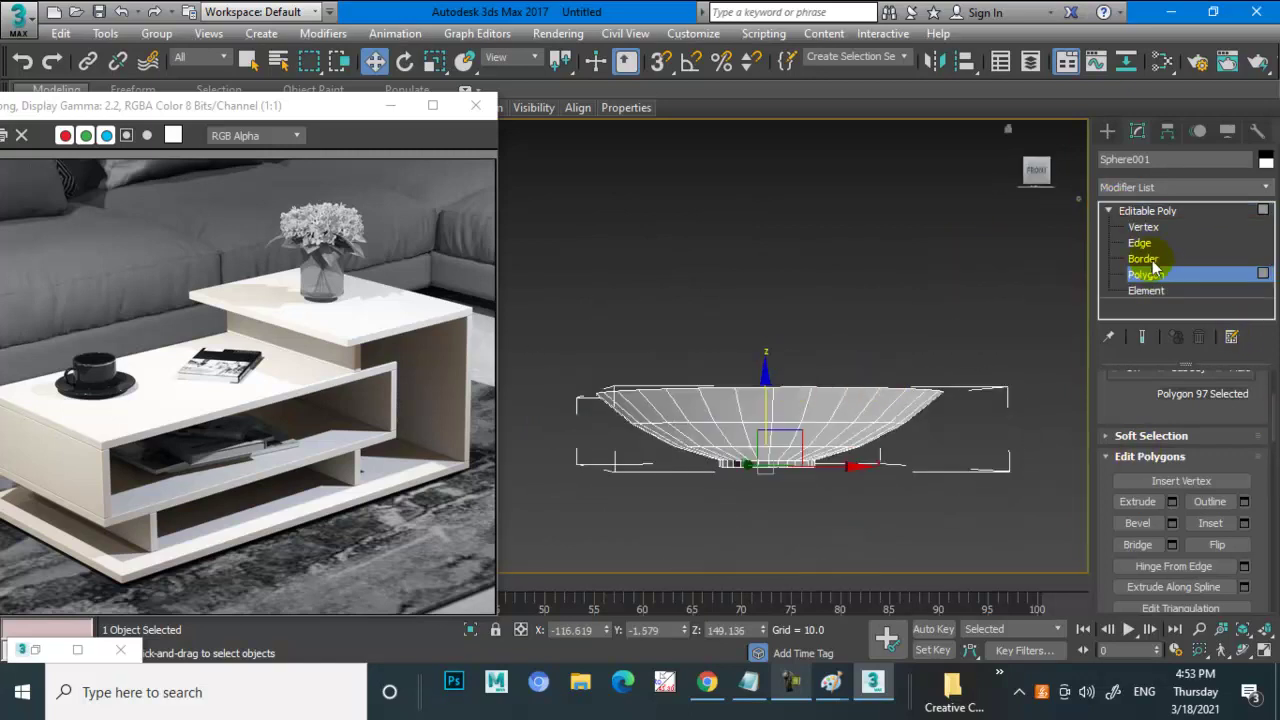
{"action": "mouse_move", "coordinate": [889, 389]}
{"action": "middle_mouse_down", "text": "alt"}
{"action": "mouse_move", "coordinate": [978, 420]}
{"action": "mouse_move", "coordinate": [834, 423]}
{"action": "mouse_move", "coordinate": [1009, 437]}
{"action": "middle_mouse_up", "text": "alt"}
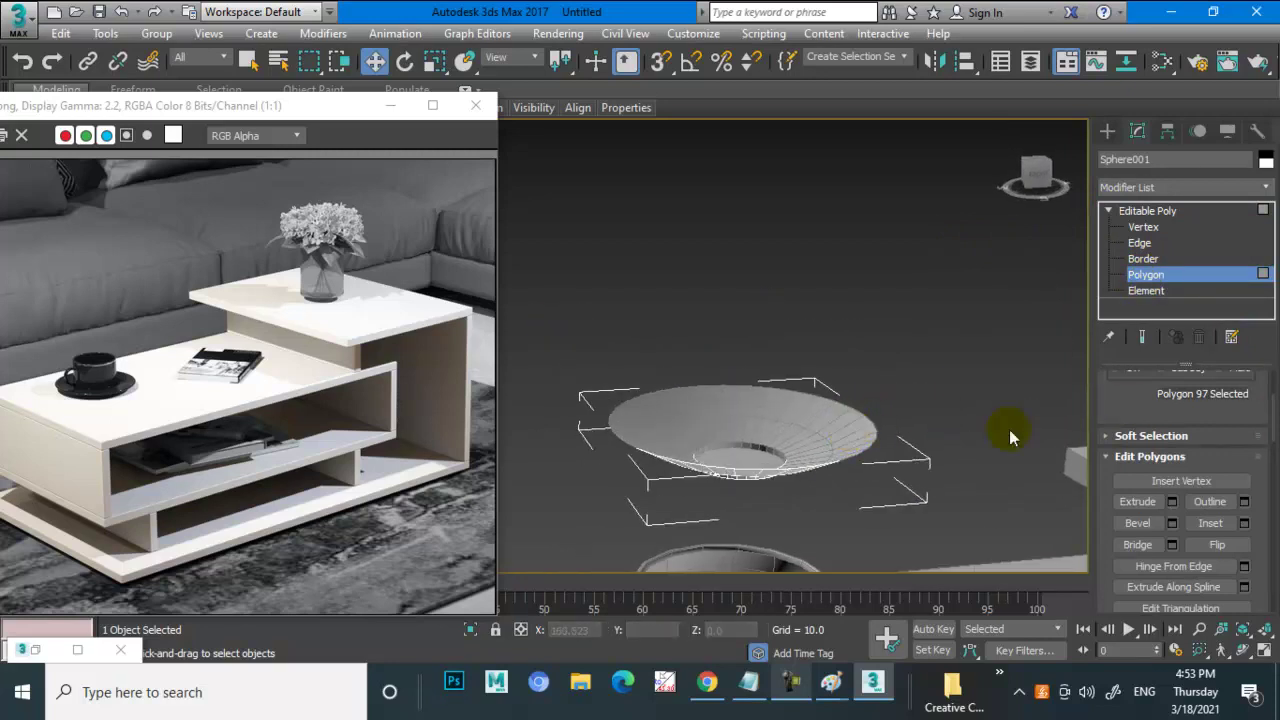
{"action": "left_click", "coordinate": [1147, 211]}
{"action": "scroll", "coordinate": [766, 352], "scroll_direction": "down", "scroll_amount": 2}
{"action": "key", "text": "r"}
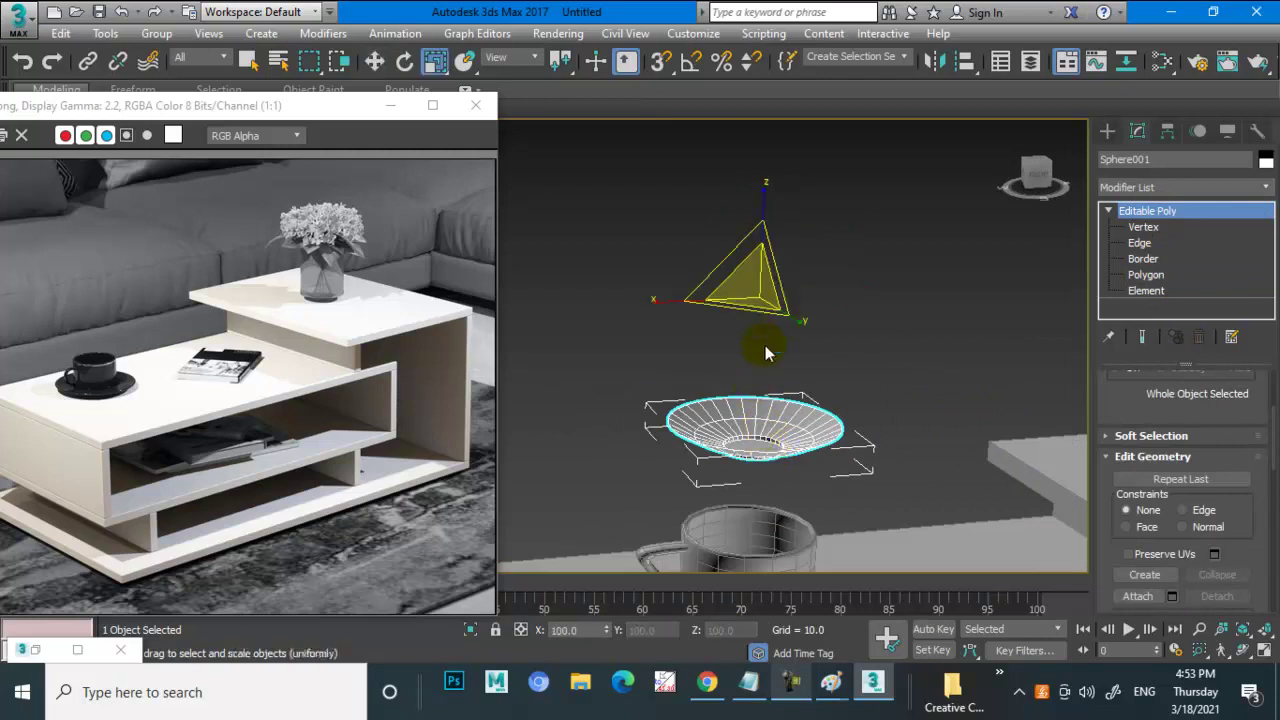
- Move the saucer down beneath the cup
{"action": "left_click", "coordinate": [1167, 131]}
{"action": "left_click", "coordinate": [1190, 258]}
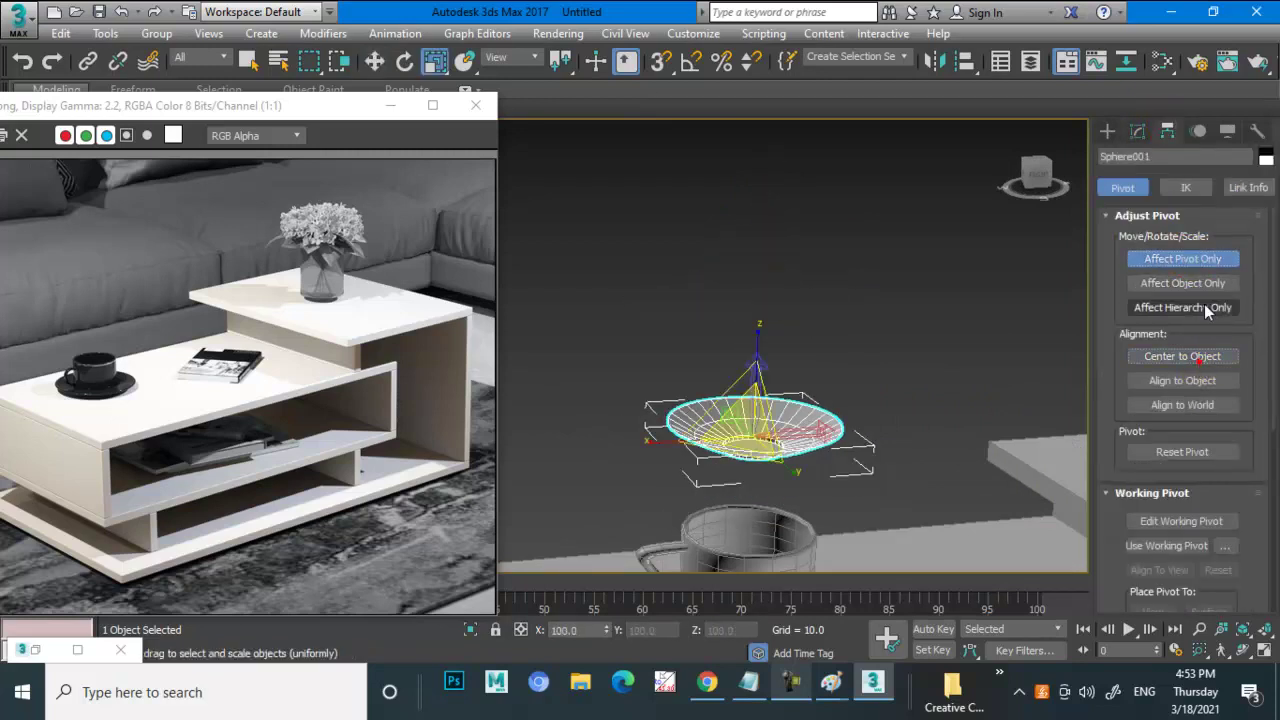
{"action": "left_click", "coordinate": [1208, 262]}
{"action": "scroll", "coordinate": [792, 383], "scroll_direction": "up", "scroll_amount": 2}
{"action": "scroll", "coordinate": [792, 383], "scroll_direction": "up", "scroll_amount": 2}
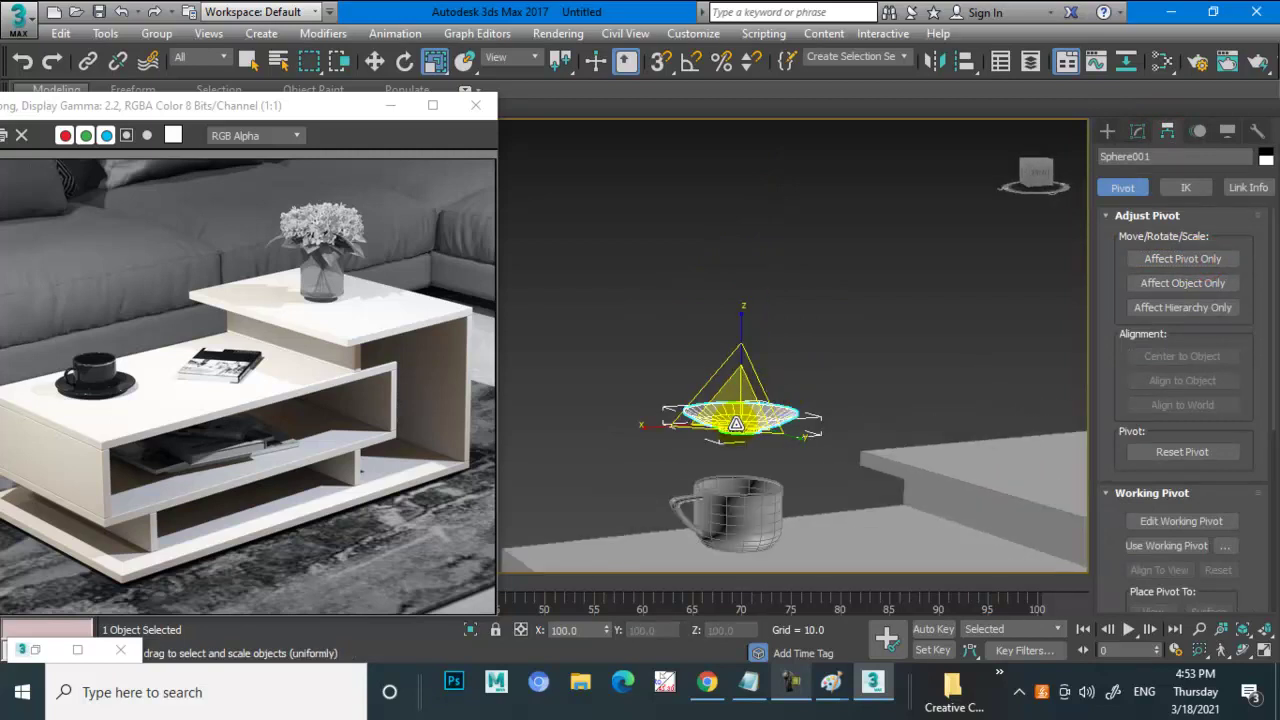
{"action": "key", "text": "w"}
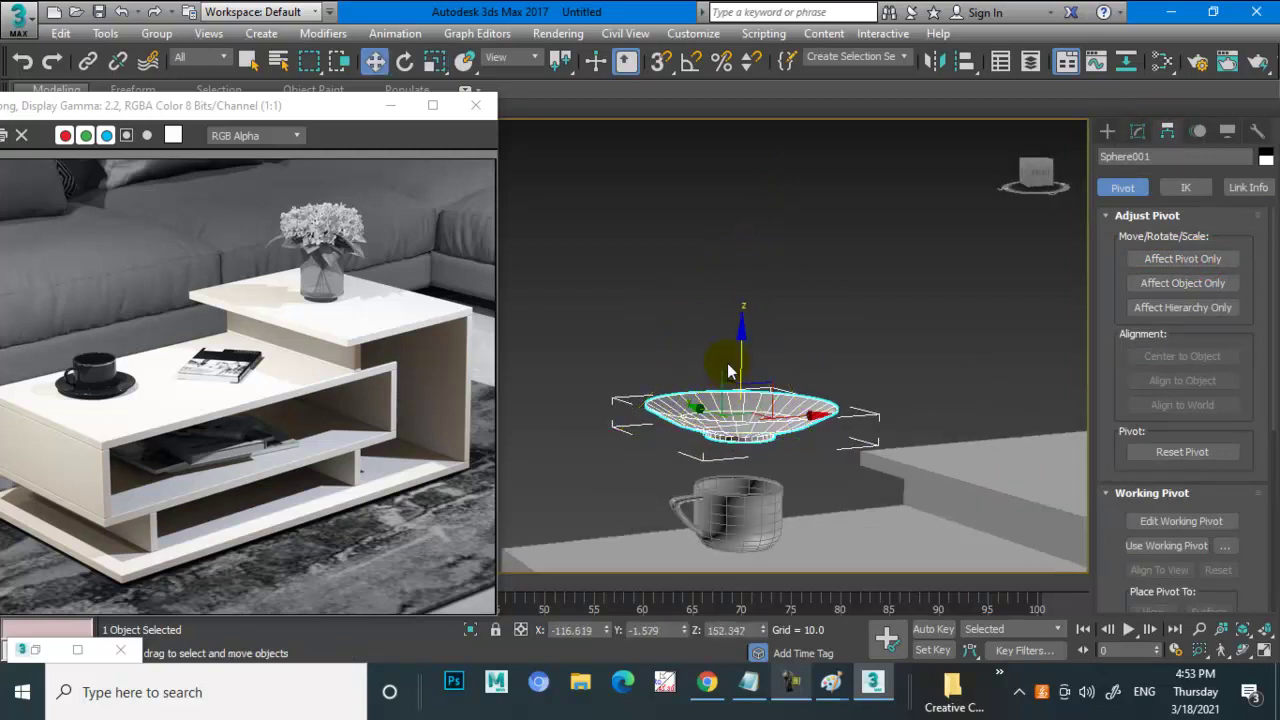
{"action": "left_click_drag", "start_coordinate": [743, 366], "coordinate": [740, 470]}
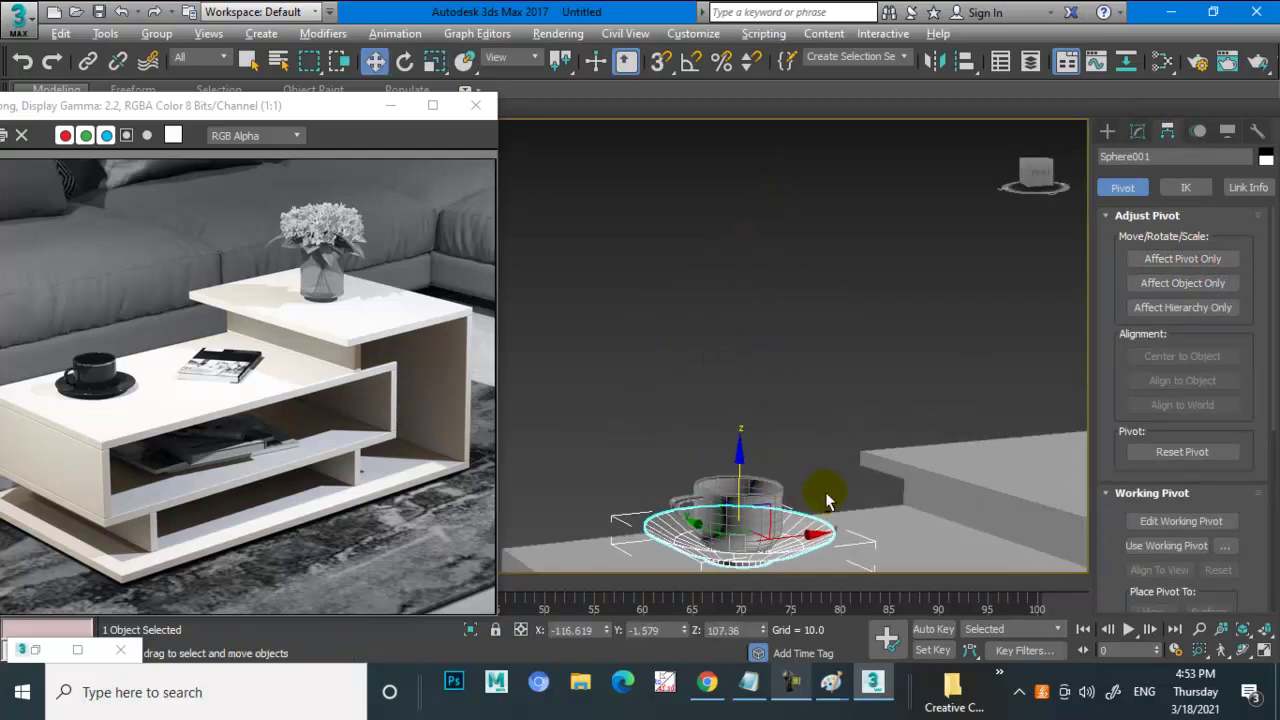
{"action": "mouse_move", "coordinate": [820, 491]}
{"action": "middle_mouse_down"}
{"action": "mouse_move", "coordinate": [828, 410]}
{"action": "mouse_move", "coordinate": [767, 425]}
{"action": "mouse_move", "coordinate": [748, 409]}
{"action": "middle_mouse_up"}
{"action": "scroll", "coordinate": [748, 395], "scroll_direction": "up", "scroll_amount": 3}
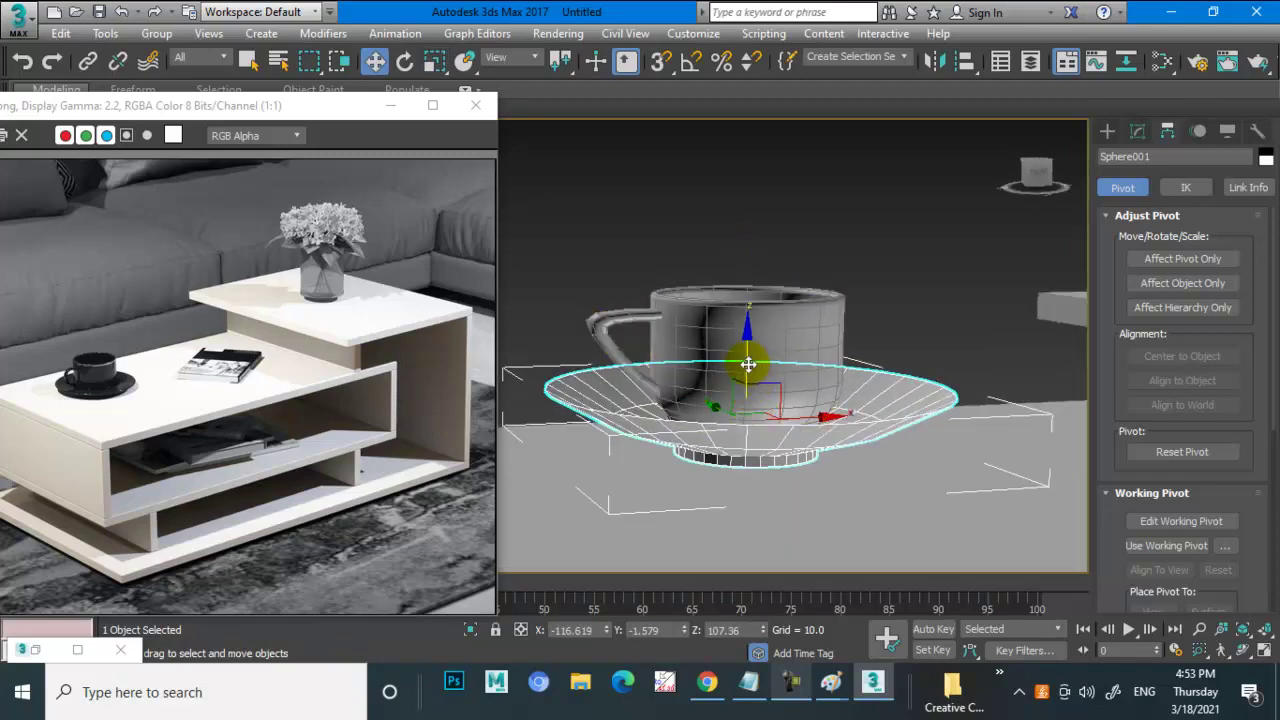
{"action": "left_click_drag", "start_coordinate": [748, 365], "coordinate": [773, 404]}
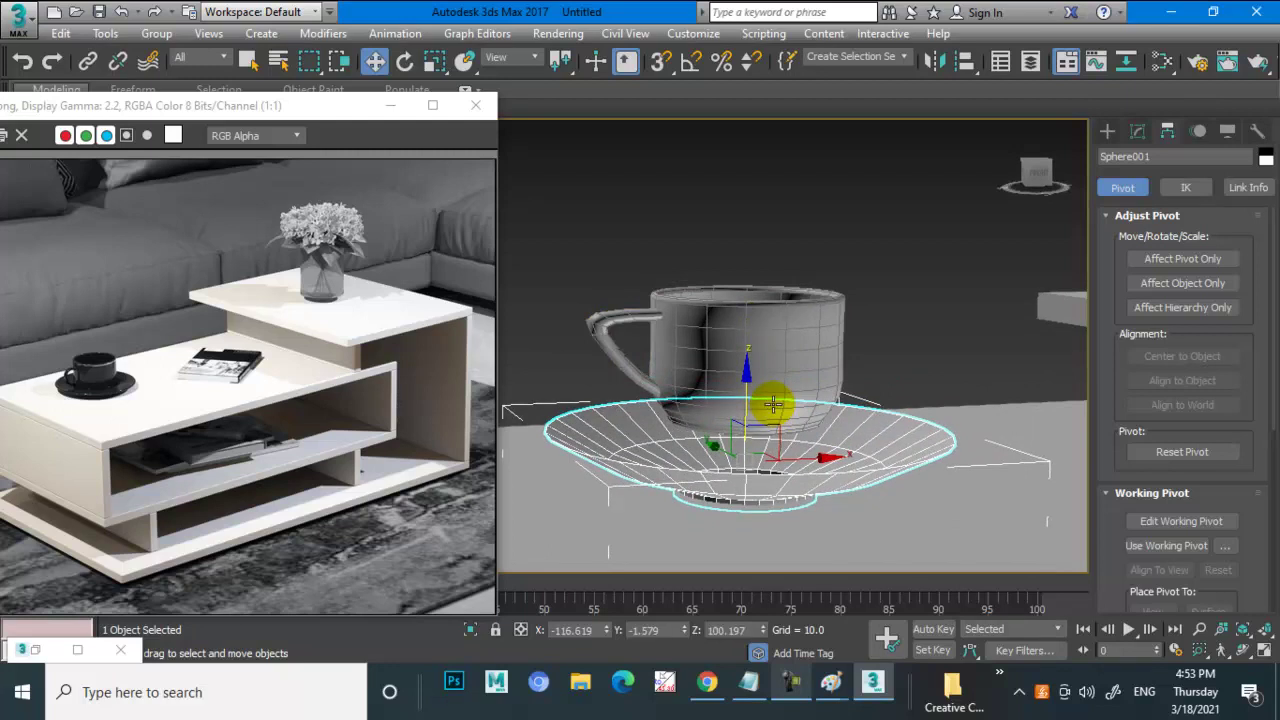
- Scale the cup up slightly and set it down into the saucer
{"action": "left_click", "coordinate": [770, 398]}
{"action": "key", "text": "r"}
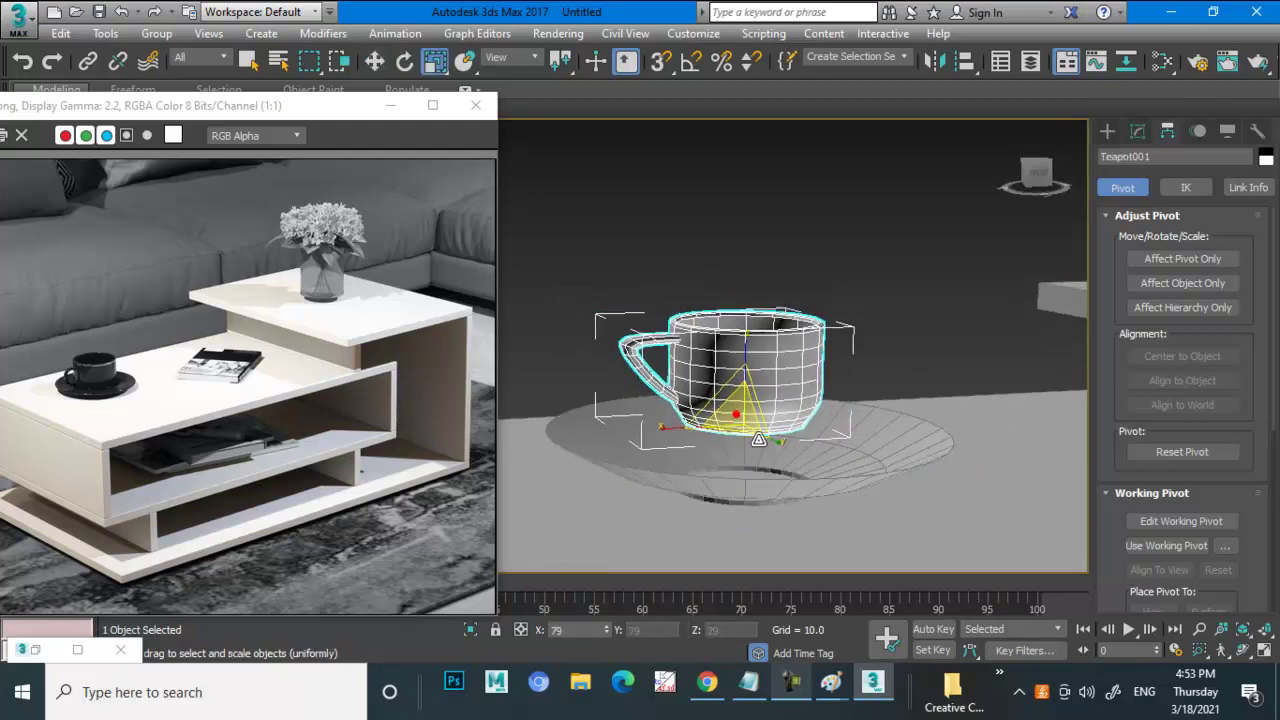
{"action": "left_click_drag", "start_coordinate": [758, 438], "coordinate": [754, 425]}
{"action": "key", "text": "w"}
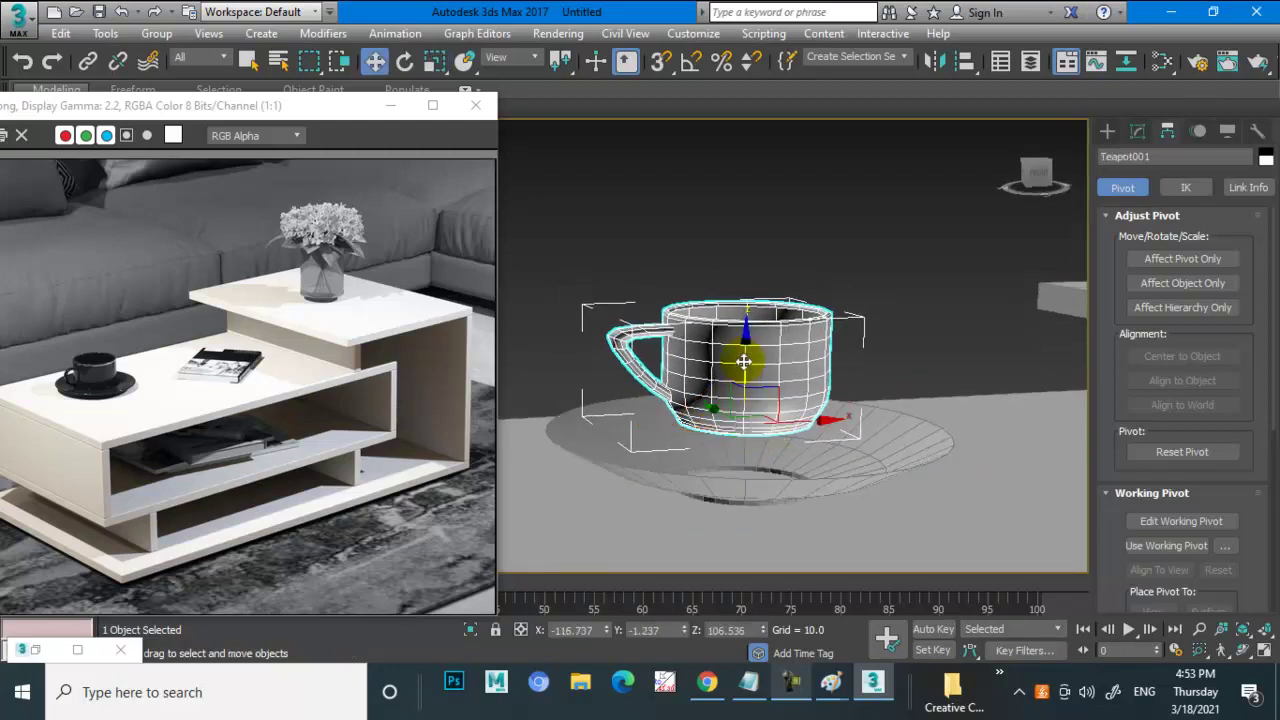
{"action": "left_click_drag", "start_coordinate": [744, 362], "coordinate": [766, 409]}
{"action": "scroll", "coordinate": [766, 409], "scroll_direction": "down", "scroll_amount": 4}
{"action": "scroll", "coordinate": [793, 441], "scroll_direction": "up", "scroll_amount": 1}
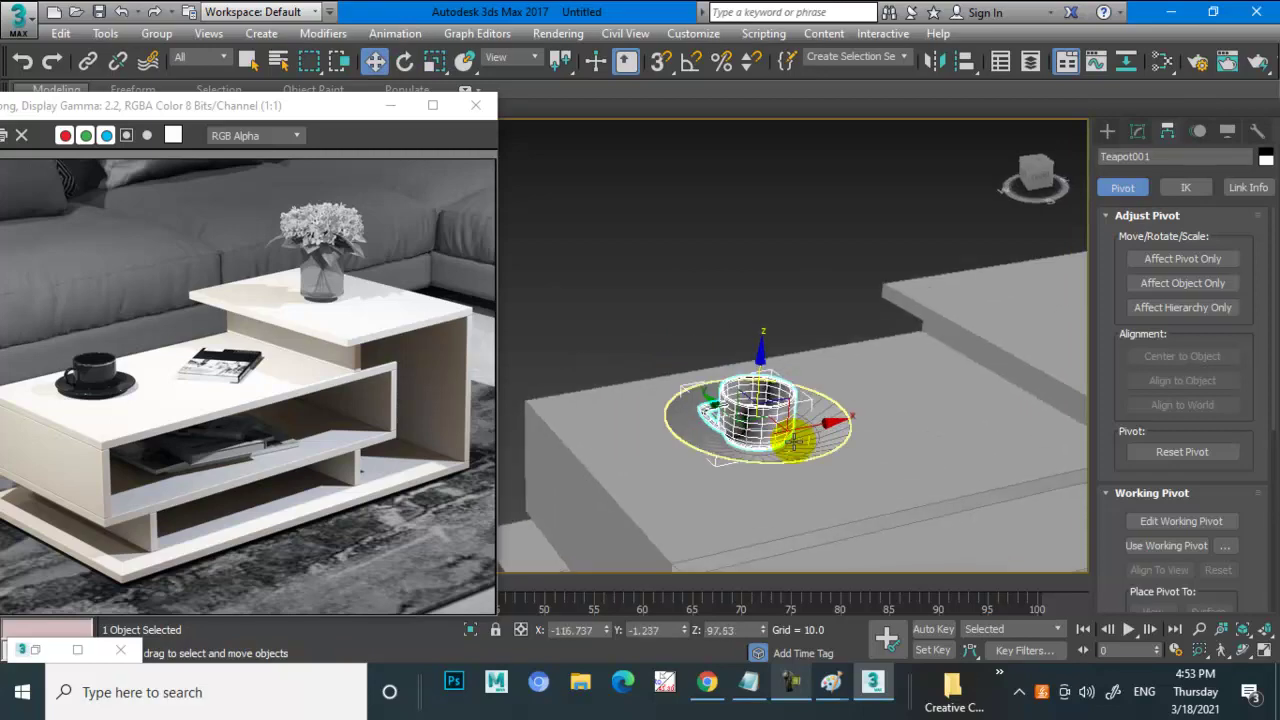
{"action": "scroll", "coordinate": [793, 441], "scroll_direction": "up", "scroll_amount": 3}
{"action": "scroll", "coordinate": [800, 457], "scroll_direction": "up", "scroll_amount": 3}
- Shrink the saucer uniformly and centre it under the cup
{"action": "left_click", "coordinate": [787, 453]}
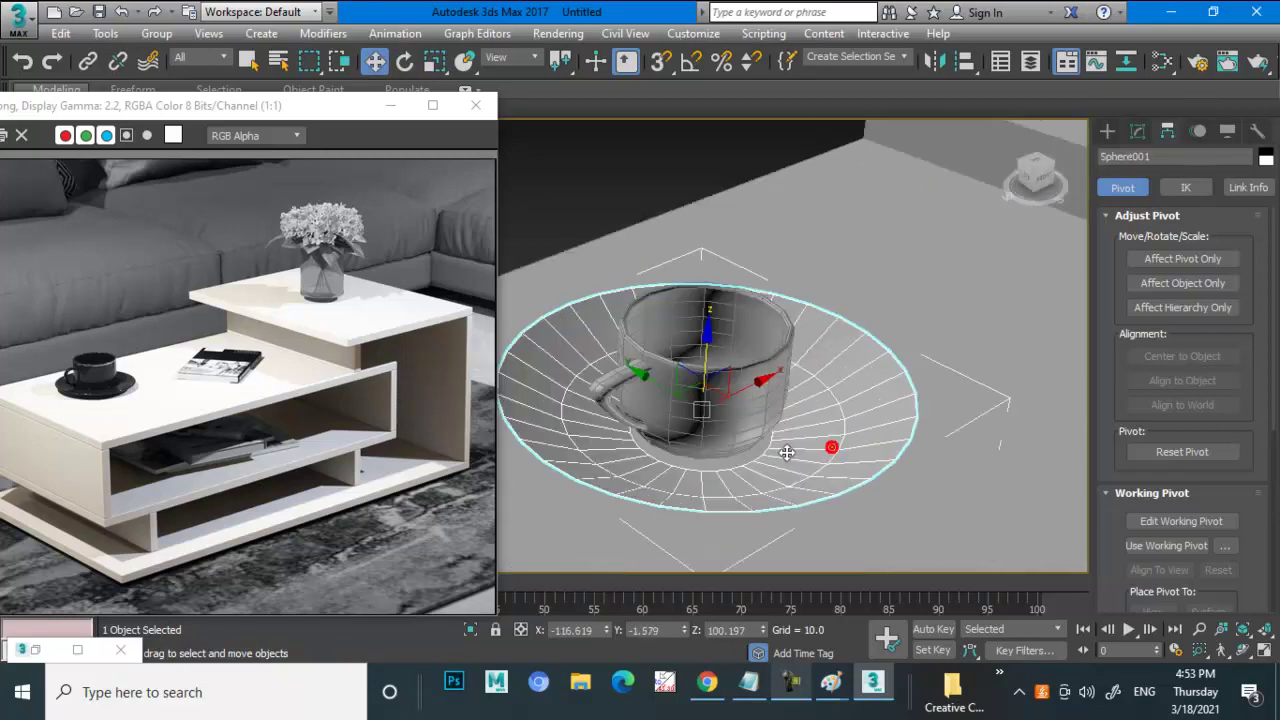
{"action": "key", "text": "r"}
{"action": "left_click_drag", "start_coordinate": [708, 395], "coordinate": [722, 430]}
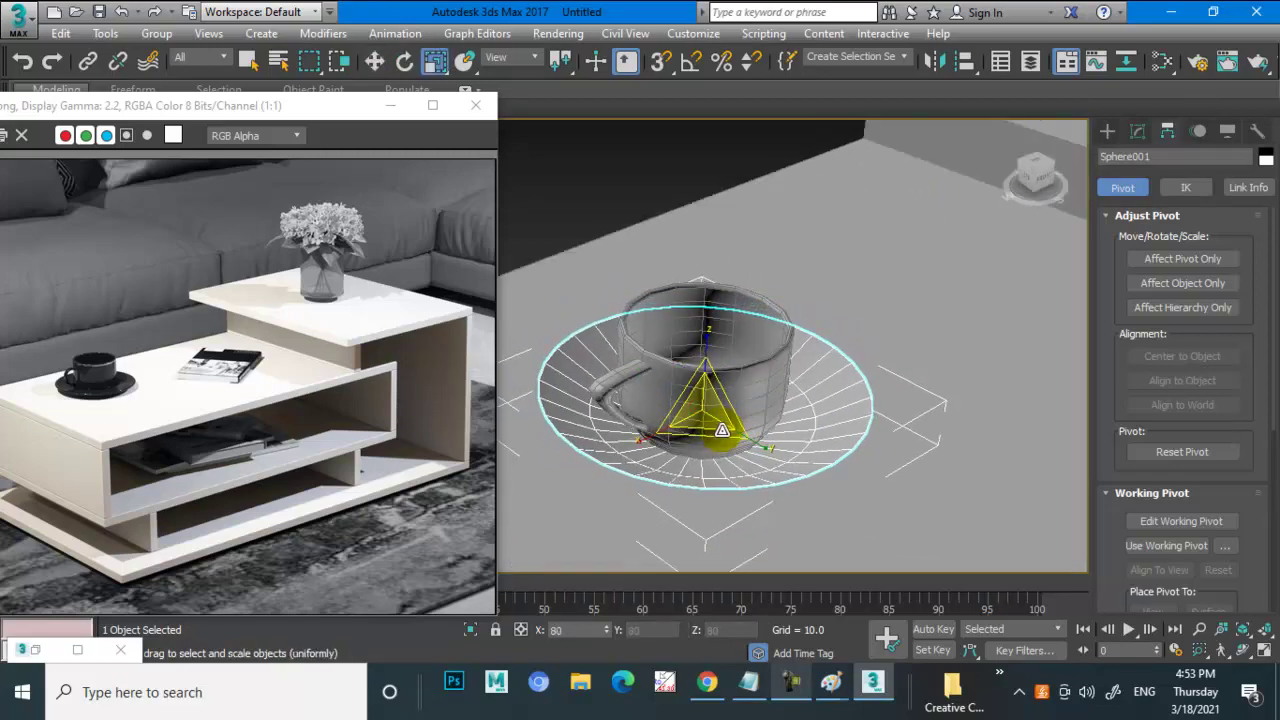
{"action": "key", "text": "w"}
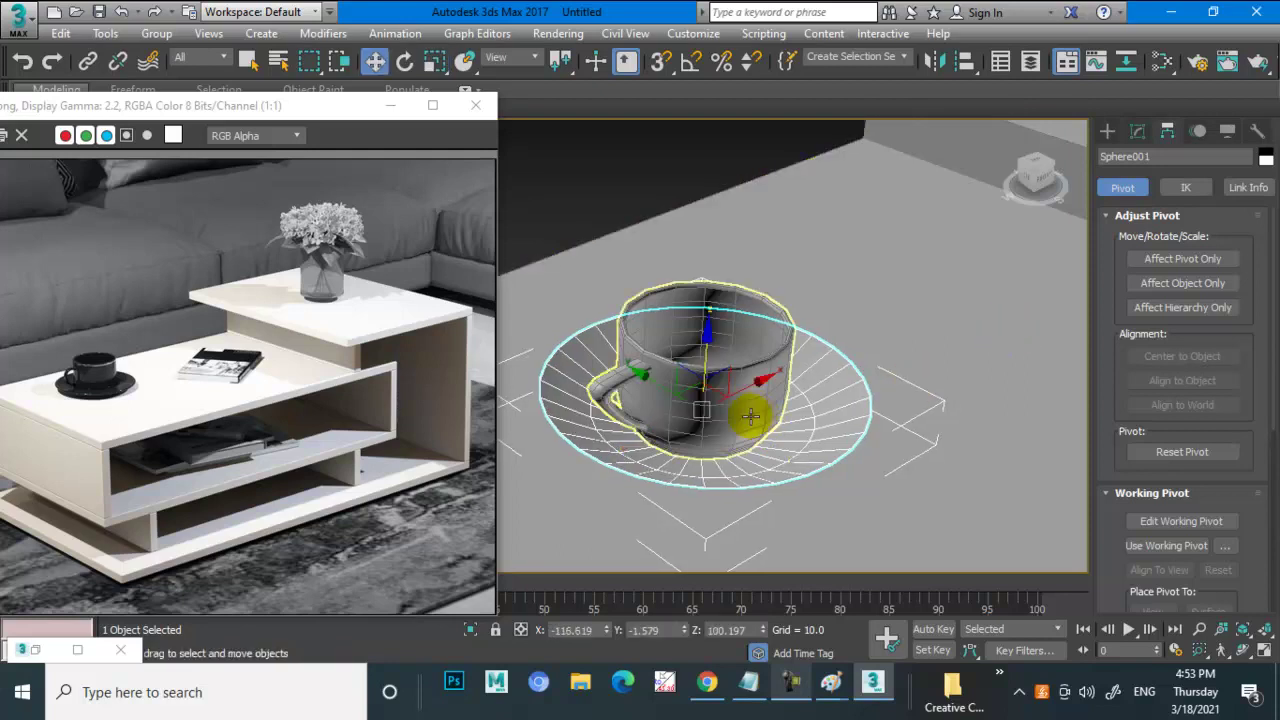
{"action": "left_click_drag", "start_coordinate": [668, 388], "coordinate": [754, 383]}
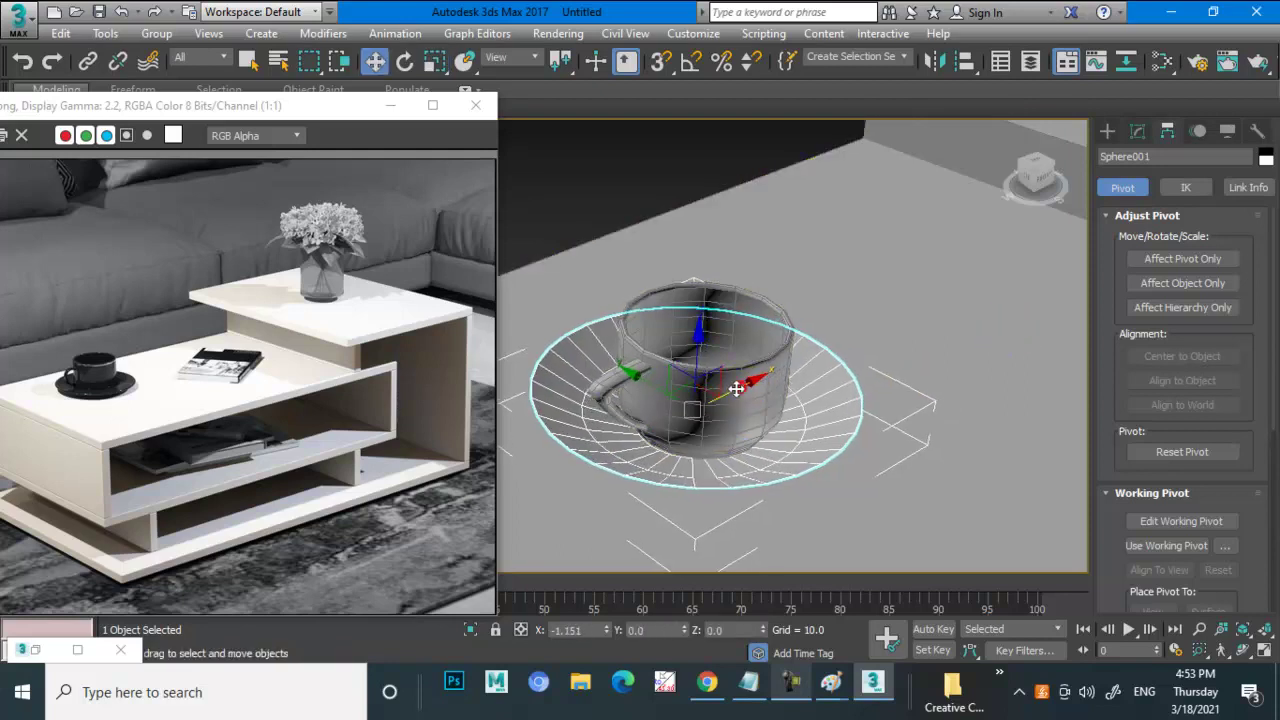
{"action": "left_click", "coordinate": [1138, 138]}
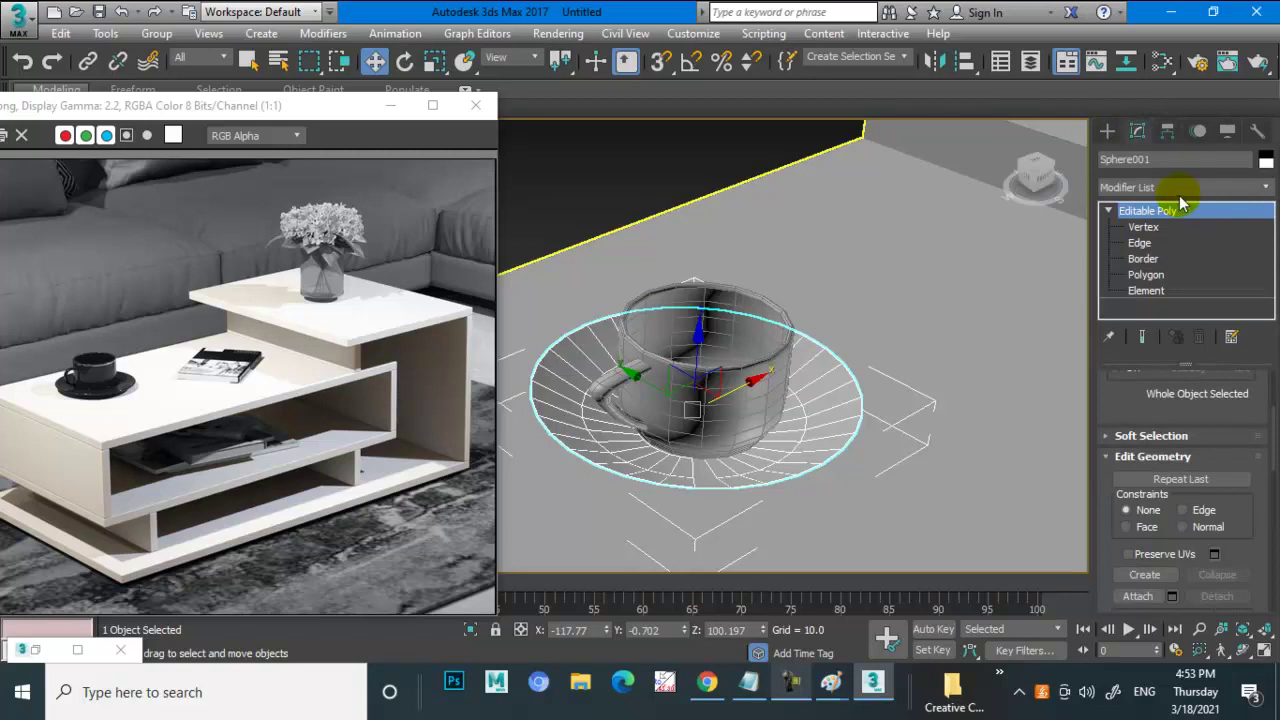
- Add a Shell modifier to the saucer with Outer Amount 0.63
{"action": "left_click", "coordinate": [1177, 187]}
{"action": "type", "text": "sh"}
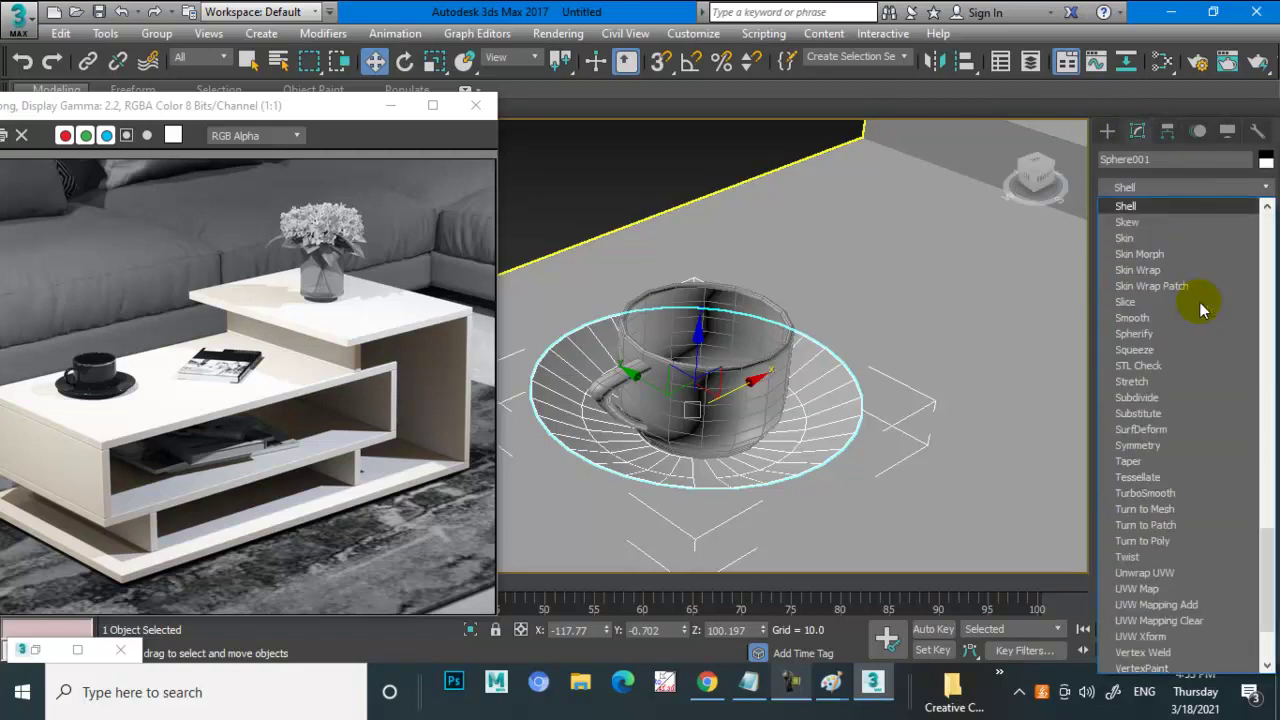
{"action": "key", "text": "Return"}
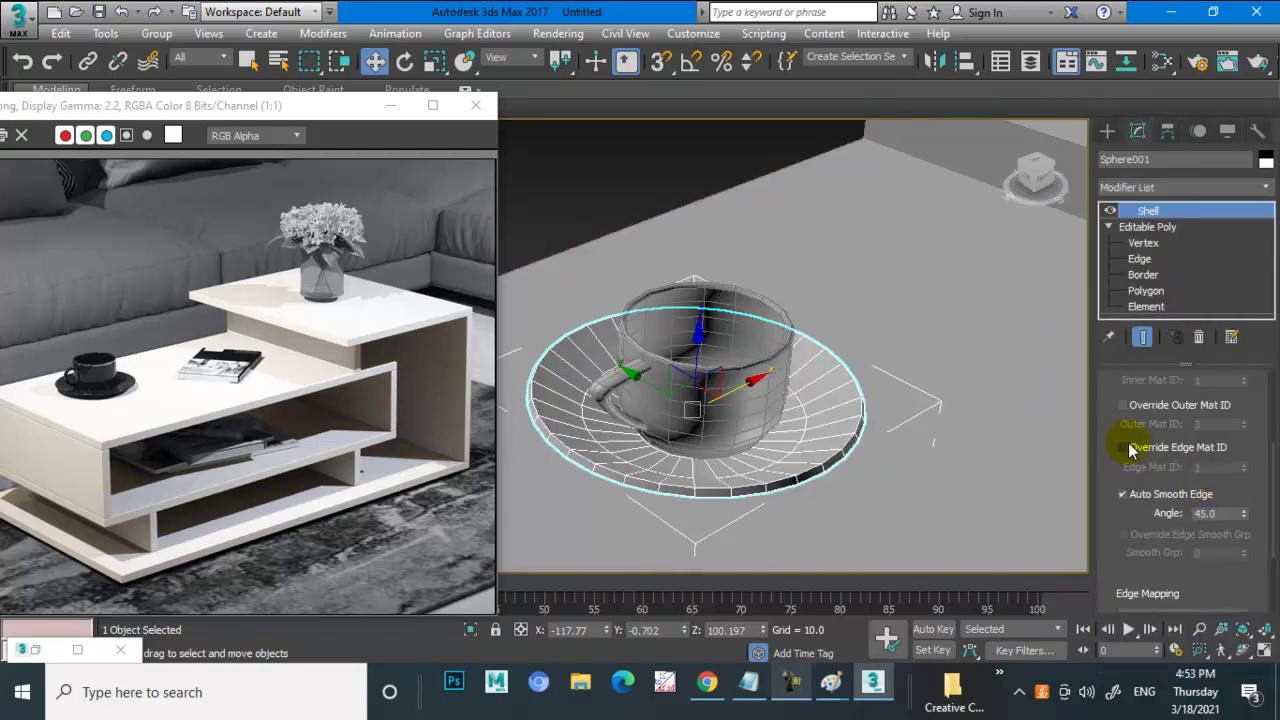
{"action": "scroll", "coordinate": [1130, 443], "scroll_direction": "up", "scroll_amount": 3}
{"action": "scroll", "coordinate": [1200, 470], "scroll_direction": "up", "scroll_amount": 2}
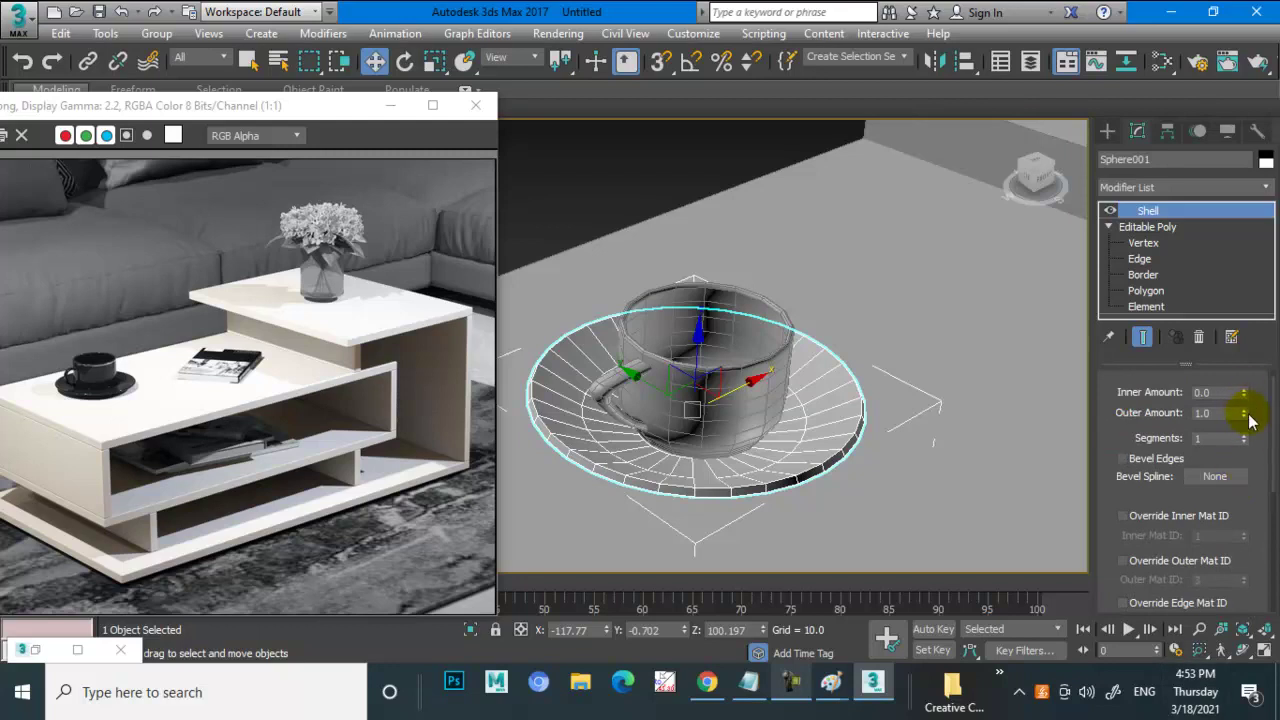
{"action": "scroll", "coordinate": [1248, 430], "scroll_direction": "up", "scroll_amount": 1}
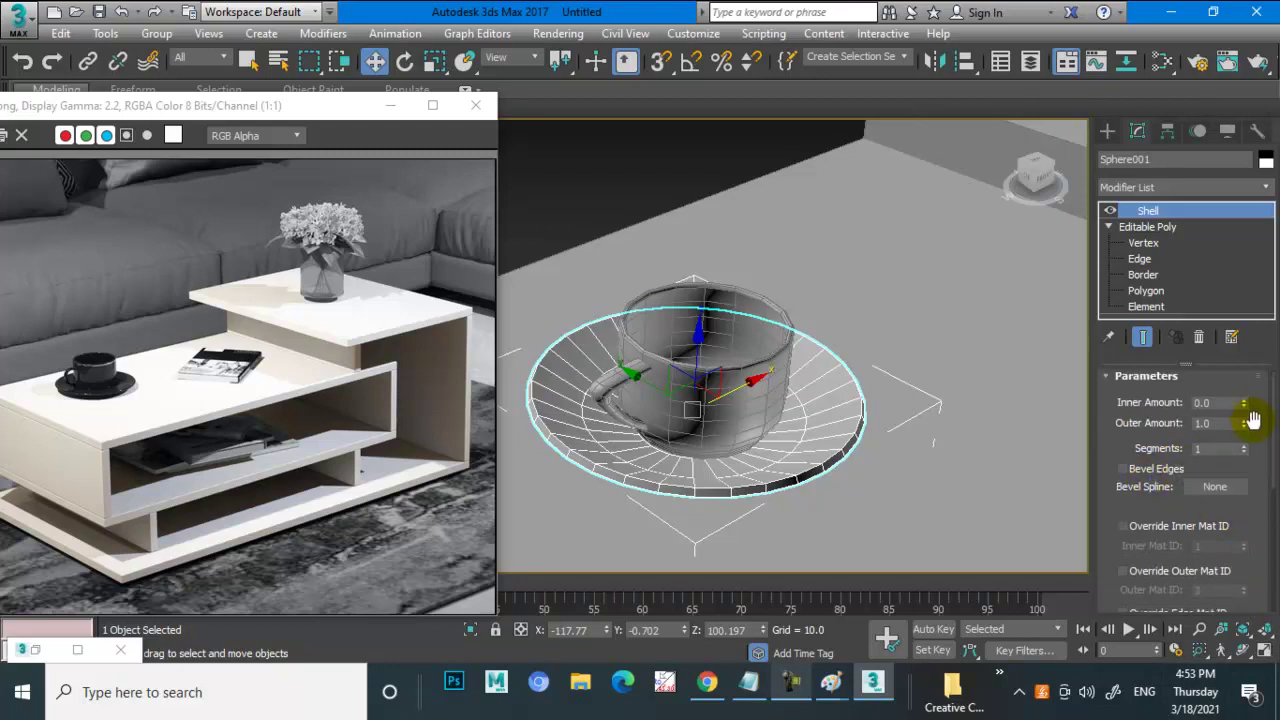
{"action": "left_click_drag", "start_coordinate": [1245, 452], "coordinate": [1245, 462]}
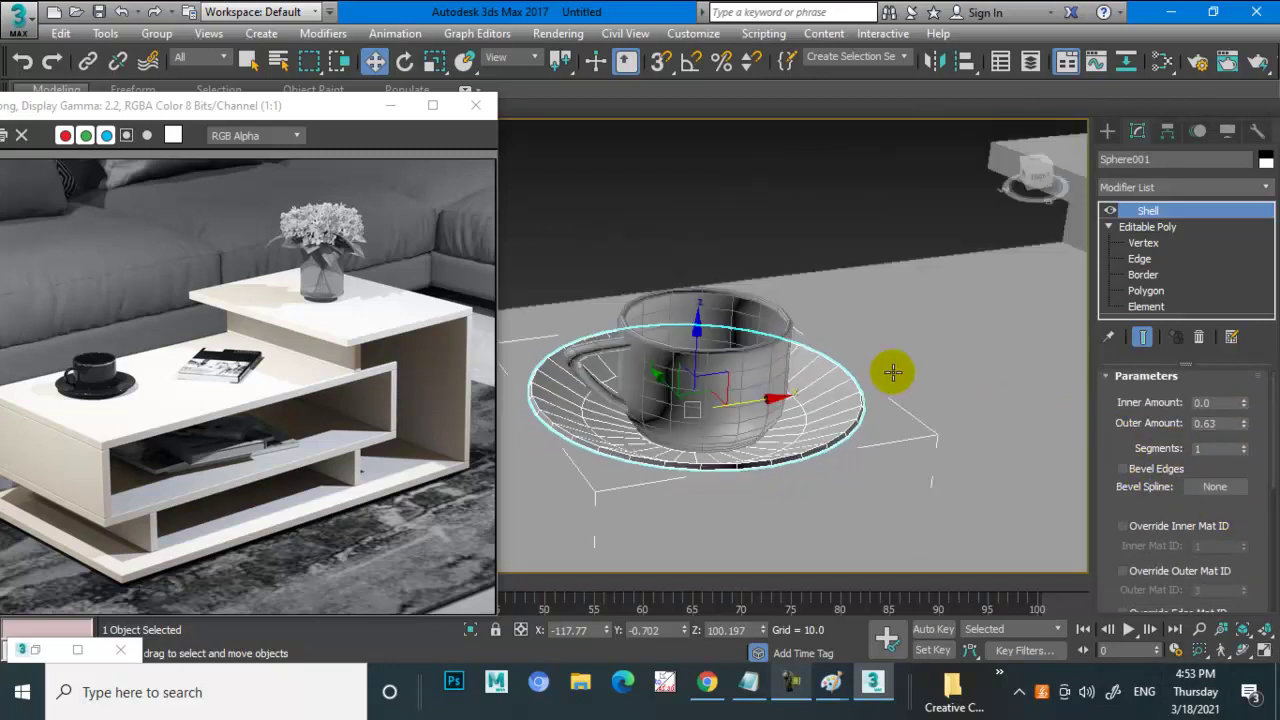
{"action": "mouse_move", "coordinate": [894, 371]}
{"action": "middle_mouse_down", "text": "alt"}
{"action": "mouse_move", "coordinate": [829, 343]}
{"action": "mouse_move", "coordinate": [791, 374]}
{"action": "mouse_move", "coordinate": [760, 373]}
{"action": "middle_mouse_up", "text": "alt"}
- Select the cup and saucer together on the coffee tabletop
{"action": "left_click", "coordinate": [752, 353], "text": "ctrl"}
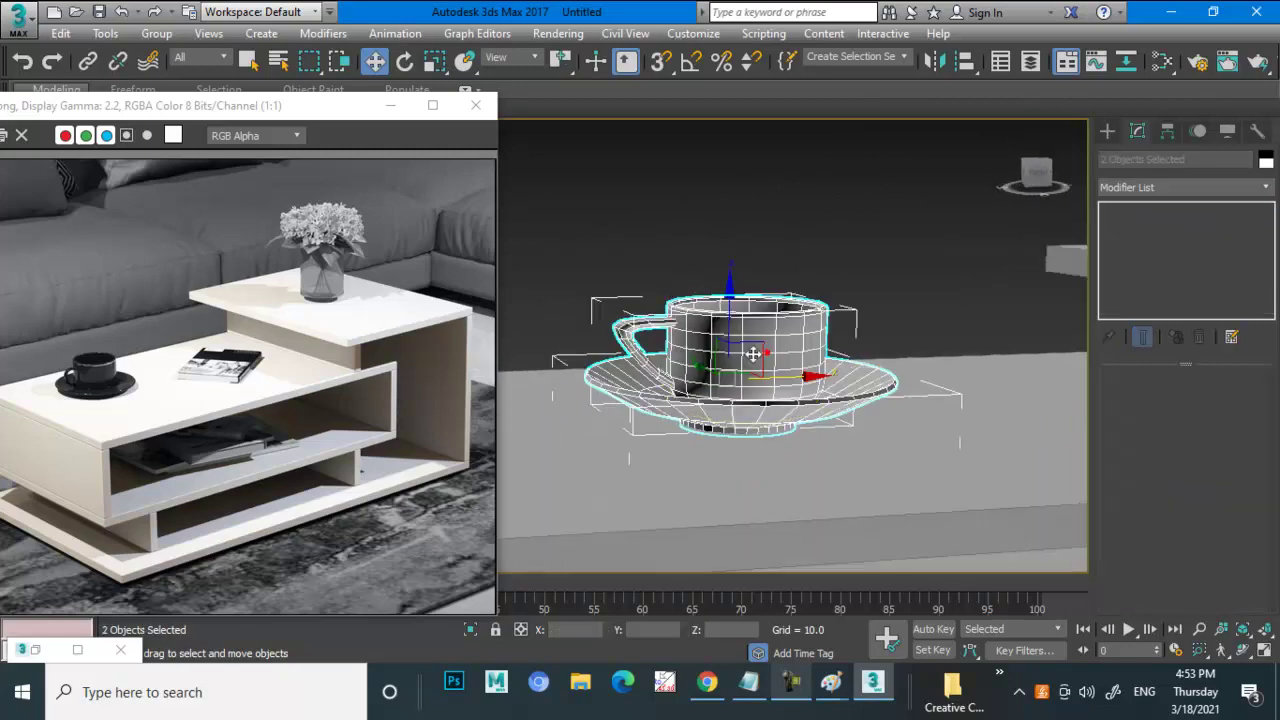
{"action": "scroll", "coordinate": [750, 318], "scroll_direction": "down", "scroll_amount": 3}
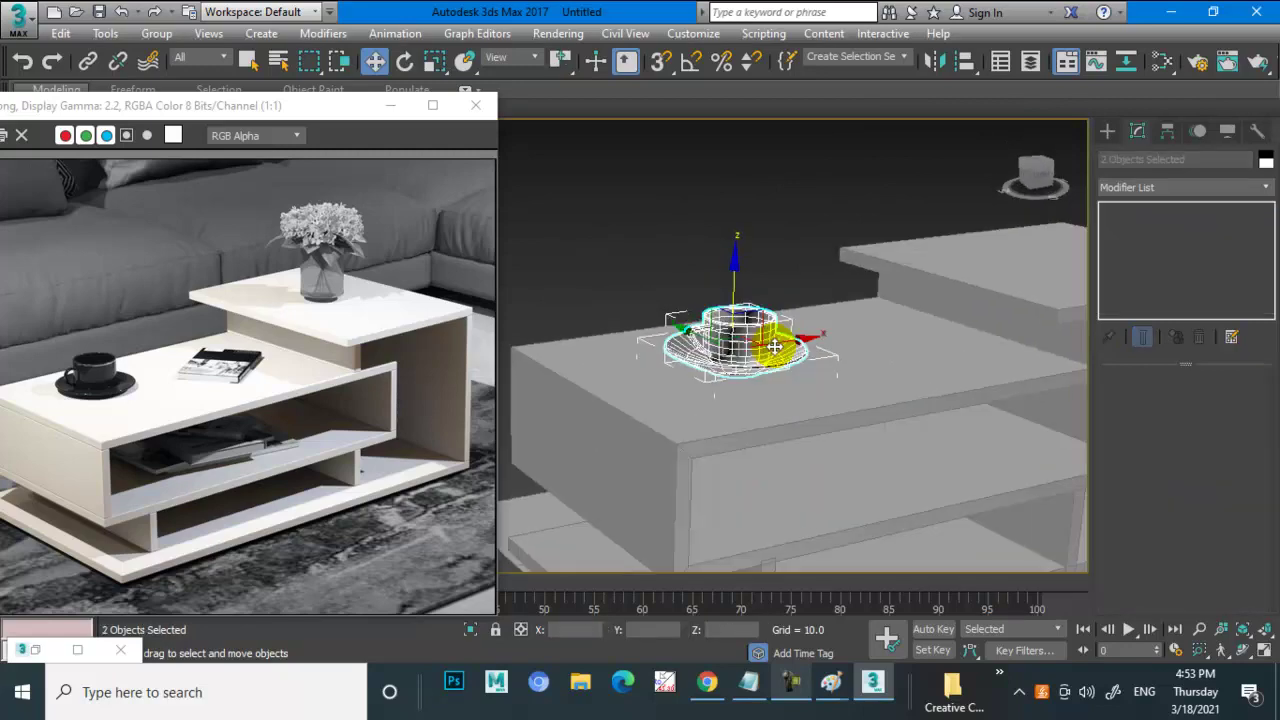
{"action": "left_click", "coordinate": [758, 318]}
{"action": "scroll", "coordinate": [714, 243], "scroll_direction": "down", "scroll_amount": 3}
{"action": "middle_click_drag", "start_coordinate": [714, 243], "coordinate": [809, 414], "text": "alt"}
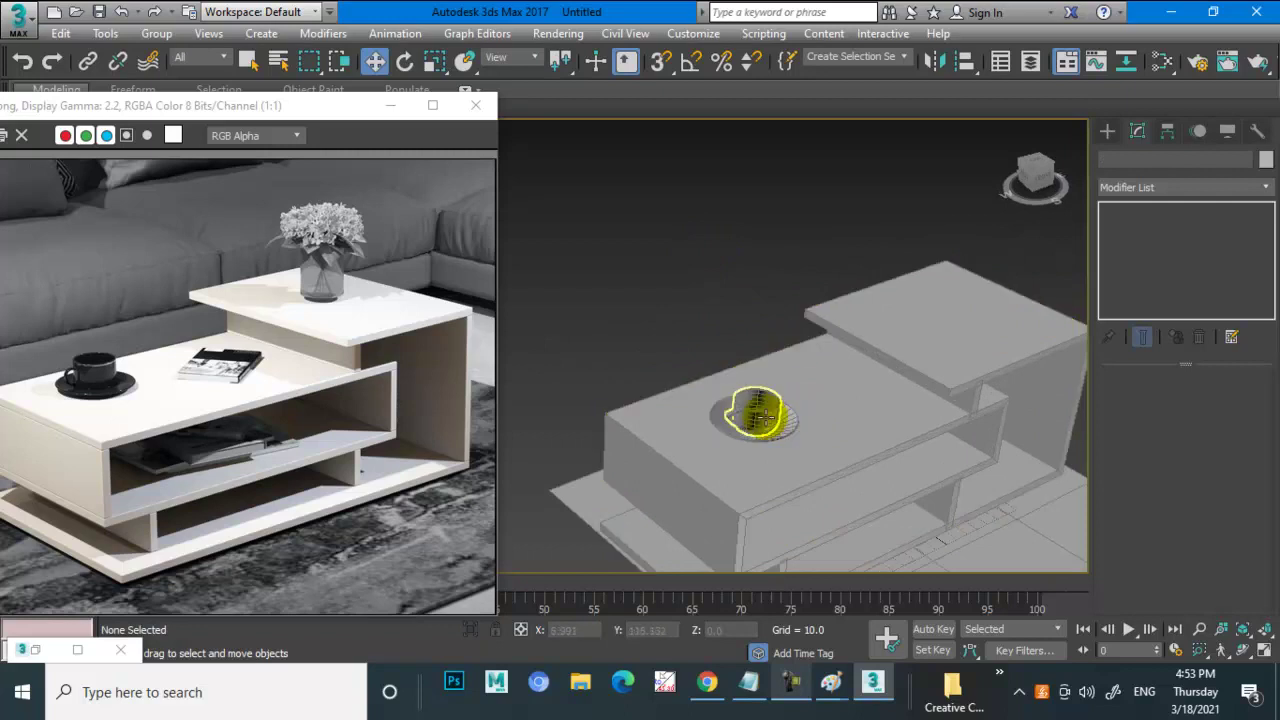
{"action": "left_click", "coordinate": [757, 409]}
{"action": "left_click", "coordinate": [781, 428], "text": "ctrl"}
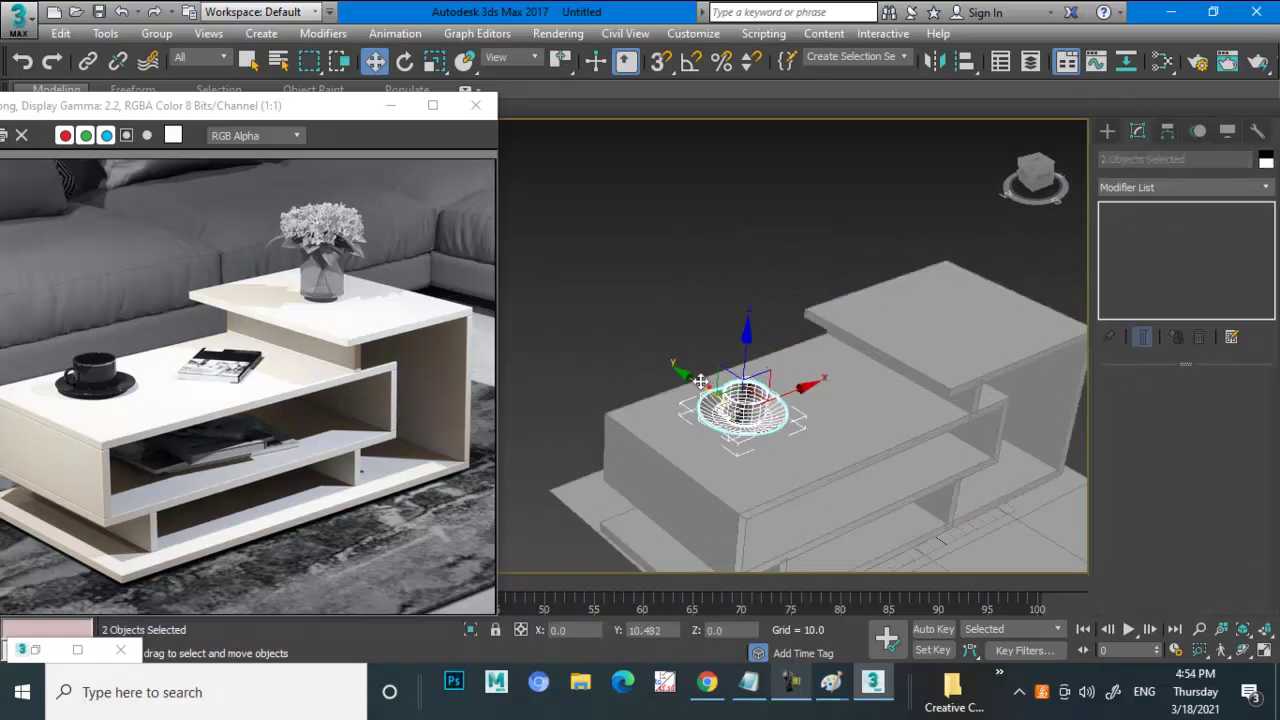
{"action": "scroll", "coordinate": [886, 380], "scroll_direction": "up", "scroll_amount": 2}
{"action": "scroll", "coordinate": [829, 384], "scroll_direction": "up", "scroll_amount": 3}
{"action": "middle_click_drag", "start_coordinate": [829, 384], "coordinate": [875, 395], "text": "alt"}
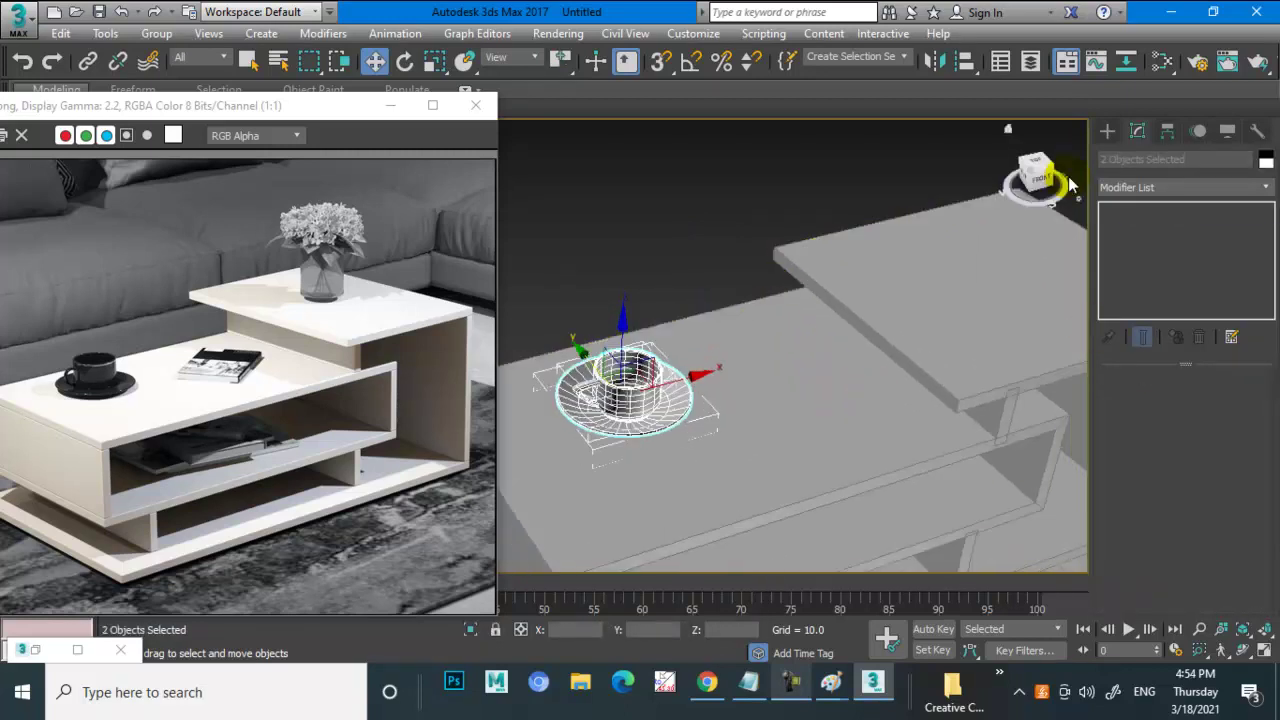
- Select the Line001 table top shape and bring up its Convert To options
{"action": "left_click", "coordinate": [1107, 131]}
{"action": "left_click", "coordinate": [1145, 245]}
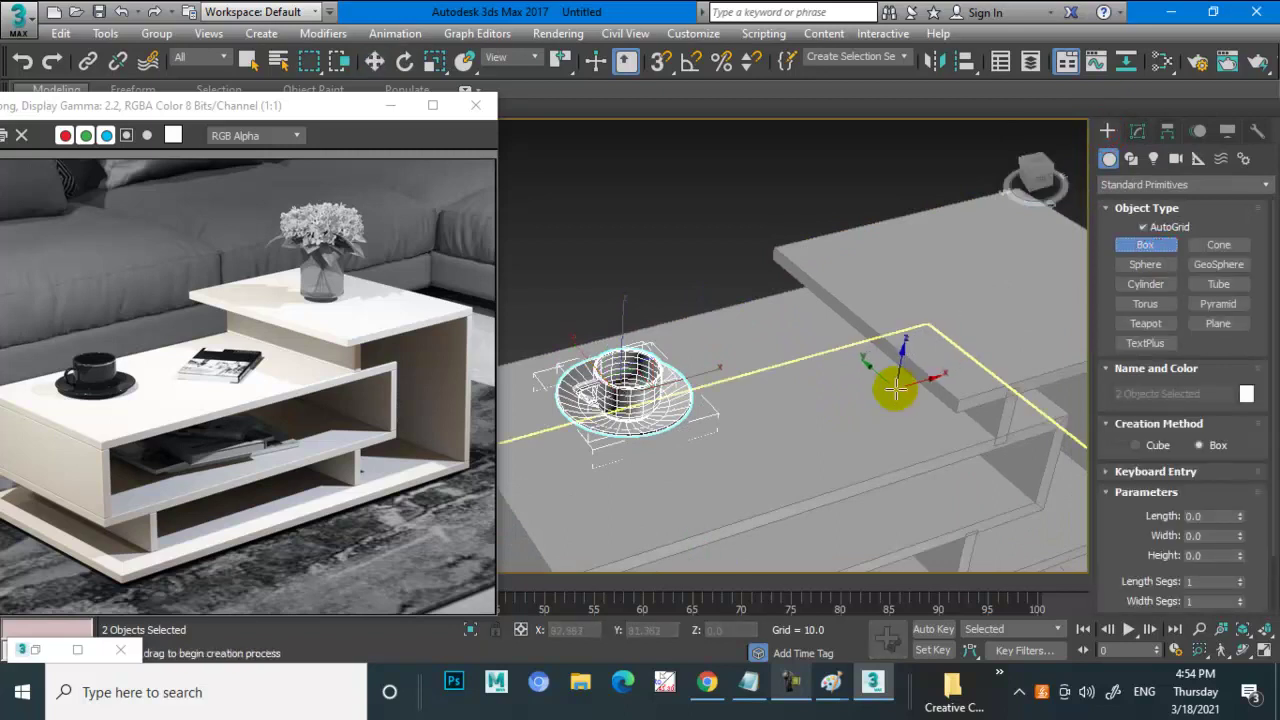
{"action": "right_click", "coordinate": [885, 370]}
{"action": "left_click", "coordinate": [871, 329]}
{"action": "right_click", "coordinate": [874, 329]}
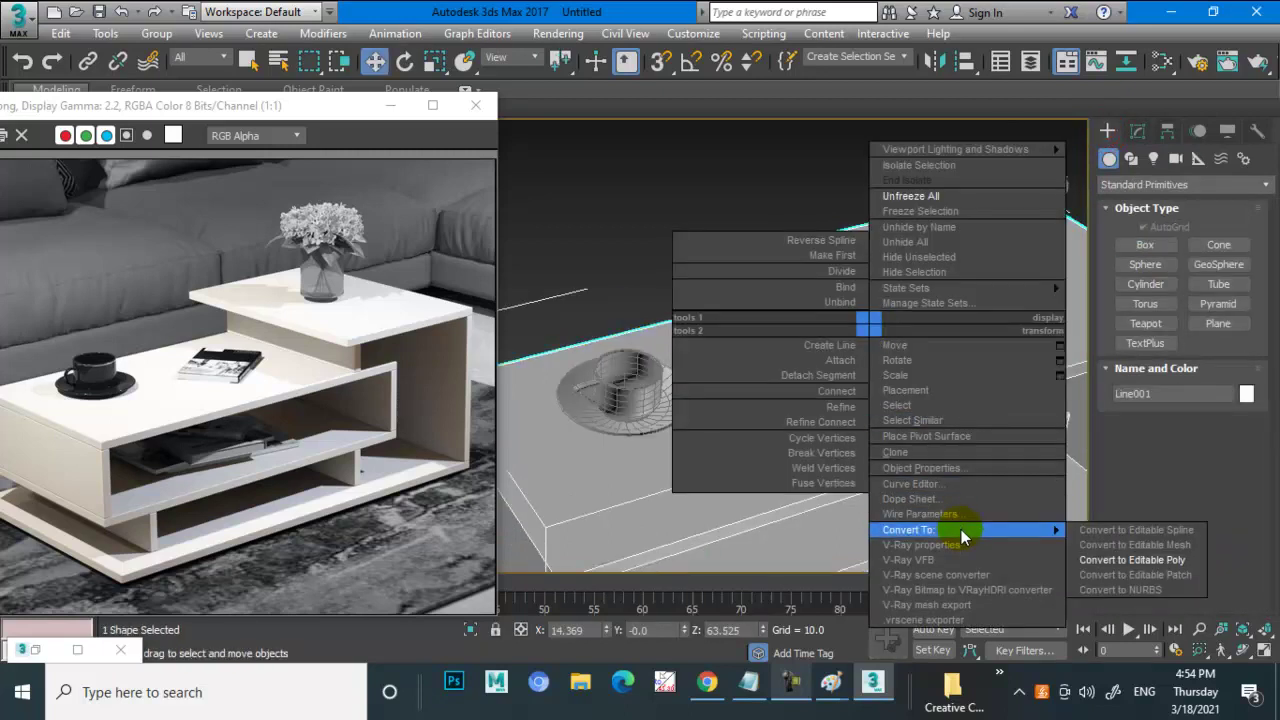
- Convert the table to editable poly and draw a 52.692 × 39.385 × 8.359 Box on the tabletop
{"action": "left_click", "coordinate": [1150, 552]}
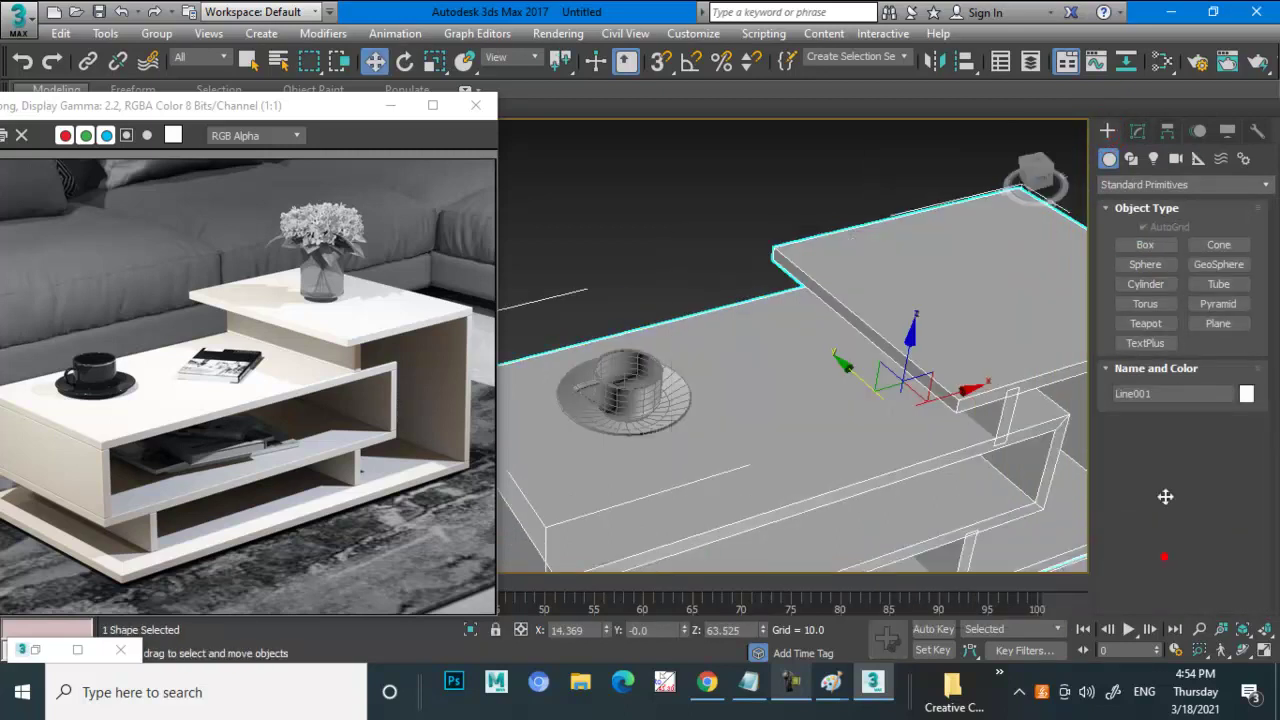
{"action": "left_click", "coordinate": [1107, 131]}
{"action": "left_click", "coordinate": [1145, 245]}
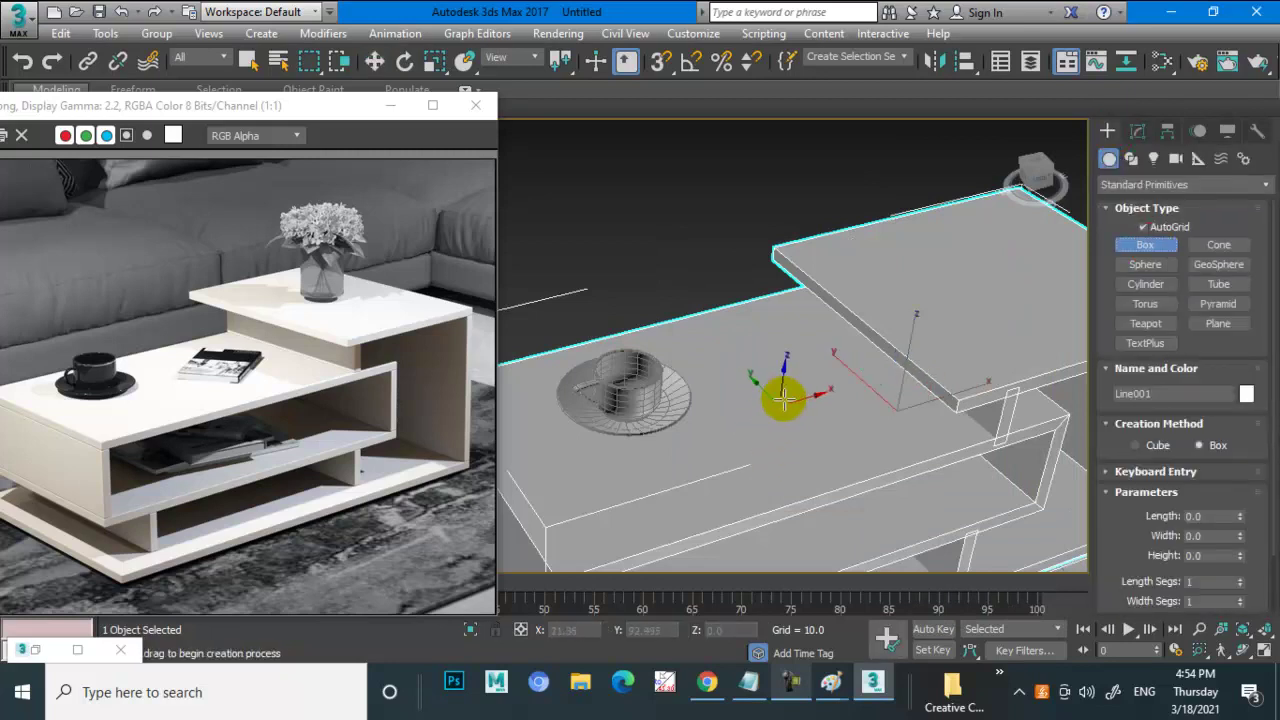
{"action": "left_click_drag", "start_coordinate": [797, 373], "coordinate": [788, 466]}
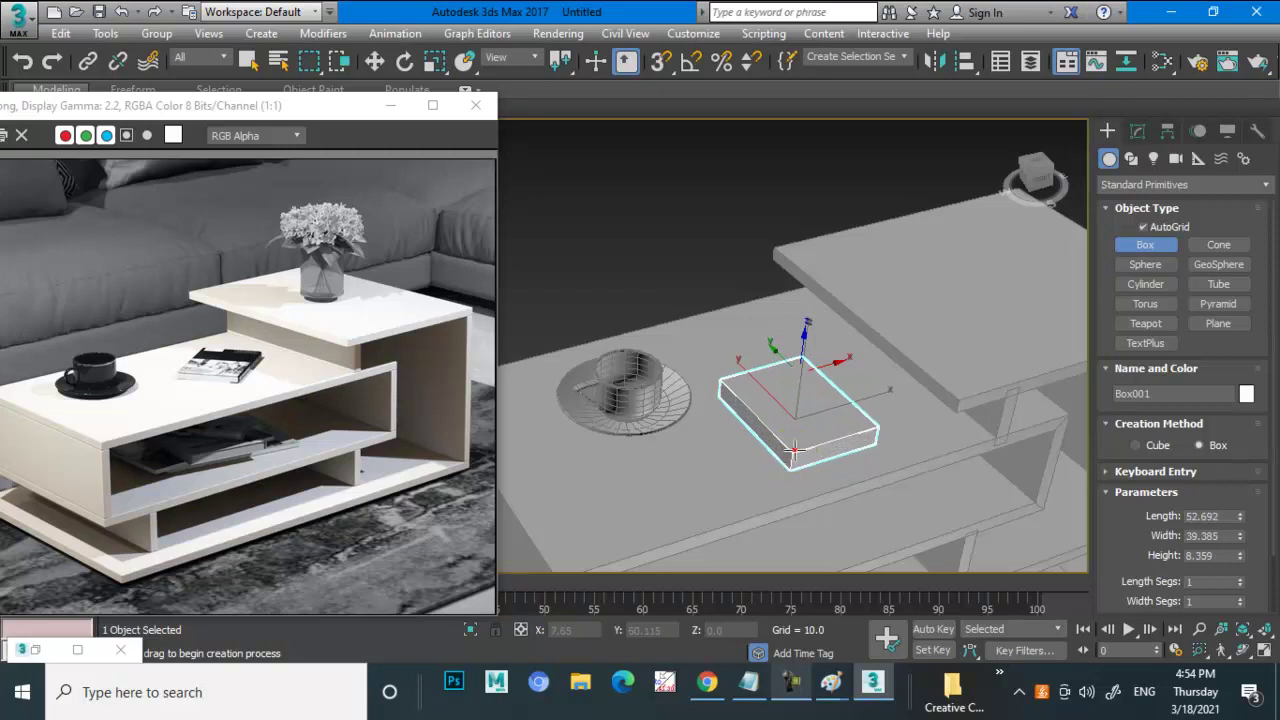
{"action": "left_click", "coordinate": [795, 451]}
- Convert Box001 to an editable poly
{"action": "scroll", "coordinate": [788, 390], "scroll_direction": "up", "scroll_amount": 5}
{"action": "right_click", "coordinate": [790, 360]}
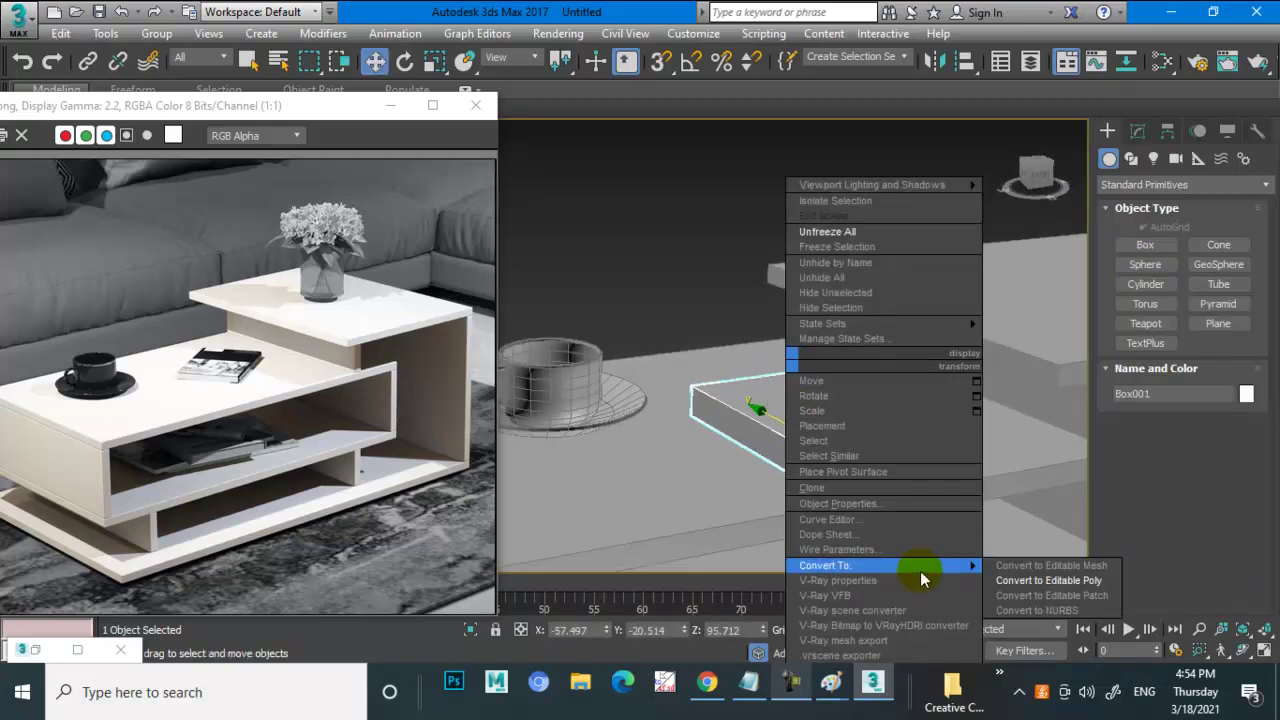
{"action": "left_click", "coordinate": [1053, 583]}
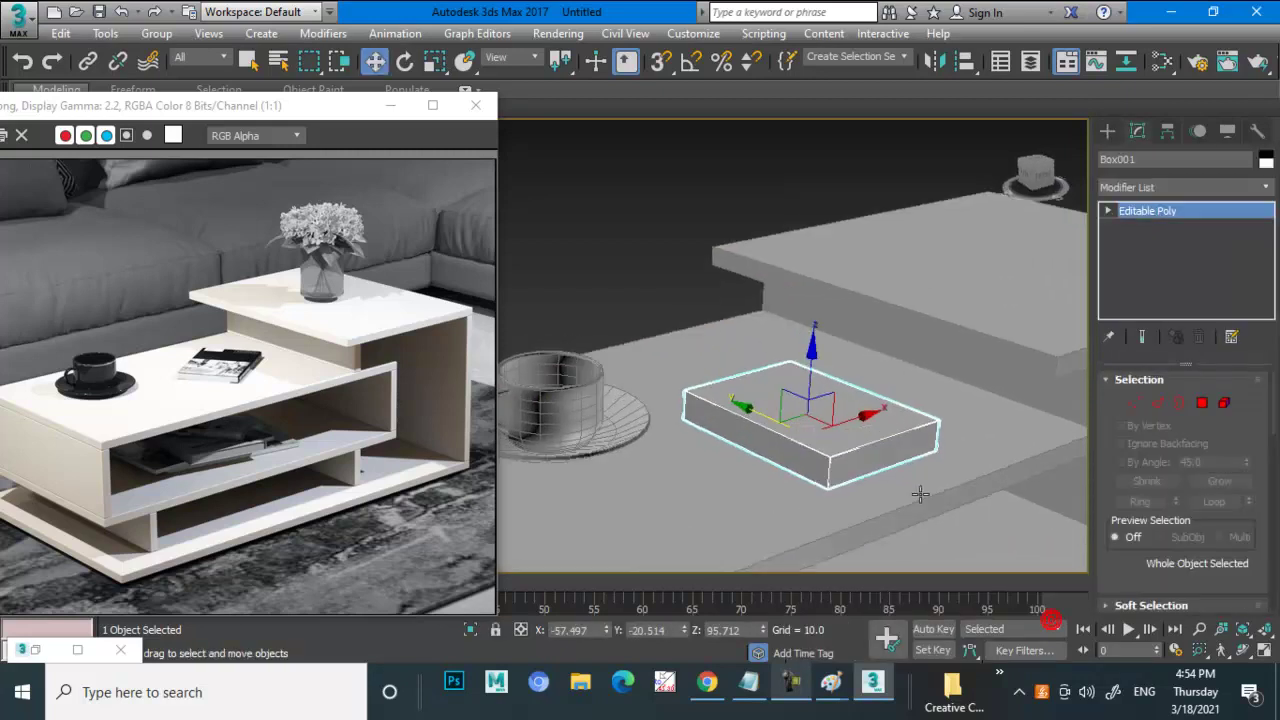
{"action": "scroll", "coordinate": [862, 440], "scroll_direction": "up", "scroll_amount": 3}
- Chamfer Box001's top and bottom front edges with 3 segments
{"action": "left_click", "coordinate": [1157, 402]}
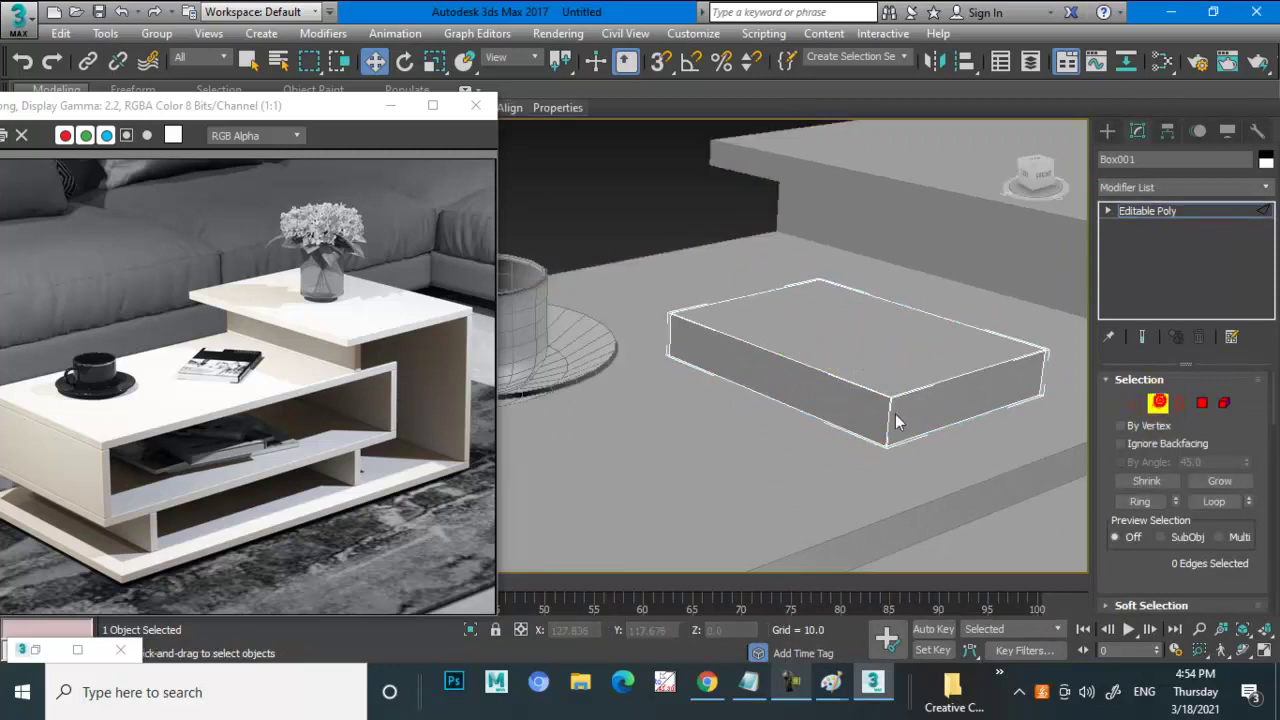
{"action": "left_click", "coordinate": [852, 394]}
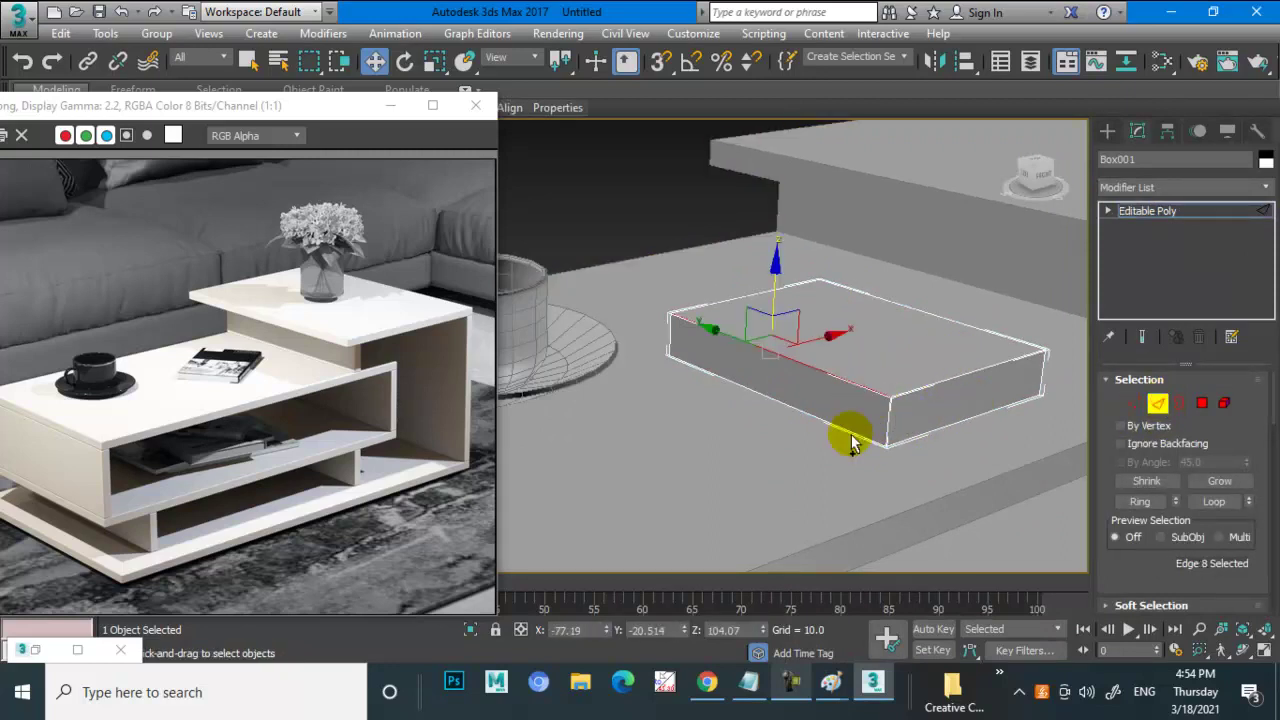
{"action": "left_click", "coordinate": [854, 432], "text": "ctrl"}
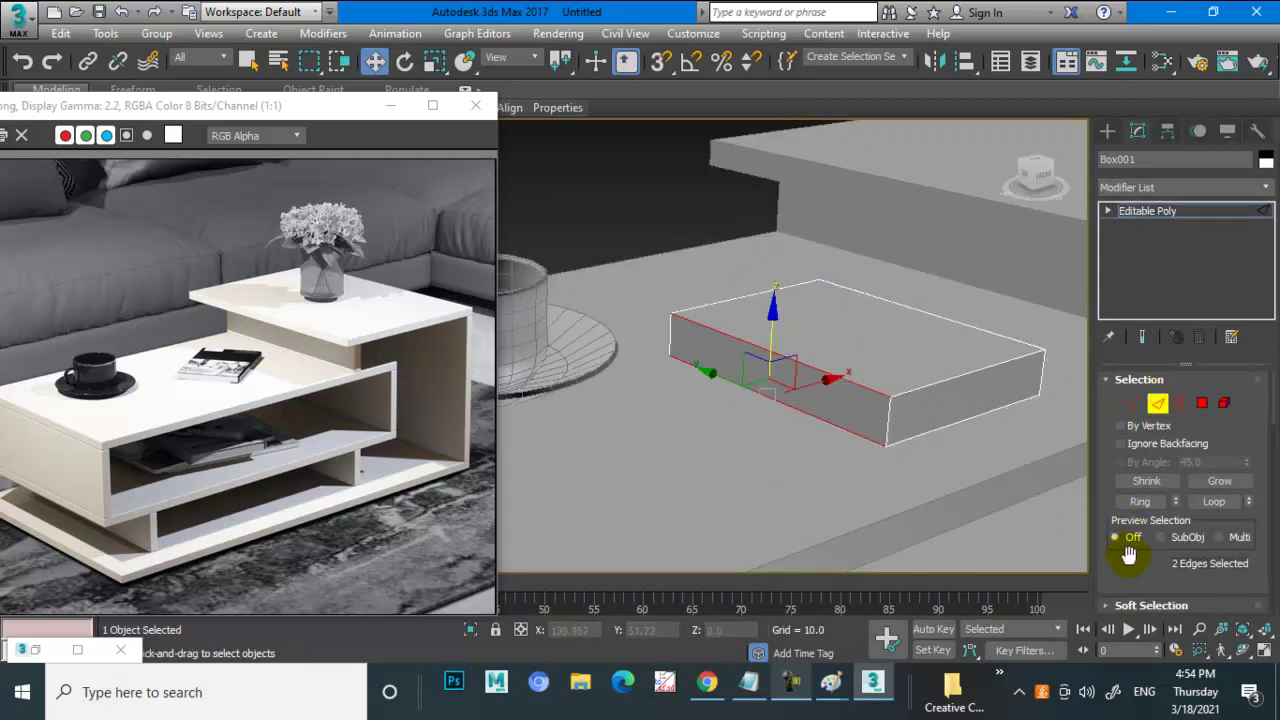
{"action": "scroll", "coordinate": [1140, 520], "scroll_direction": "down", "scroll_amount": 4}
{"action": "scroll", "coordinate": [1175, 525], "scroll_direction": "down", "scroll_amount": 1}
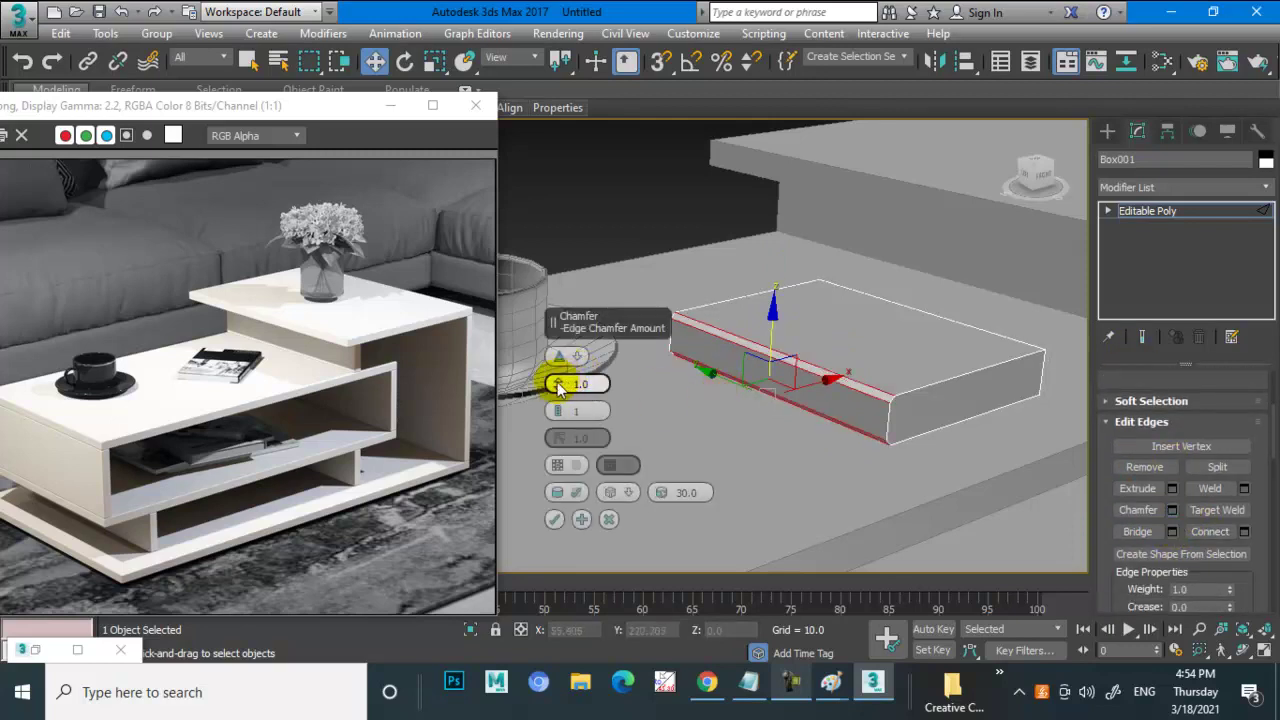
{"action": "left_click_drag", "start_coordinate": [558, 388], "coordinate": [561, 397]}
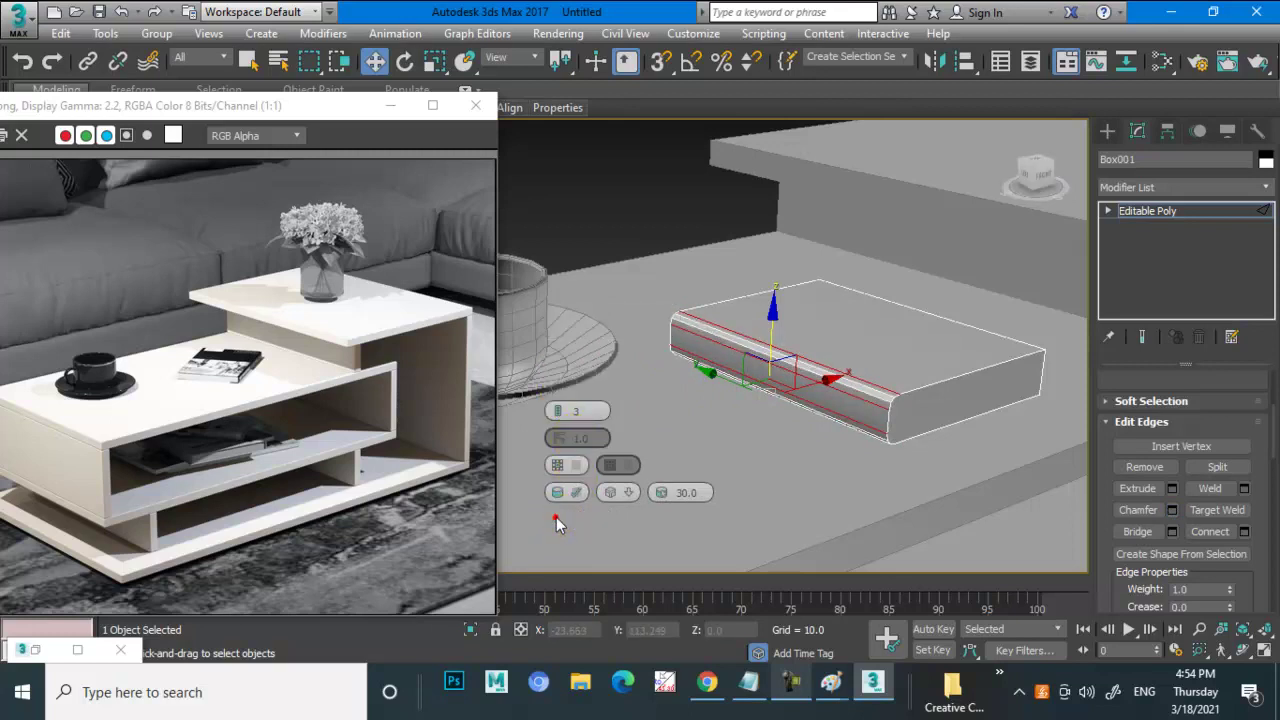
{"action": "left_click", "coordinate": [555, 519]}
{"action": "mouse_move", "coordinate": [829, 409]}
{"action": "middle_mouse_down", "text": "alt"}
{"action": "mouse_move", "coordinate": [908, 386]}
{"action": "mouse_move", "coordinate": [743, 360]}
{"action": "middle_mouse_up", "text": "alt"}
{"action": "key", "text": "4"}
{"action": "left_click", "coordinate": [914, 414]}
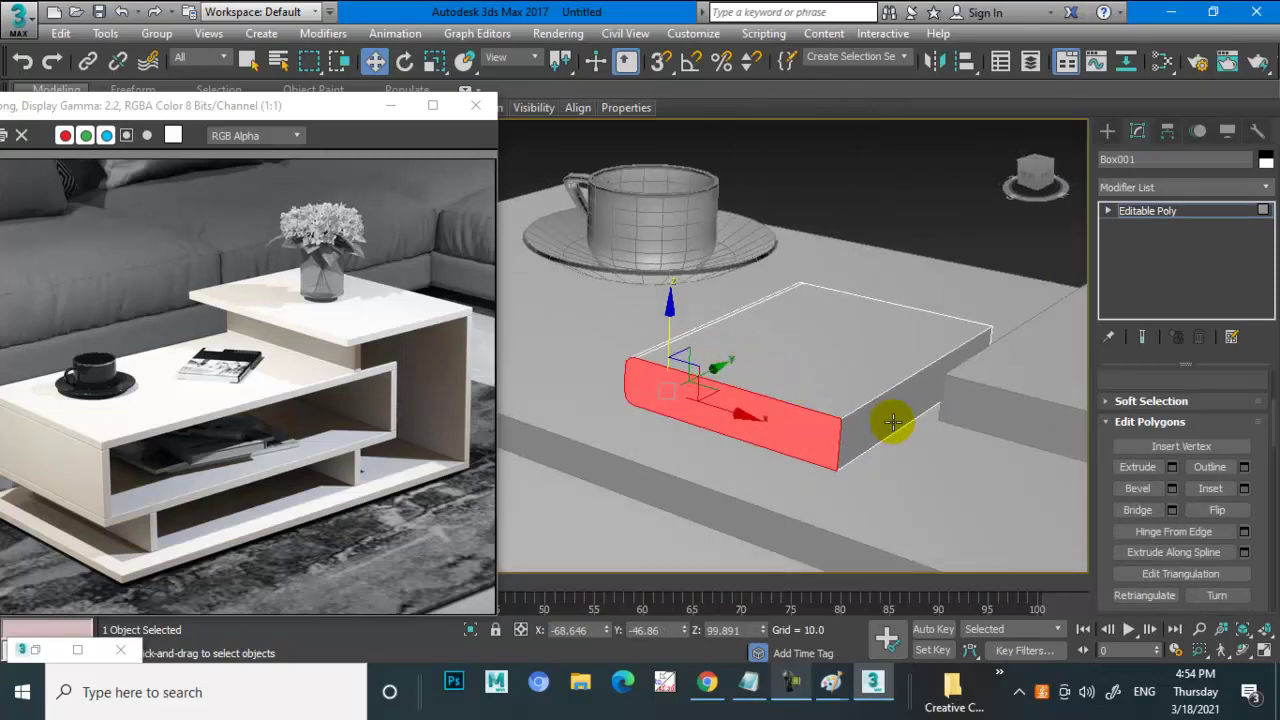
- Inset the book's side face using Group mode
{"action": "mouse_move", "coordinate": [894, 423]}
{"action": "middle_mouse_down", "text": "alt"}
{"action": "mouse_move", "coordinate": [963, 386]}
{"action": "mouse_move", "coordinate": [854, 357]}
{"action": "mouse_move", "coordinate": [904, 429]}
{"action": "mouse_move", "coordinate": [1006, 366]}
{"action": "mouse_move", "coordinate": [1080, 370]}
{"action": "middle_mouse_up", "text": "alt"}
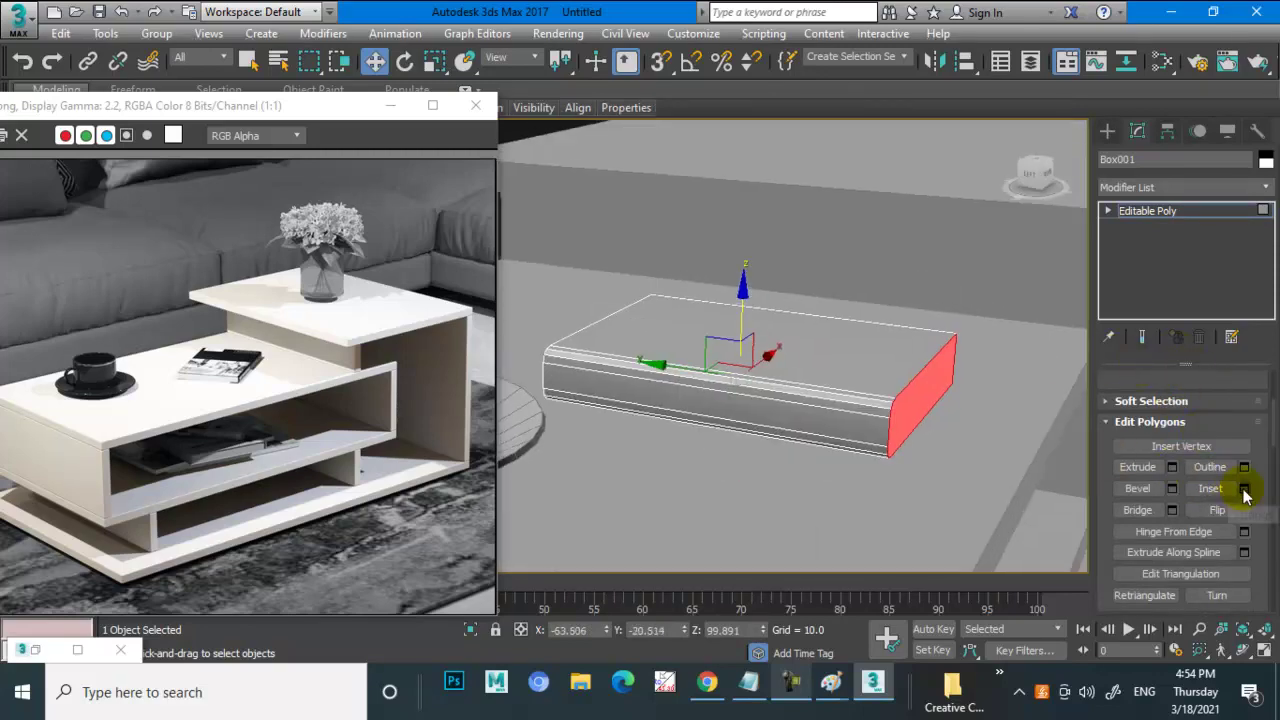
{"action": "mouse_move", "coordinate": [830, 388]}
{"action": "middle_mouse_down", "text": "alt"}
{"action": "mouse_move", "coordinate": [700, 348]}
{"action": "mouse_move", "coordinate": [630, 410]}
{"action": "middle_mouse_up", "text": "alt"}
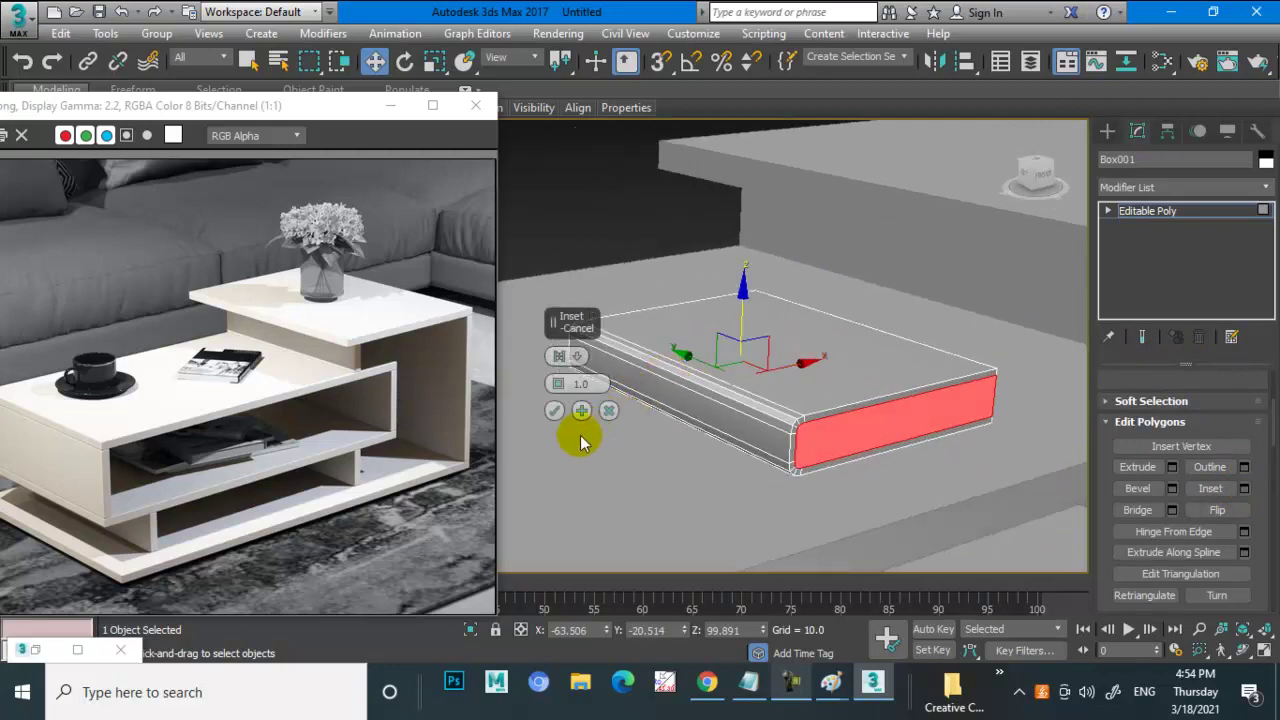
{"action": "left_click", "coordinate": [578, 357]}
{"action": "left_click", "coordinate": [620, 362]}
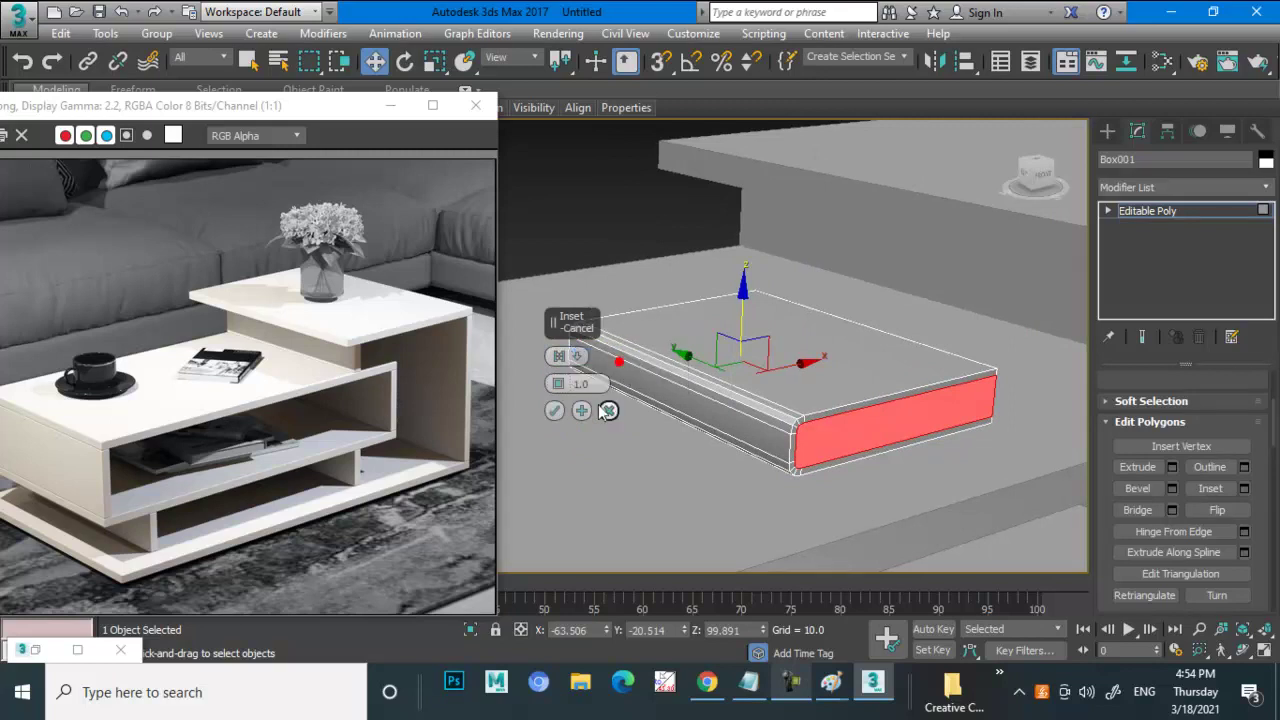
{"action": "left_click_drag", "start_coordinate": [561, 390], "coordinate": [562, 383]}
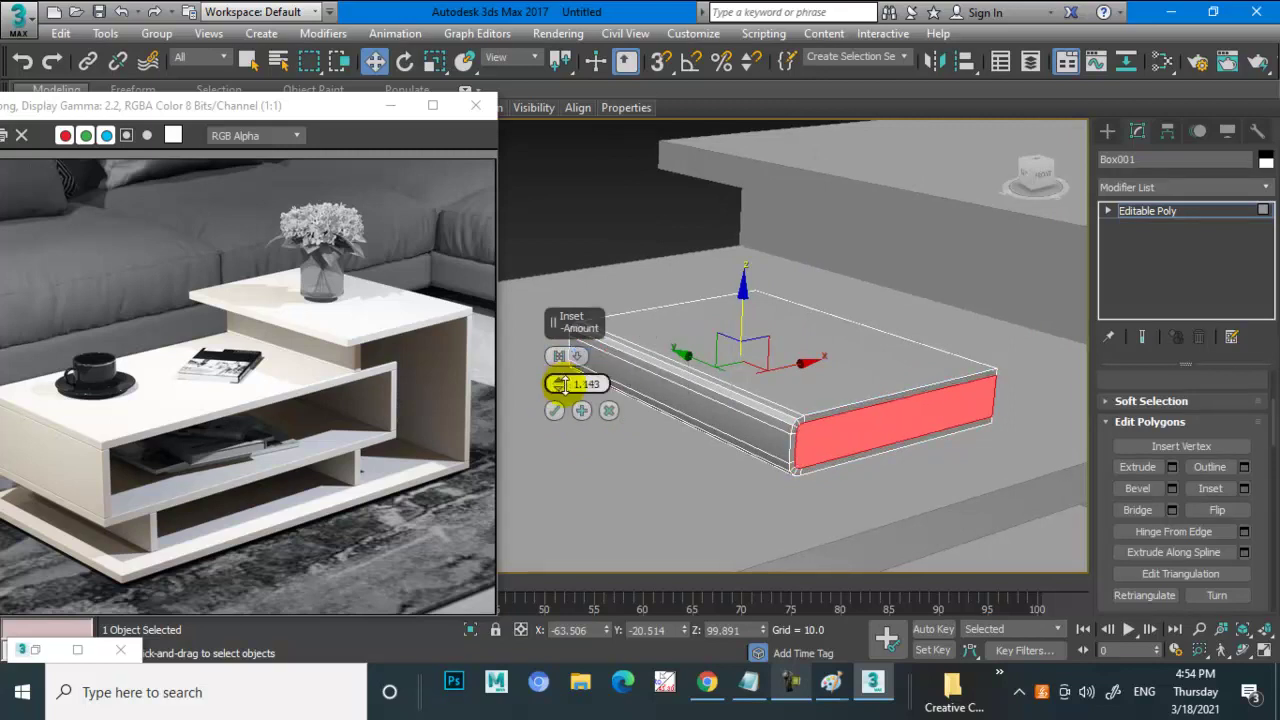
{"action": "left_click", "coordinate": [555, 410]}
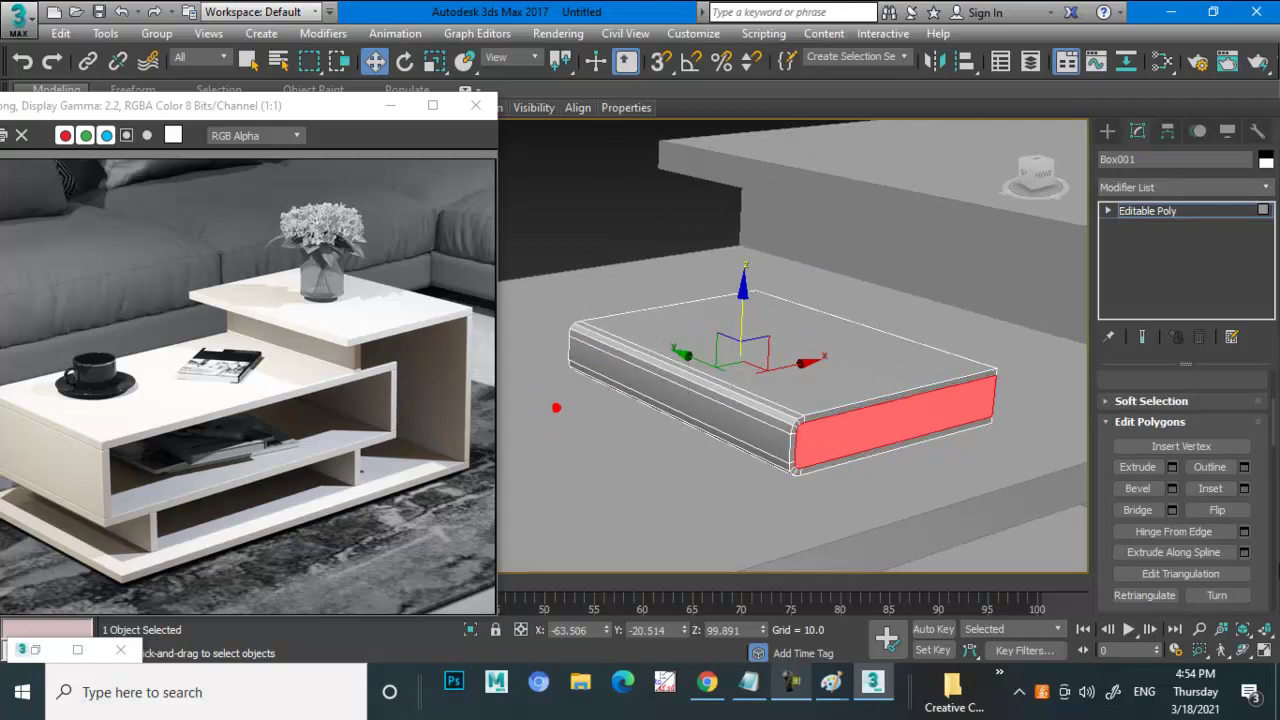
- Extrude the inset face inward by -0.731 to recess the page block
{"action": "left_click", "coordinate": [1172, 467]}
{"action": "left_click", "coordinate": [587, 358]}
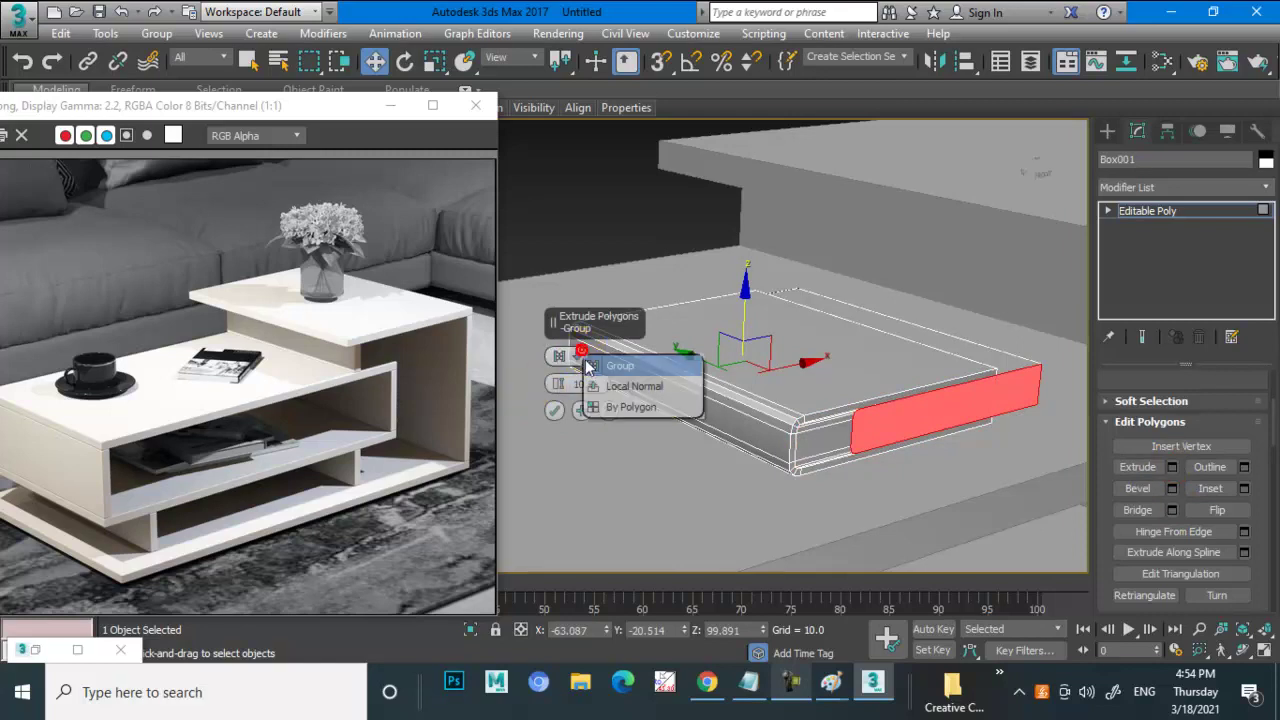
{"action": "left_click", "coordinate": [602, 380]}
{"action": "mouse_move", "coordinate": [558, 395]}
{"action": "left_mouse_down"}
{"action": "mouse_move", "coordinate": [558, 420]}
{"action": "mouse_move", "coordinate": [597, 453]}
{"action": "left_mouse_up"}
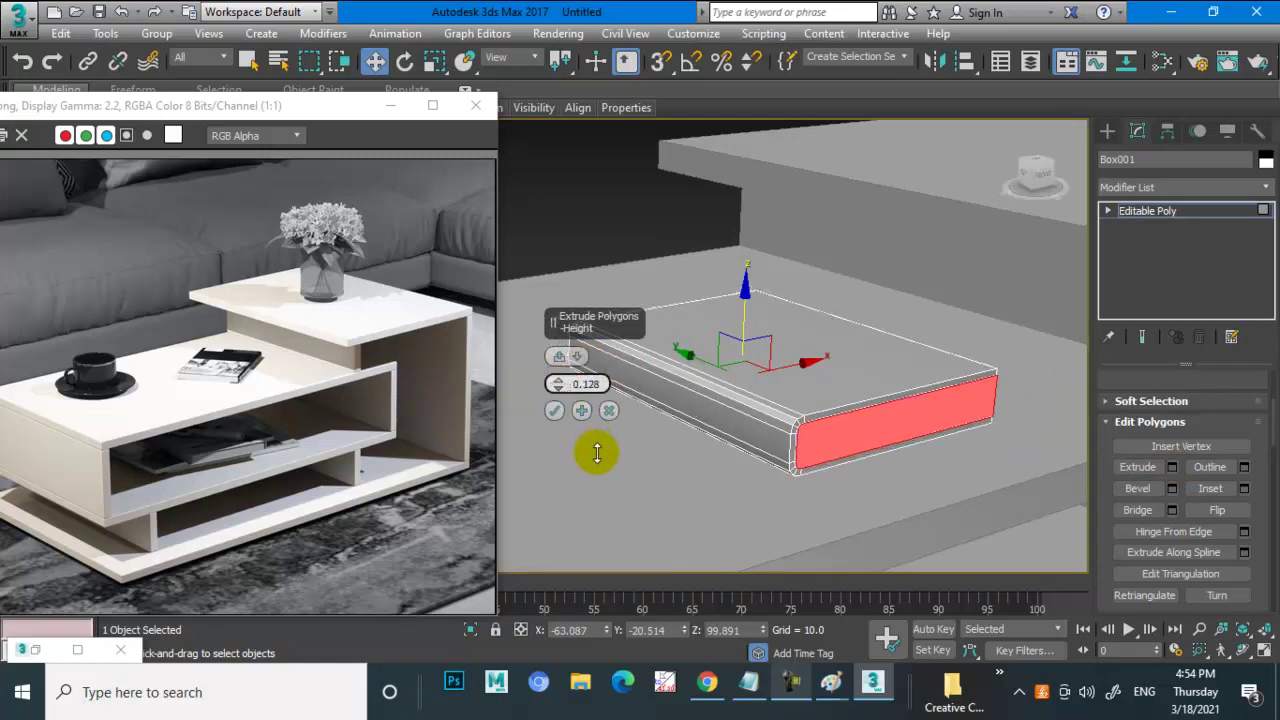
{"action": "left_click", "coordinate": [555, 411]}
{"action": "middle_click_drag", "start_coordinate": [690, 302], "coordinate": [987, 337], "text": "alt"}
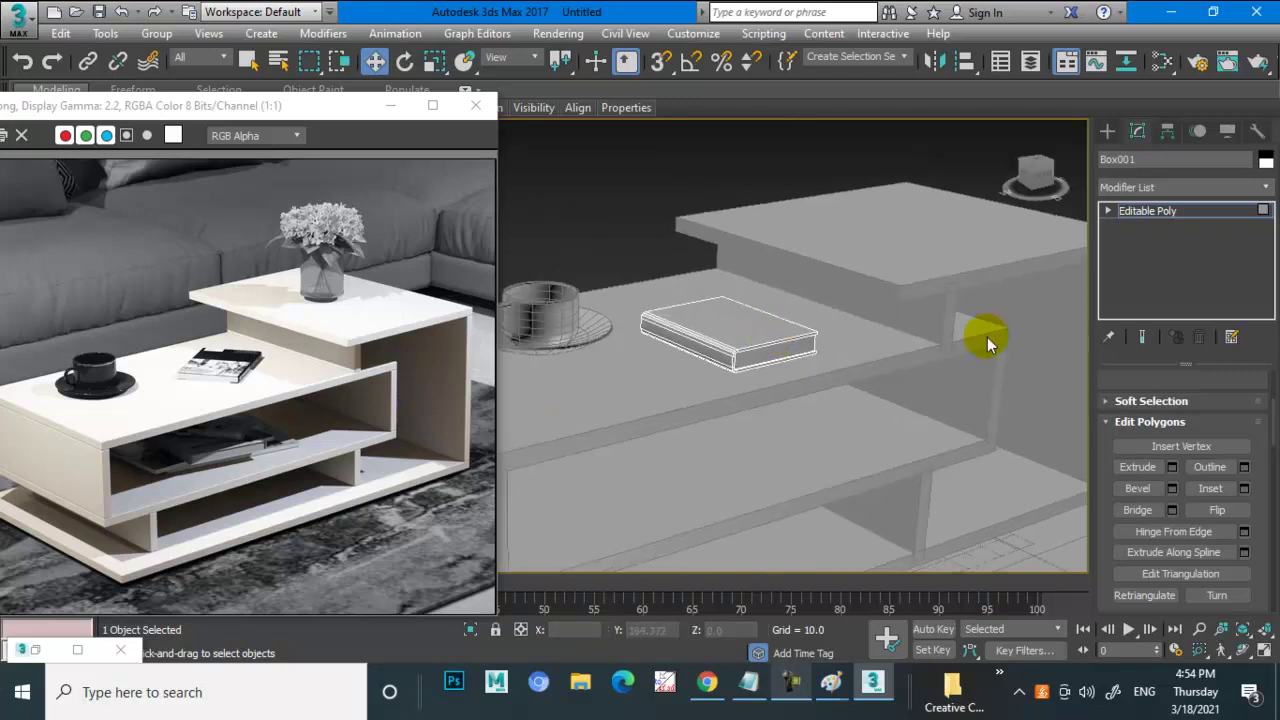
- Return to object level and turn the top book slightly
{"action": "left_click", "coordinate": [1176, 218]}
{"action": "mouse_move", "coordinate": [771, 337]}
{"action": "middle_mouse_down", "text": "alt"}
{"action": "mouse_move", "coordinate": [745, 330]}
{"action": "mouse_move", "coordinate": [751, 397]}
{"action": "middle_mouse_up", "text": "alt"}
{"action": "key", "text": "r"}
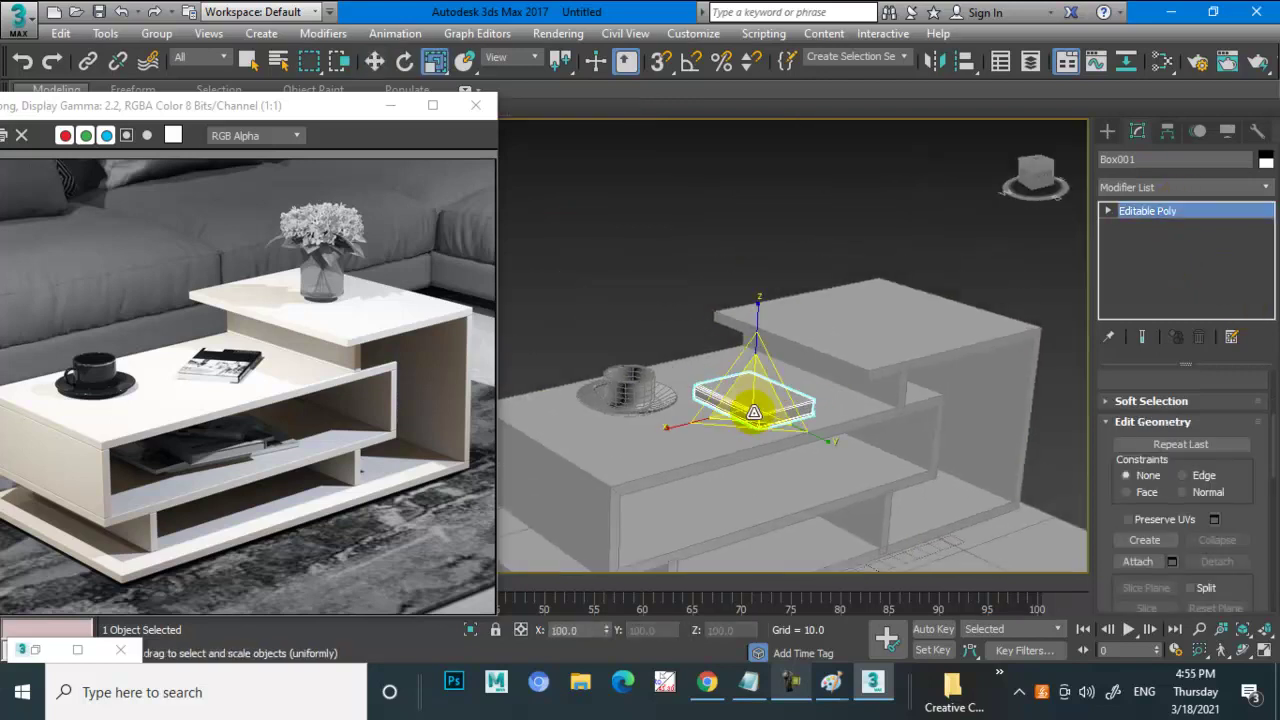
{"action": "key", "text": "e"}
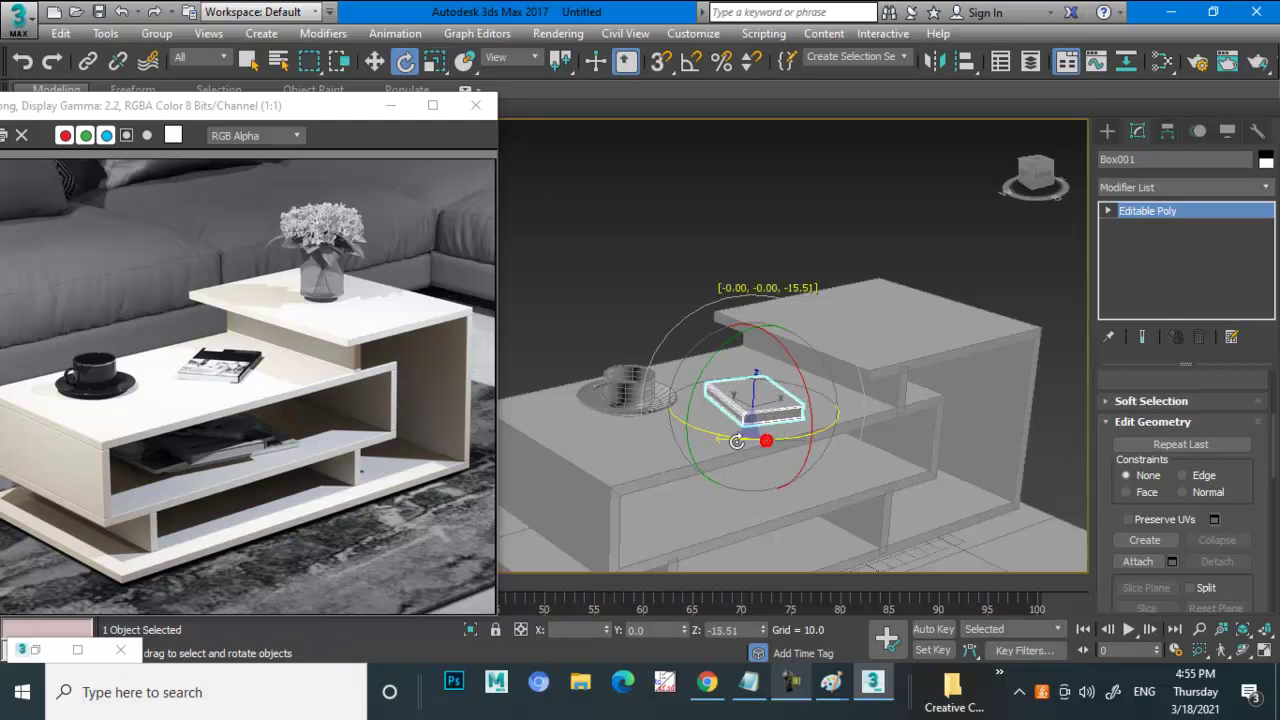
{"action": "key", "text": "w"}
{"action": "middle_click_drag", "start_coordinate": [716, 440], "coordinate": [785, 410], "text": "alt"}
{"action": "scroll", "coordinate": [779, 412], "scroll_direction": "up", "scroll_amount": 4}
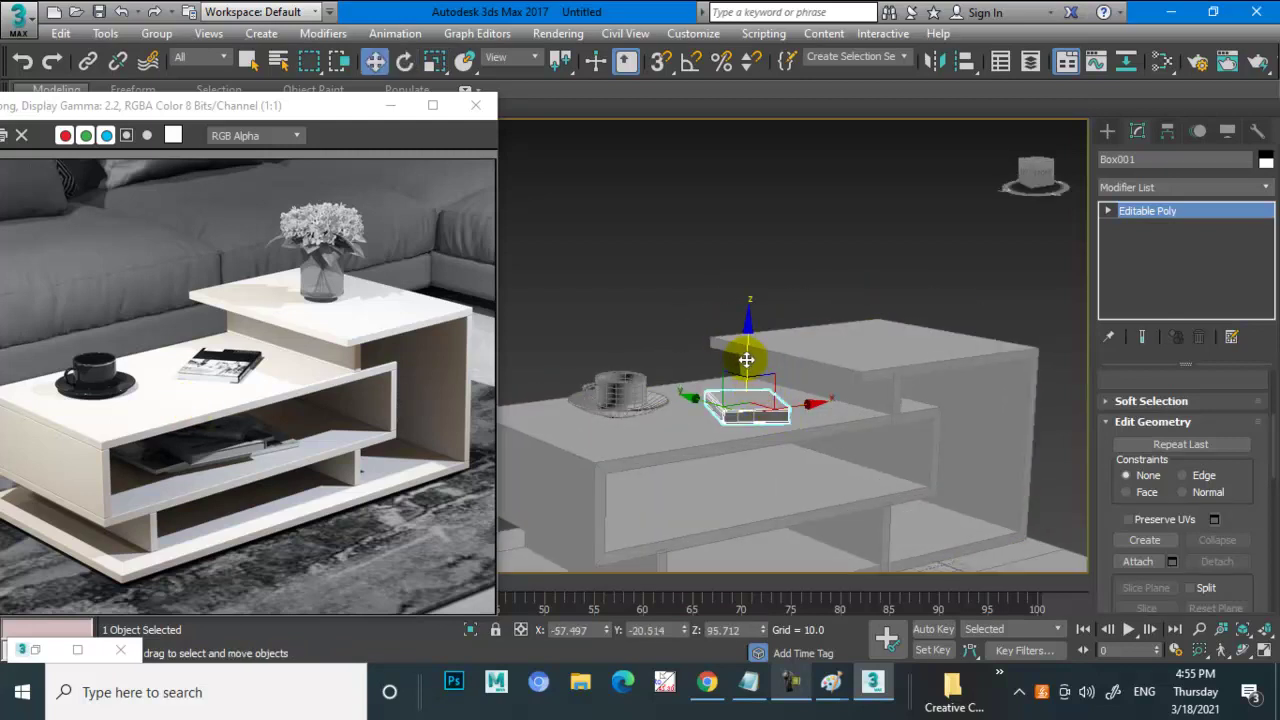
- Copy the book down onto the lower shelf and settle it there
{"action": "left_click_drag", "start_coordinate": [746, 360], "coordinate": [771, 437], "text": "shift"}
{"action": "left_click", "coordinate": [658, 420]}
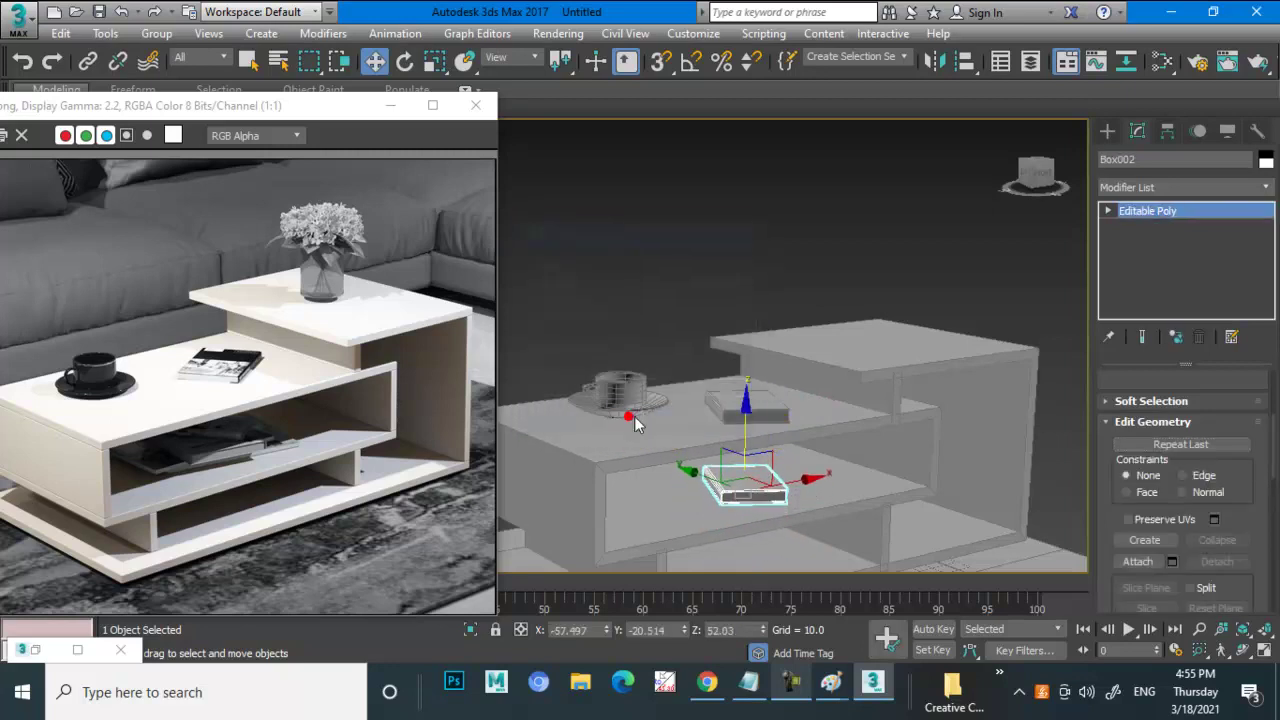
{"action": "scroll", "coordinate": [819, 448], "scroll_direction": "up", "scroll_amount": 5}
{"action": "mouse_move", "coordinate": [857, 491]}
{"action": "middle_mouse_down", "text": "alt"}
{"action": "mouse_move", "coordinate": [743, 406]}
{"action": "mouse_move", "coordinate": [800, 400]}
{"action": "mouse_move", "coordinate": [645, 288]}
{"action": "middle_mouse_up", "text": "alt"}
{"action": "left_click_drag", "start_coordinate": [672, 302], "coordinate": [679, 313]}
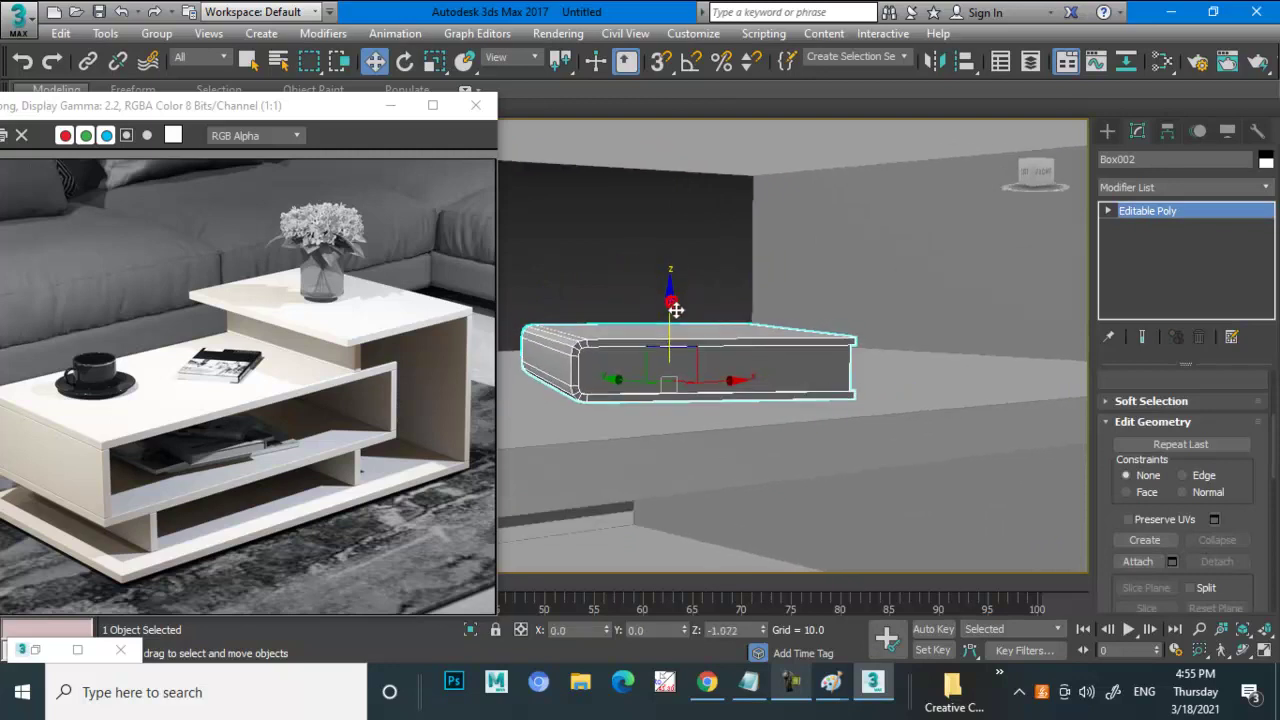
{"action": "middle_click_drag", "start_coordinate": [680, 313], "coordinate": [687, 362], "text": "alt"}
- Stack a second book copy on top, turned about 44 degrees
{"action": "mouse_move", "coordinate": [692, 297]}
{"action": "left_mouse_down", "text": "shift"}
{"action": "mouse_move", "coordinate": [691, 280]}
{"action": "mouse_move", "coordinate": [705, 306]}
{"action": "left_mouse_up", "text": "shift"}
{"action": "left_click", "coordinate": [643, 421]}
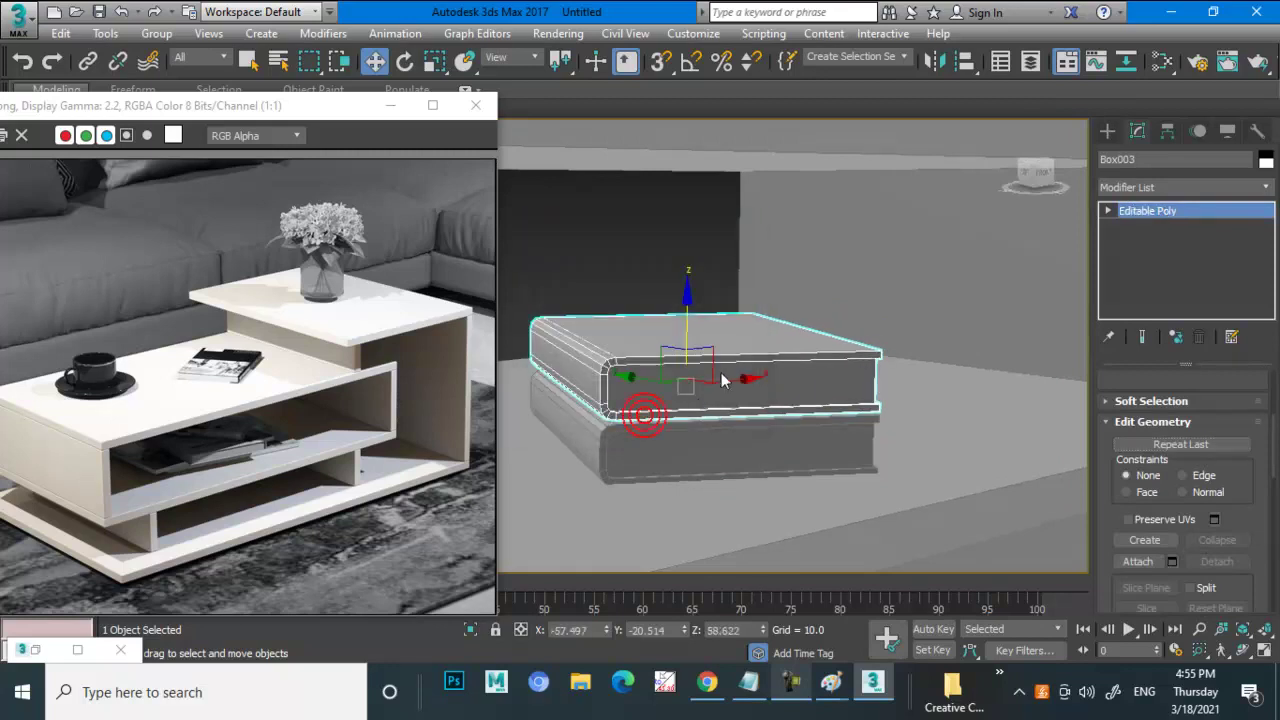
{"action": "key", "text": "r"}
{"action": "scroll", "coordinate": [688, 374], "scroll_direction": "up", "scroll_amount": 2}
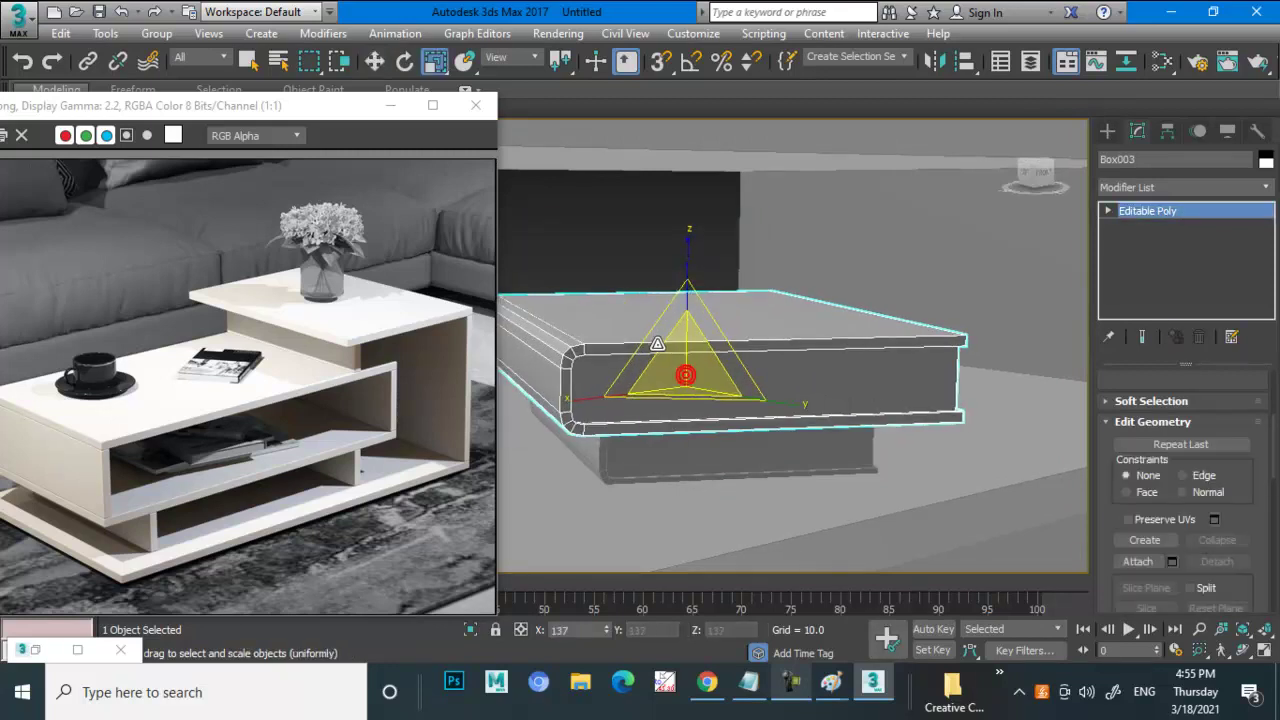
{"action": "scroll", "coordinate": [720, 366], "scroll_direction": "up", "scroll_amount": 2}
{"action": "key", "text": "e"}
{"action": "left_click_drag", "start_coordinate": [694, 400], "coordinate": [826, 386]}
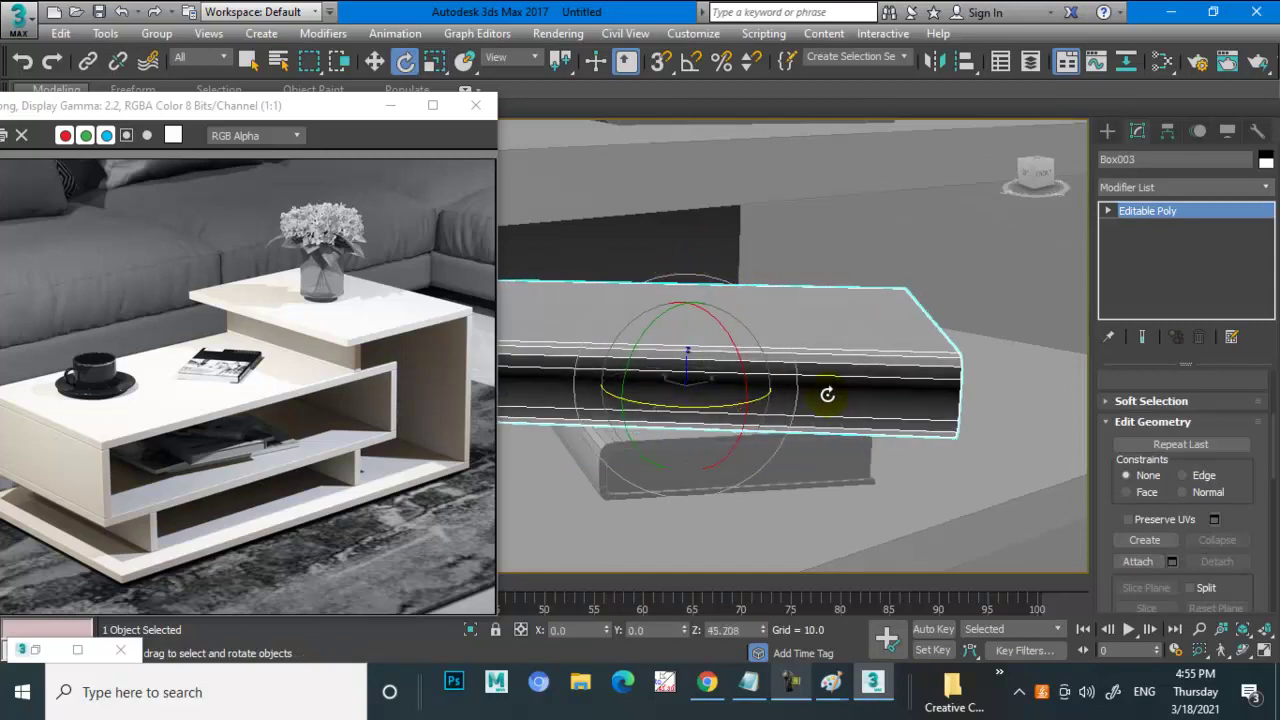
{"action": "key", "text": "w"}
{"action": "scroll", "coordinate": [767, 394], "scroll_direction": "down", "scroll_amount": 3}
{"action": "middle_click_drag", "start_coordinate": [767, 394], "coordinate": [793, 384], "text": "alt"}
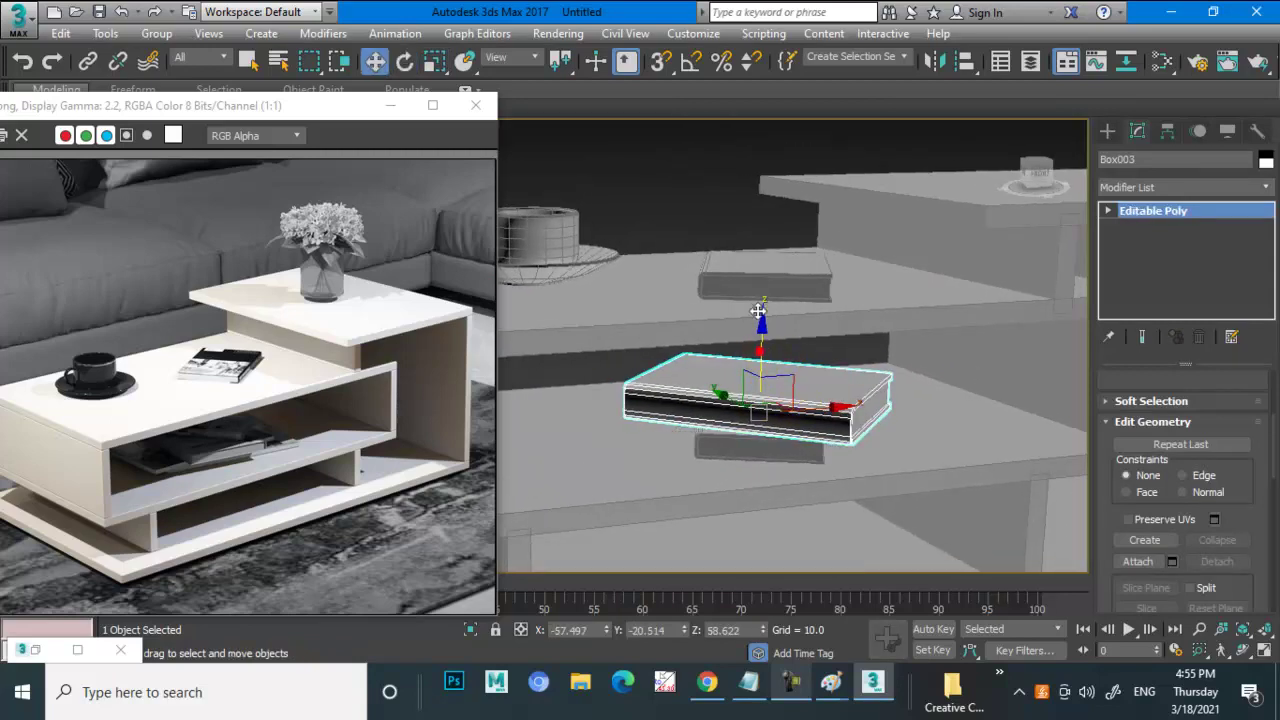
- Add a third book copy on the stack, shrunk to about 86%, then deselect
{"action": "left_click_drag", "start_coordinate": [759, 311], "coordinate": [762, 287], "text": "shift"}
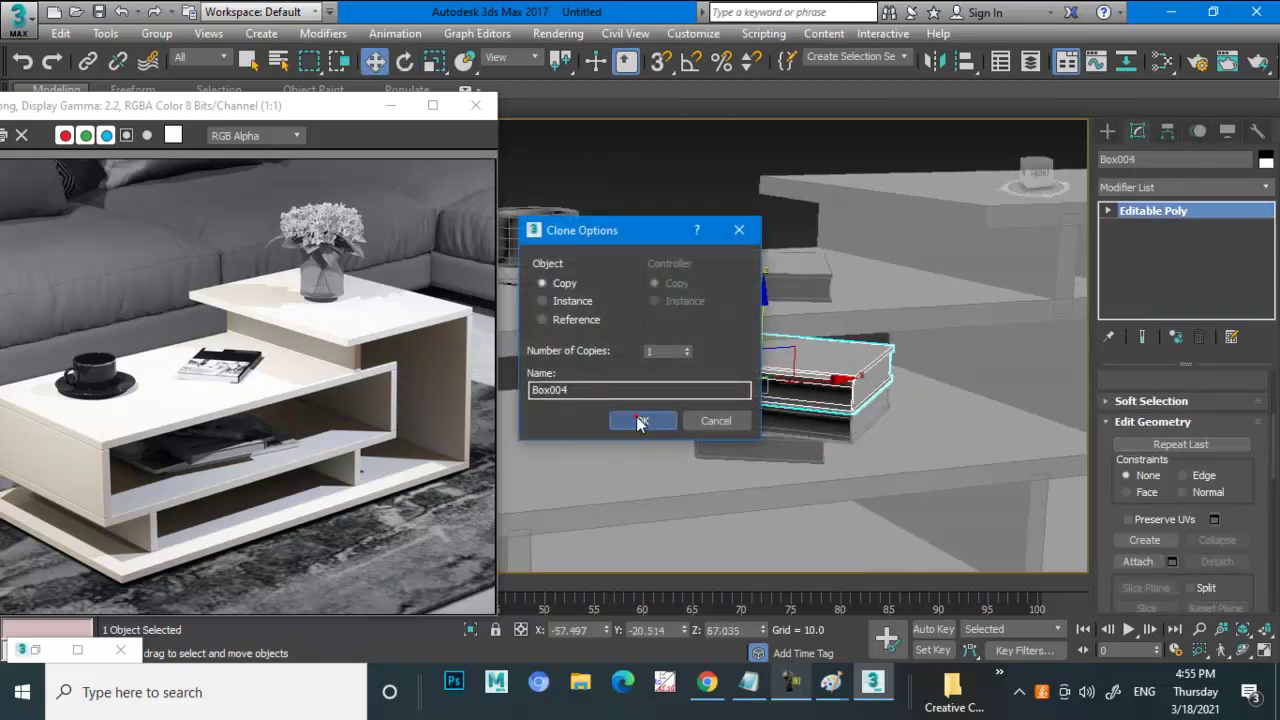
{"action": "left_click", "coordinate": [640, 423]}
{"action": "key", "text": "r"}
{"action": "mouse_move", "coordinate": [776, 385]}
{"action": "left_mouse_down"}
{"action": "mouse_move", "coordinate": [781, 410]}
{"action": "mouse_move", "coordinate": [766, 400]}
{"action": "left_mouse_up"}
{"action": "key", "text": "e"}
{"action": "scroll", "coordinate": [800, 410], "scroll_direction": "down", "scroll_amount": 5}
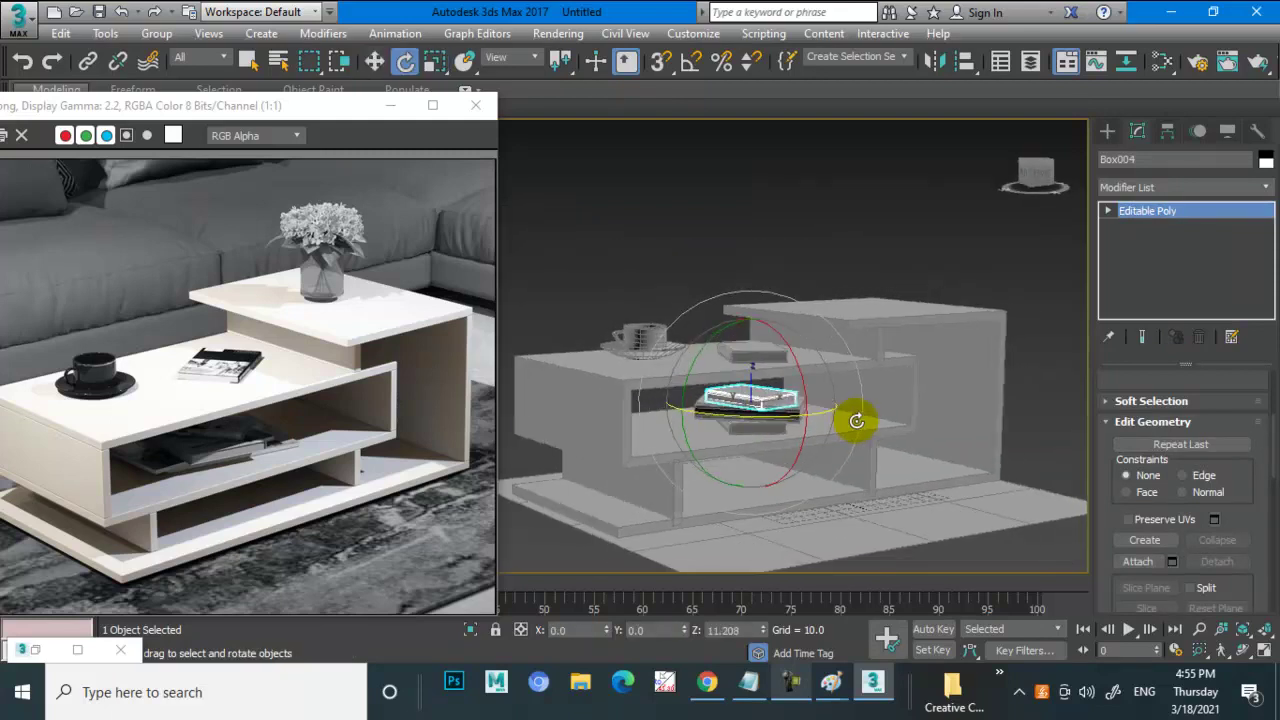
{"action": "key", "text": "w"}
{"action": "left_click", "coordinate": [817, 209]}
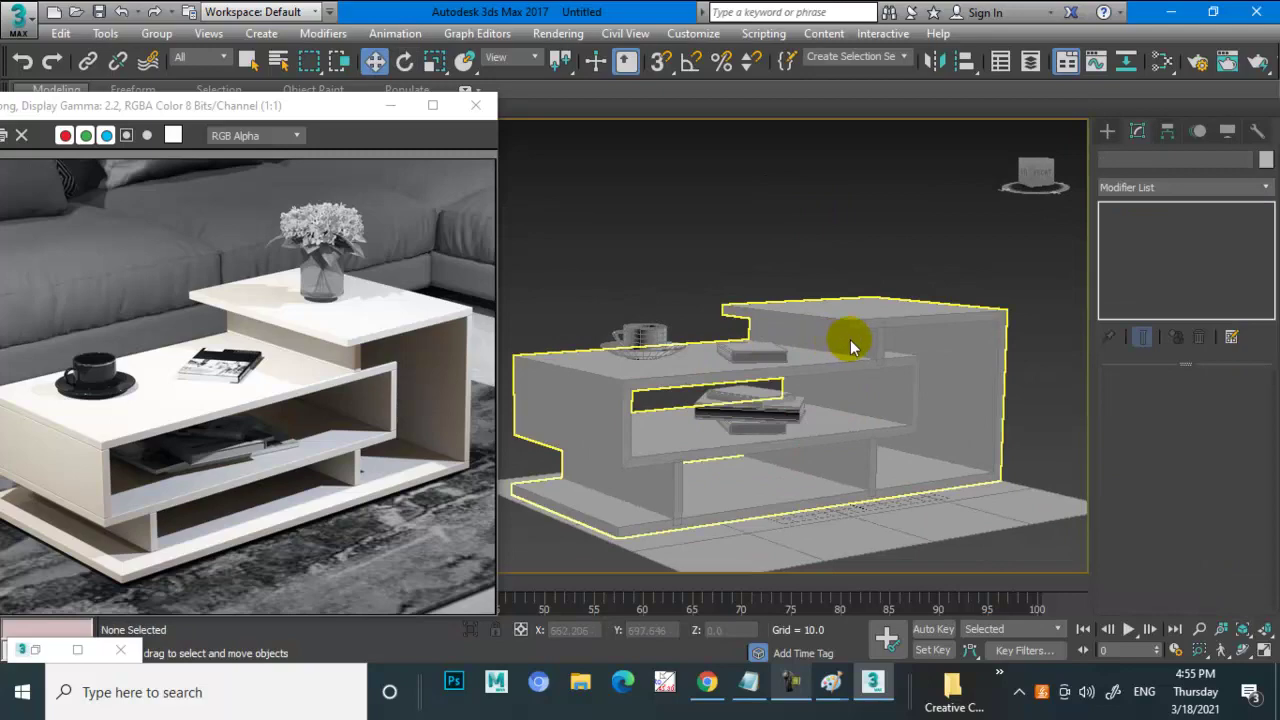
- Save the scene in the Desktop folder under the name 'table'
{"action": "key", "text": "ctrl+s"}
{"action": "left_click", "coordinate": [70, 185]}
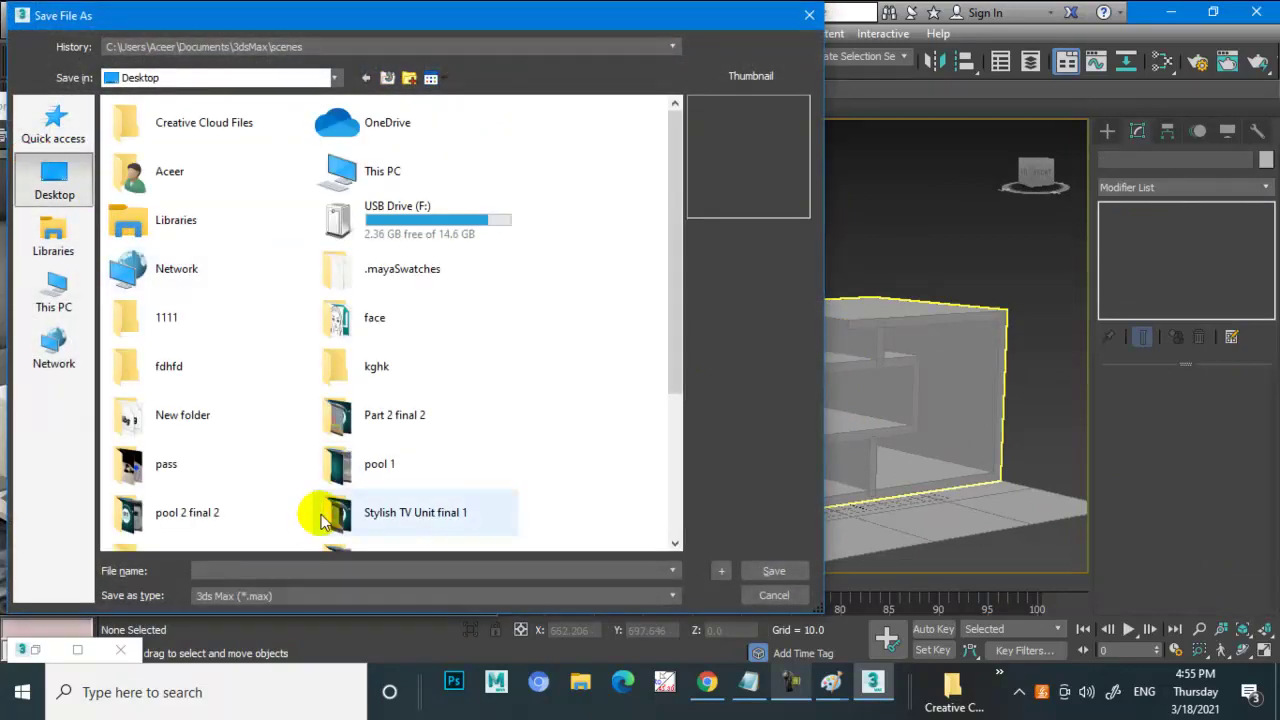
{"action": "type", "text": "tabl"}
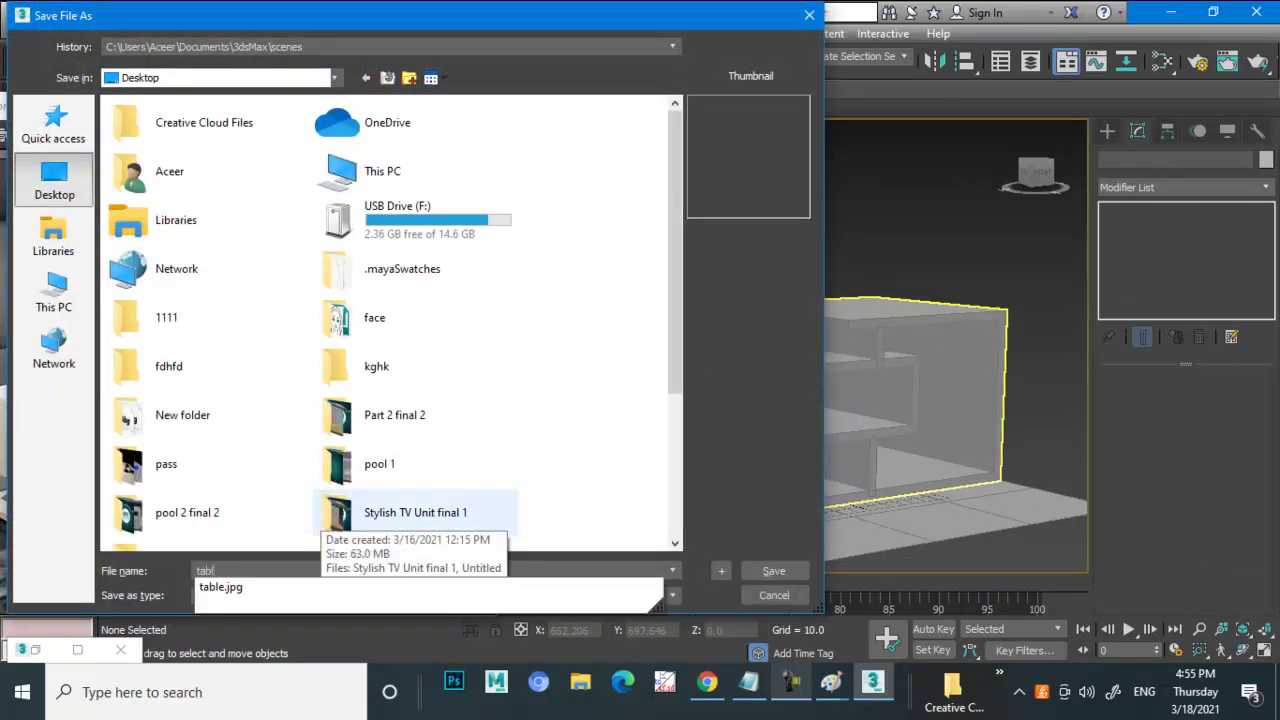
{"action": "type", "text": "e"}
{"action": "key", "text": "Return"}
{"action": "middle_click_drag", "start_coordinate": [796, 481], "coordinate": [794, 437], "text": "alt"}
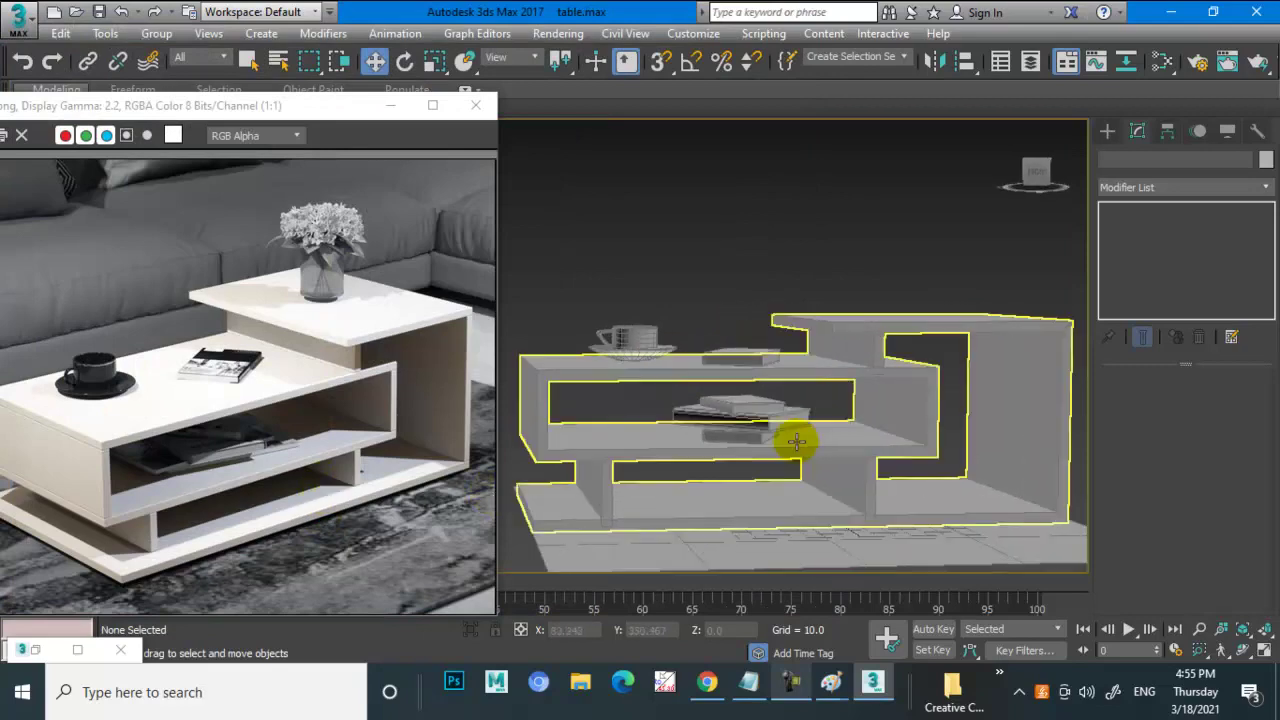
{"action": "scroll", "coordinate": [794, 437], "scroll_direction": "down", "scroll_amount": 2}
- Place a small cylinder near the table's corner in the Top view
{"action": "key", "text": "alt+w"}
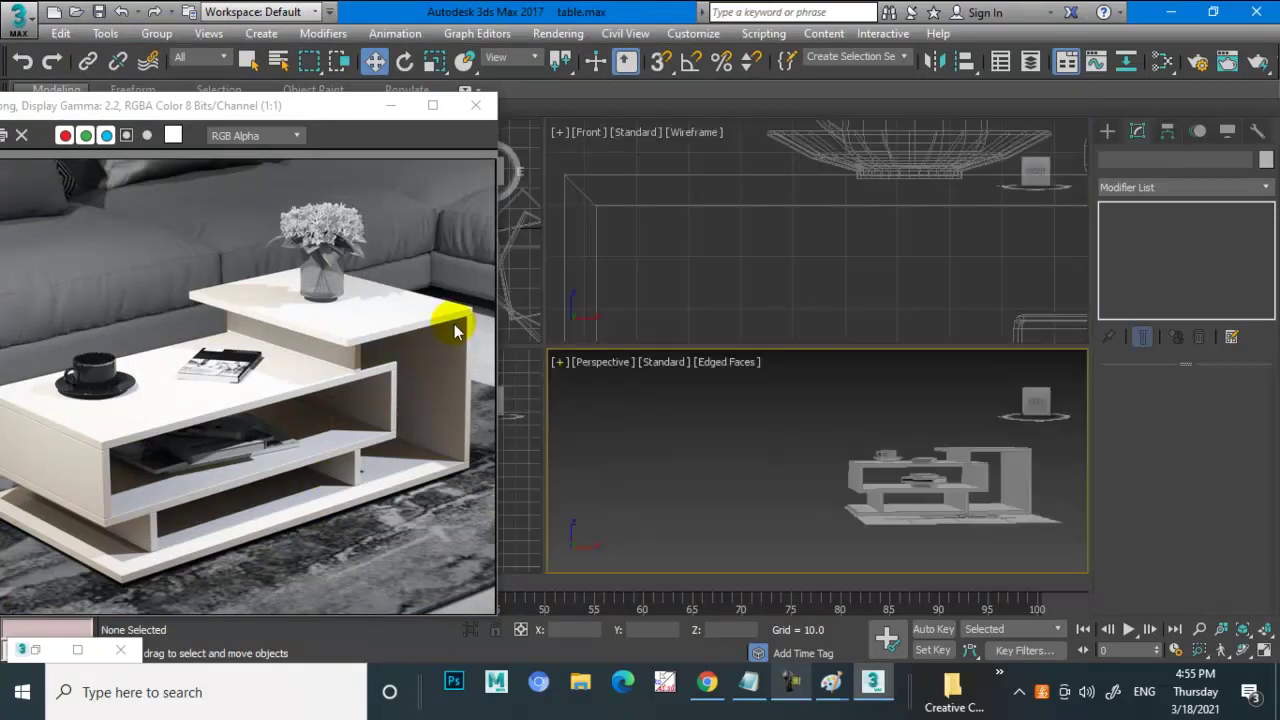
{"action": "key", "text": "alt+w"}
{"action": "middle_click_drag", "start_coordinate": [609, 309], "coordinate": [810, 333]}
{"action": "scroll", "coordinate": [677, 316], "scroll_direction": "up", "scroll_amount": 4}
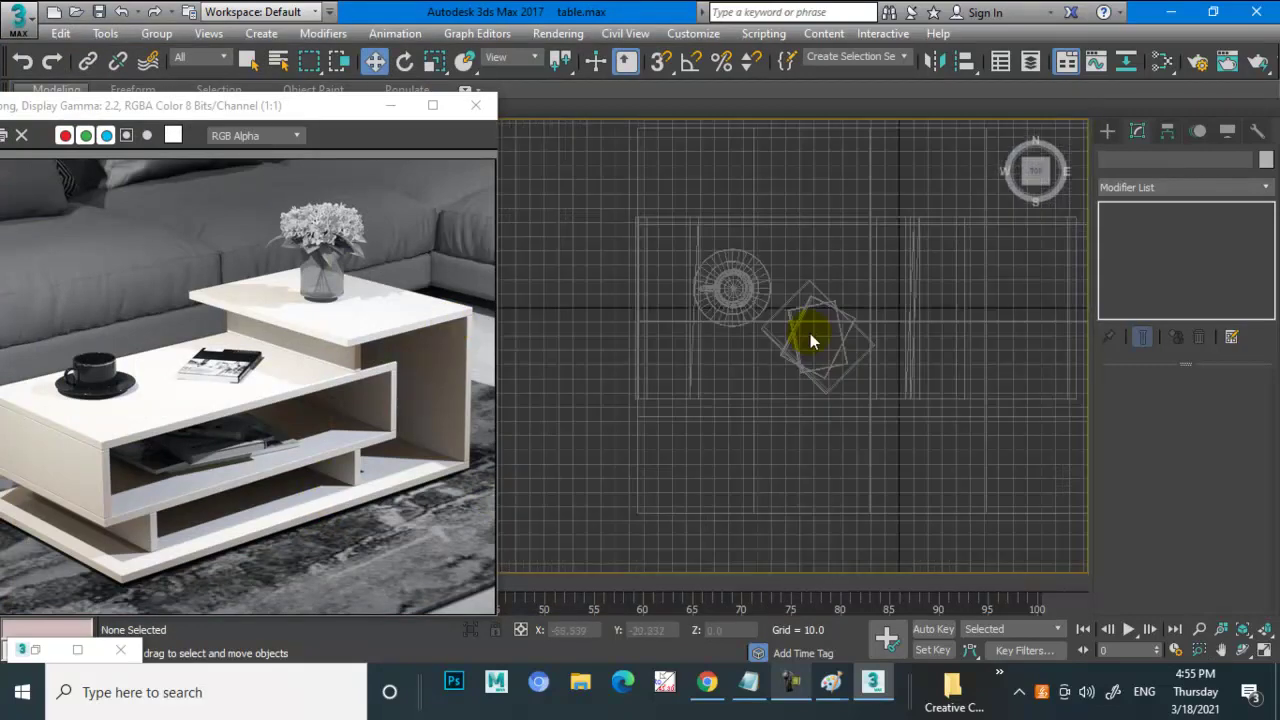
{"action": "scroll", "coordinate": [830, 335], "scroll_direction": "up", "scroll_amount": 1}
{"action": "left_click", "coordinate": [1109, 132]}
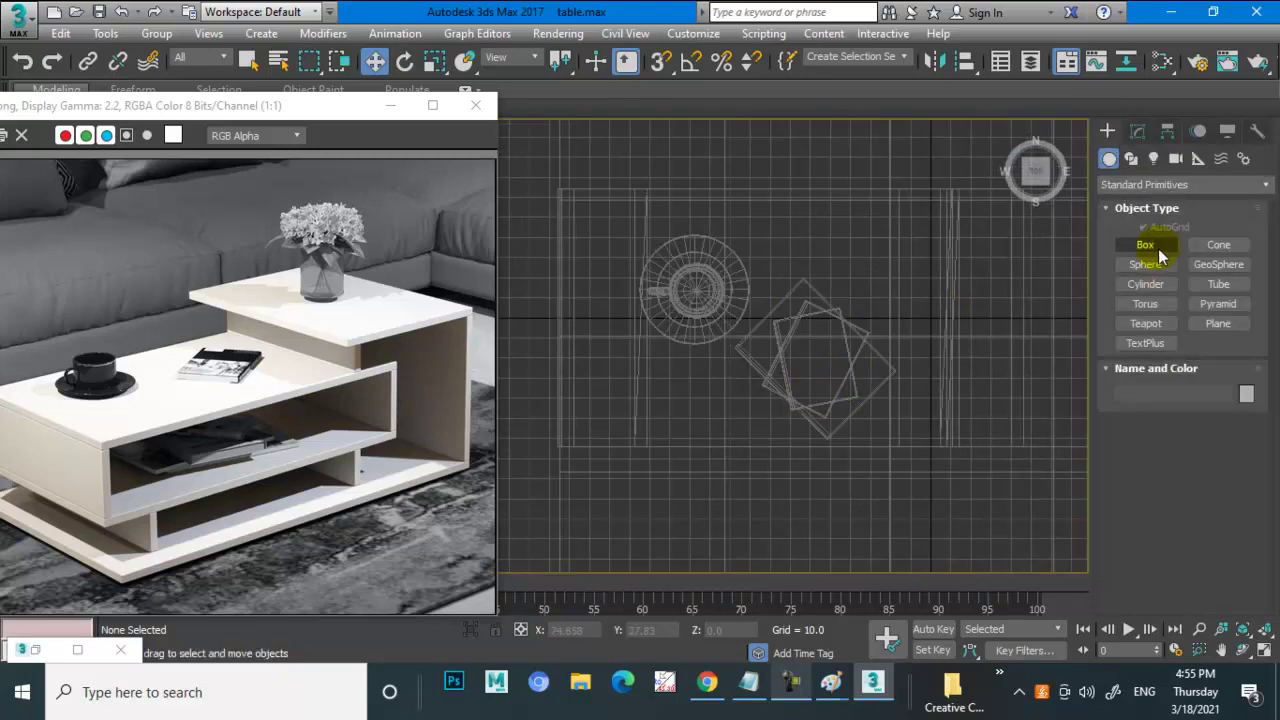
{"action": "left_click", "coordinate": [1212, 265]}
{"action": "left_click", "coordinate": [1146, 284]}
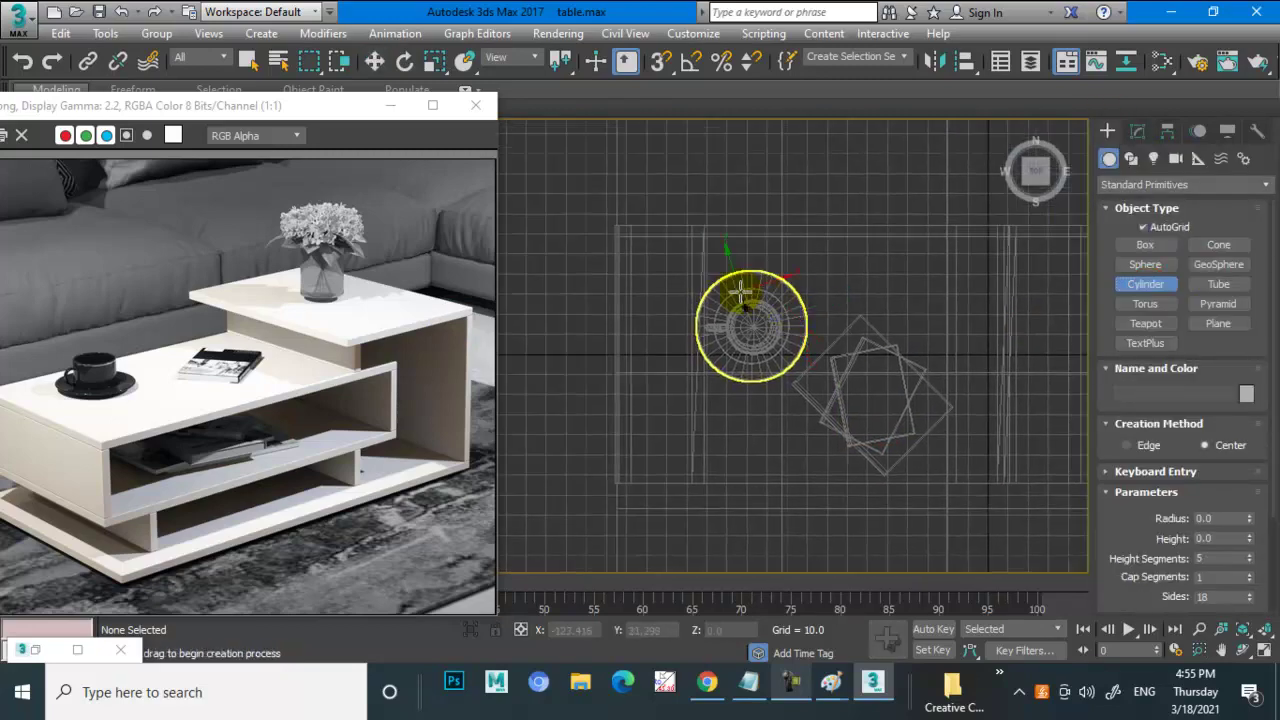
{"action": "scroll", "coordinate": [737, 294], "scroll_direction": "up", "scroll_amount": 2}
{"action": "left_click", "coordinate": [643, 244]}
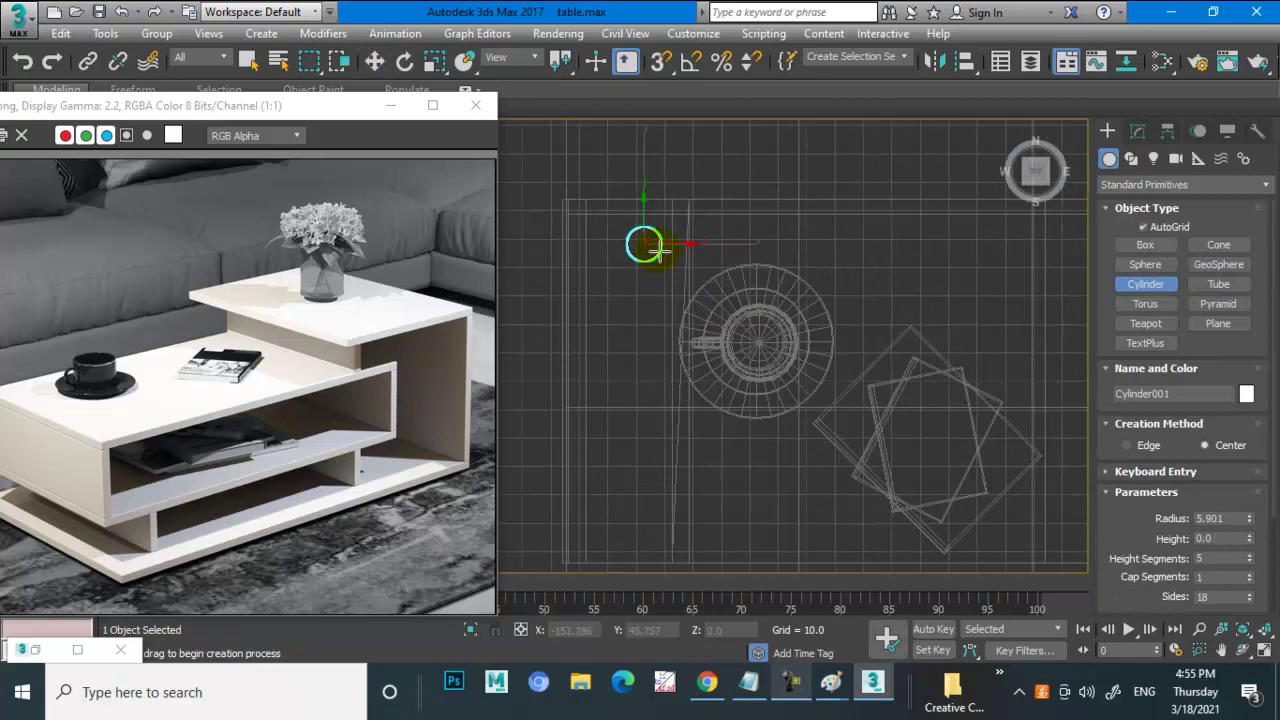
- Inspect the new cylinder in Perspective and set up uniform scaling
{"action": "key", "text": "w"}
{"action": "key", "text": "alt+w"}
{"action": "key", "text": "alt+w"}
{"action": "middle_click_drag", "start_coordinate": [829, 437], "coordinate": [811, 429], "text": "alt"}
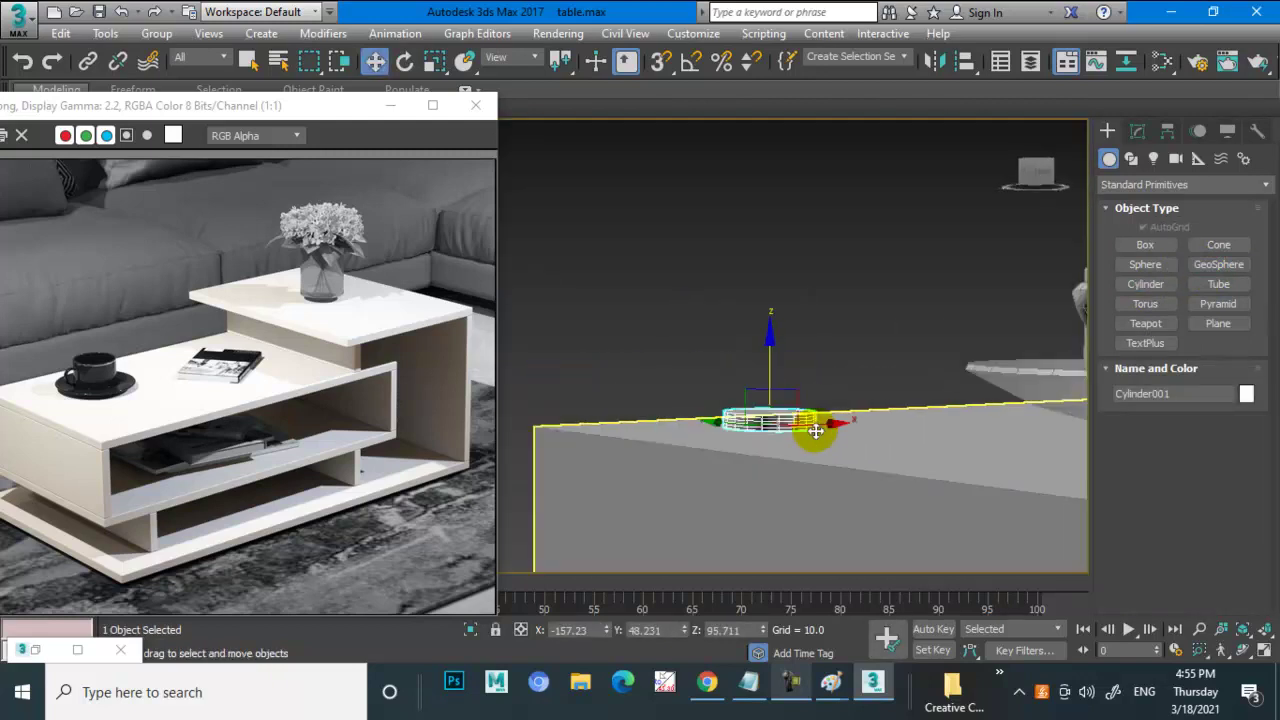
{"action": "scroll", "coordinate": [692, 434], "scroll_direction": "up", "scroll_amount": 2}
{"action": "scroll", "coordinate": [690, 432], "scroll_direction": "down", "scroll_amount": 1}
{"action": "scroll", "coordinate": [777, 434], "scroll_direction": "down", "scroll_amount": 2}
{"action": "scroll", "coordinate": [700, 400], "scroll_direction": "down", "scroll_amount": 2}
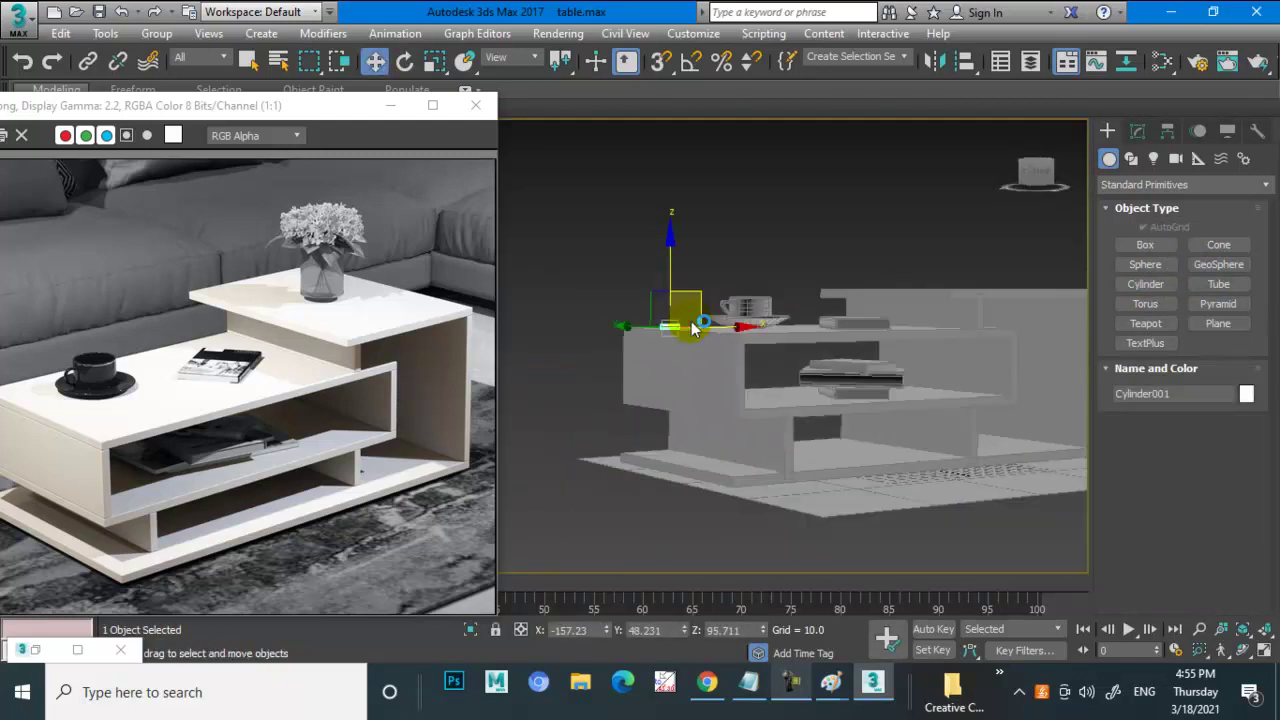
{"action": "scroll", "coordinate": [757, 285], "scroll_direction": "down", "scroll_amount": 1}
{"action": "key", "text": "r"}
{"action": "key", "text": "ctrl+e"}
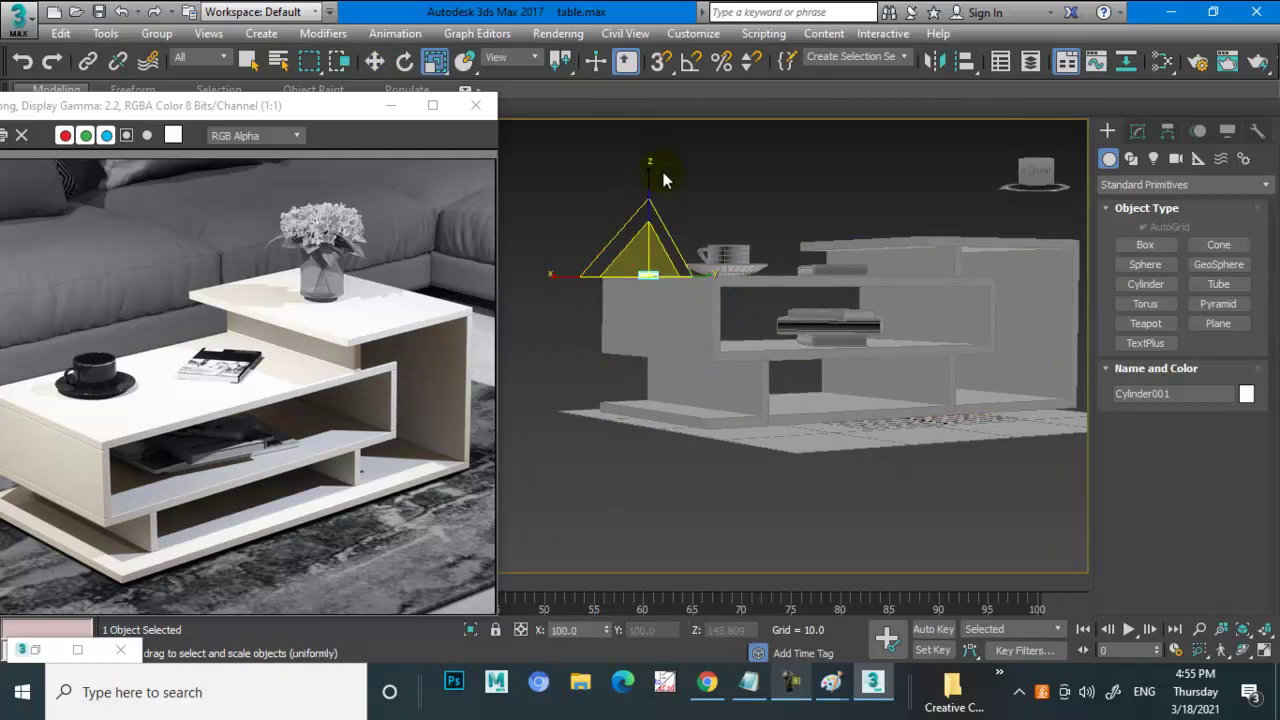
{"action": "key", "text": "ctrl+e"}
- Raise every scene object except the floor upward
{"action": "key", "text": "ctrl+a"}
{"action": "left_click_drag", "start_coordinate": [935, 522], "coordinate": [971, 445], "text": "alt"}
{"action": "key", "text": "w"}
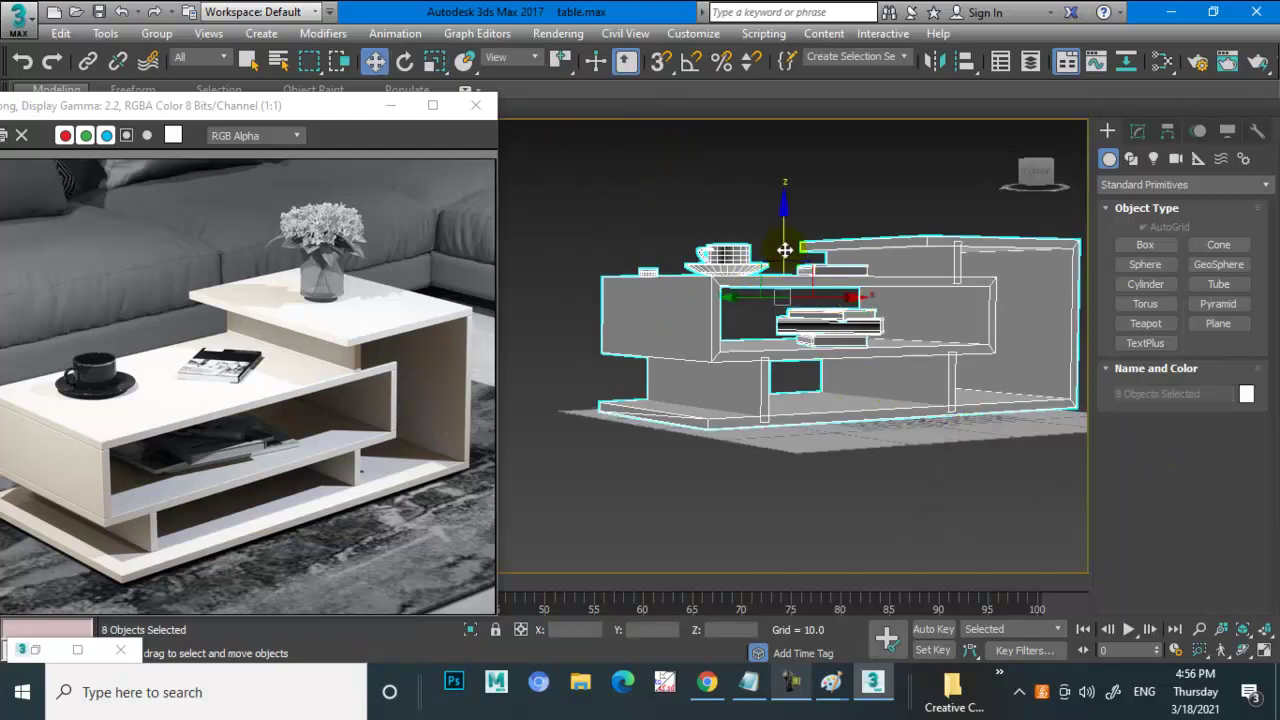
{"action": "left_click_drag", "start_coordinate": [786, 250], "coordinate": [791, 248]}
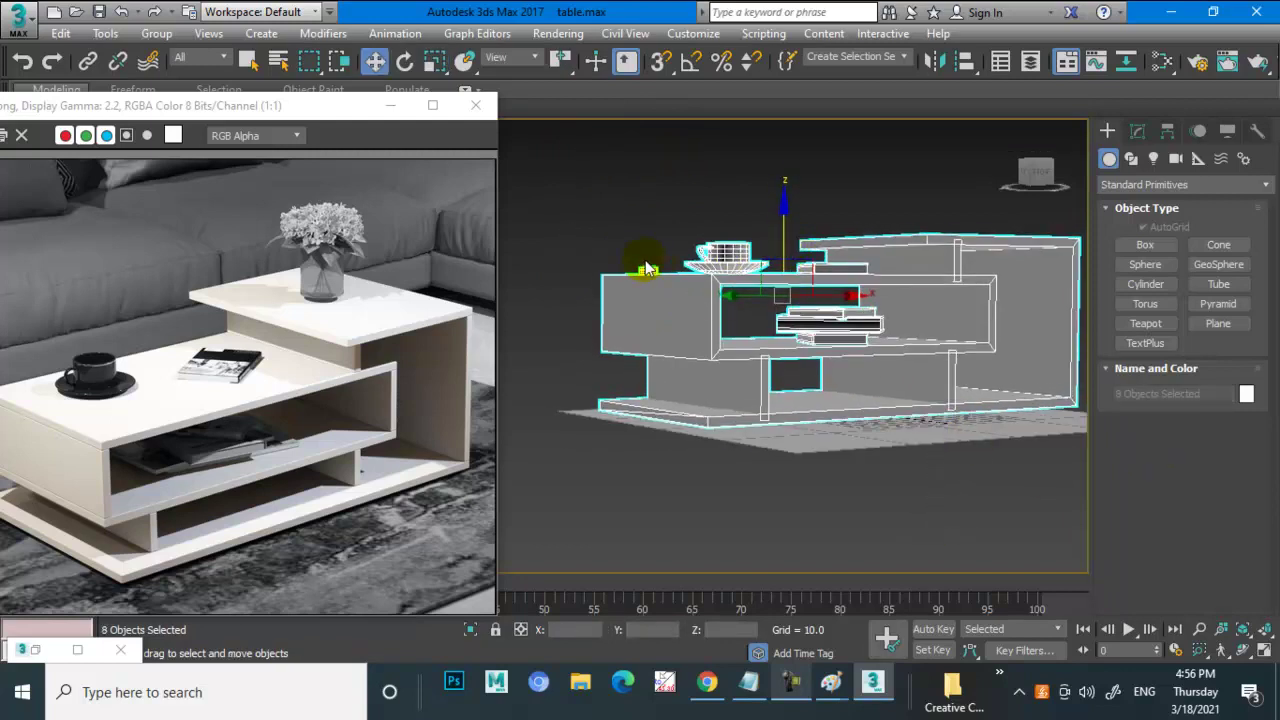
- Lower Cylinder001 toward floor level
{"action": "left_click", "coordinate": [651, 272]}
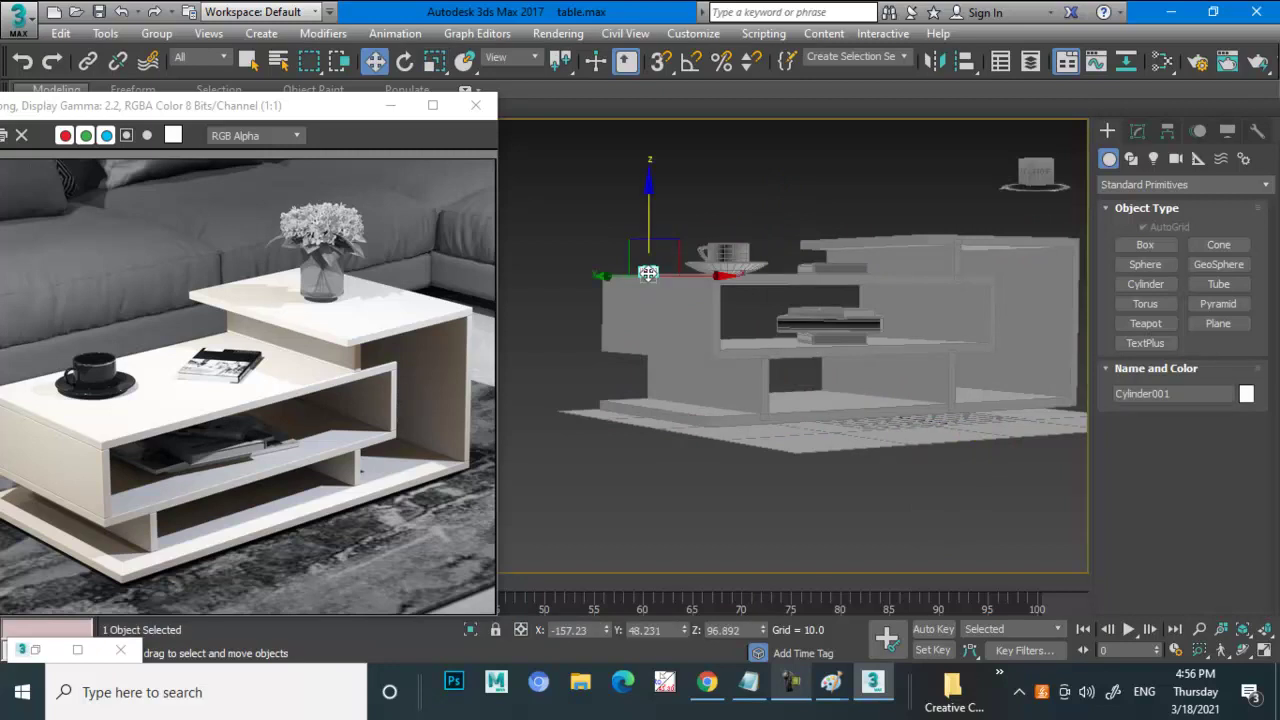
{"action": "left_click_drag", "start_coordinate": [669, 315], "coordinate": [689, 364]}
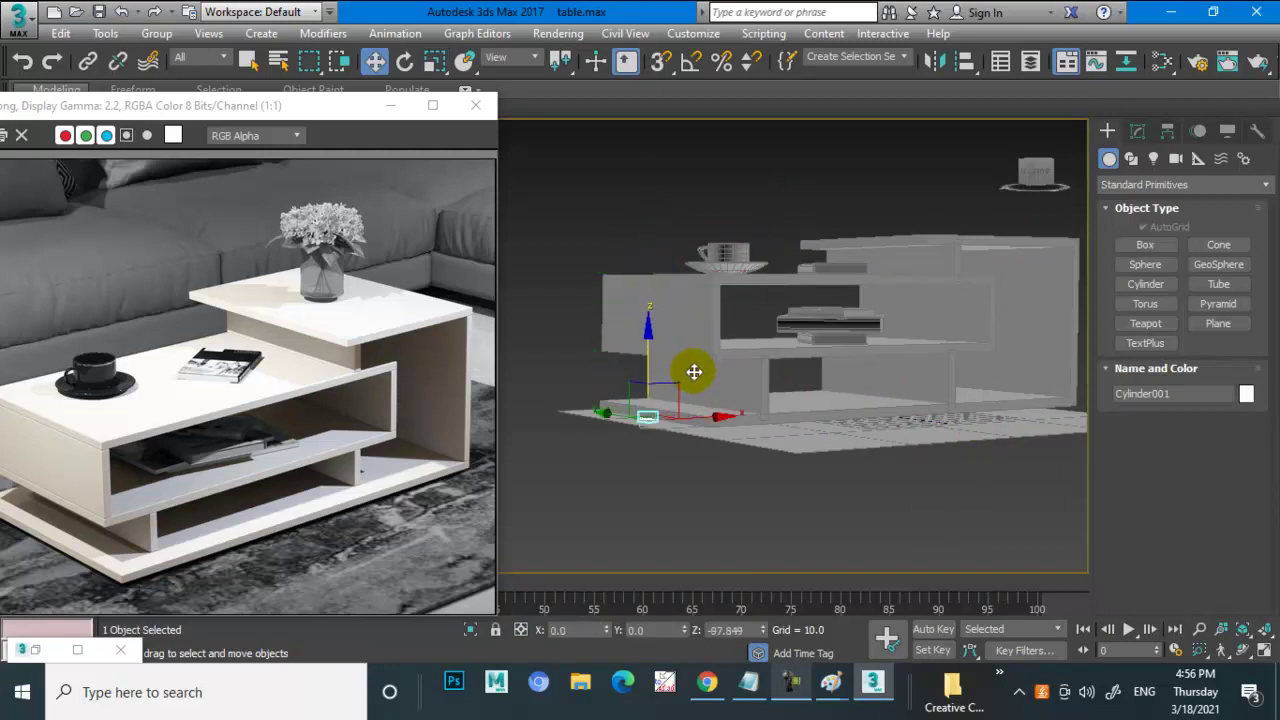
{"action": "key", "text": "z"}
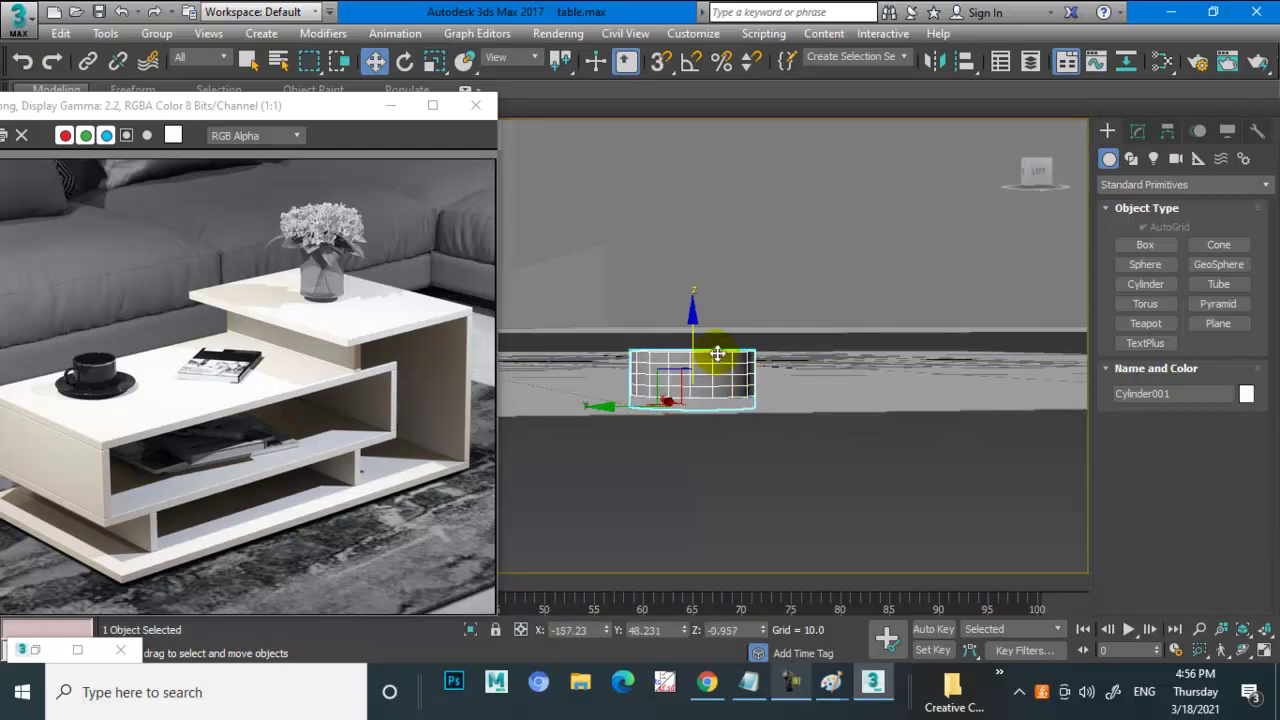
{"action": "key", "text": "r"}
{"action": "mouse_move", "coordinate": [691, 309]}
{"action": "middle_mouse_down", "text": "alt"}
{"action": "mouse_move", "coordinate": [594, 313]}
{"action": "mouse_move", "coordinate": [640, 330]}
{"action": "mouse_move", "coordinate": [694, 386]}
{"action": "mouse_move", "coordinate": [820, 380]}
{"action": "mouse_move", "coordinate": [825, 355]}
{"action": "mouse_move", "coordinate": [640, 335]}
{"action": "mouse_move", "coordinate": [686, 320]}
{"action": "mouse_move", "coordinate": [748, 356]}
{"action": "middle_mouse_up", "text": "alt"}
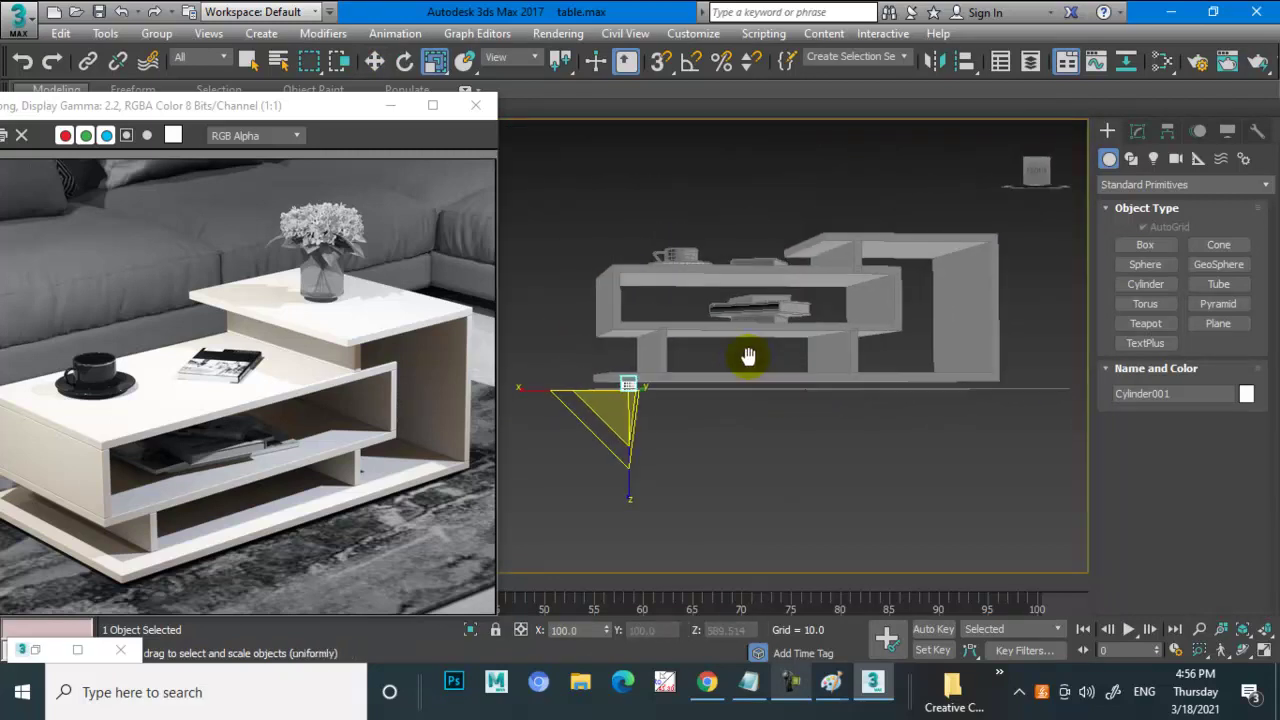
- Move Cylinder001 out from under the table in the Front view
{"action": "key", "text": "alt+w"}
{"action": "key", "text": "alt+w"}
{"action": "key", "text": "z"}
{"action": "scroll", "coordinate": [799, 316], "scroll_direction": "down", "scroll_amount": 4}
{"action": "scroll", "coordinate": [797, 329], "scroll_direction": "down", "scroll_amount": 4}
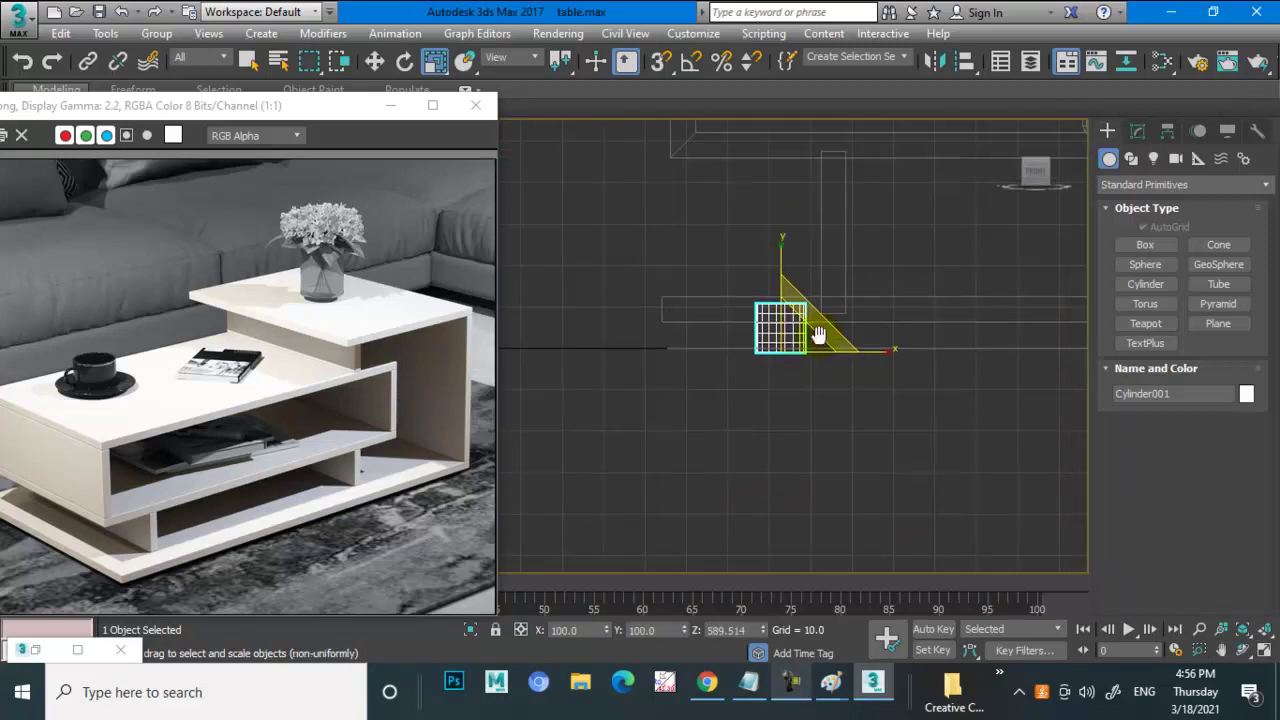
{"action": "middle_click_drag", "start_coordinate": [818, 334], "coordinate": [801, 343]}
{"action": "key", "text": "w"}
{"action": "left_click_drag", "start_coordinate": [765, 300], "coordinate": [646, 322]}
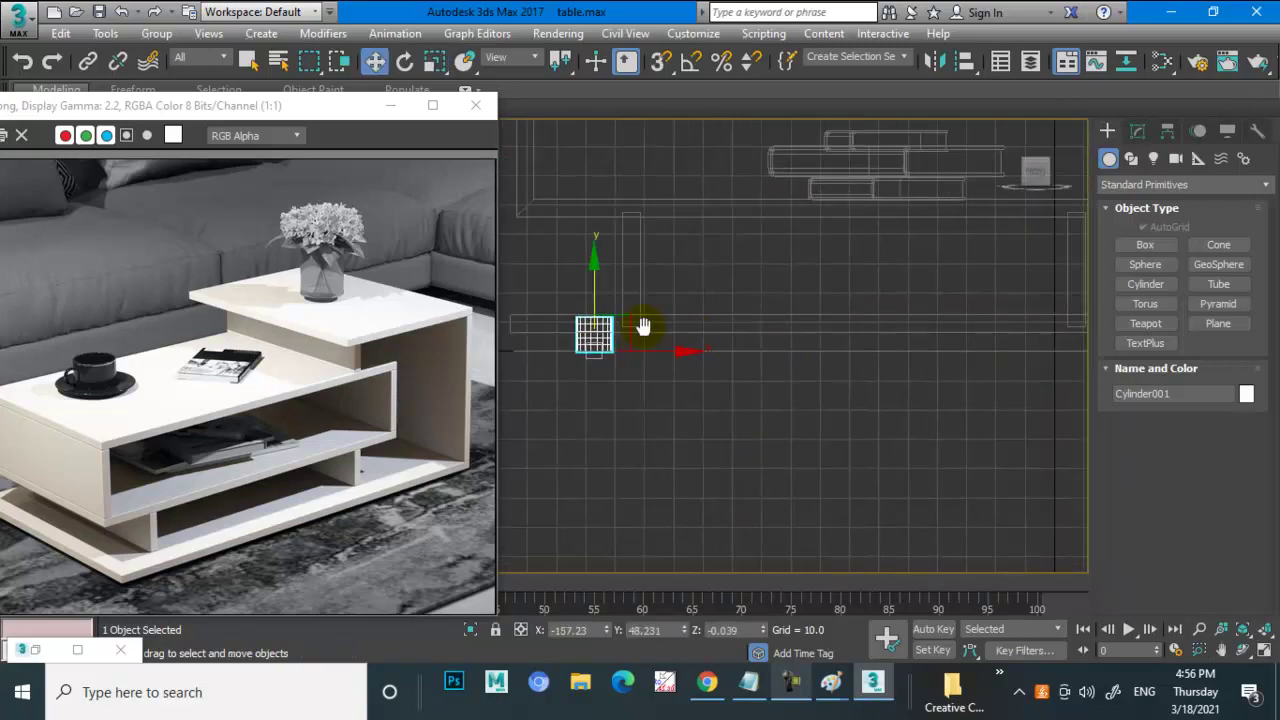
{"action": "scroll", "coordinate": [694, 357], "scroll_direction": "down", "scroll_amount": 4}
{"action": "key", "text": "alt+w"}
{"action": "key", "text": "alt+w"}
{"action": "key", "text": "z"}
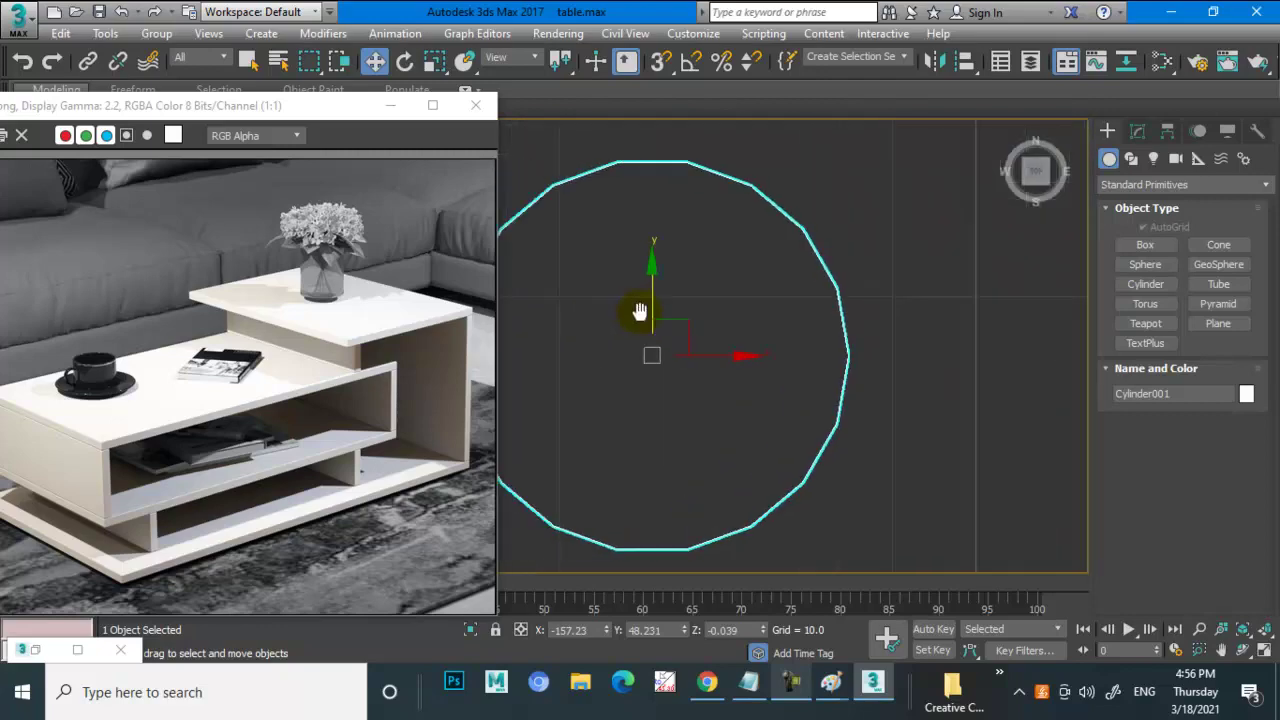
{"action": "scroll", "coordinate": [629, 309], "scroll_direction": "down", "scroll_amount": 4}
{"action": "scroll", "coordinate": [714, 343], "scroll_direction": "down", "scroll_amount": 4}
- Raise the turned leg slightly beneath the table top
{"action": "middle_click_drag", "start_coordinate": [669, 293], "coordinate": [687, 322]}
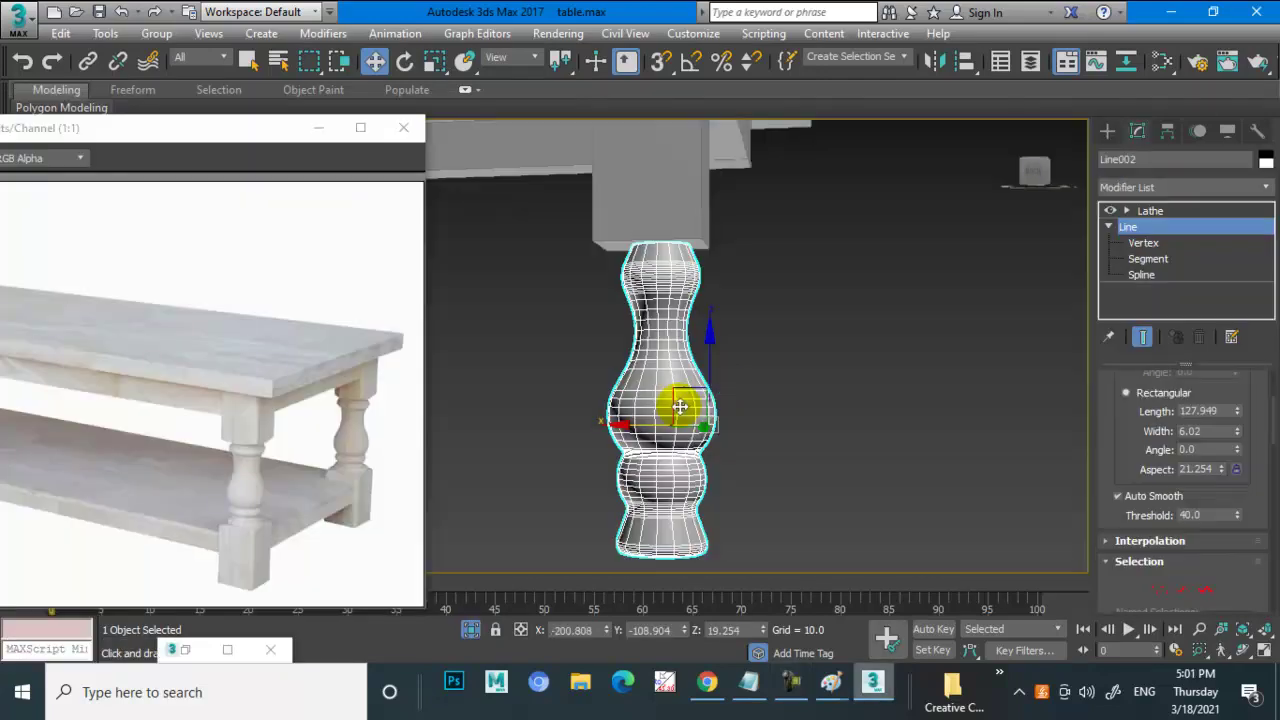
{"action": "left_click_drag", "start_coordinate": [708, 366], "coordinate": [671, 343]}
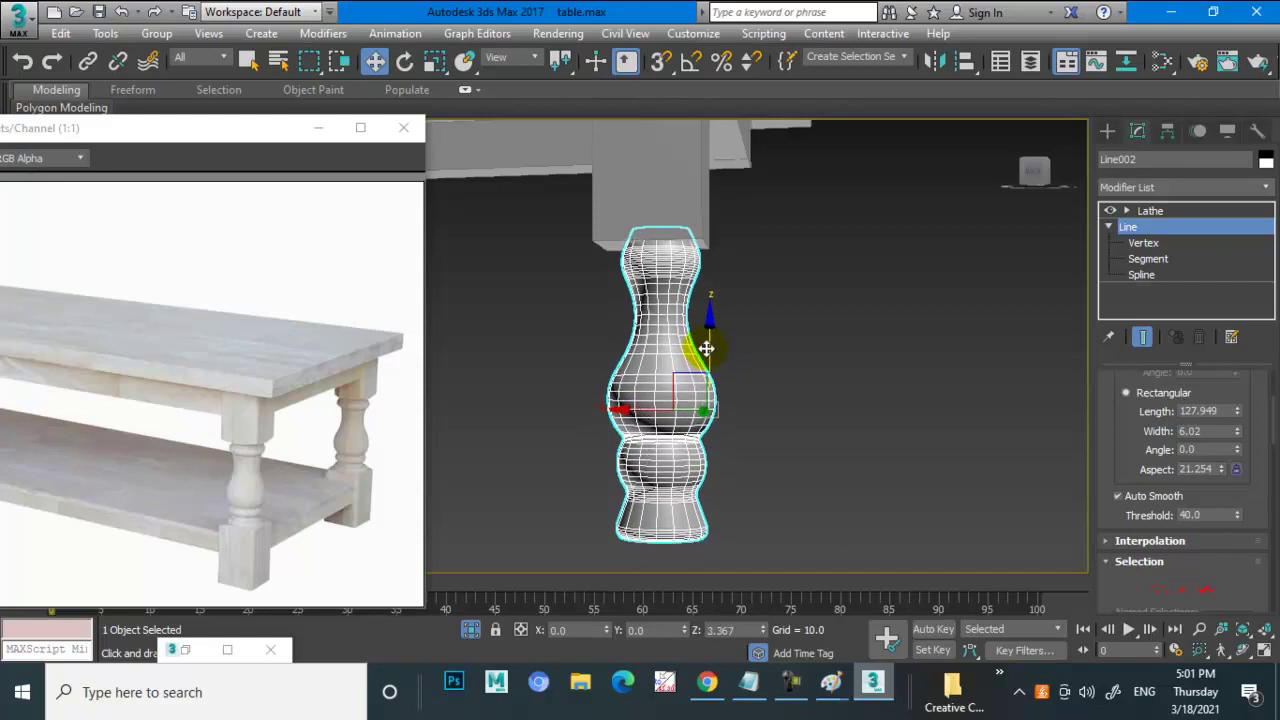
{"action": "middle_click_drag", "start_coordinate": [671, 343], "coordinate": [749, 357]}
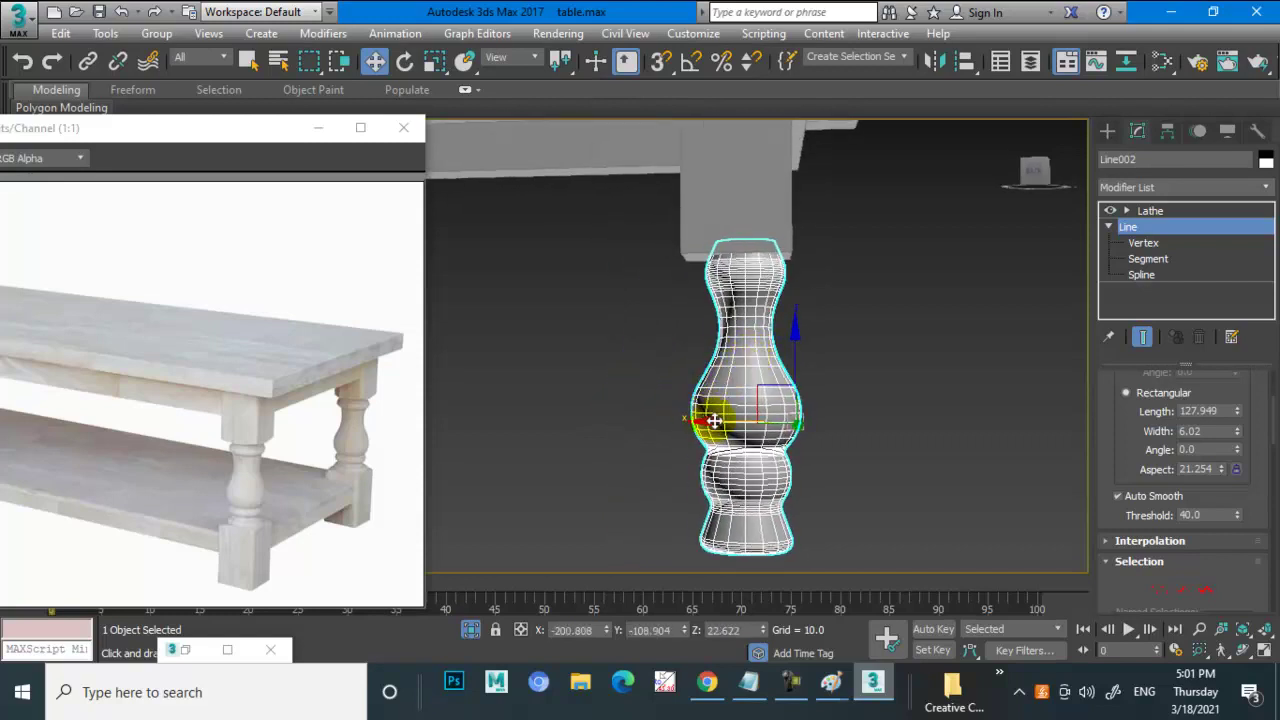
{"action": "scroll", "coordinate": [730, 410], "scroll_direction": "down", "scroll_amount": 3}
{"action": "mouse_move", "coordinate": [766, 400]}
{"action": "middle_mouse_down", "text": "alt"}
{"action": "mouse_move", "coordinate": [694, 371]}
{"action": "mouse_move", "coordinate": [574, 385]}
{"action": "mouse_move", "coordinate": [786, 391]}
{"action": "mouse_move", "coordinate": [781, 356]}
{"action": "middle_mouse_up", "text": "alt"}
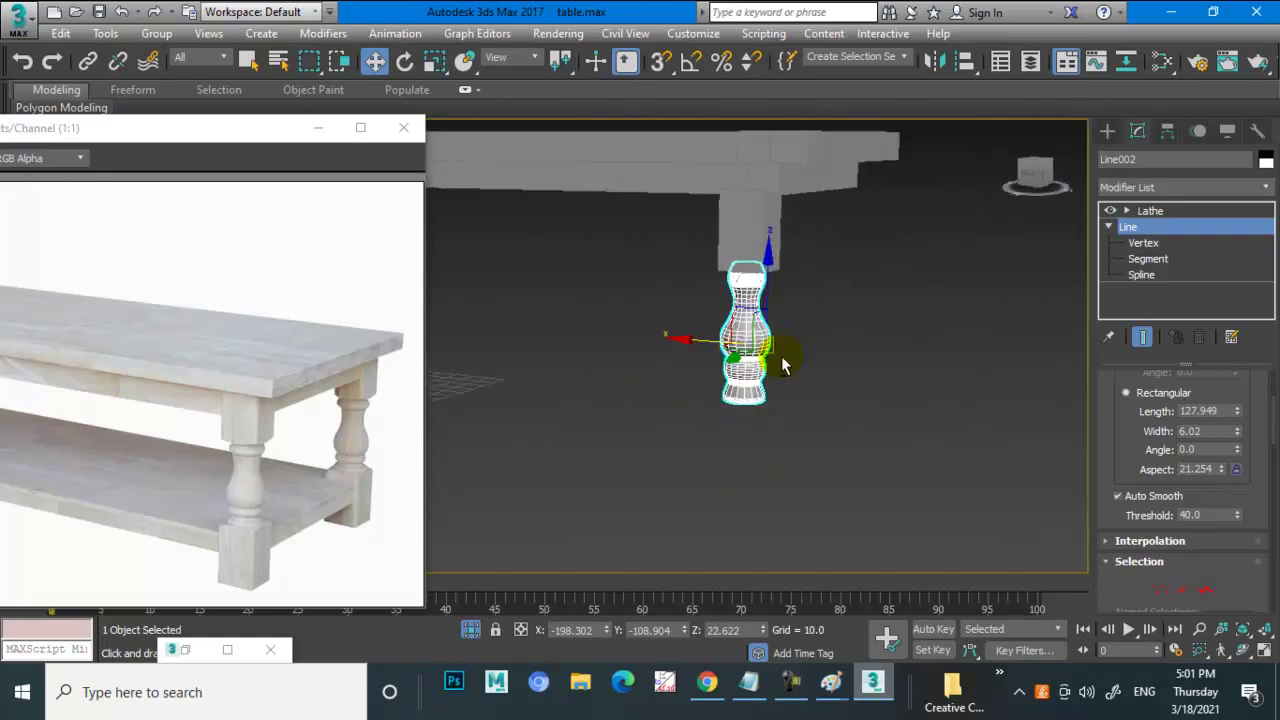
- Clone block Box006 down below the leg as Box007
{"action": "left_click", "coordinate": [750, 230]}
{"action": "key", "text": "alt+w"}
{"action": "key", "text": "alt+w"}
{"action": "scroll", "coordinate": [777, 284], "scroll_direction": "down", "scroll_amount": 4}
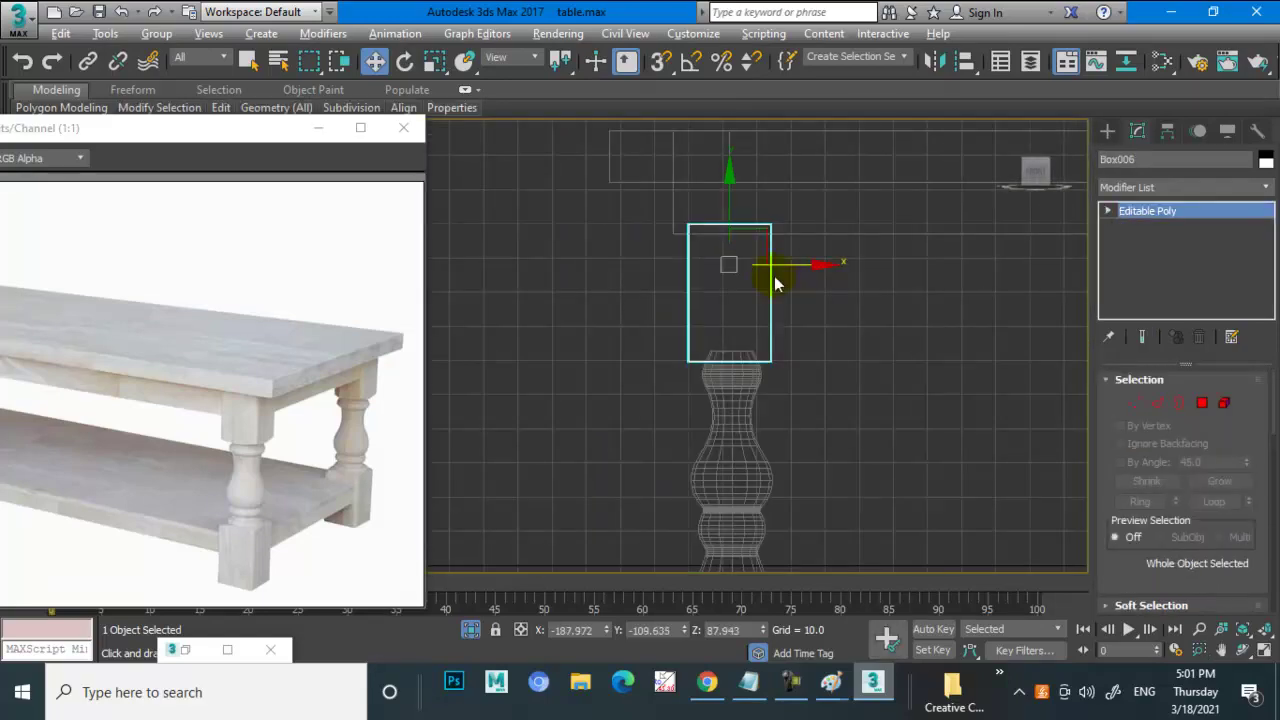
{"action": "scroll", "coordinate": [777, 284], "scroll_direction": "down", "scroll_amount": 3}
{"action": "scroll", "coordinate": [729, 200], "scroll_direction": "down", "scroll_amount": 2}
{"action": "left_click_drag", "start_coordinate": [733, 153], "coordinate": [754, 302], "text": "shift"}
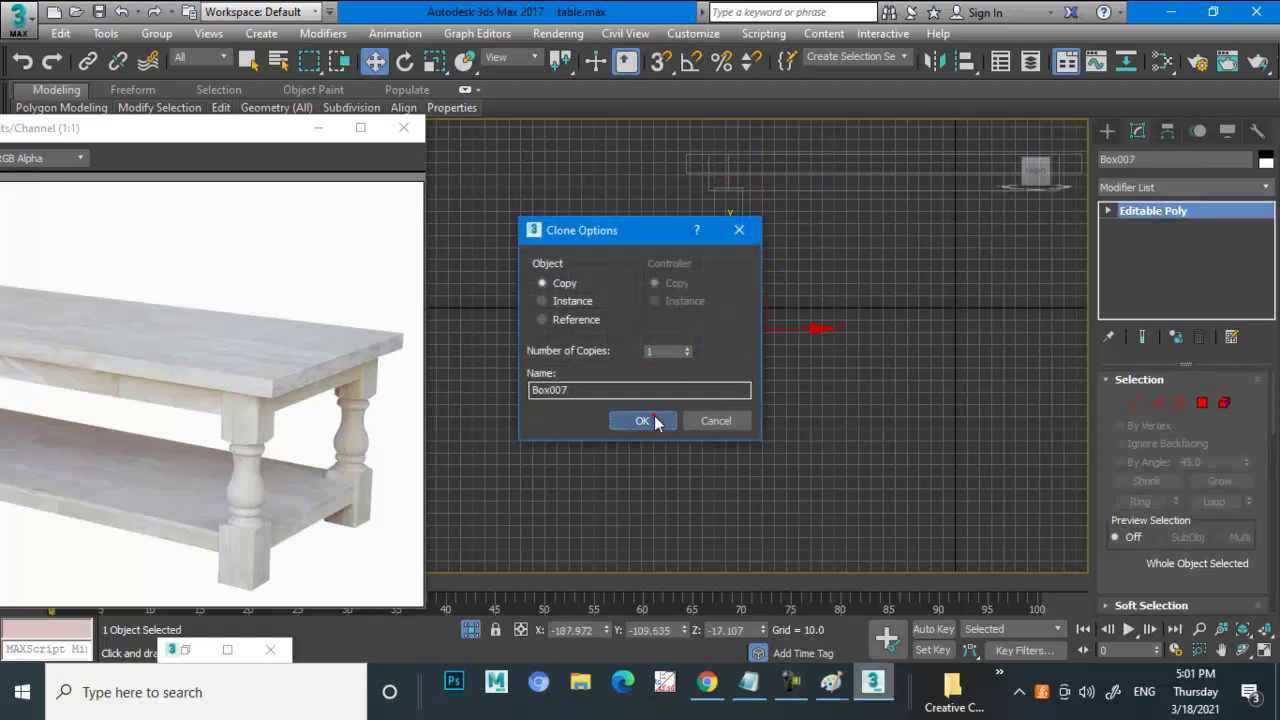
{"action": "left_click", "coordinate": [655, 421]}
- Select the turned leg together with its two blocks
{"action": "scroll", "coordinate": [783, 353], "scroll_direction": "up", "scroll_amount": 5}
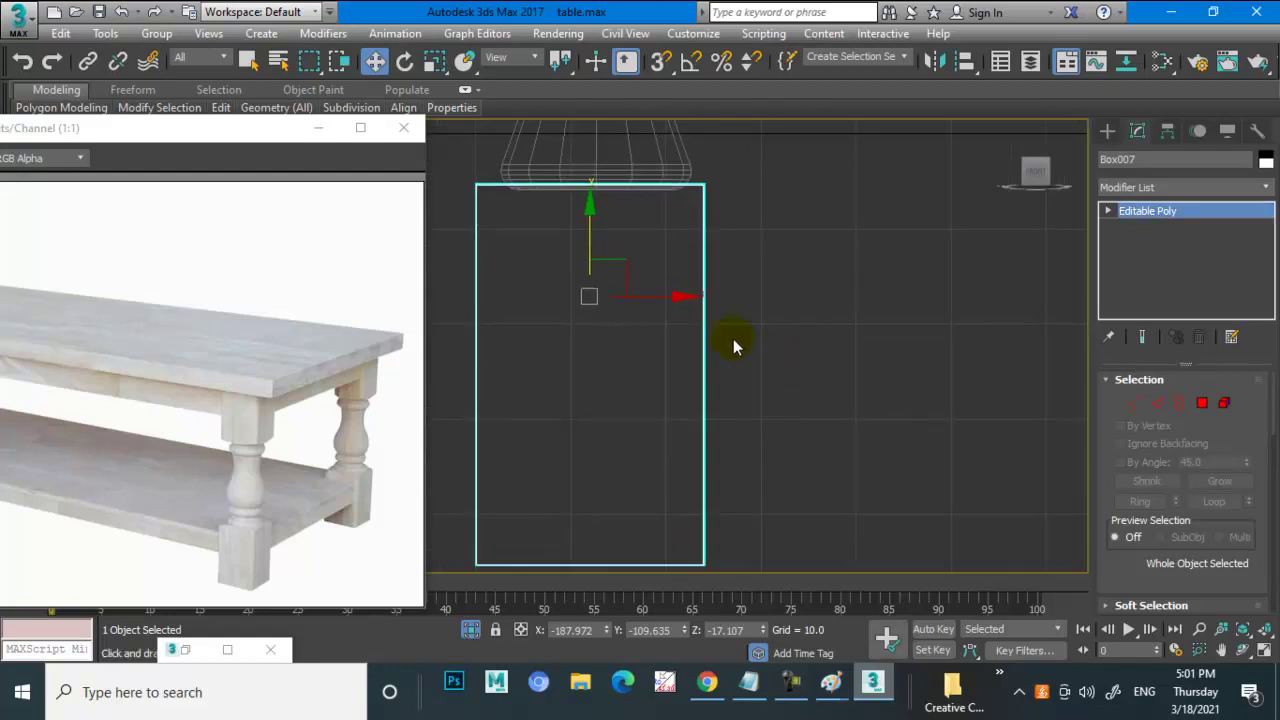
{"action": "middle_click_drag", "start_coordinate": [733, 346], "coordinate": [749, 375]}
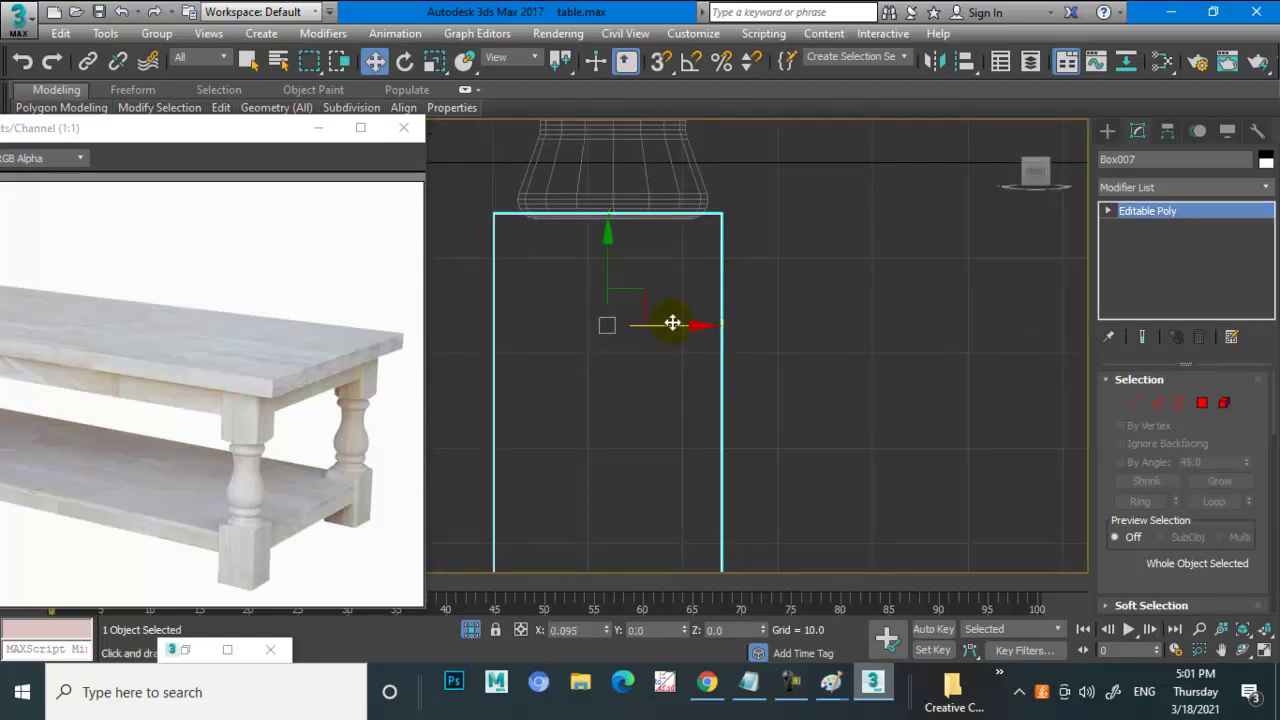
{"action": "scroll", "coordinate": [671, 322], "scroll_direction": "down", "scroll_amount": 2}
{"action": "scroll", "coordinate": [671, 320], "scroll_direction": "down", "scroll_amount": 4}
{"action": "middle_click_drag", "start_coordinate": [709, 315], "coordinate": [696, 362]}
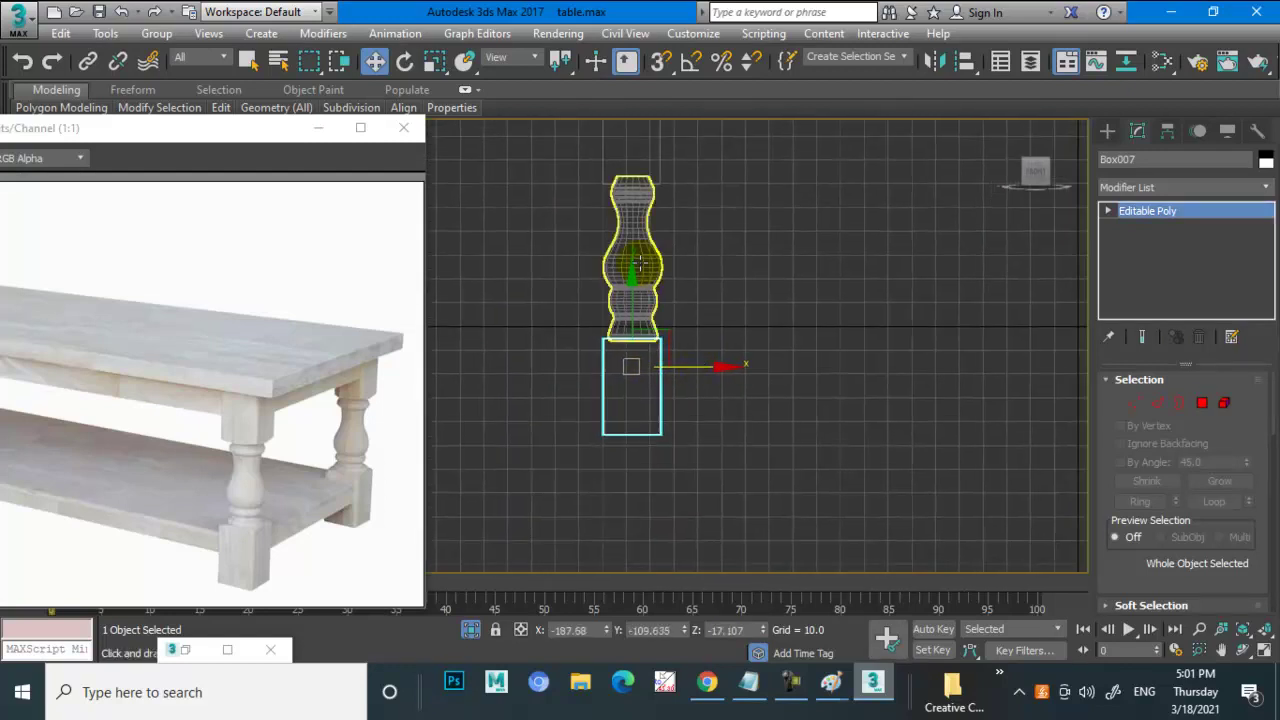
{"action": "left_click", "coordinate": [645, 170], "text": "ctrl"}
- Copy the leg assembly to the other end of the table in Top view
{"action": "key", "text": "alt+w"}
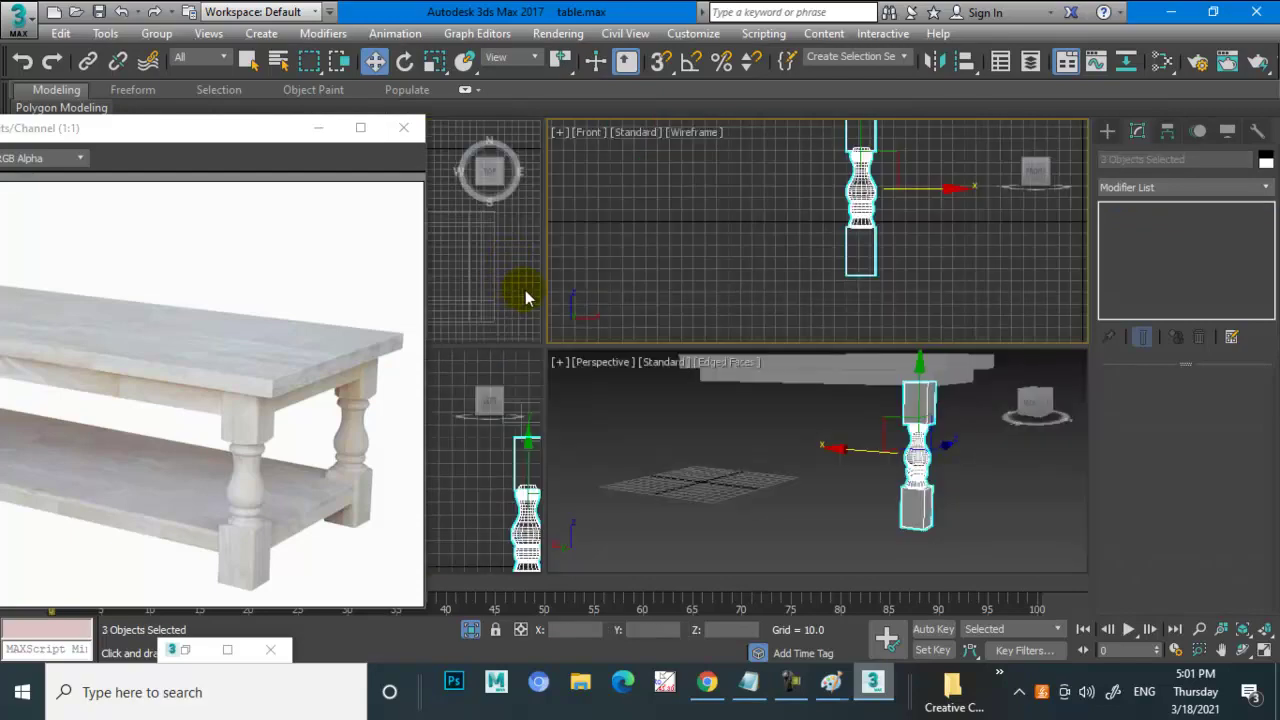
{"action": "right_click", "coordinate": [523, 288]}
{"action": "key", "text": "alt+w"}
{"action": "mouse_move", "coordinate": [812, 340]}
{"action": "middle_mouse_down"}
{"action": "mouse_move", "coordinate": [577, 277]}
{"action": "mouse_move", "coordinate": [705, 315]}
{"action": "middle_mouse_up"}
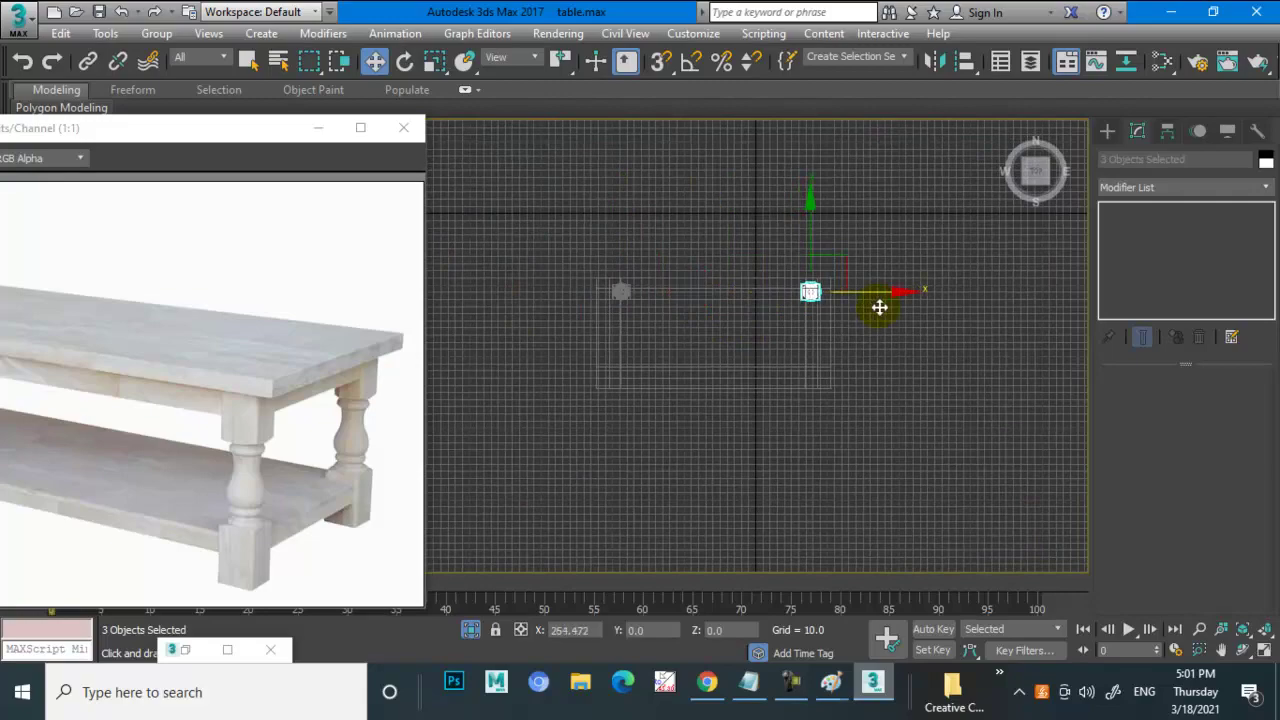
{"action": "left_click_drag", "start_coordinate": [878, 306], "coordinate": [890, 306], "text": "shift"}
{"action": "left_click", "coordinate": [654, 420]}
- Select both legs without the tabletop and copy them to the front corners
{"action": "scroll", "coordinate": [859, 303], "scroll_direction": "up", "scroll_amount": 5}
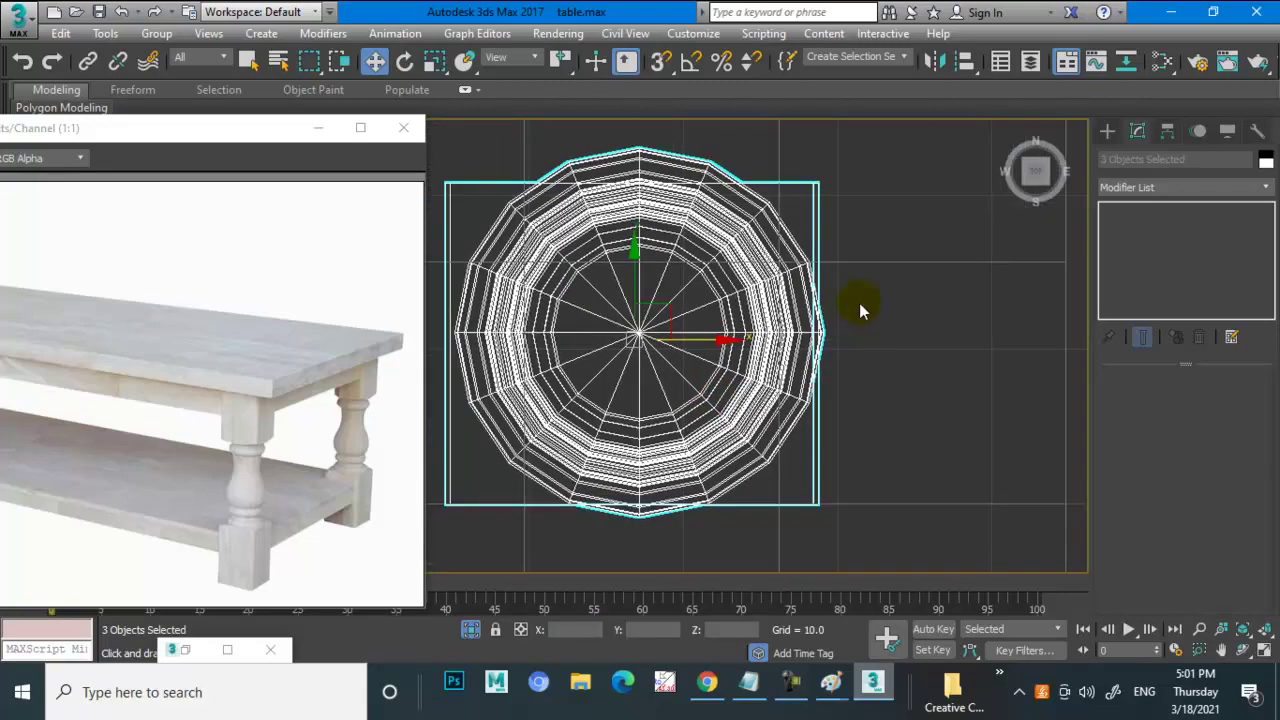
{"action": "scroll", "coordinate": [840, 313], "scroll_direction": "down", "scroll_amount": 3}
{"action": "scroll", "coordinate": [800, 315], "scroll_direction": "down", "scroll_amount": 3}
{"action": "scroll", "coordinate": [797, 317], "scroll_direction": "up", "scroll_amount": 2}
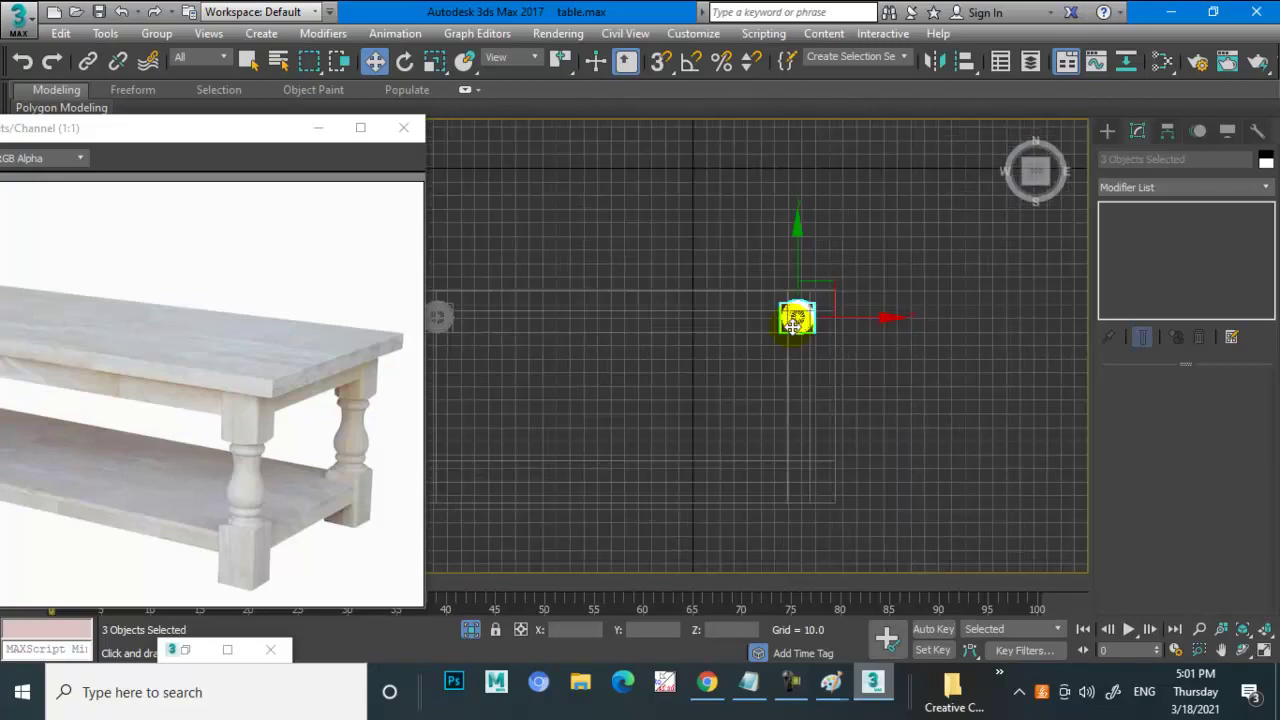
{"action": "mouse_move", "coordinate": [794, 317]}
{"action": "middle_mouse_down"}
{"action": "mouse_move", "coordinate": [855, 328]}
{"action": "mouse_move", "coordinate": [800, 286]}
{"action": "middle_mouse_up"}
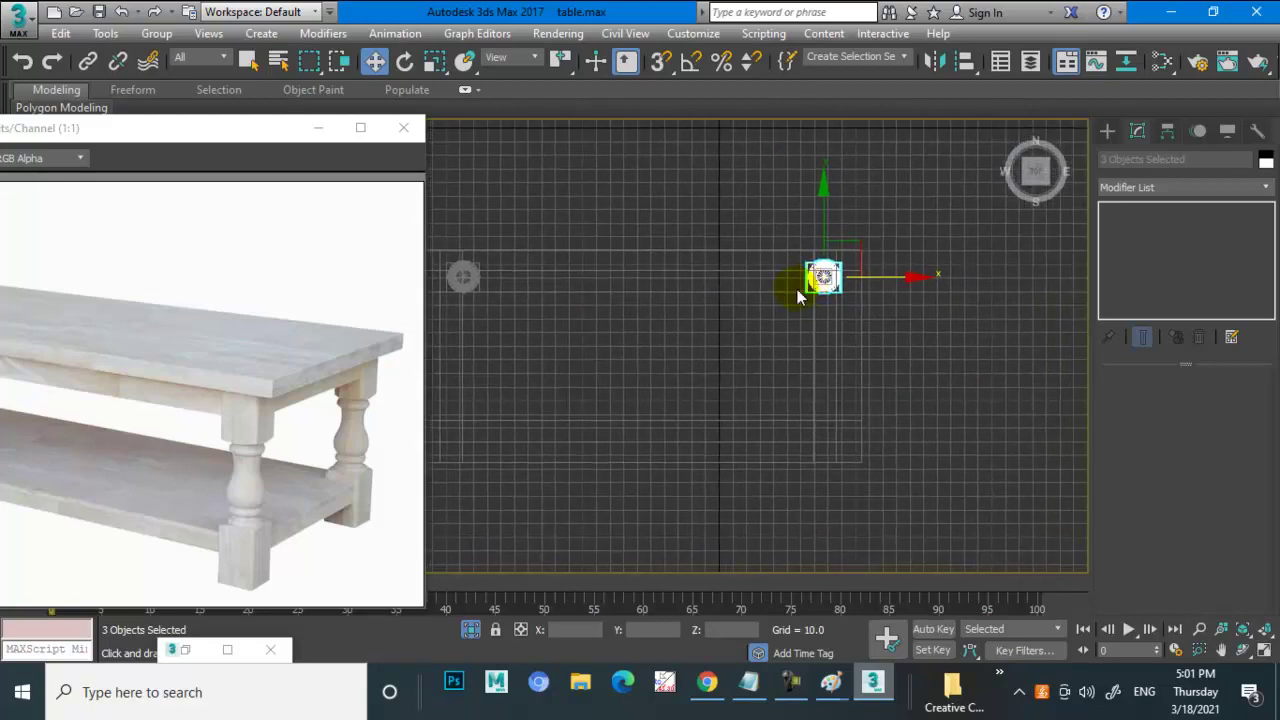
{"action": "middle_click_drag", "start_coordinate": [611, 314], "coordinate": [757, 314]}
{"action": "left_click_drag", "start_coordinate": [560, 220], "coordinate": [817, 270]}
{"action": "left_click", "coordinate": [853, 457], "text": "alt"}
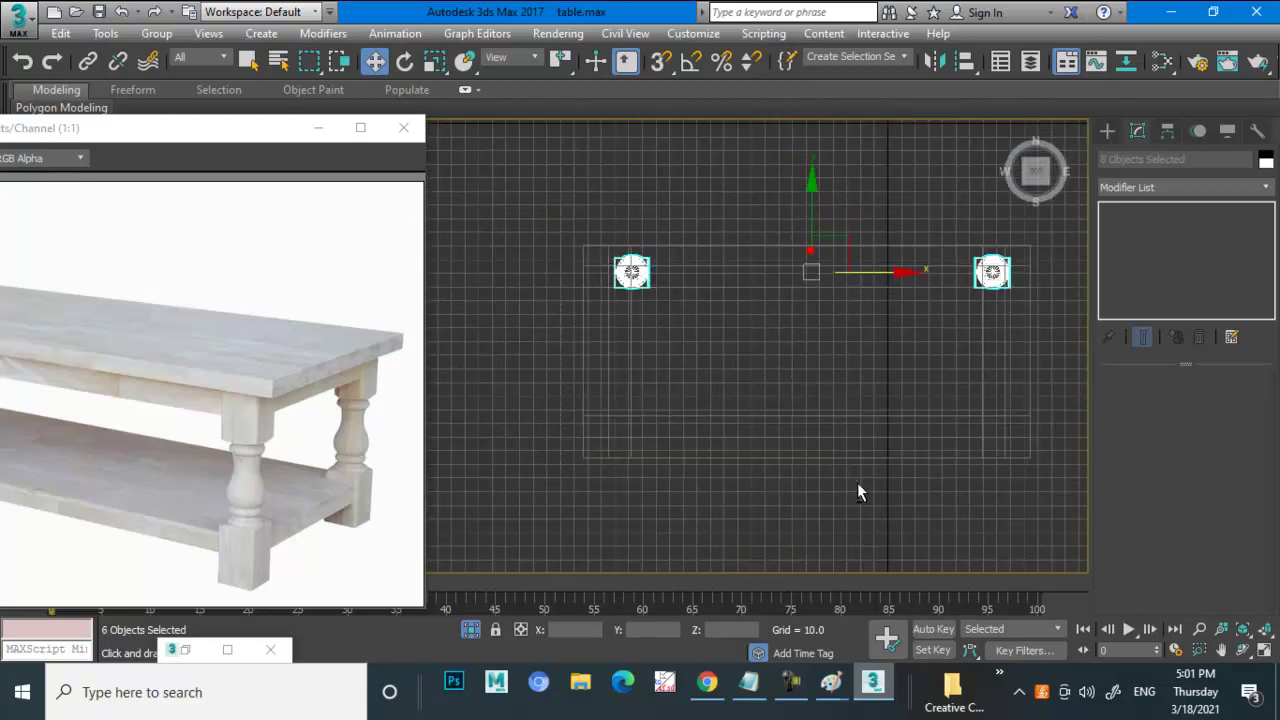
{"action": "middle_click_drag", "start_coordinate": [885, 280], "coordinate": [785, 273]}
{"action": "left_click_drag", "start_coordinate": [709, 205], "coordinate": [753, 357], "text": "shift"}
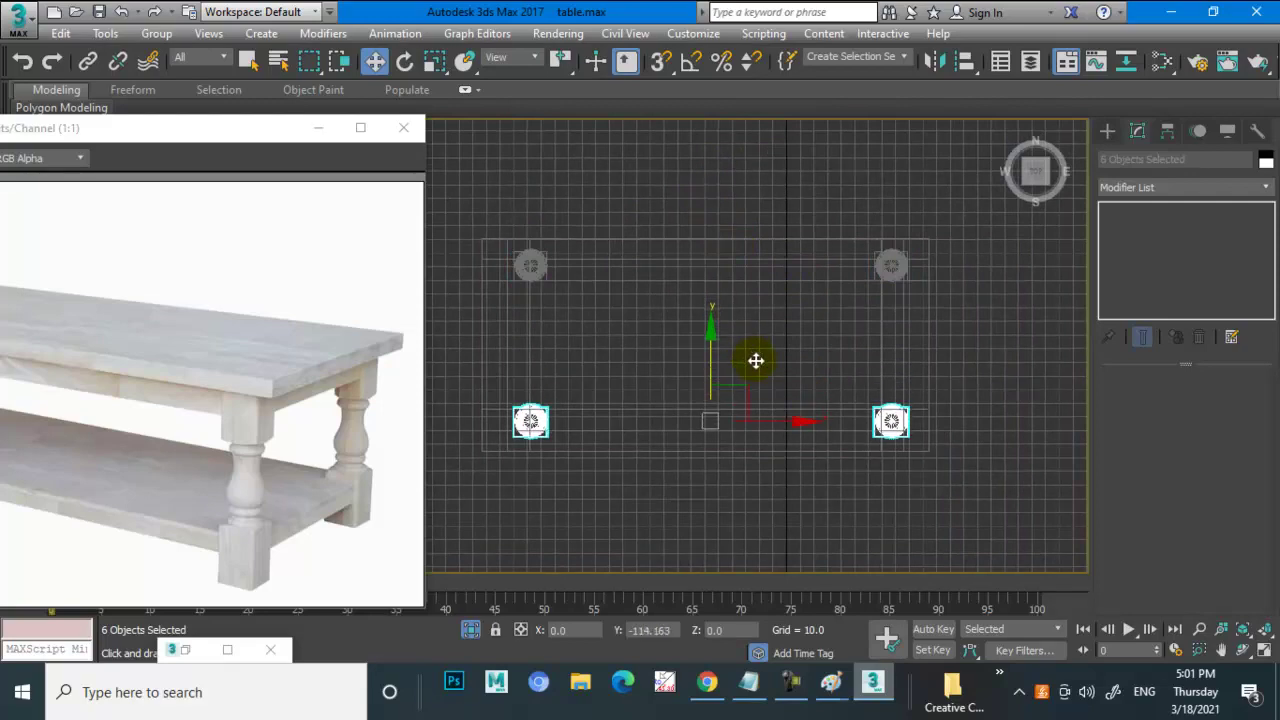
{"action": "left_click", "coordinate": [629, 423]}
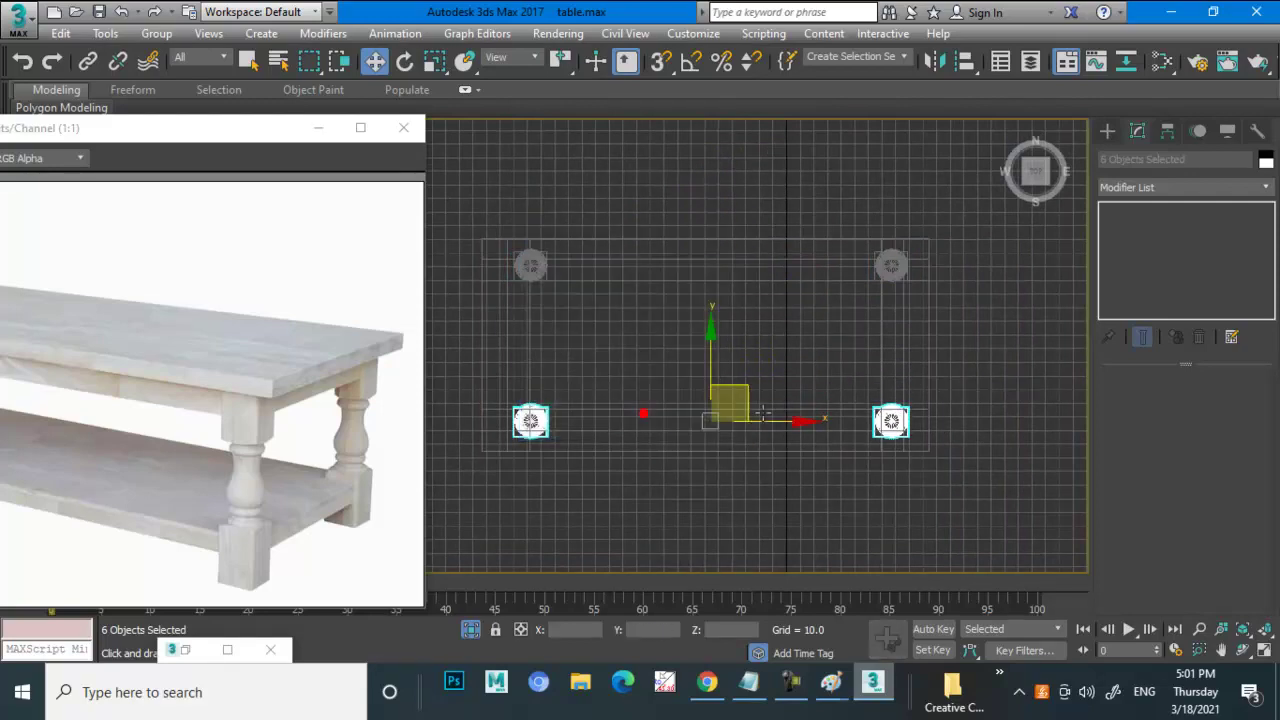
- Shorten all four legs slightly by scaling, then select the tabletop
{"action": "key", "text": "alt+w"}
{"action": "key", "text": "alt+w"}
{"action": "scroll", "coordinate": [908, 442], "scroll_direction": "down", "scroll_amount": 5}
{"action": "mouse_move", "coordinate": [837, 400]}
{"action": "middle_mouse_down", "text": "alt"}
{"action": "mouse_move", "coordinate": [873, 365]}
{"action": "mouse_move", "coordinate": [911, 354]}
{"action": "mouse_move", "coordinate": [986, 357]}
{"action": "mouse_move", "coordinate": [703, 374]}
{"action": "middle_mouse_up", "text": "alt"}
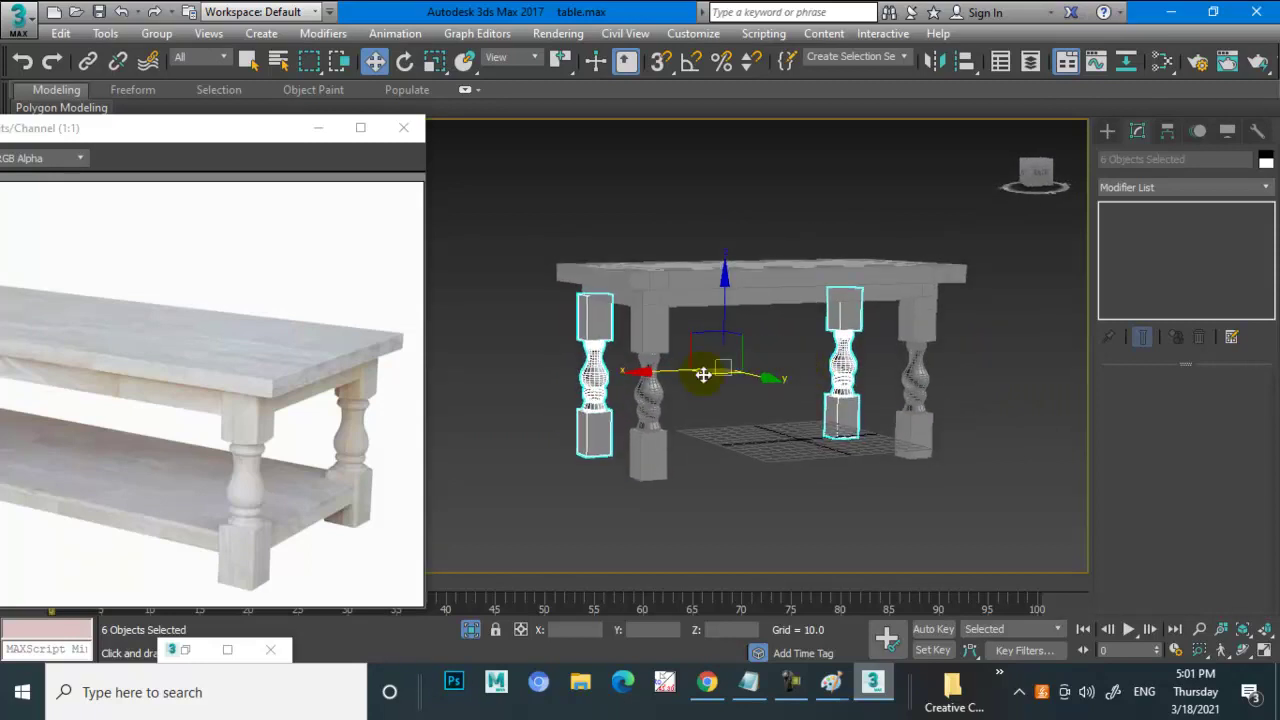
{"action": "left_click_drag", "start_coordinate": [984, 545], "coordinate": [984, 545]}
{"action": "key", "text": "r"}
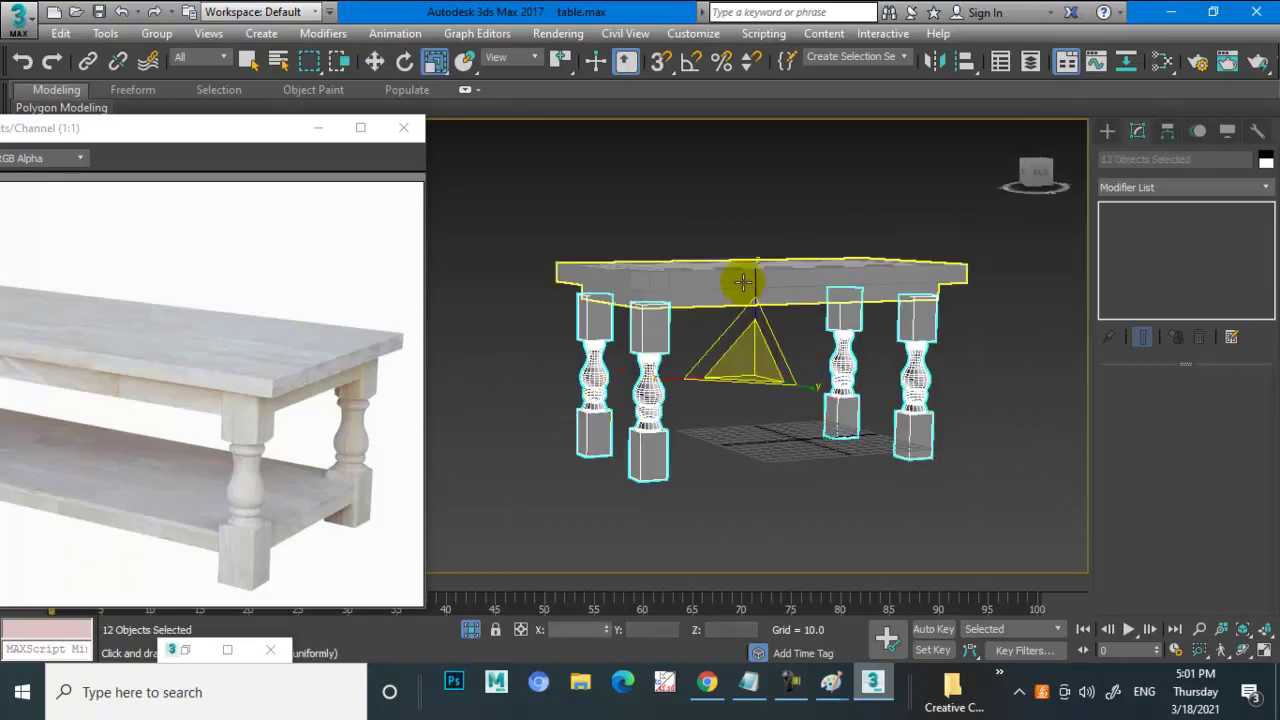
{"action": "left_click_drag", "start_coordinate": [755, 272], "coordinate": [761, 295]}
{"action": "key", "text": "w"}
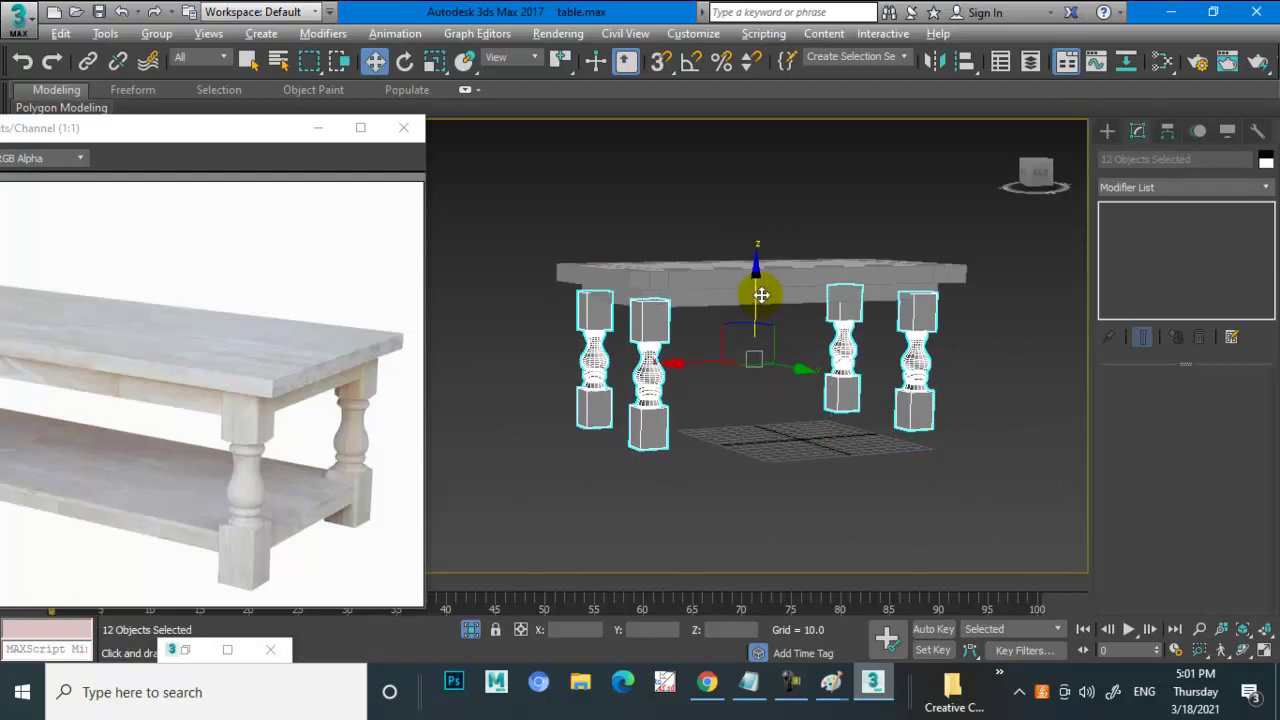
{"action": "middle_click_drag", "start_coordinate": [761, 295], "coordinate": [749, 366], "text": "alt"}
{"action": "left_click", "coordinate": [643, 357]}
{"action": "key", "text": "r"}
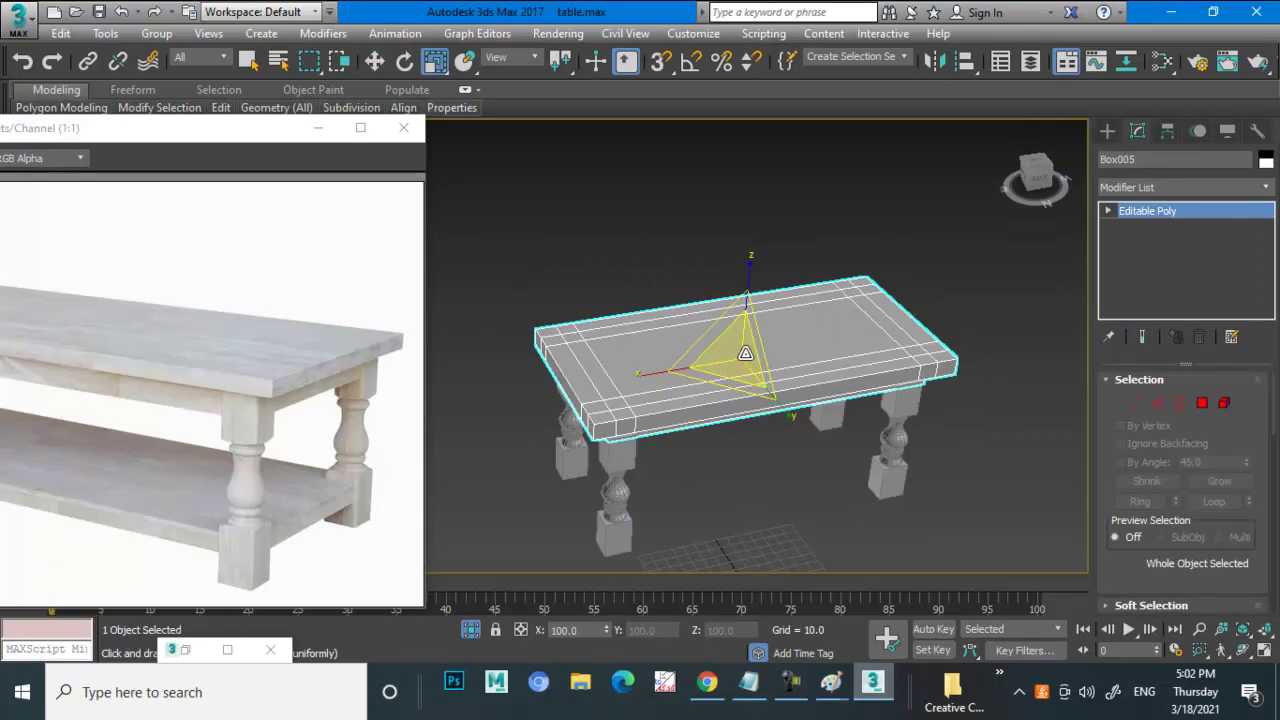
{"action": "middle_click_drag", "start_coordinate": [811, 380], "coordinate": [799, 346], "text": "alt"}
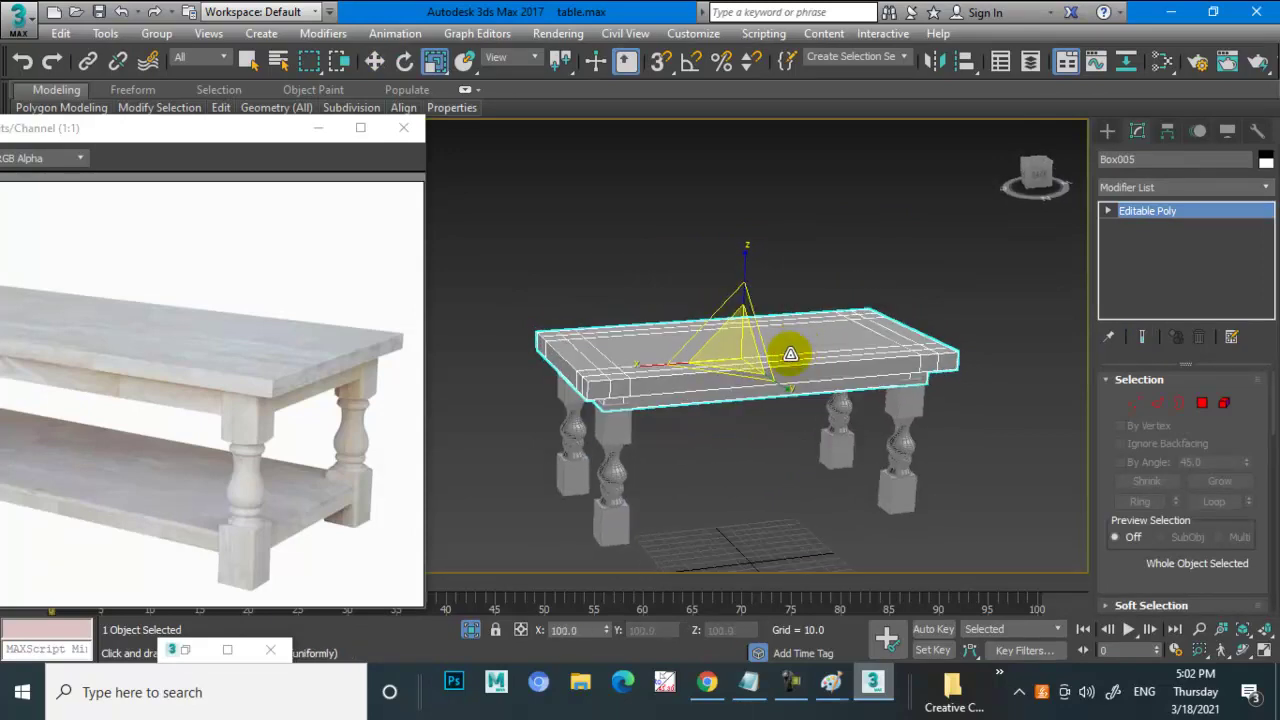
{"action": "key", "text": "alt+w"}
- In the maximized Top view, draw a flat Box spanning the four table legs
{"action": "left_click", "coordinate": [453, 265]}
{"action": "key", "text": "alt+w"}
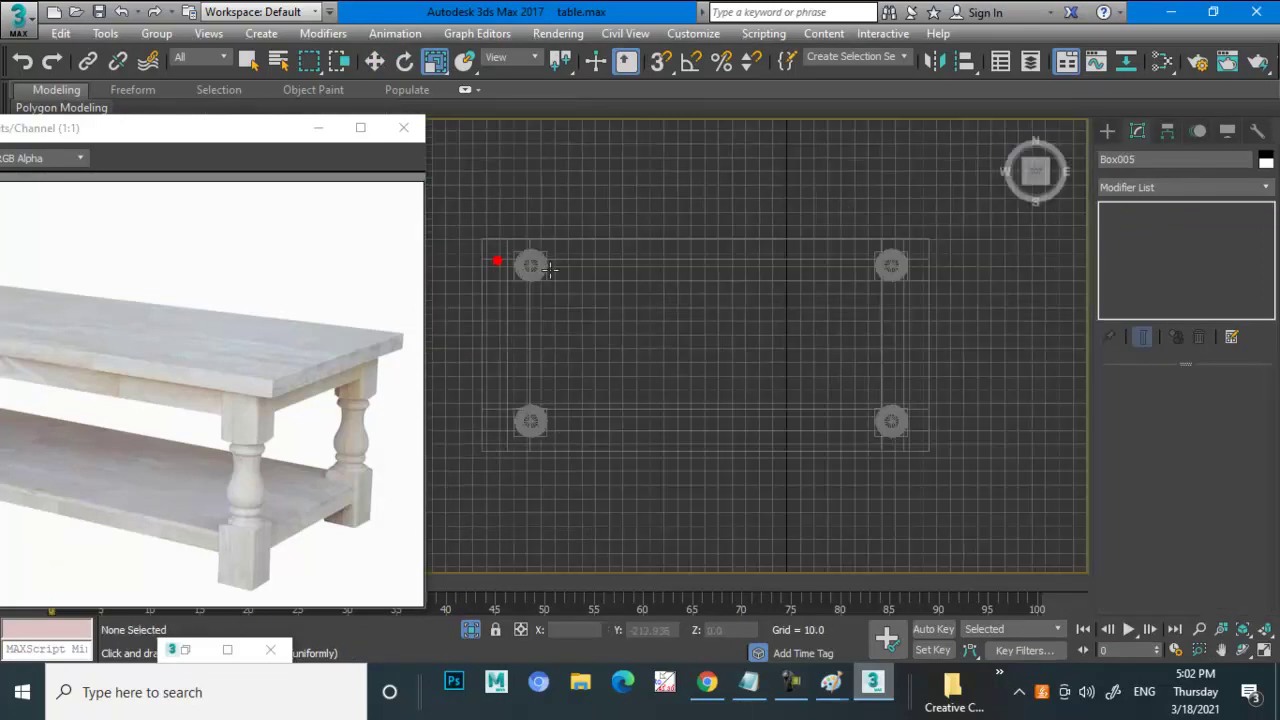
{"action": "mouse_move", "coordinate": [500, 263]}
{"action": "middle_mouse_down"}
{"action": "mouse_move", "coordinate": [891, 294]}
{"action": "mouse_move", "coordinate": [786, 294]}
{"action": "middle_mouse_up"}
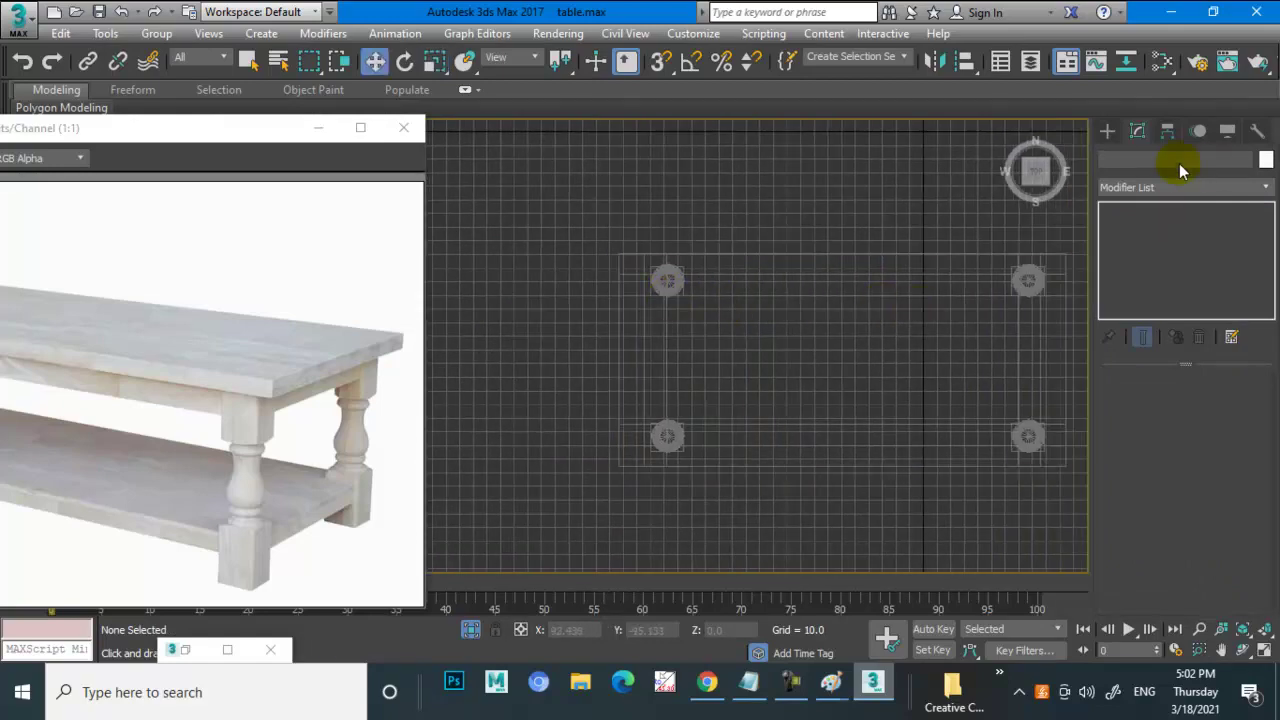
{"action": "left_click", "coordinate": [1105, 130]}
{"action": "left_click", "coordinate": [1108, 158]}
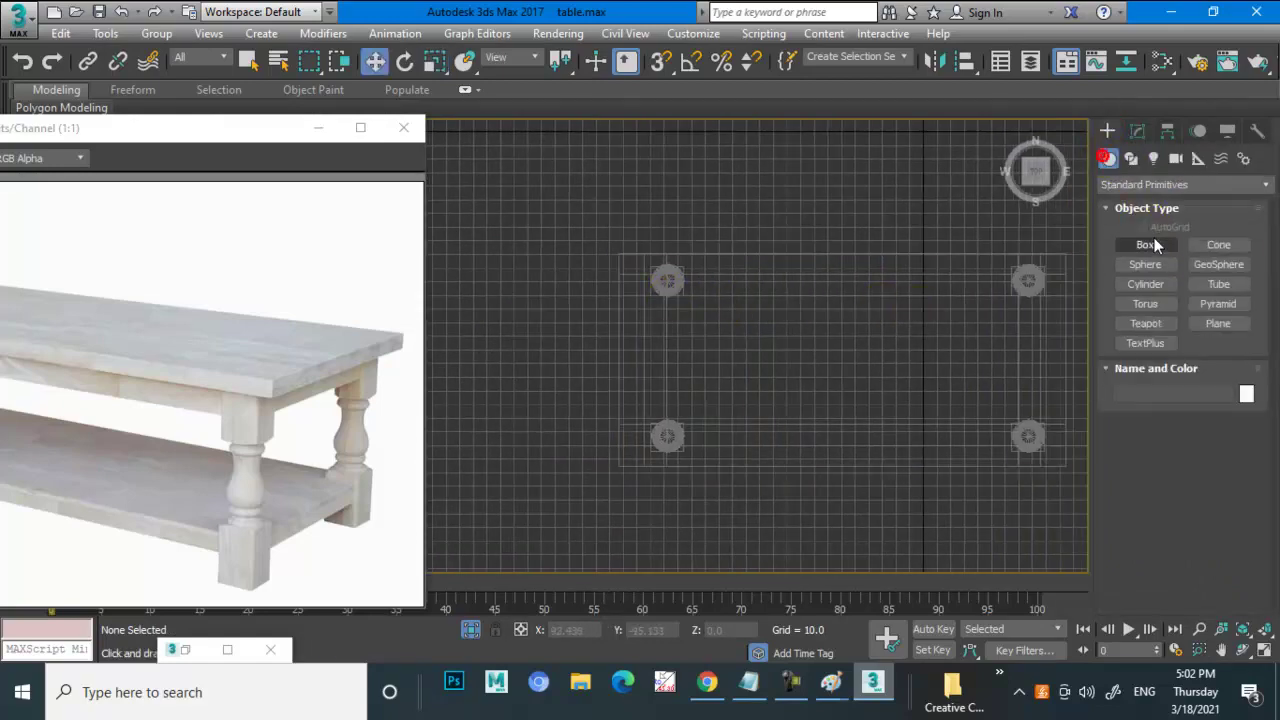
{"action": "left_click", "coordinate": [1145, 245]}
{"action": "mouse_move", "coordinate": [667, 286]}
{"action": "left_mouse_down"}
{"action": "mouse_move", "coordinate": [710, 326]}
{"action": "mouse_move", "coordinate": [1028, 440]}
{"action": "left_mouse_up"}
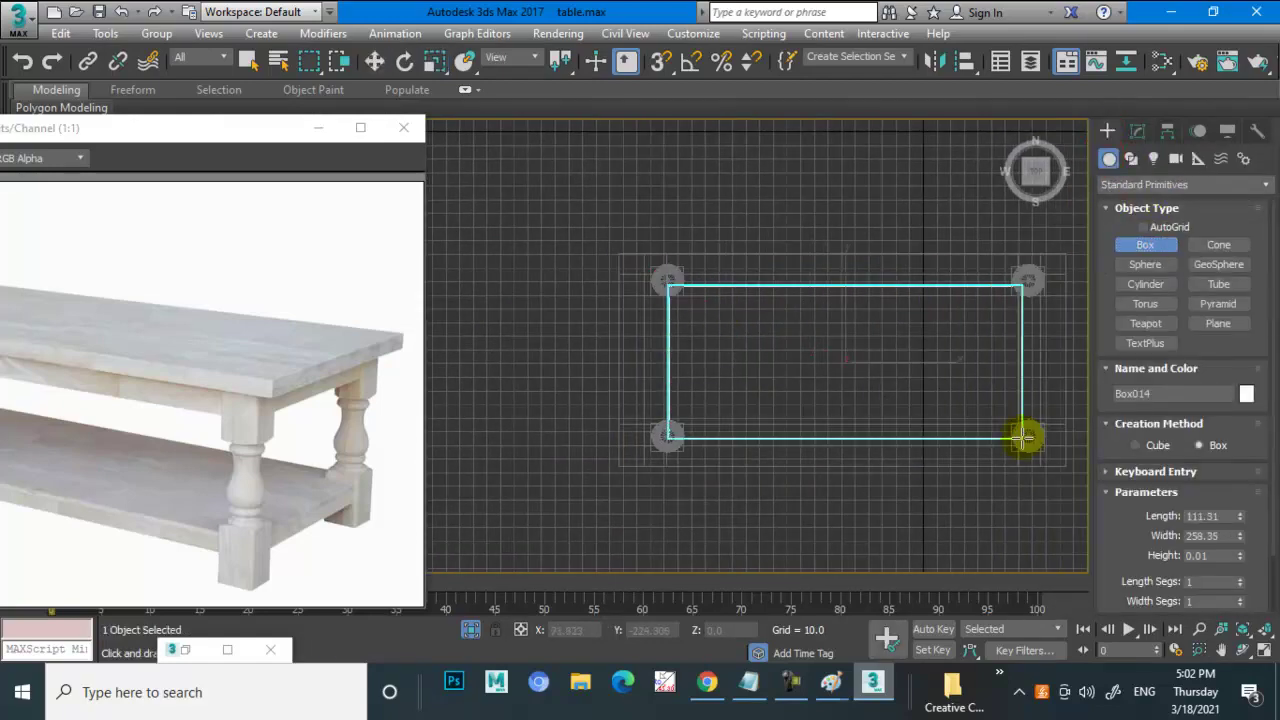
{"action": "left_click", "coordinate": [1024, 434]}
- In the Perspective view, raise the new shelf box slightly between the legs
{"action": "key", "text": "alt+w"}
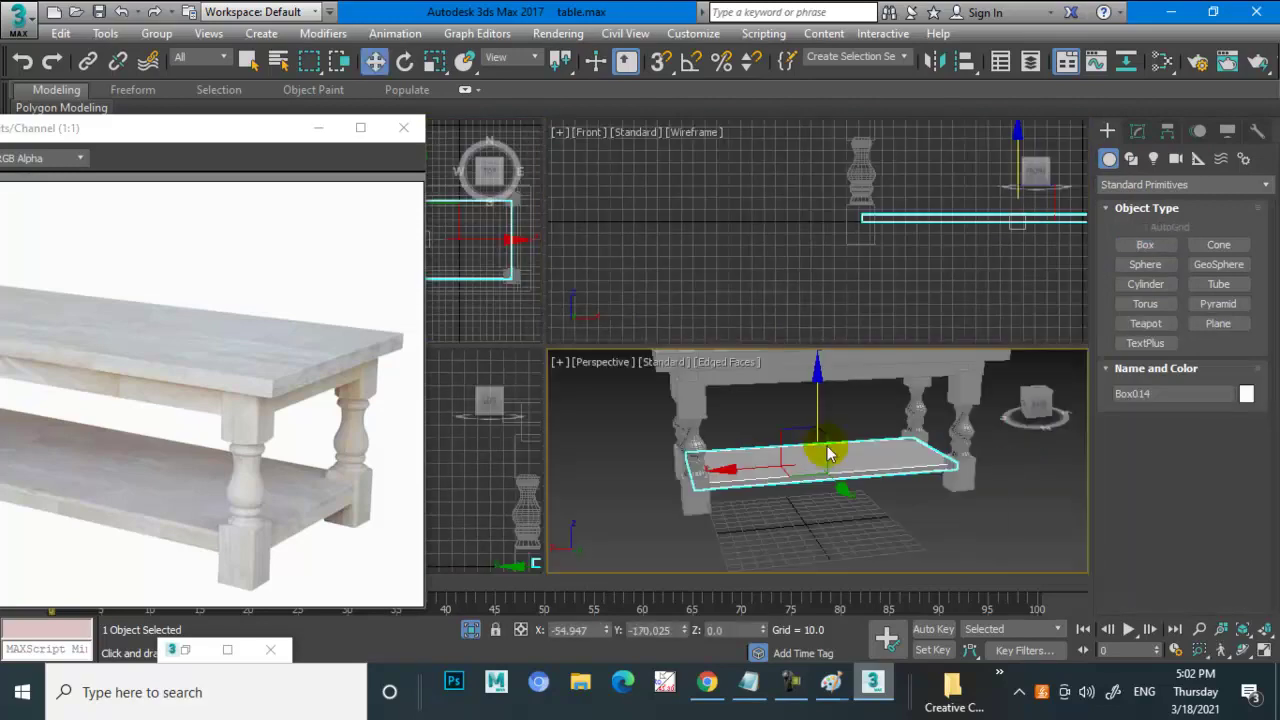
{"action": "key", "text": "alt+w"}
{"action": "middle_click_drag", "start_coordinate": [817, 446], "coordinate": [895, 447], "text": "alt"}
{"action": "key", "text": "r"}
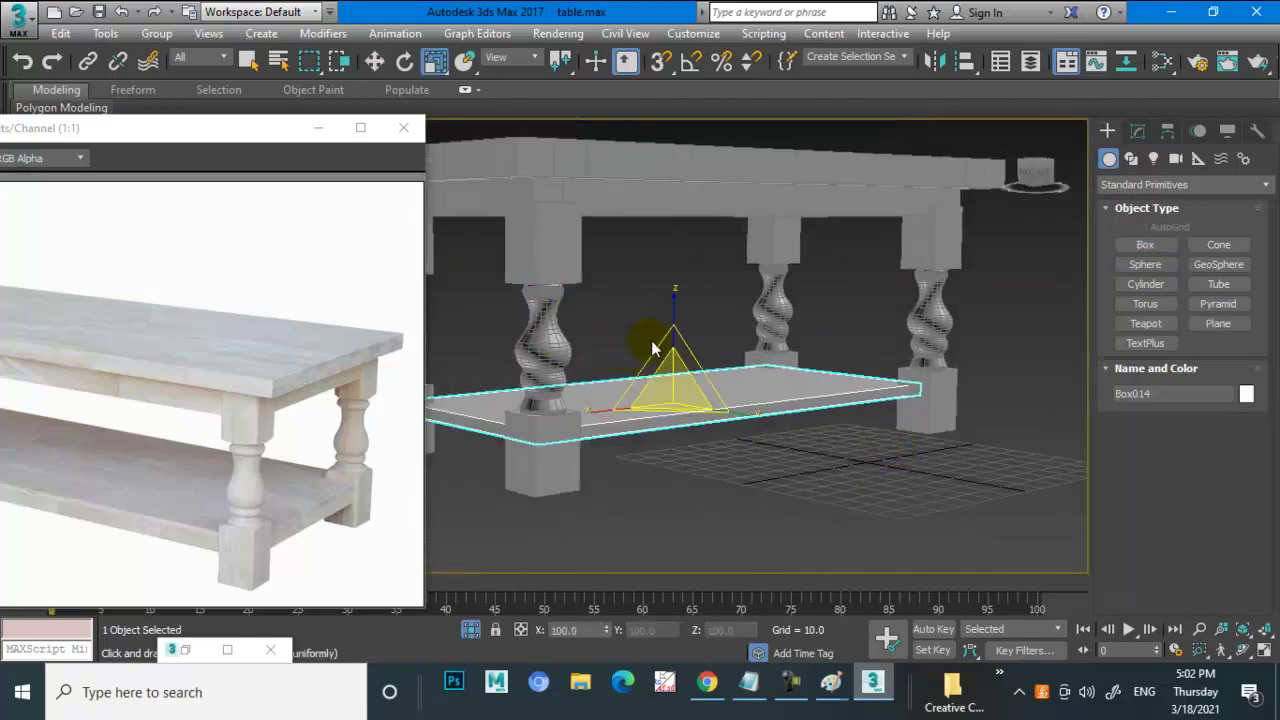
{"action": "key", "text": "w"}
{"action": "left_click_drag", "start_coordinate": [671, 306], "coordinate": [681, 353]}
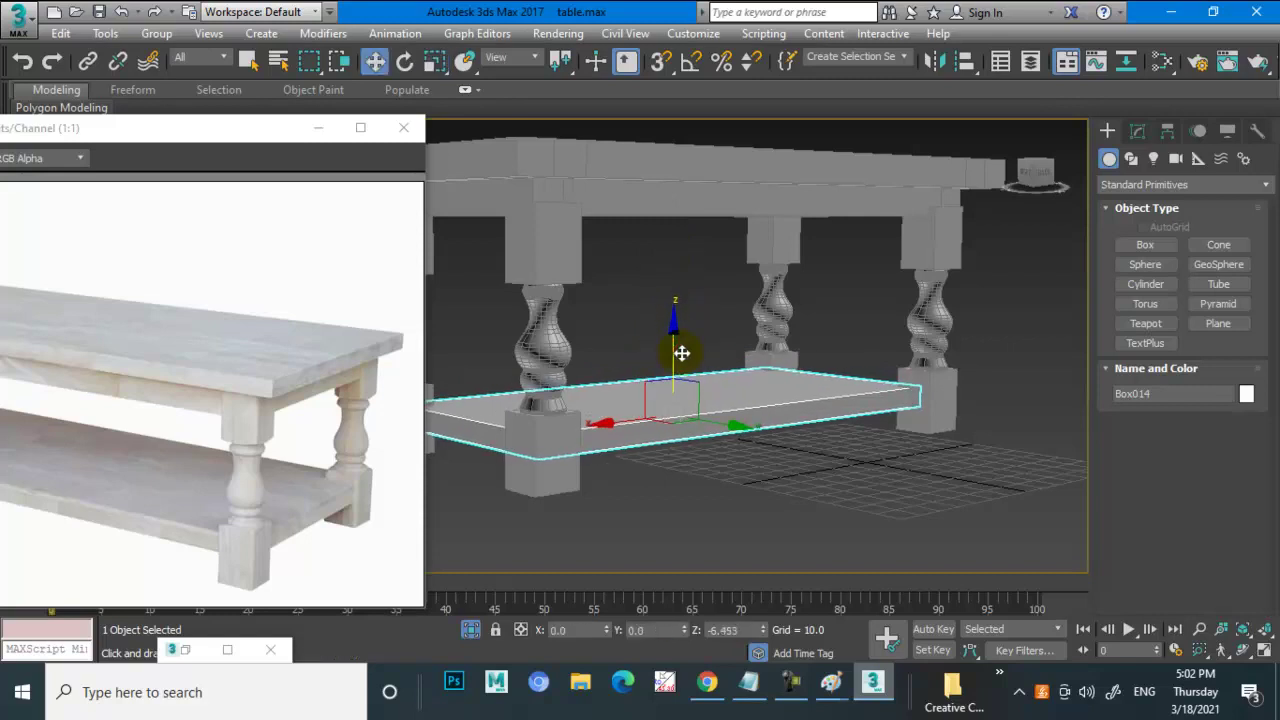
{"action": "scroll", "coordinate": [681, 353], "scroll_direction": "down", "scroll_amount": 5}
{"action": "middle_click_drag", "start_coordinate": [735, 354], "coordinate": [839, 351], "text": "alt"}
- End isolation to show the whole scene, then lift the entire grey table upward
{"action": "right_click", "coordinate": [860, 322]}
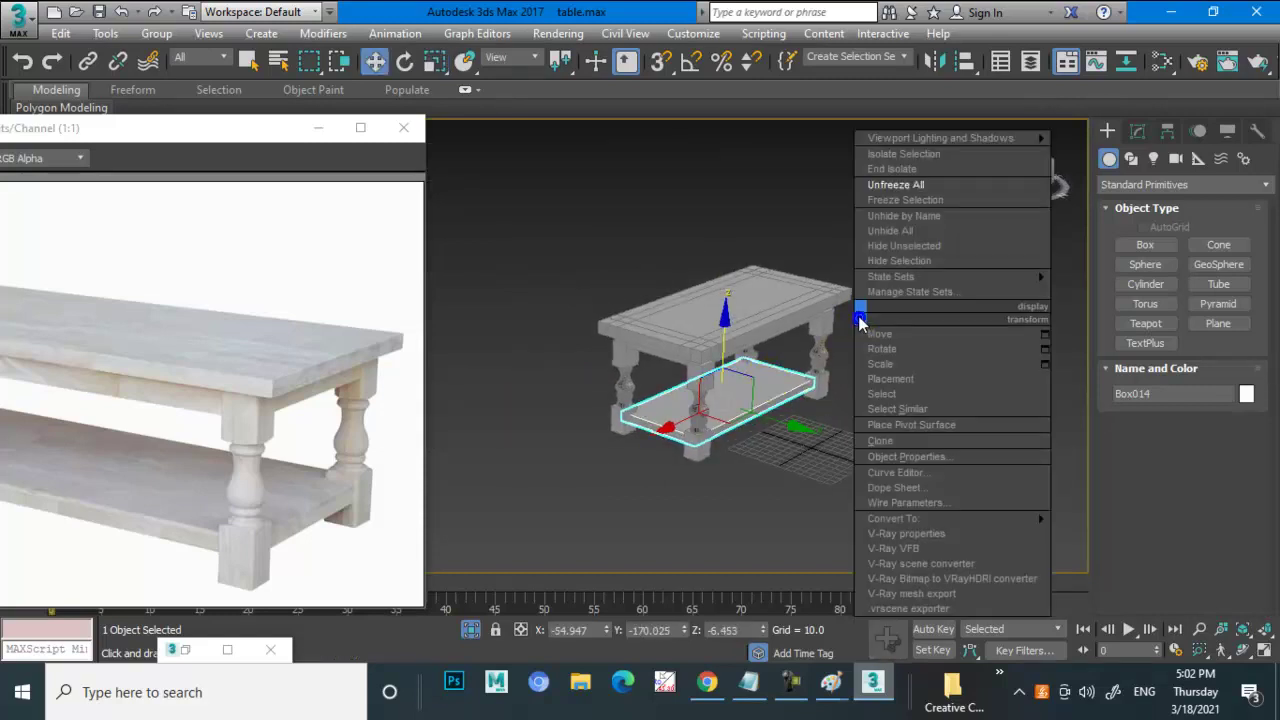
{"action": "left_click", "coordinate": [900, 169]}
{"action": "middle_click_drag", "start_coordinate": [934, 337], "coordinate": [812, 313], "text": "alt"}
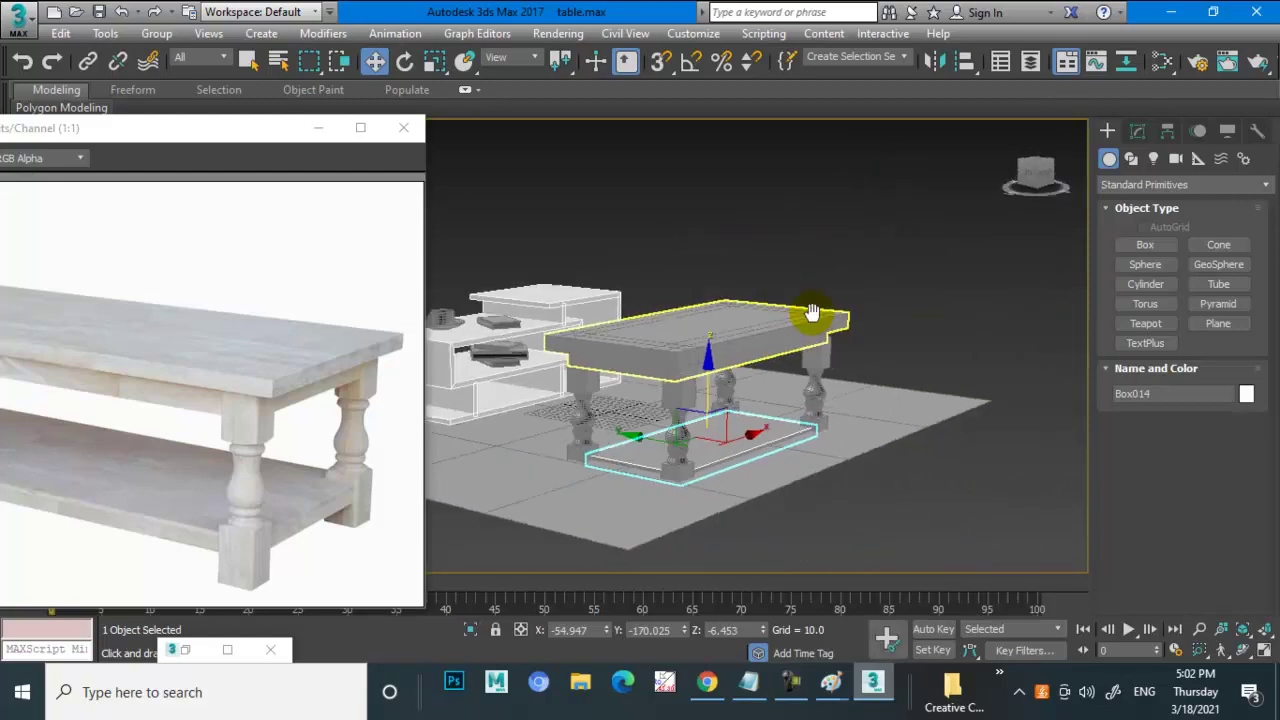
{"action": "scroll", "coordinate": [812, 313], "scroll_direction": "up", "scroll_amount": 3}
{"action": "middle_click_drag", "start_coordinate": [816, 366], "coordinate": [846, 334], "text": "alt"}
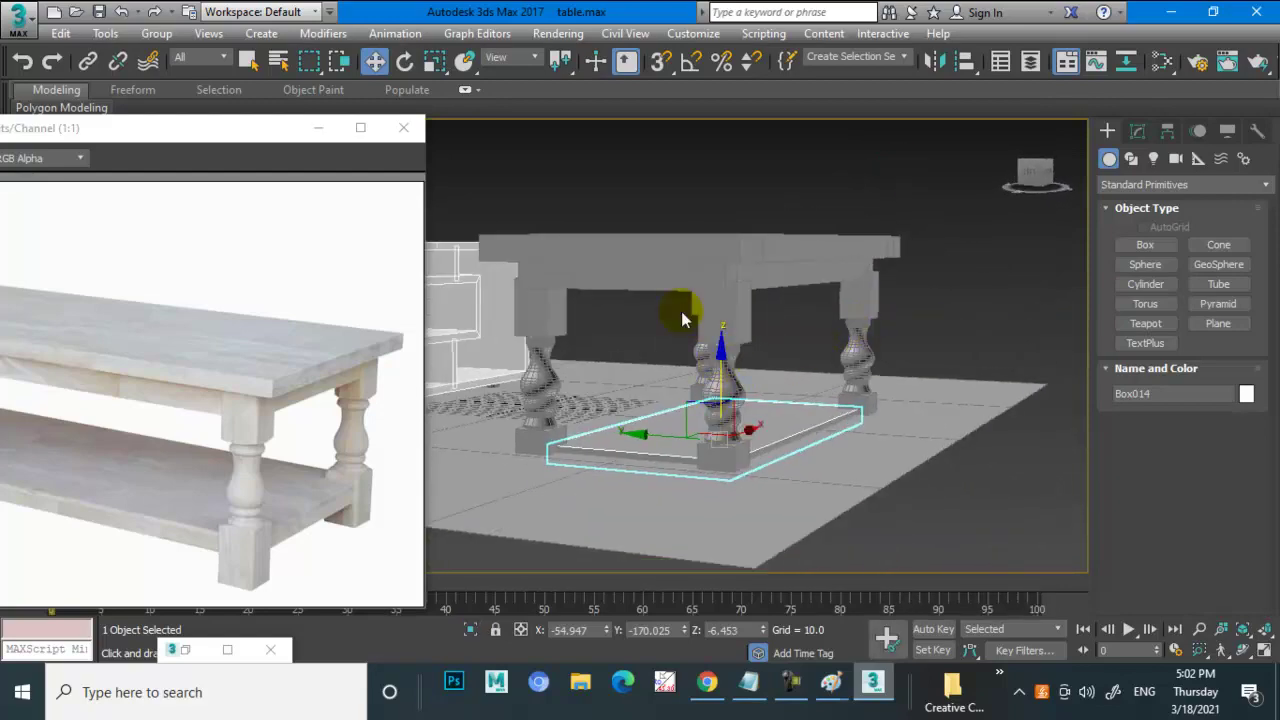
{"action": "middle_click_drag", "start_coordinate": [683, 320], "coordinate": [712, 340], "text": "alt"}
{"action": "left_click_drag", "start_coordinate": [996, 635], "coordinate": [960, 560]}
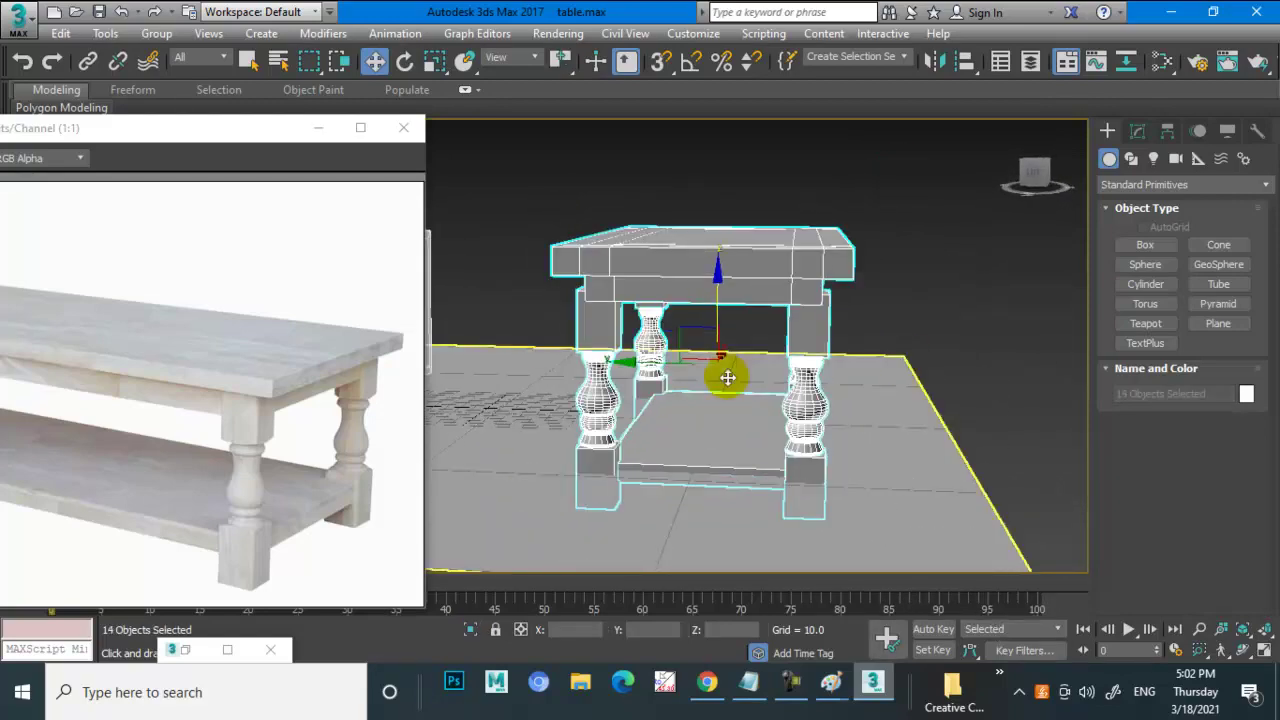
{"action": "left_click_drag", "start_coordinate": [717, 297], "coordinate": [733, 285]}
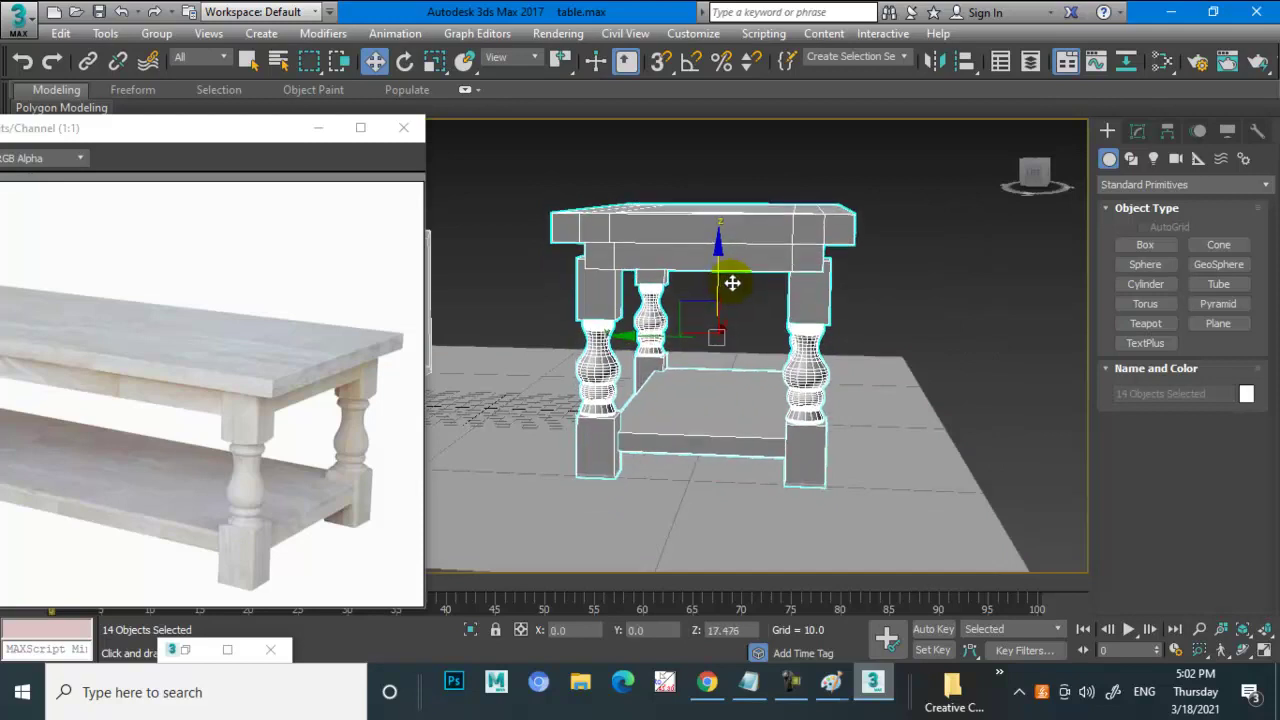
{"action": "left_click", "coordinate": [947, 221]}
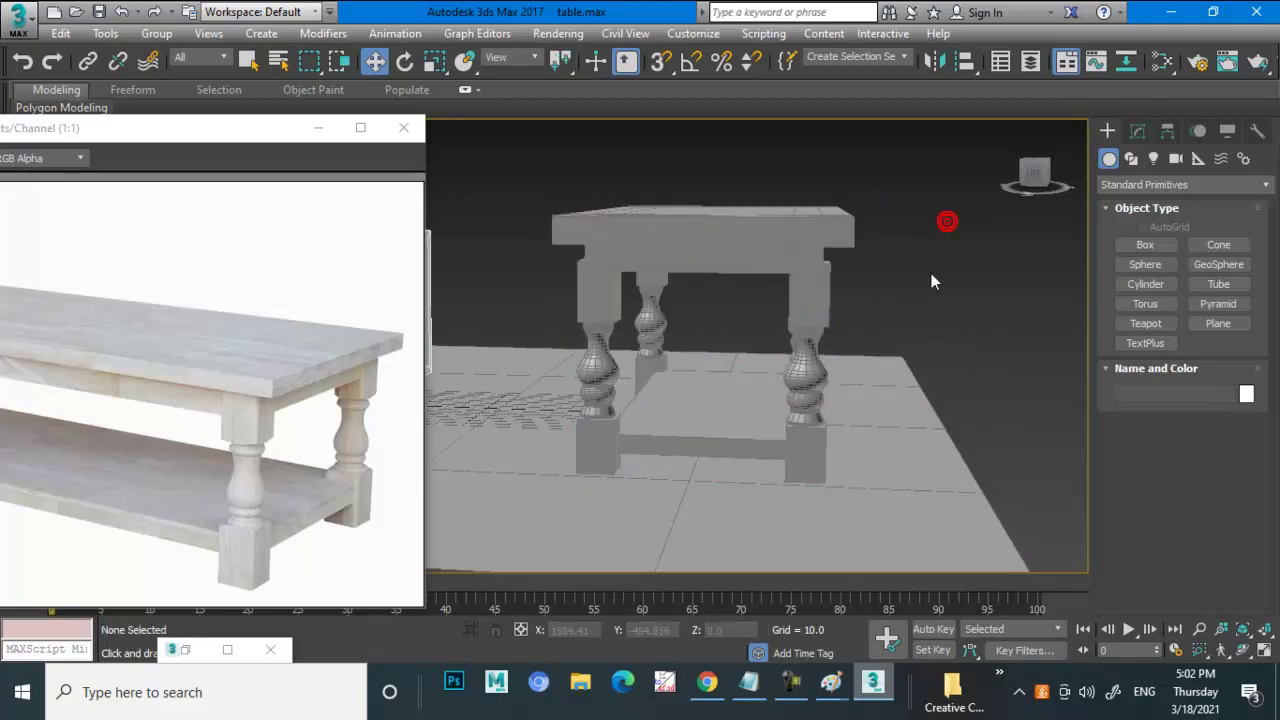
- Select all table parts except the tabletop and nudge the leg along X
{"action": "mouse_move", "coordinate": [810, 300]}
{"action": "middle_mouse_down", "text": "alt"}
{"action": "mouse_move", "coordinate": [708, 300]}
{"action": "mouse_move", "coordinate": [745, 258]}
{"action": "mouse_move", "coordinate": [731, 209]}
{"action": "middle_mouse_up", "text": "alt"}
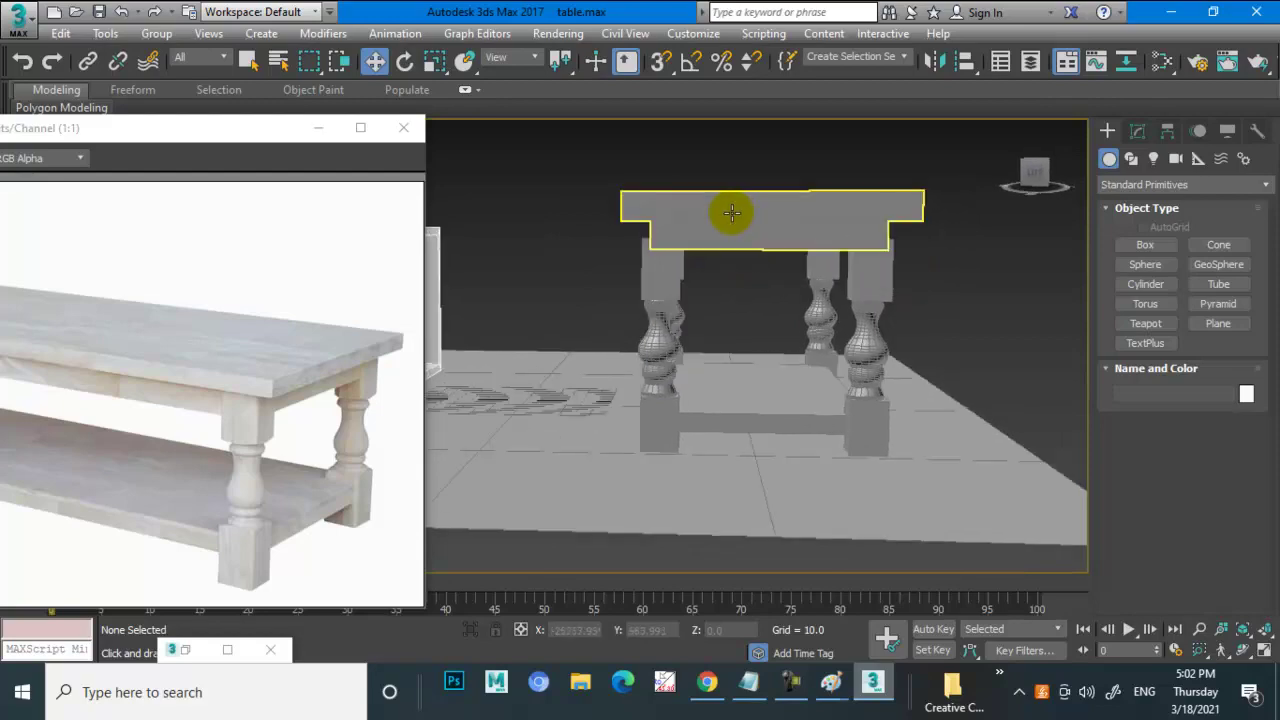
{"action": "left_click", "coordinate": [730, 213]}
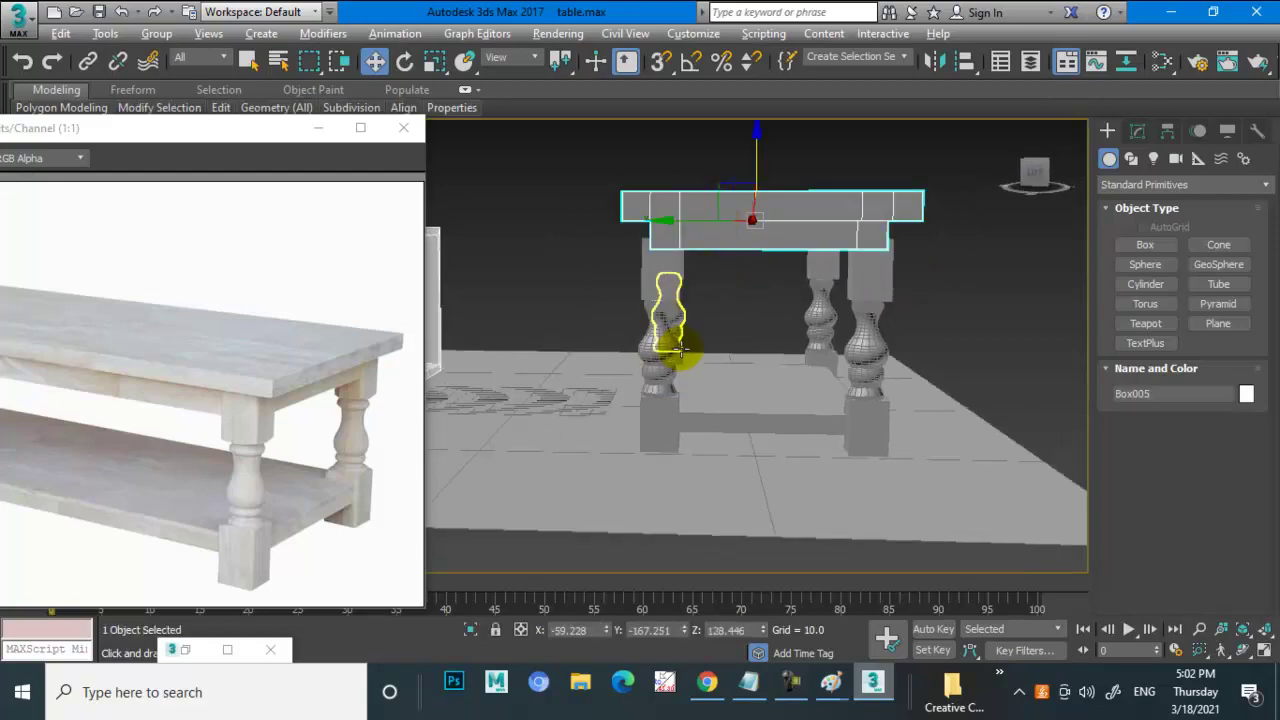
{"action": "mouse_move", "coordinate": [640, 348]}
{"action": "middle_mouse_down", "text": "alt"}
{"action": "mouse_move", "coordinate": [783, 347]}
{"action": "mouse_move", "coordinate": [829, 329]}
{"action": "mouse_move", "coordinate": [780, 166]}
{"action": "middle_mouse_up", "text": "alt"}
{"action": "key", "text": "ctrl+a"}
{"action": "left_click", "coordinate": [645, 190], "text": "alt"}
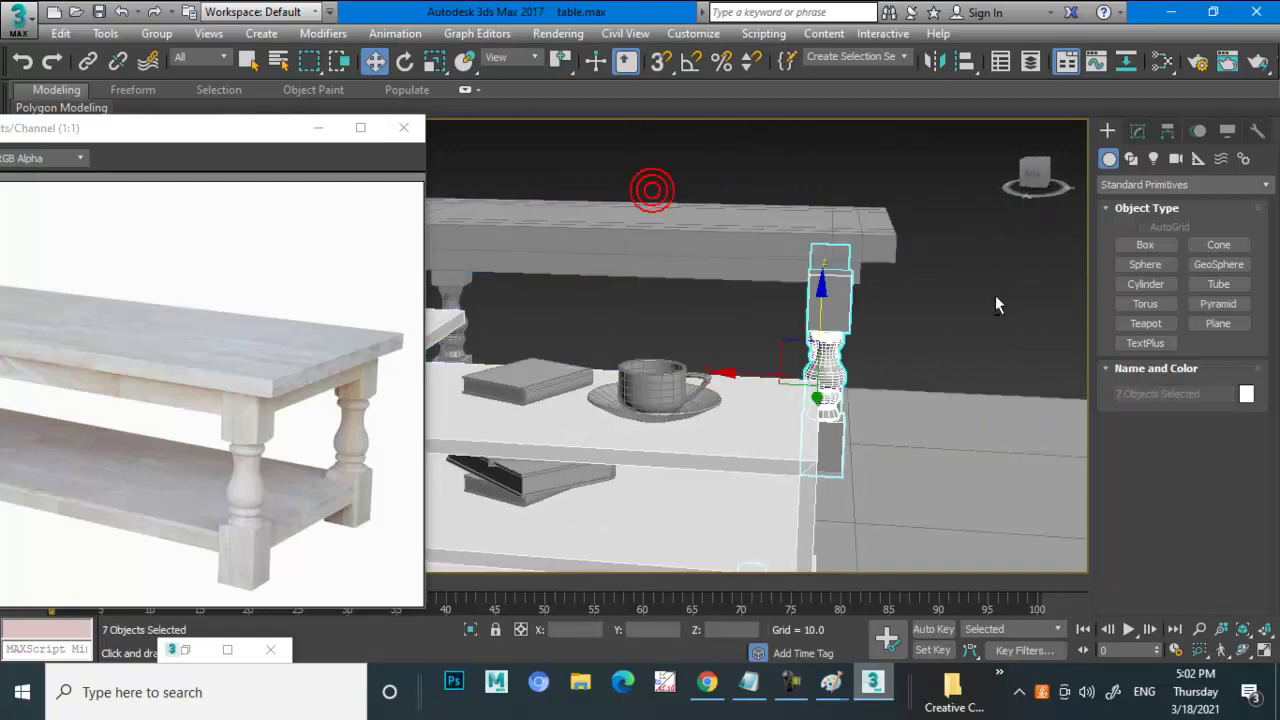
{"action": "scroll", "coordinate": [810, 430], "scroll_direction": "up", "scroll_amount": 4}
{"action": "left_click_drag", "start_coordinate": [788, 441], "coordinate": [814, 437]}
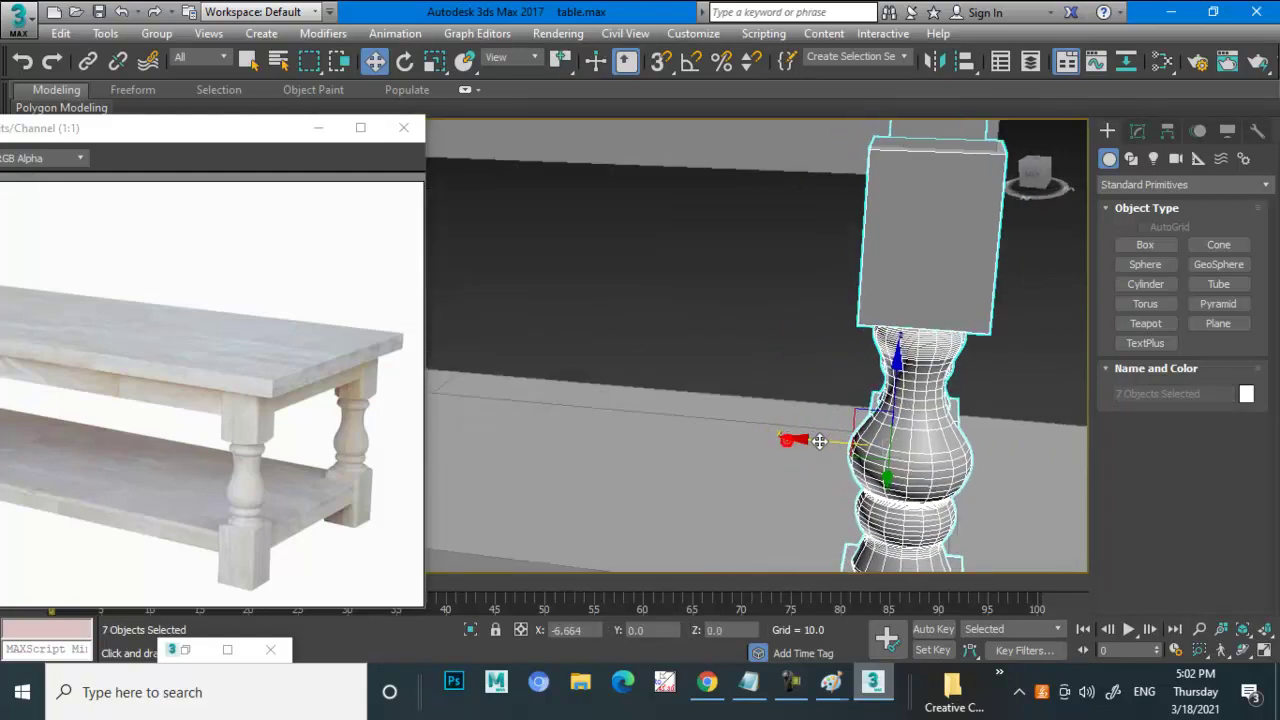
- Inspect the table's underside and region-select the legs
{"action": "scroll", "coordinate": [817, 391], "scroll_direction": "down", "scroll_amount": 4}
{"action": "scroll", "coordinate": [719, 348], "scroll_direction": "up", "scroll_amount": 4}
{"action": "mouse_move", "coordinate": [719, 348]}
{"action": "middle_mouse_down", "text": "alt"}
{"action": "mouse_move", "coordinate": [737, 368]}
{"action": "mouse_move", "coordinate": [587, 277]}
{"action": "middle_mouse_up", "text": "alt"}
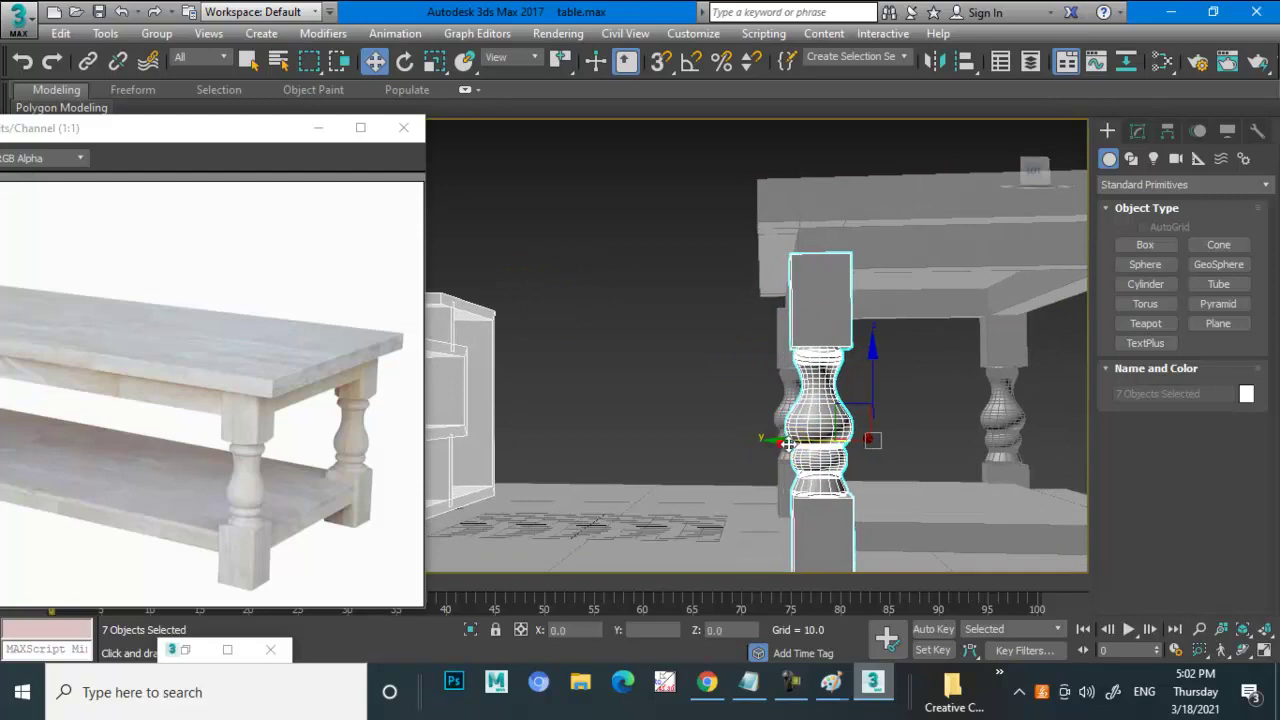
{"action": "mouse_move", "coordinate": [777, 443]}
{"action": "middle_mouse_down", "text": "alt"}
{"action": "mouse_move", "coordinate": [810, 372]}
{"action": "mouse_move", "coordinate": [851, 351]}
{"action": "mouse_move", "coordinate": [709, 414]}
{"action": "mouse_move", "coordinate": [951, 351]}
{"action": "mouse_move", "coordinate": [697, 347]}
{"action": "middle_mouse_up", "text": "alt"}
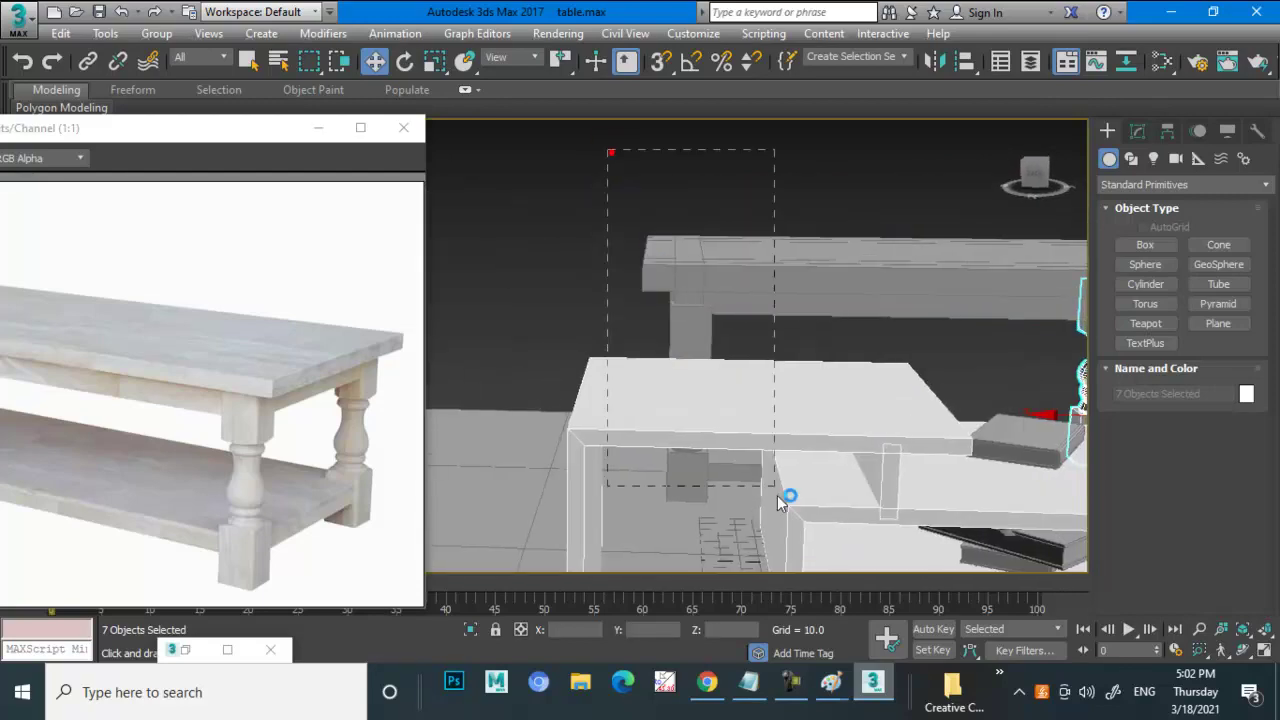
{"action": "left_click_drag", "start_coordinate": [780, 500], "coordinate": [780, 500]}
{"action": "mouse_move", "coordinate": [880, 205]}
{"action": "middle_mouse_down", "text": "alt"}
{"action": "mouse_move", "coordinate": [903, 414]}
{"action": "mouse_move", "coordinate": [905, 340]}
{"action": "mouse_move", "coordinate": [1077, 349]}
{"action": "mouse_move", "coordinate": [872, 428]}
{"action": "mouse_move", "coordinate": [871, 443]}
{"action": "middle_mouse_up", "text": "alt"}
{"action": "scroll", "coordinate": [860, 428], "scroll_direction": "down", "scroll_amount": 5}
{"action": "scroll", "coordinate": [868, 446], "scroll_direction": "up", "scroll_amount": 5}
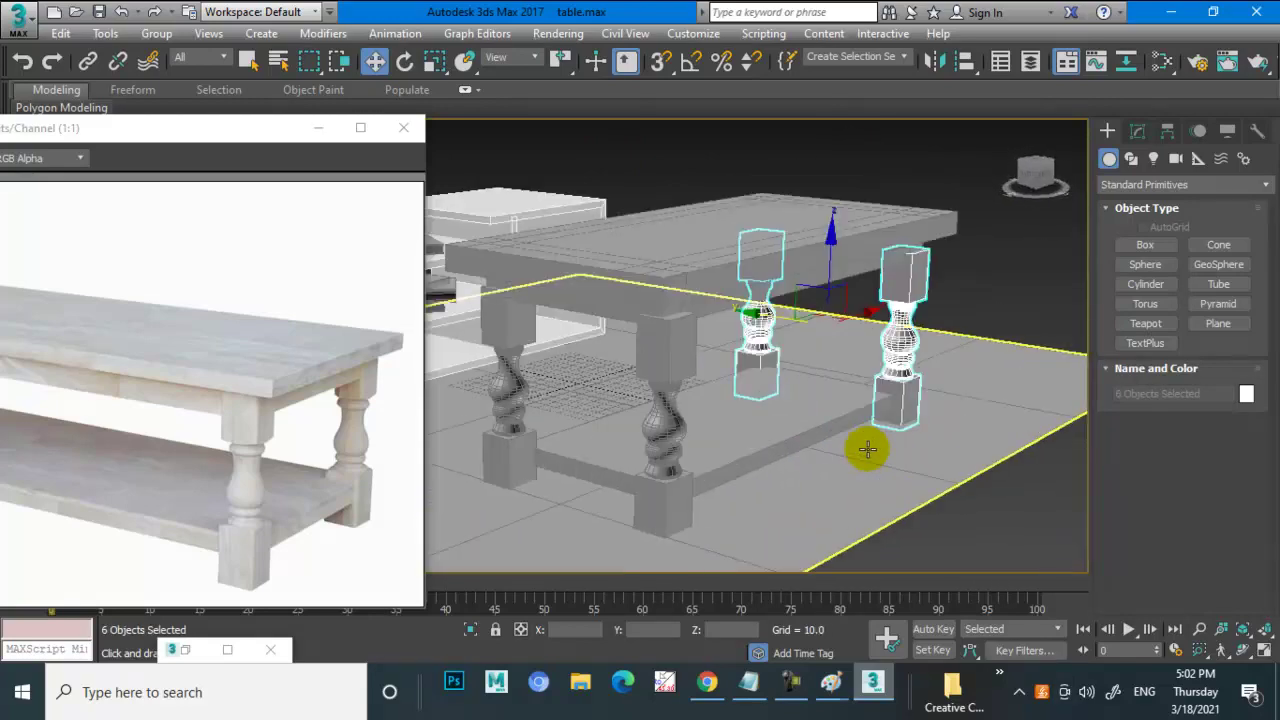
- Raise the Box014 lower shelf to about Z 15.57, then select the tabletop
{"action": "middle_click_drag", "start_coordinate": [778, 443], "coordinate": [731, 449], "text": "alt"}
{"action": "left_click", "coordinate": [728, 450]}
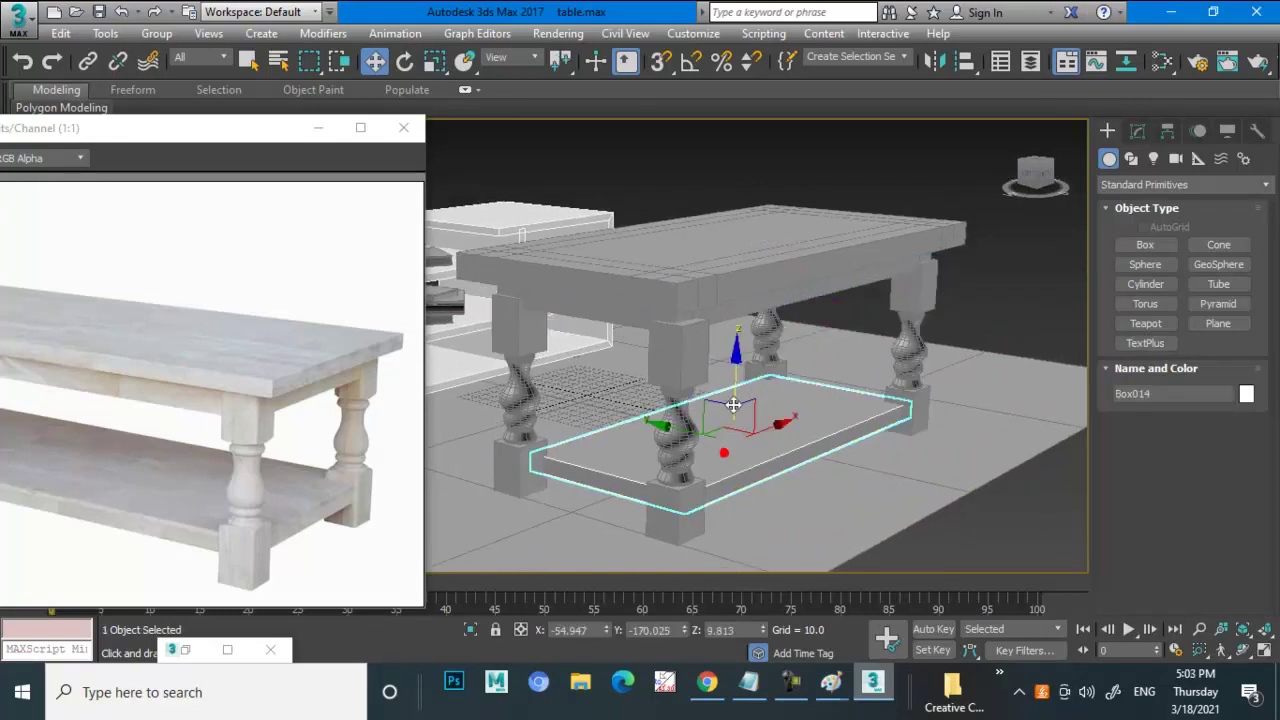
{"action": "left_click_drag", "start_coordinate": [733, 373], "coordinate": [733, 366]}
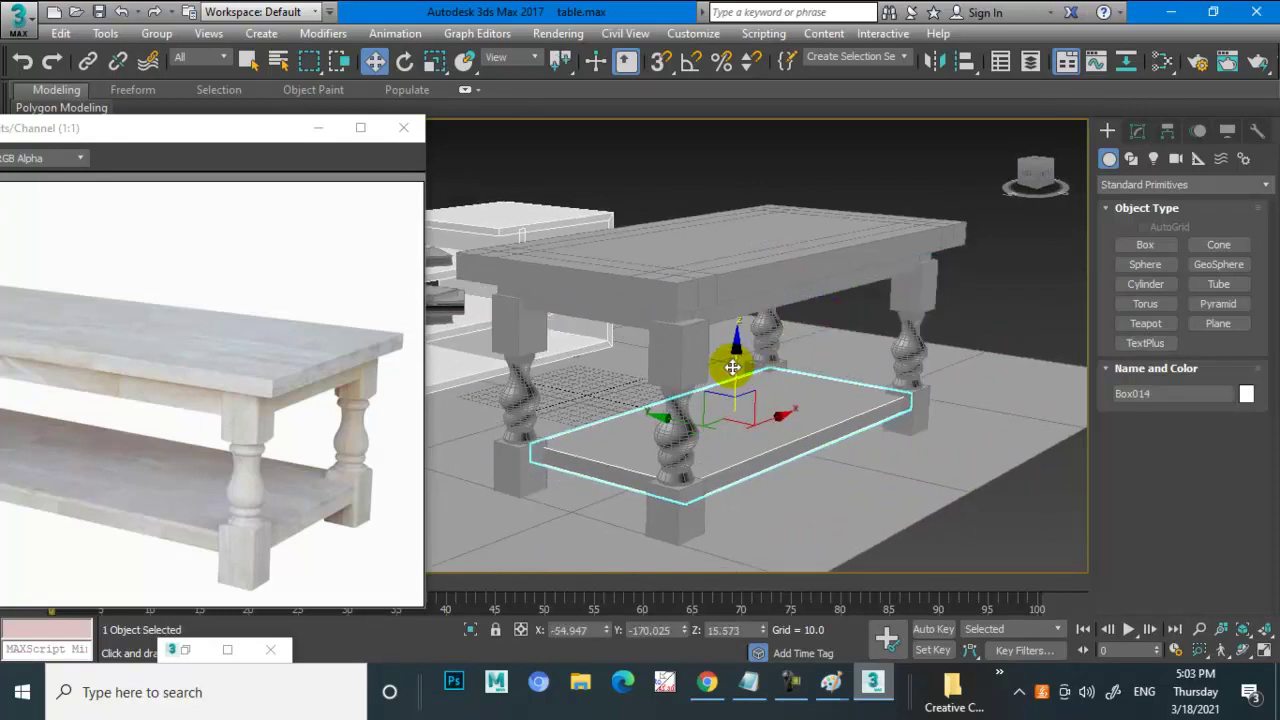
{"action": "middle_click_drag", "start_coordinate": [733, 368], "coordinate": [771, 340], "text": "alt"}
{"action": "scroll", "coordinate": [760, 320], "scroll_direction": "down", "scroll_amount": 2}
{"action": "left_click", "coordinate": [718, 283]}
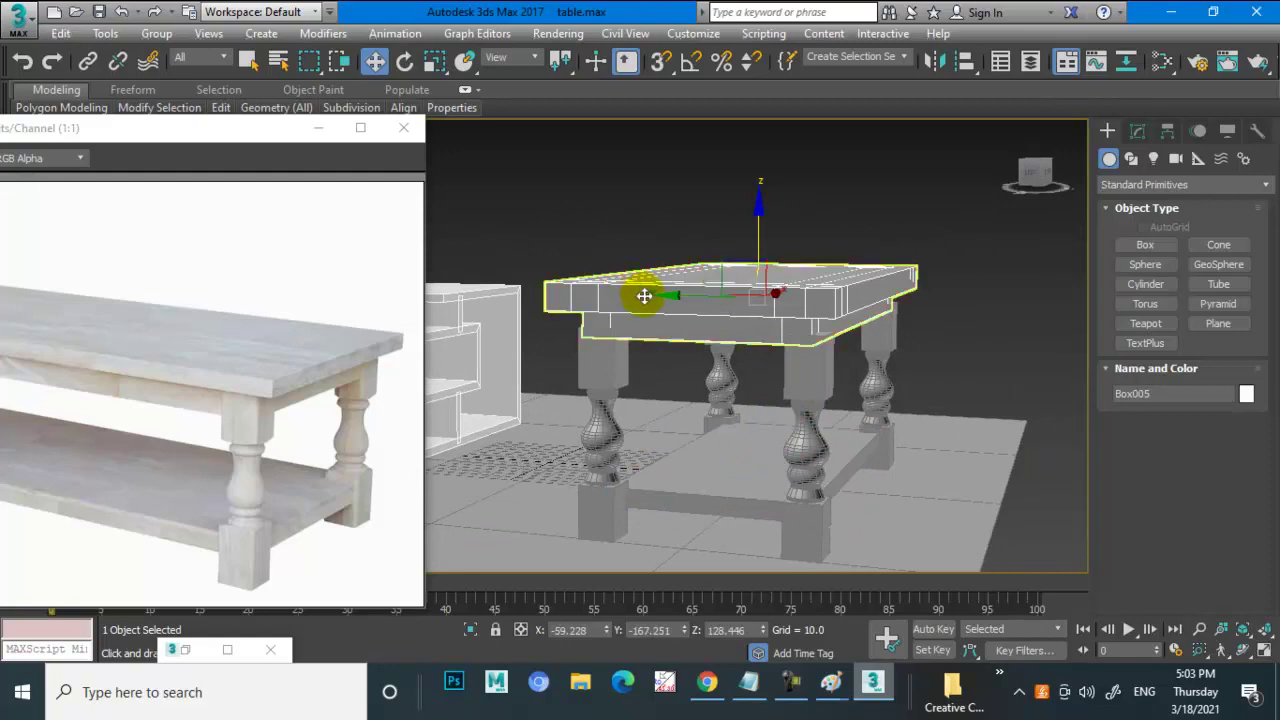
- Move the Box005 tabletop's vertices in the Top view so it sits squarely over the legs
{"action": "key", "text": "alt+w"}
{"action": "key", "text": "alt+w"}
{"action": "mouse_move", "coordinate": [508, 291]}
{"action": "middle_mouse_down"}
{"action": "mouse_move", "coordinate": [636, 299]}
{"action": "mouse_move", "coordinate": [666, 209]}
{"action": "middle_mouse_up"}
{"action": "key", "text": "1"}
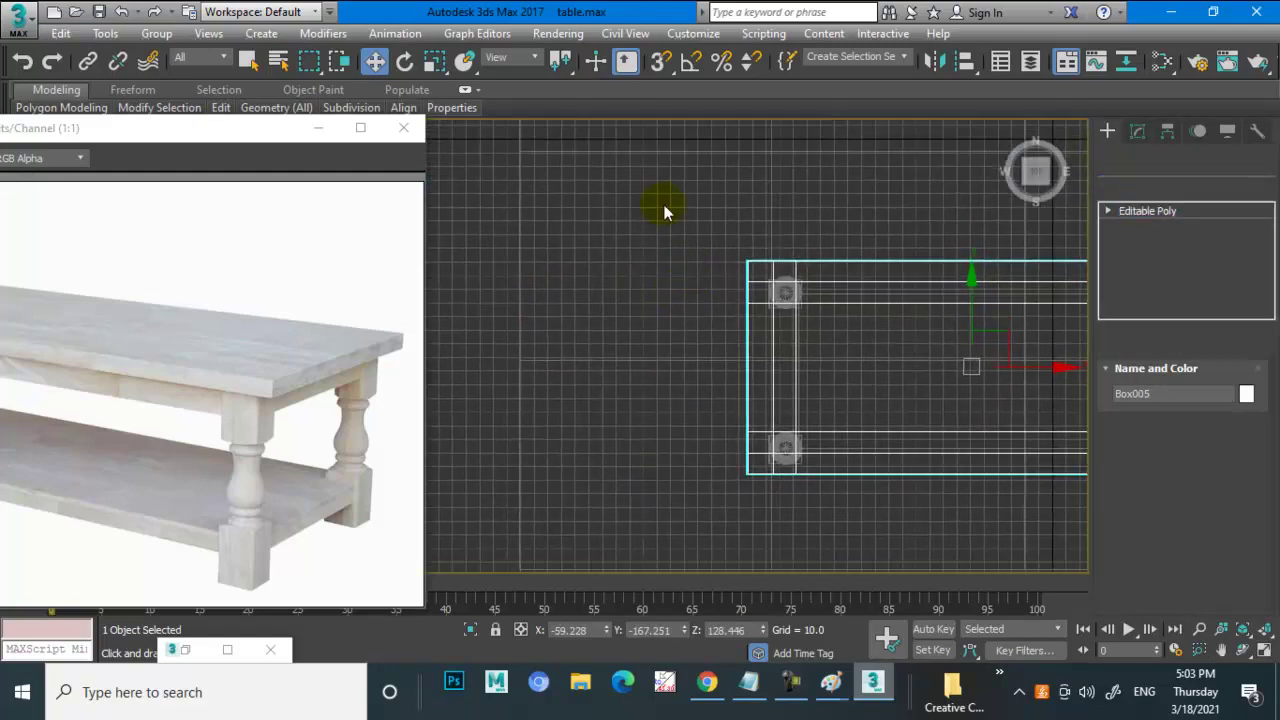
{"action": "left_click_drag", "start_coordinate": [841, 368], "coordinate": [834, 366]}
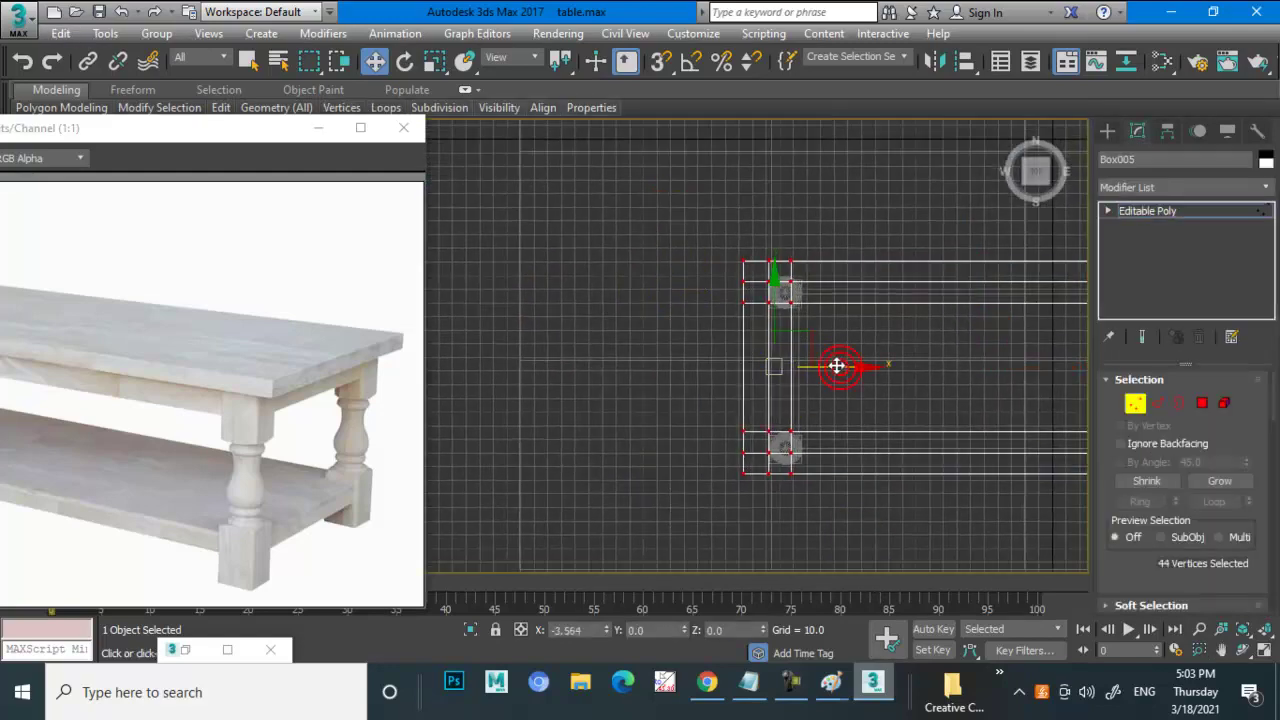
{"action": "middle_click_drag", "start_coordinate": [851, 345], "coordinate": [576, 252]}
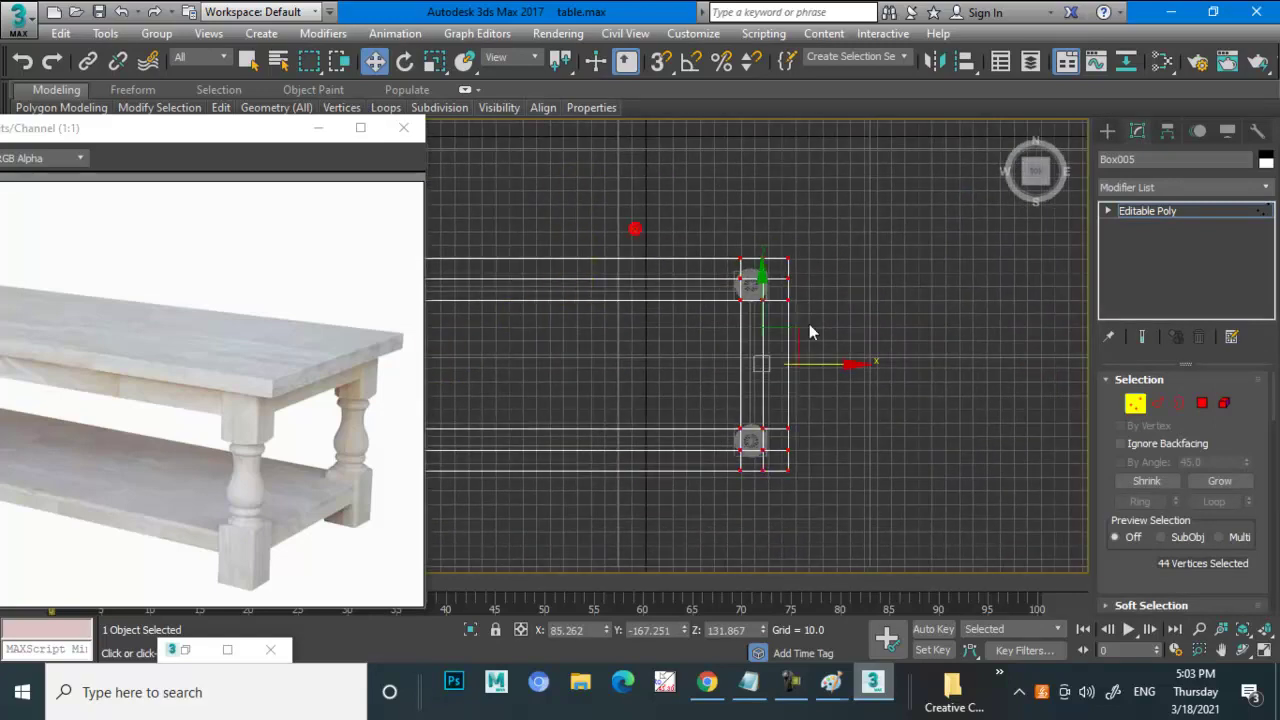
{"action": "left_click_drag", "start_coordinate": [843, 369], "coordinate": [846, 363]}
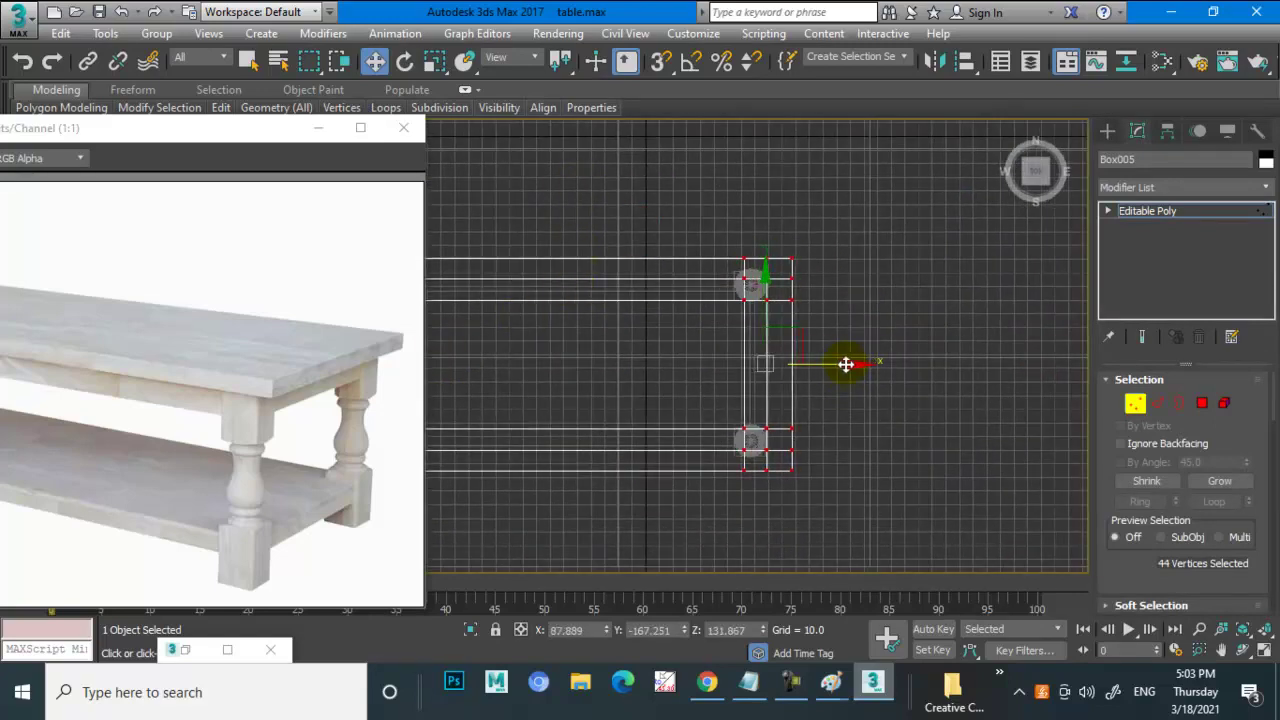
{"action": "middle_click_drag", "start_coordinate": [846, 363], "coordinate": [977, 384]}
{"action": "scroll", "coordinate": [977, 384], "scroll_direction": "down", "scroll_amount": 2}
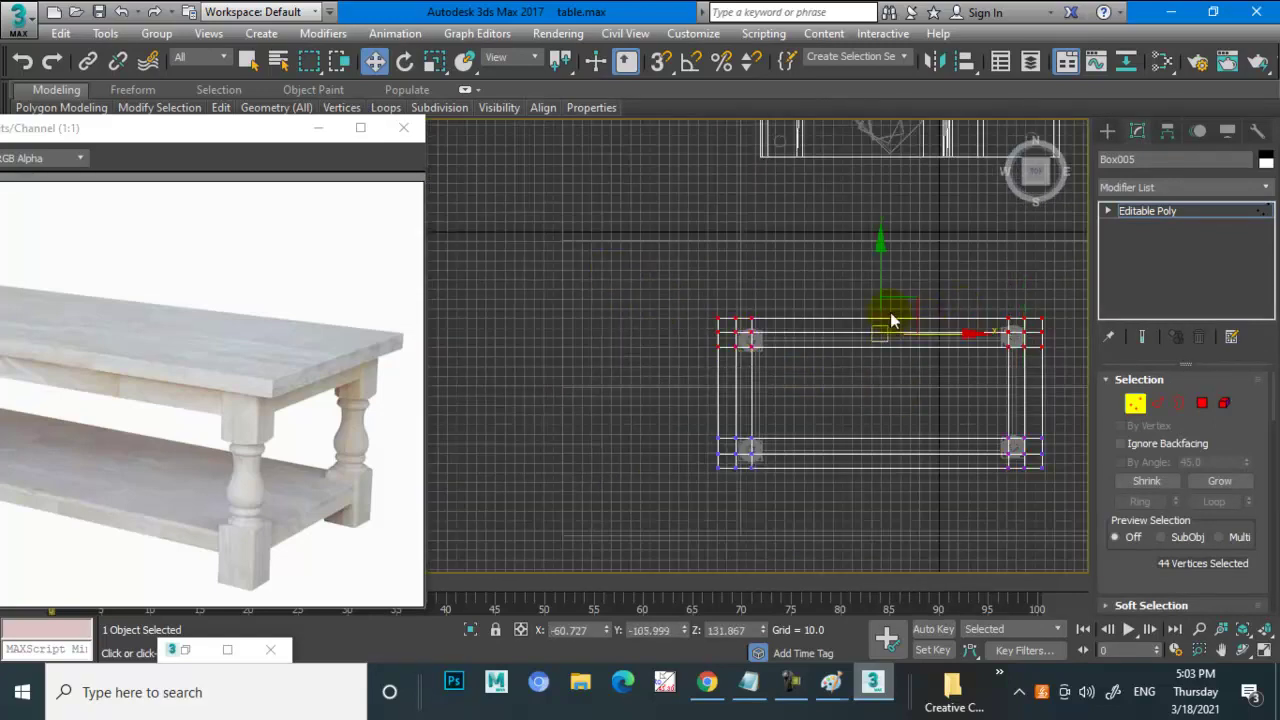
{"action": "left_click_drag", "start_coordinate": [882, 284], "coordinate": [880, 280]}
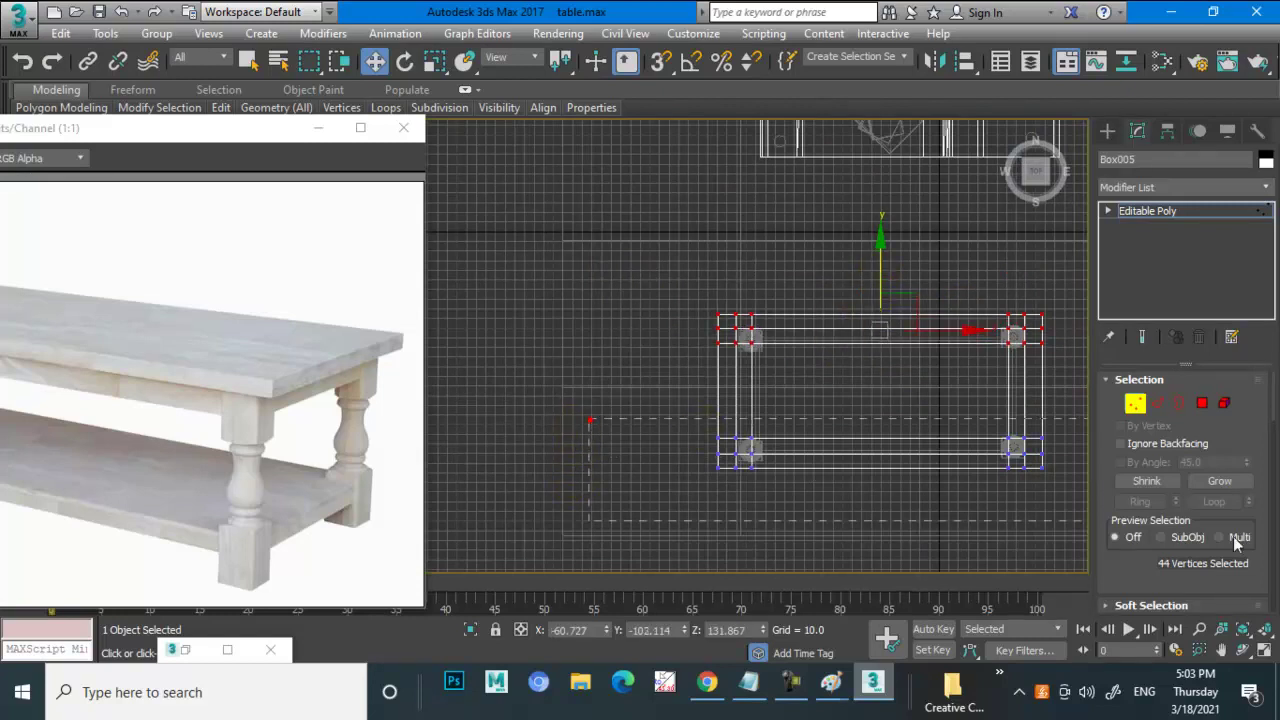
{"action": "left_click_drag", "start_coordinate": [879, 397], "coordinate": [885, 402]}
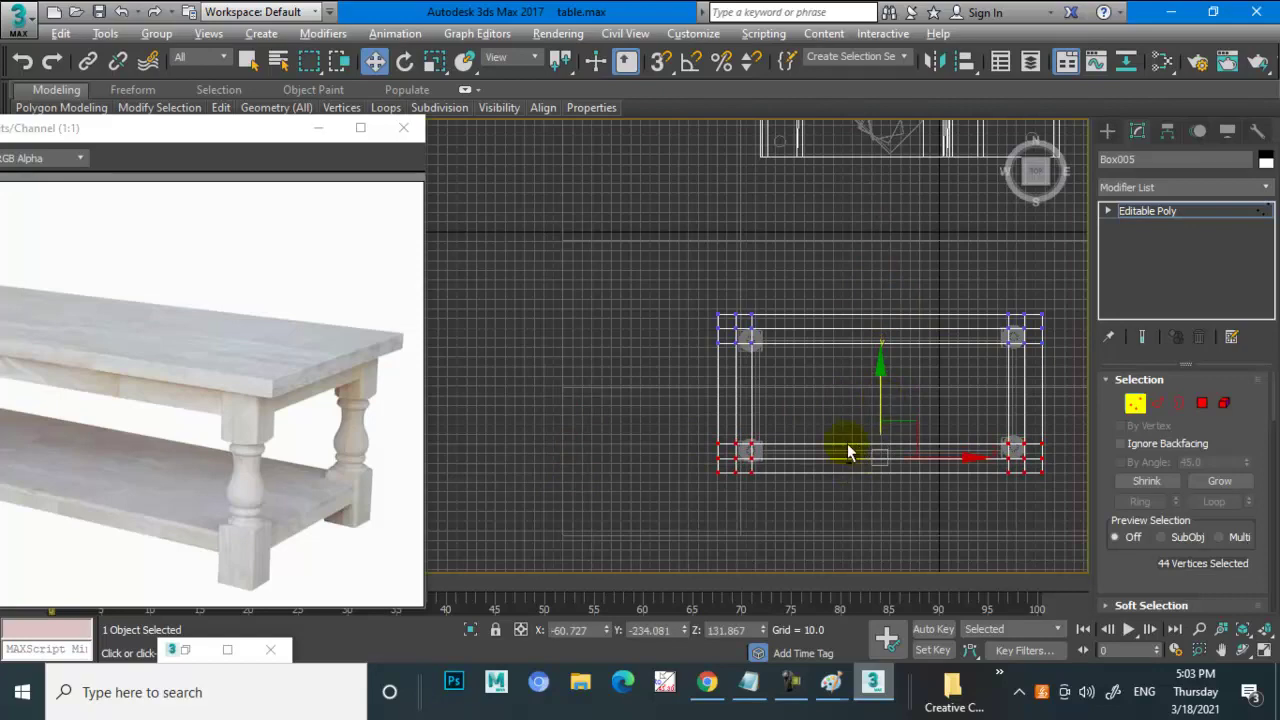
- Exit vertex mode, view the table from the front and select its right-hand legs
{"action": "key", "text": "alt+w"}
{"action": "middle_click", "coordinate": [837, 414]}
{"action": "key", "text": "alt+w"}
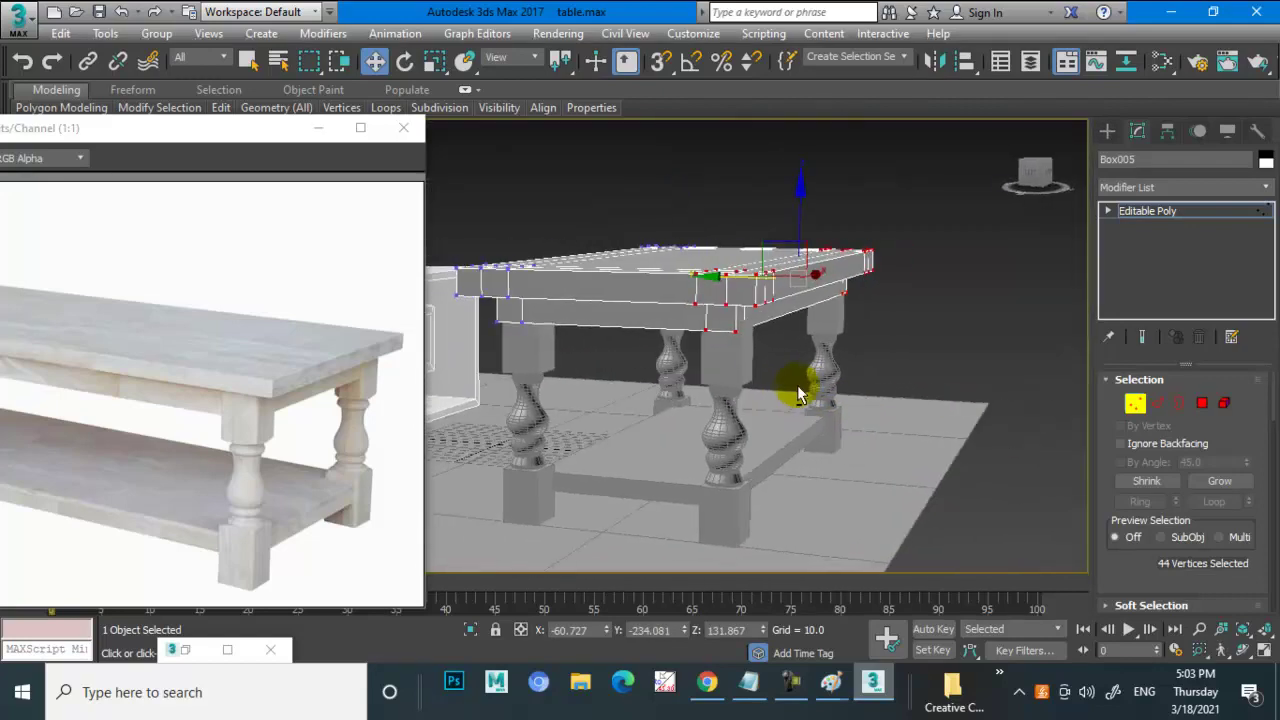
{"action": "middle_click_drag", "start_coordinate": [797, 393], "coordinate": [840, 371], "text": "alt"}
{"action": "left_click", "coordinate": [1160, 211]}
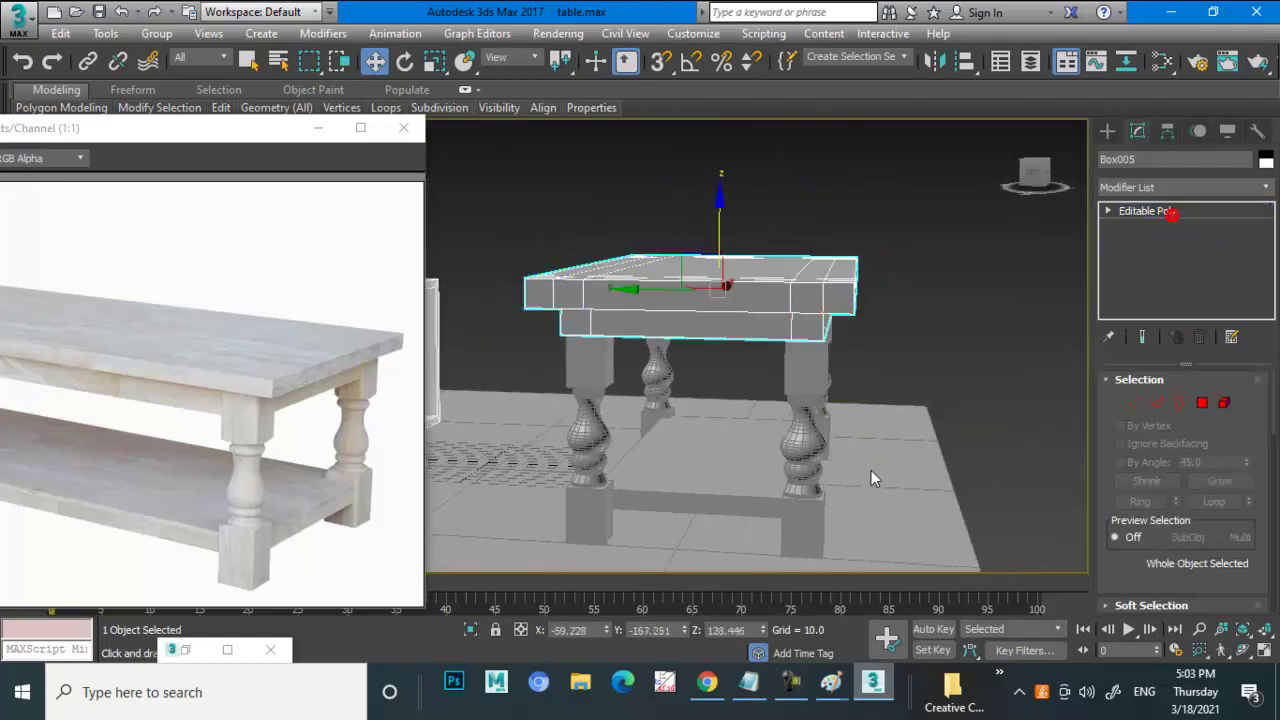
{"action": "middle_click_drag", "start_coordinate": [871, 470], "coordinate": [765, 368], "text": "alt"}
{"action": "left_click_drag", "start_coordinate": [765, 368], "coordinate": [907, 400]}
- Refine the selection to the right-hand leg pieces and the block above the baluster
{"action": "left_click_drag", "start_coordinate": [922, 321], "coordinate": [1068, 540], "text": "alt"}
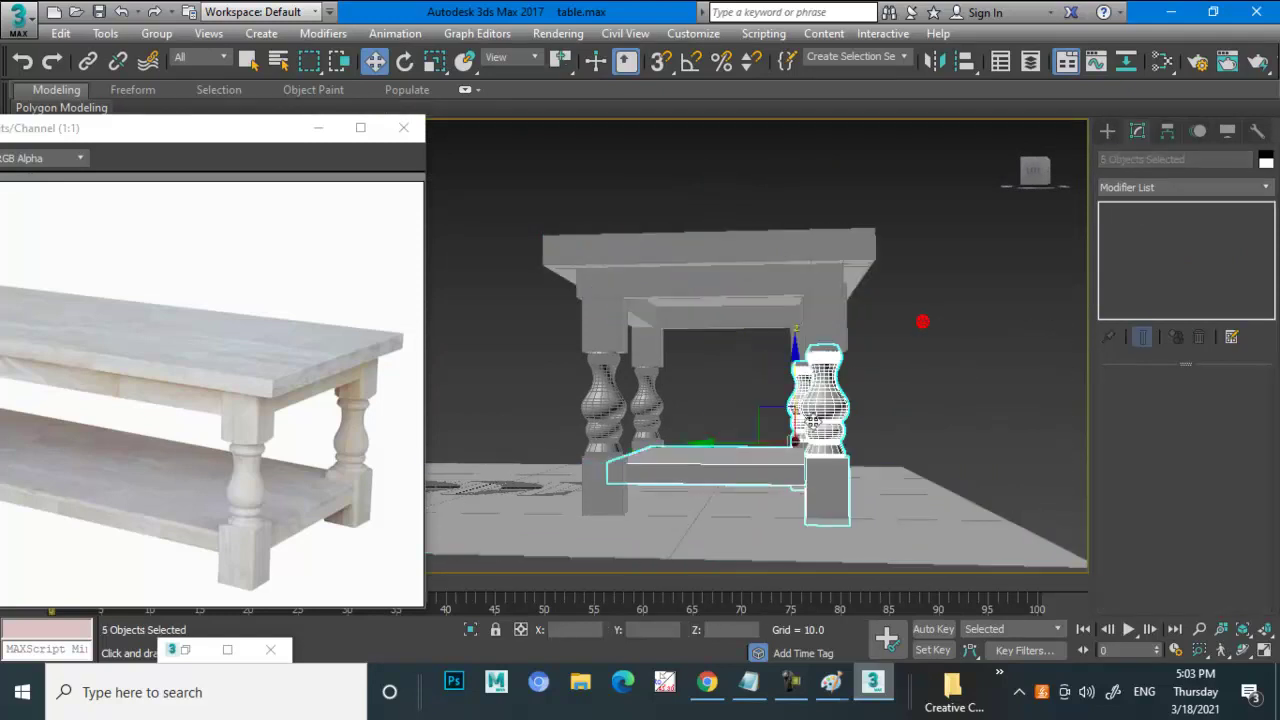
{"action": "left_click", "coordinate": [758, 428], "text": "alt"}
{"action": "left_click", "coordinate": [757, 440]}
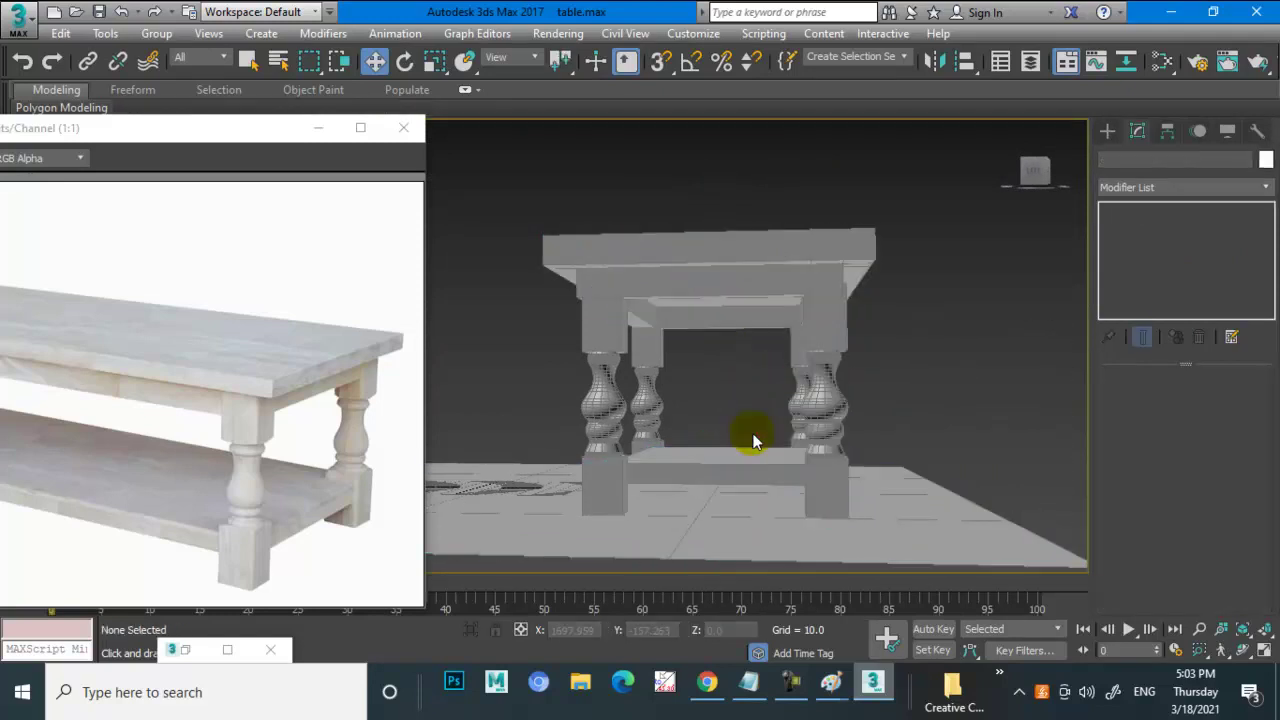
{"action": "key", "text": "ctrl+z"}
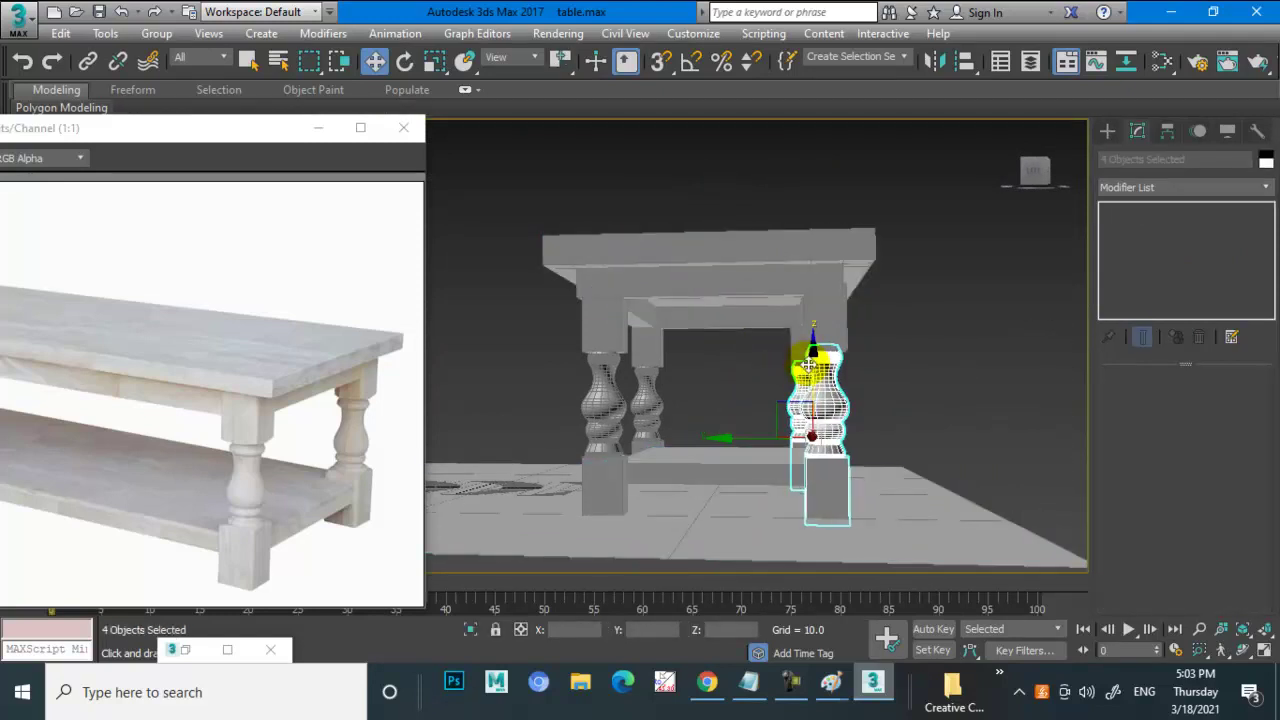
{"action": "middle_click_drag", "start_coordinate": [757, 437], "coordinate": [823, 314], "text": "alt"}
{"action": "left_click", "coordinate": [830, 313], "text": "ctrl"}
{"action": "left_click", "coordinate": [782, 333], "text": "ctrl"}
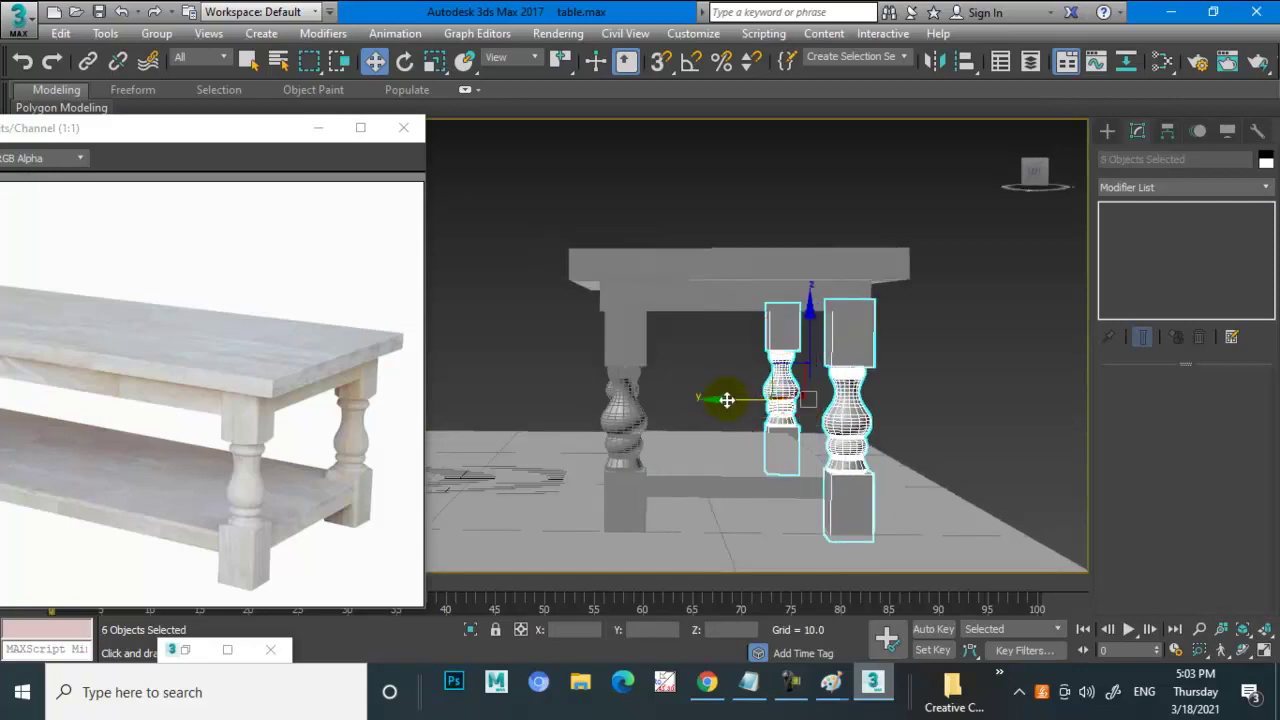
{"action": "mouse_move", "coordinate": [727, 398]}
{"action": "middle_mouse_down", "text": "alt"}
{"action": "mouse_move", "coordinate": [757, 400]}
{"action": "mouse_move", "coordinate": [680, 414]}
{"action": "mouse_move", "coordinate": [717, 305]}
{"action": "mouse_move", "coordinate": [743, 326]}
{"action": "mouse_move", "coordinate": [868, 227]}
{"action": "middle_mouse_up", "text": "alt"}
- In the Front view, lower the tabletop's top-edge vertices slightly
{"action": "left_click", "coordinate": [871, 223]}
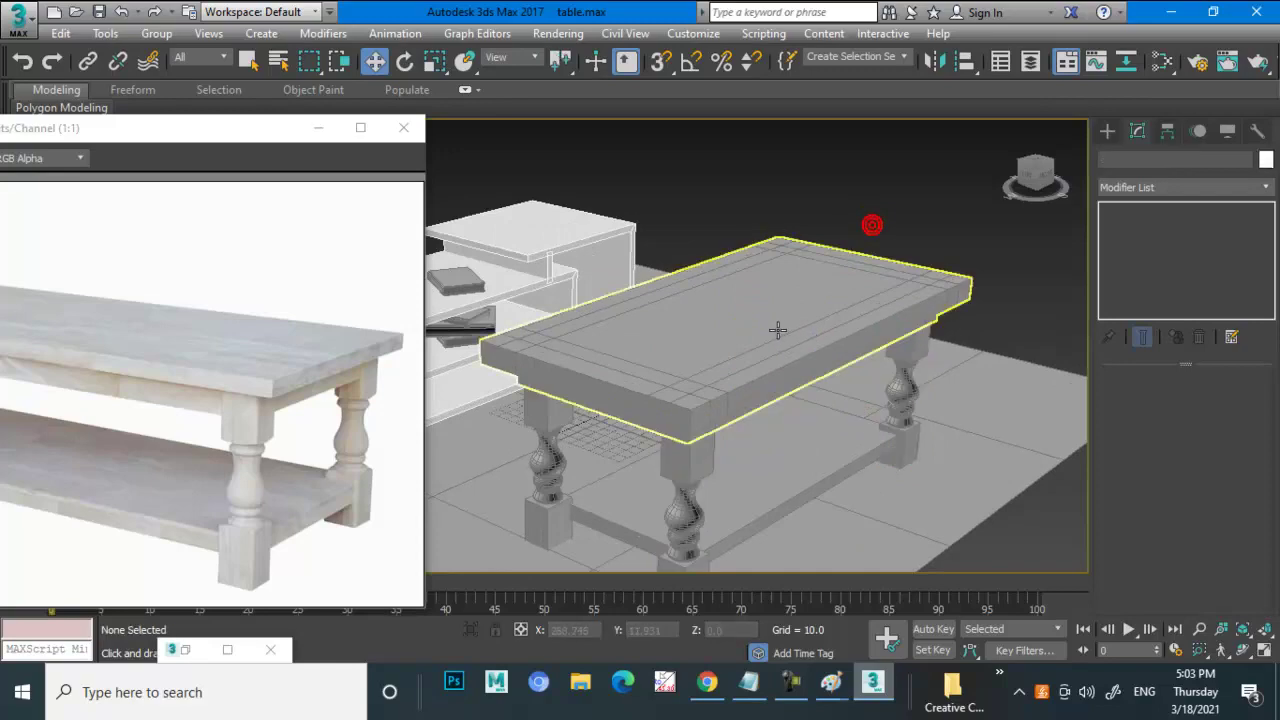
{"action": "left_click", "coordinate": [785, 327]}
{"action": "key", "text": "alt+w"}
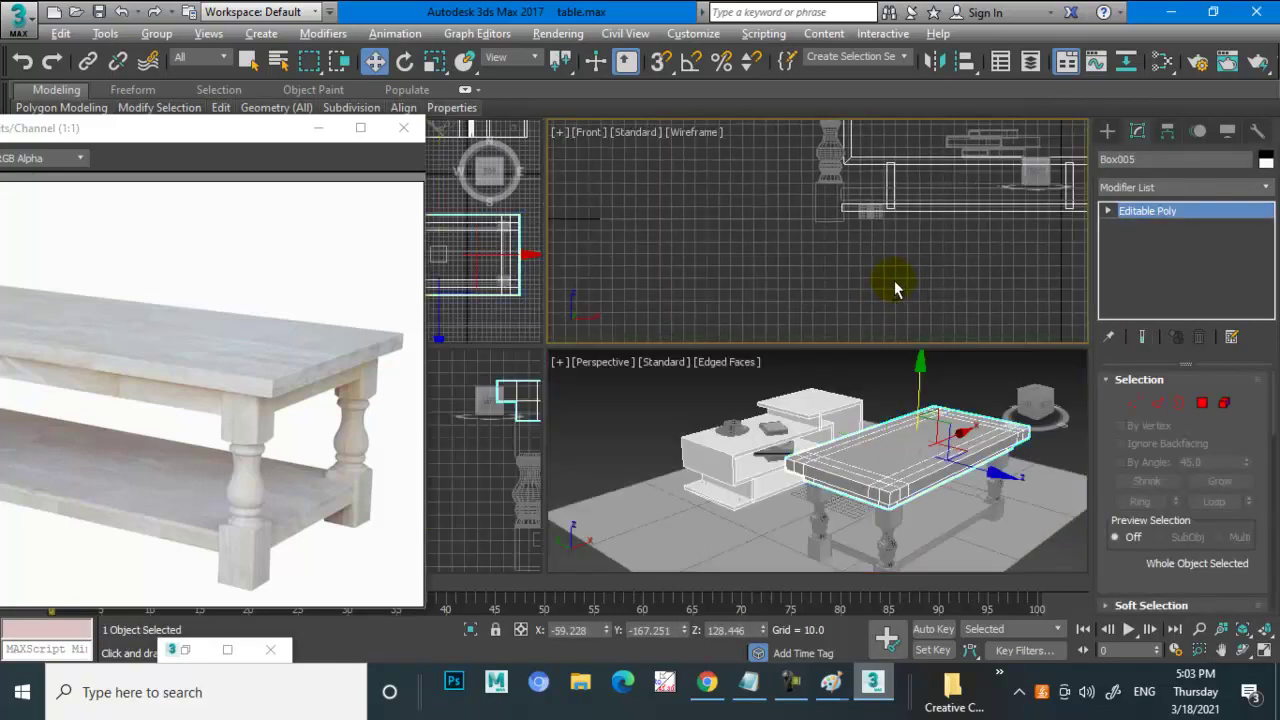
{"action": "key", "text": "alt+w"}
{"action": "key", "text": "1"}
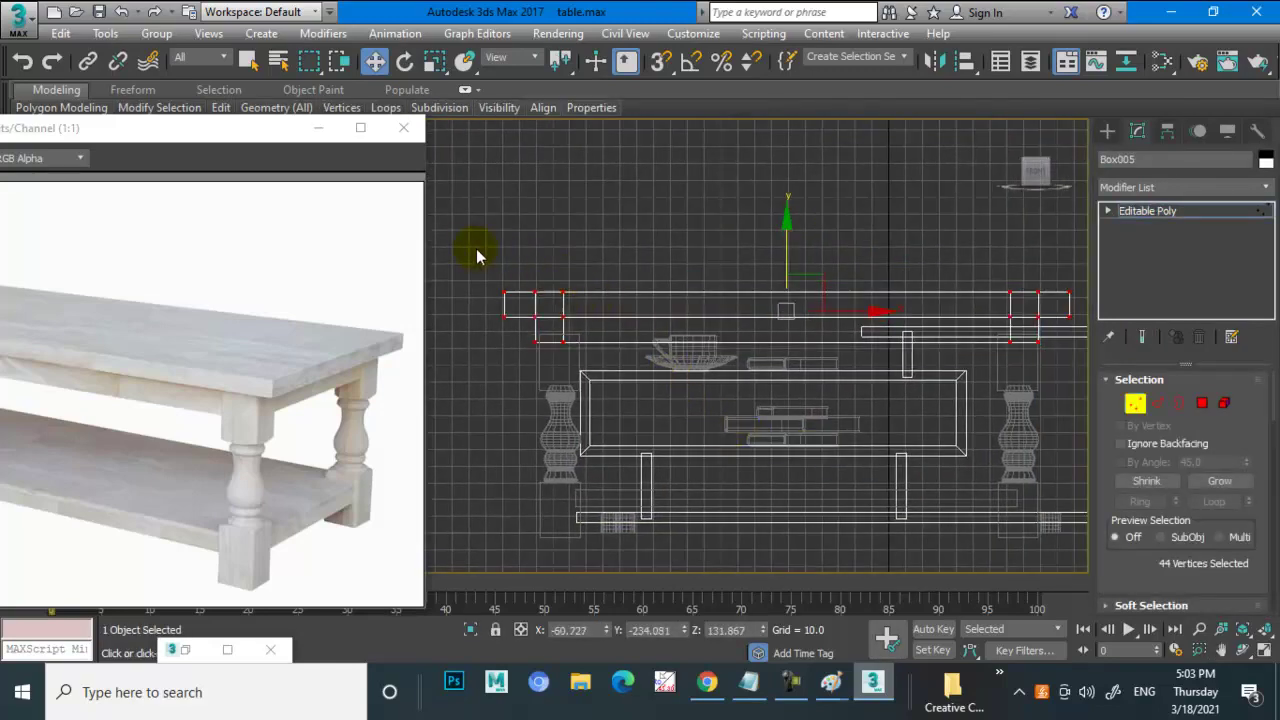
{"action": "left_click_drag", "start_coordinate": [471, 249], "coordinate": [1219, 295]}
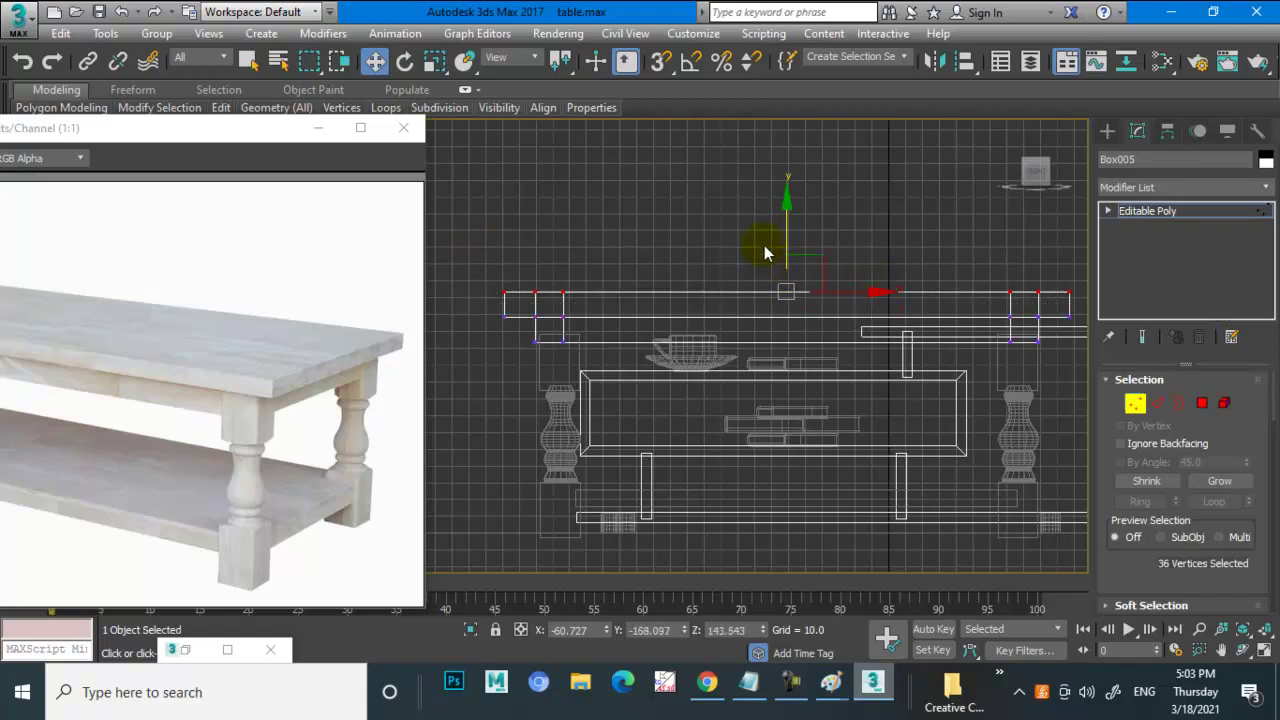
{"action": "left_click_drag", "start_coordinate": [788, 235], "coordinate": [794, 242]}
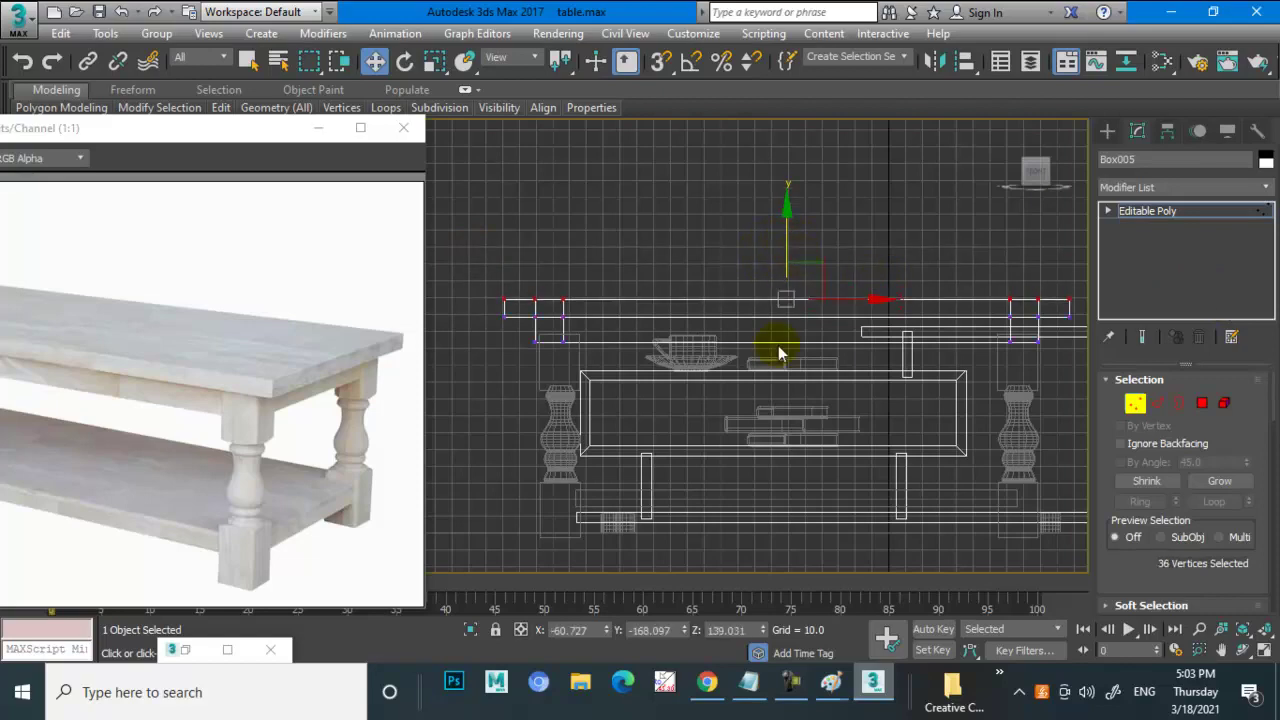
- Return to Perspective, leave vertex editing and toggle the edged-faces overlay
{"action": "key", "text": "alt+w"}
{"action": "key", "text": "alt+w"}
{"action": "middle_click_drag", "start_coordinate": [880, 440], "coordinate": [900, 440]}
{"action": "left_click", "coordinate": [960, 205]}
{"action": "scroll", "coordinate": [928, 333], "scroll_direction": "down", "scroll_amount": 2}
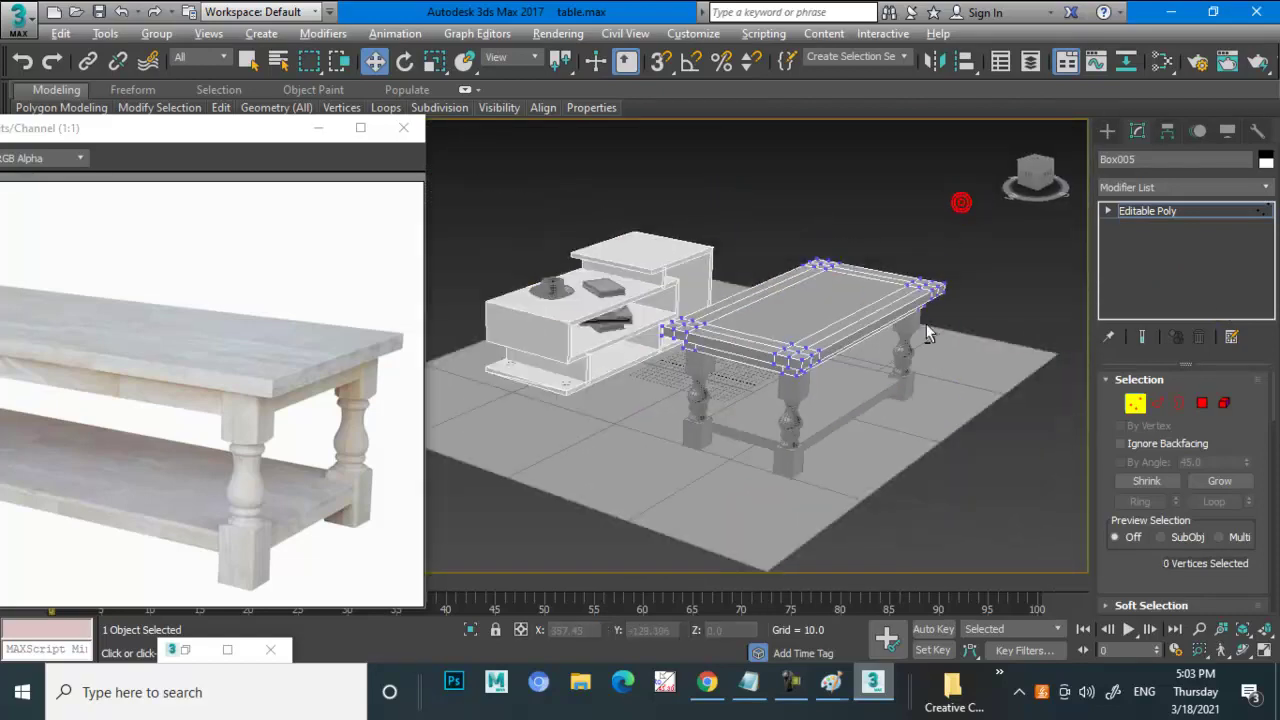
{"action": "middle_click_drag", "start_coordinate": [928, 333], "coordinate": [1113, 268], "text": "alt"}
{"action": "left_click", "coordinate": [1181, 211]}
{"action": "scroll", "coordinate": [849, 366], "scroll_direction": "up", "scroll_amount": 3}
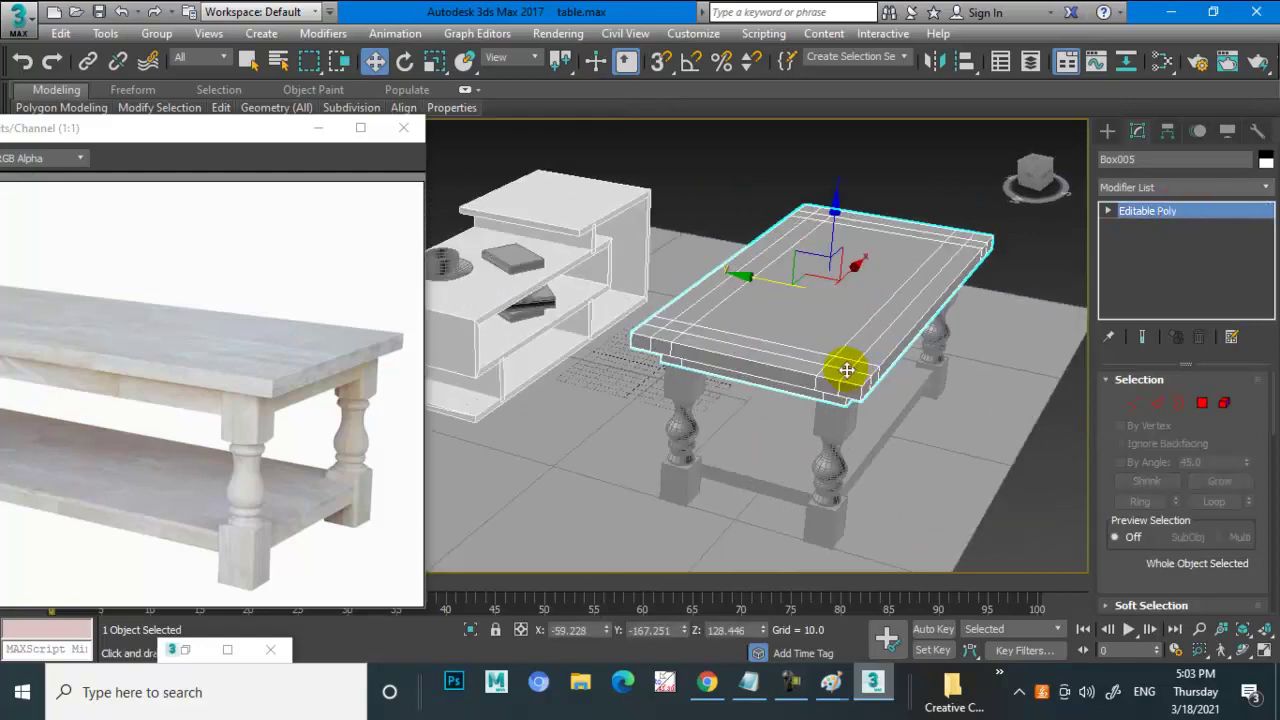
{"action": "scroll", "coordinate": [820, 368], "scroll_direction": "up", "scroll_amount": 2}
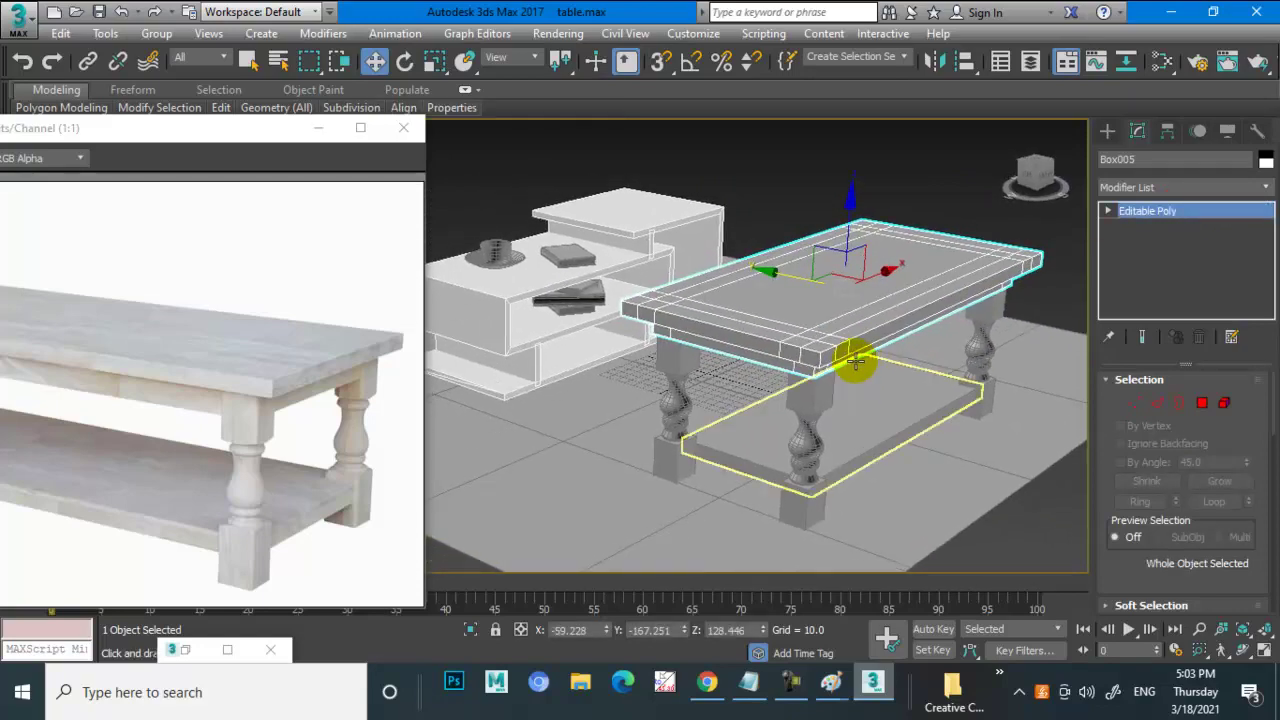
{"action": "key", "text": "F4"}
{"action": "key", "text": "F4"}
- Select the ground plane and store a grey sampled from the reference photo as a custom colour
{"action": "left_click", "coordinate": [700, 457]}
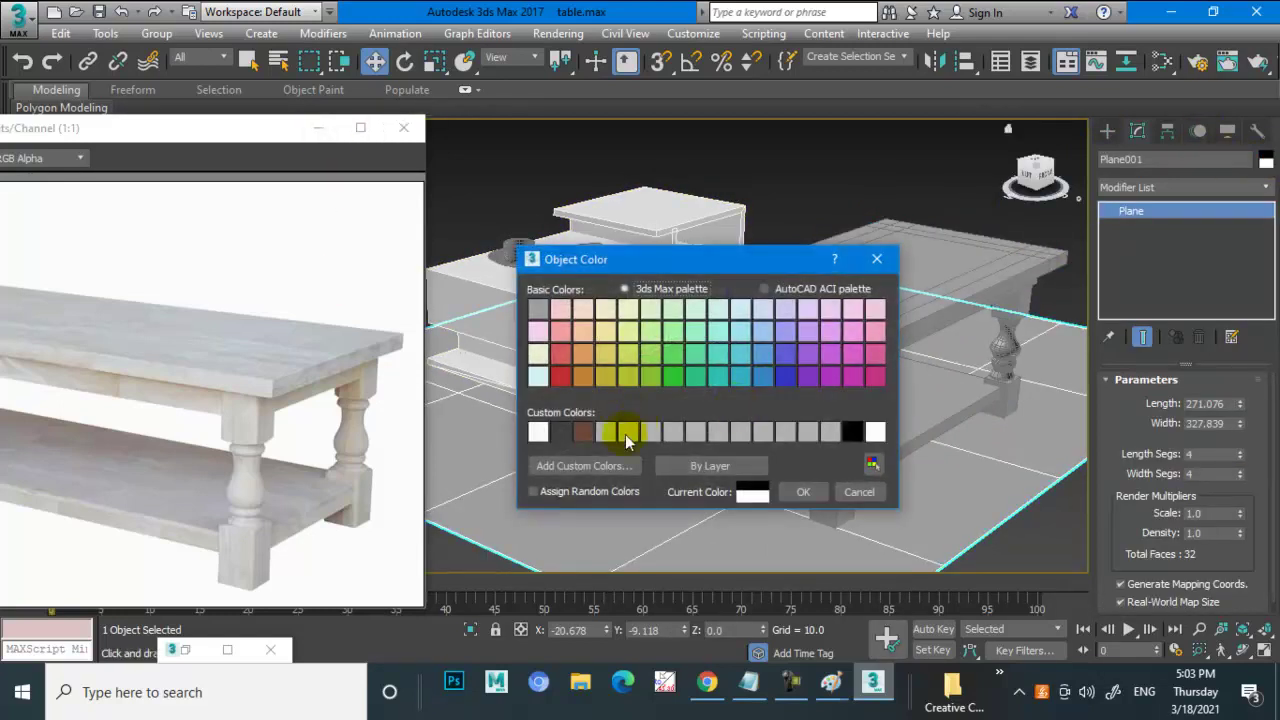
{"action": "left_click", "coordinate": [585, 468]}
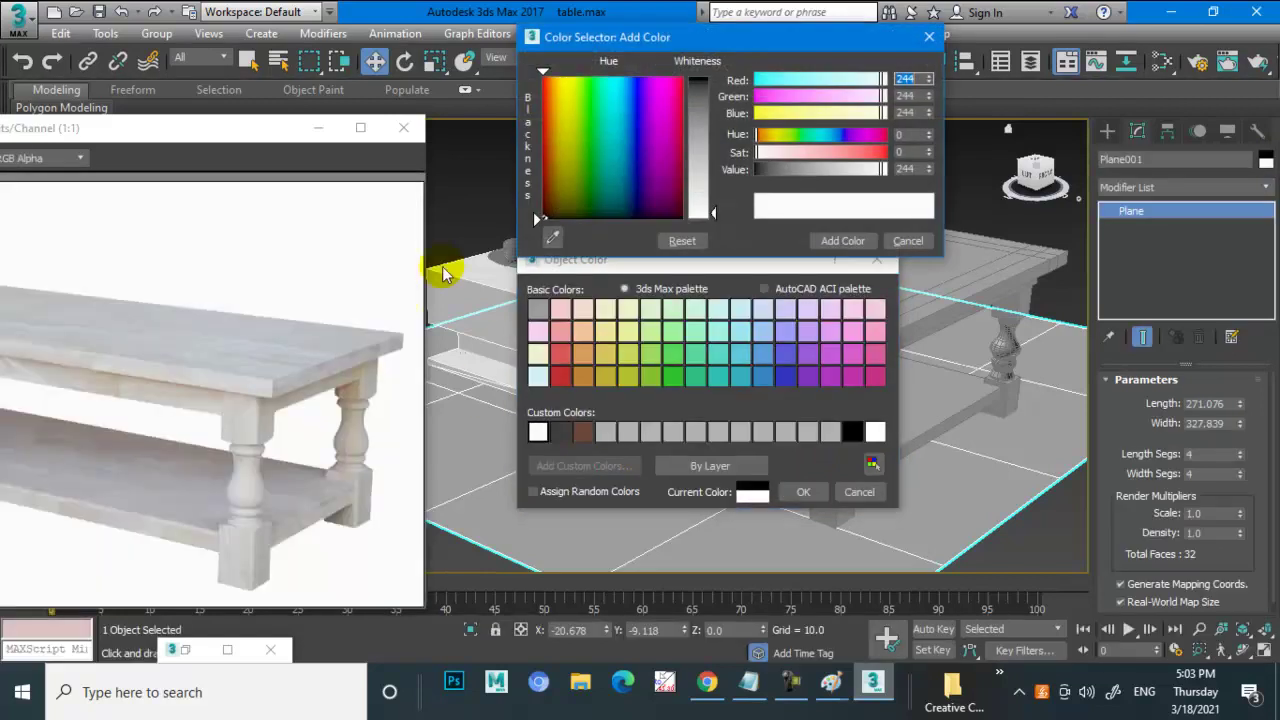
{"action": "mouse_move", "coordinate": [255, 350]}
{"action": "left_mouse_down"}
{"action": "mouse_move", "coordinate": [332, 326]}
{"action": "mouse_move", "coordinate": [249, 450]}
{"action": "left_mouse_up"}
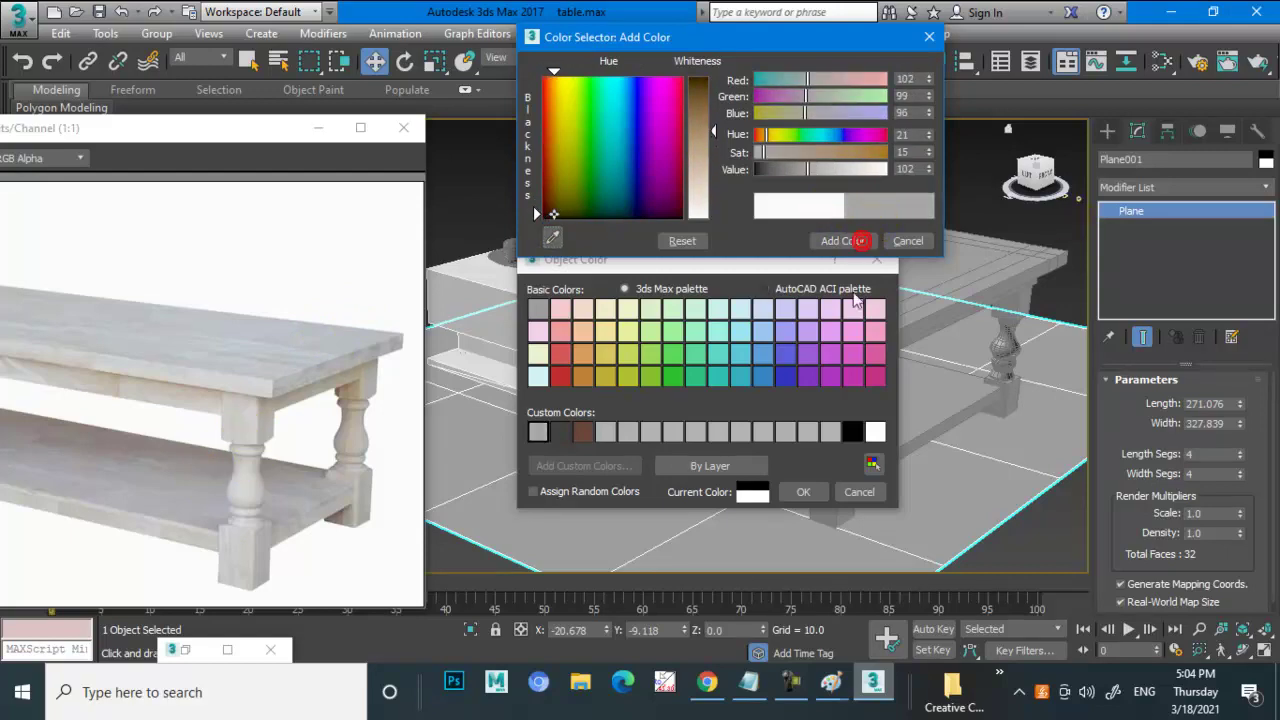
{"action": "left_click", "coordinate": [800, 490]}
{"action": "middle_click_drag", "start_coordinate": [800, 490], "coordinate": [894, 334], "text": "alt"}
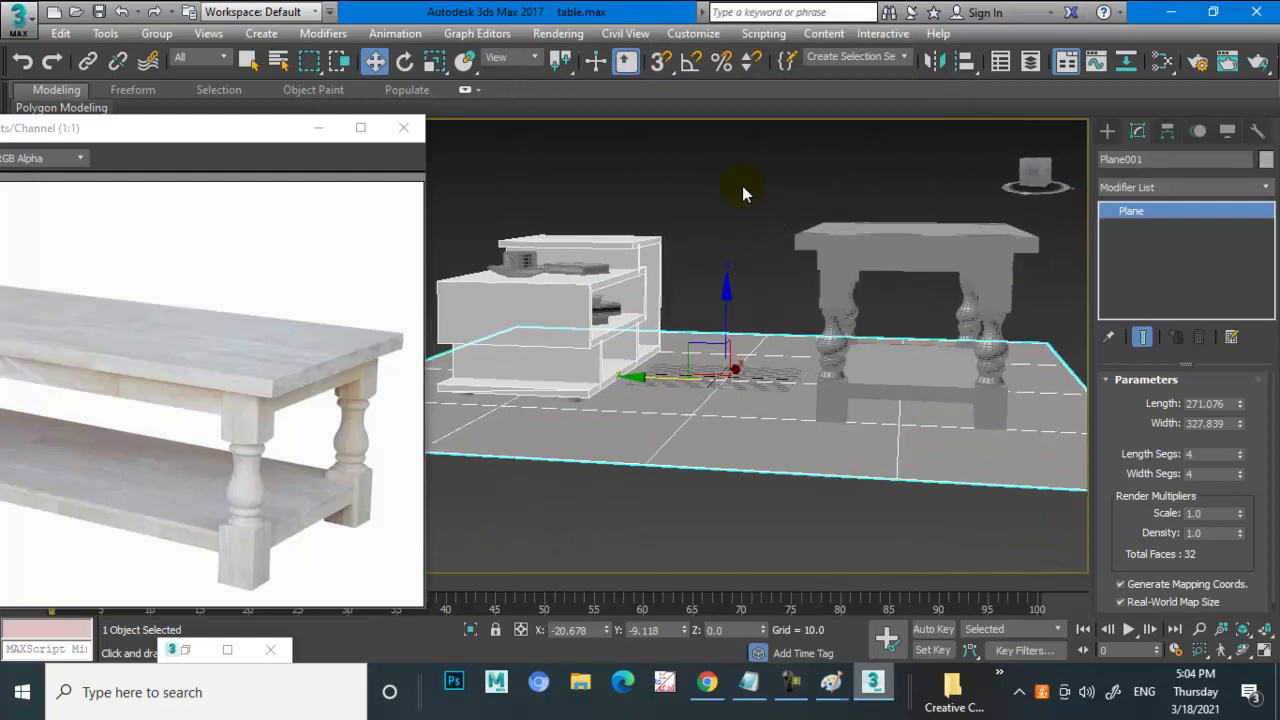
- Apply the sampled grey to the whole table and a lighter grey to the ground plane
{"action": "left_click_drag", "start_coordinate": [742, 184], "coordinate": [1080, 514]}
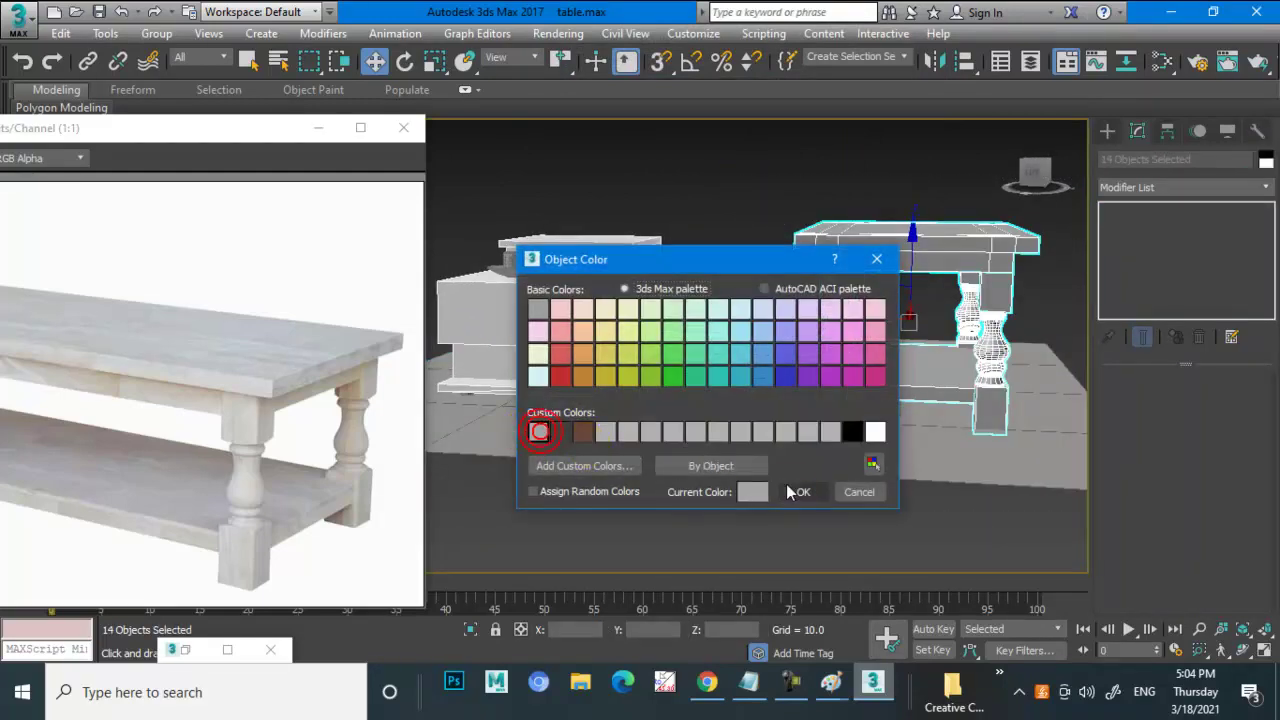
{"action": "left_click", "coordinate": [800, 491]}
{"action": "left_click", "coordinate": [749, 432]}
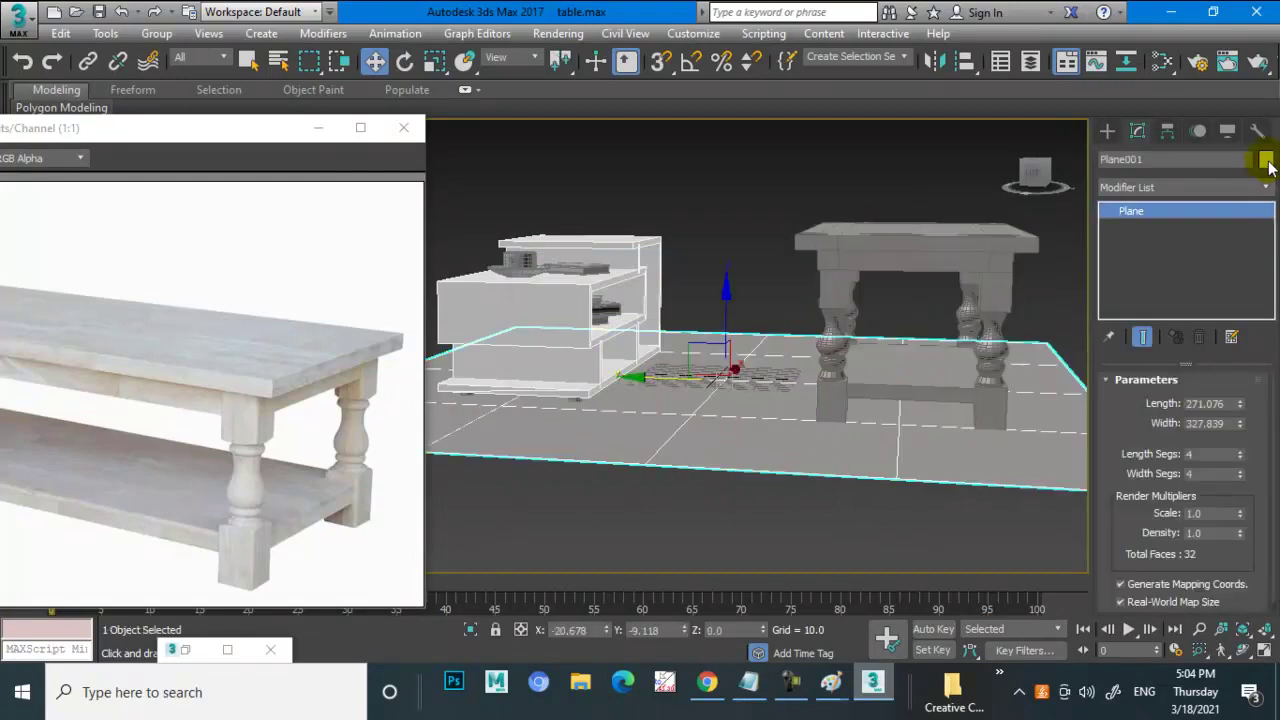
{"action": "left_click", "coordinate": [690, 457]}
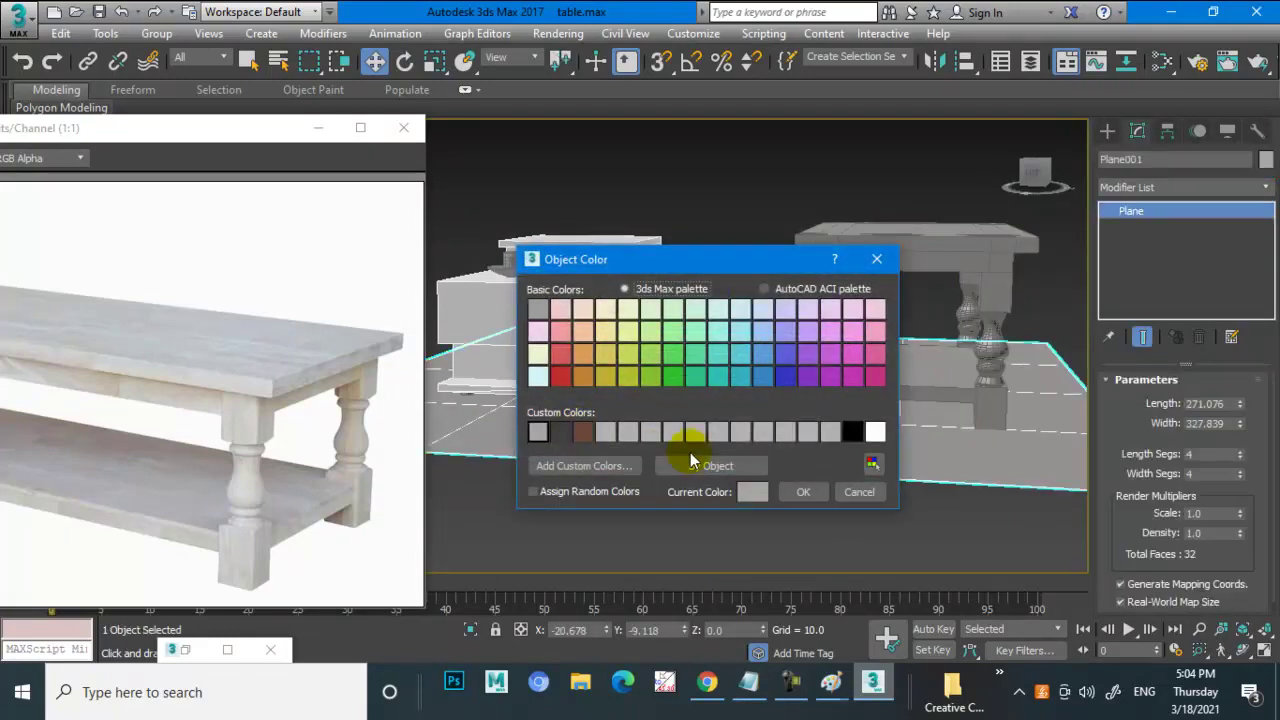
{"action": "left_click", "coordinate": [800, 491]}
{"action": "left_click", "coordinate": [712, 221]}
{"action": "mouse_move", "coordinate": [712, 221]}
{"action": "middle_mouse_down", "text": "alt"}
{"action": "mouse_move", "coordinate": [874, 380]}
{"action": "mouse_move", "coordinate": [820, 390]}
{"action": "middle_mouse_up", "text": "alt"}
- Turn the edged-faces overlay back on and minimize the reference image window
{"action": "scroll", "coordinate": [816, 388], "scroll_direction": "up", "scroll_amount": 3}
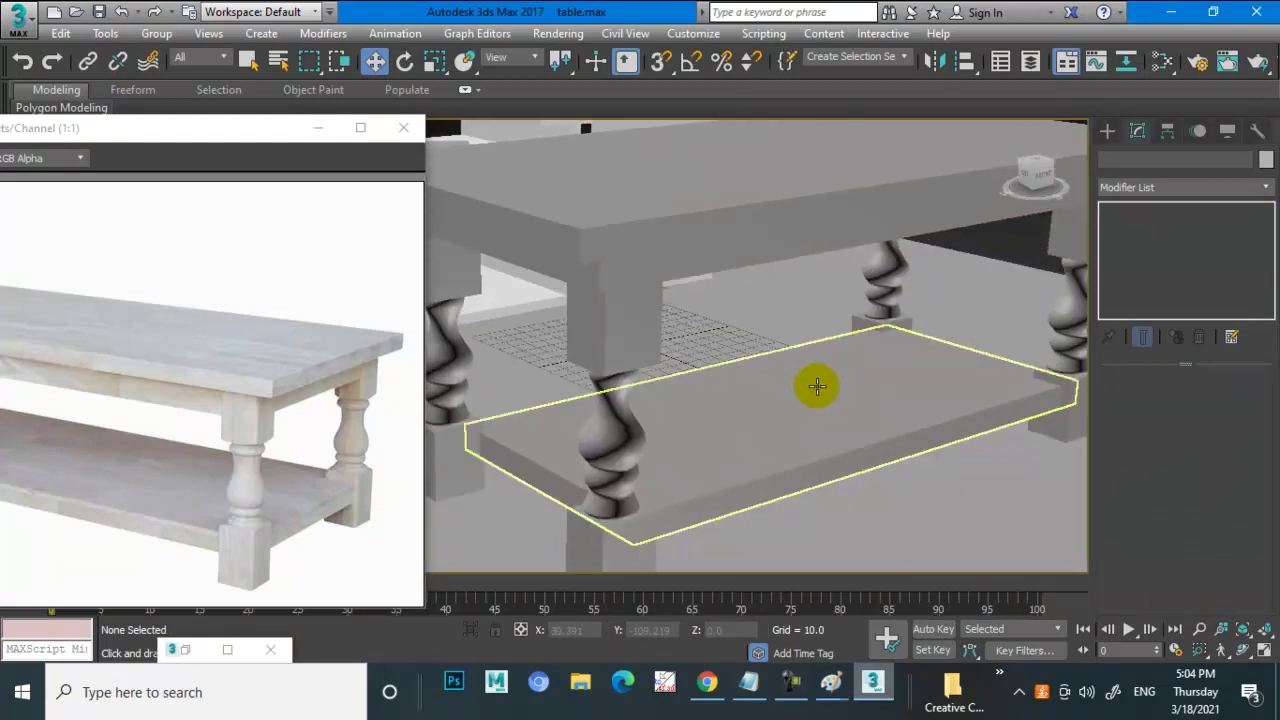
{"action": "scroll", "coordinate": [814, 390], "scroll_direction": "down", "scroll_amount": 3}
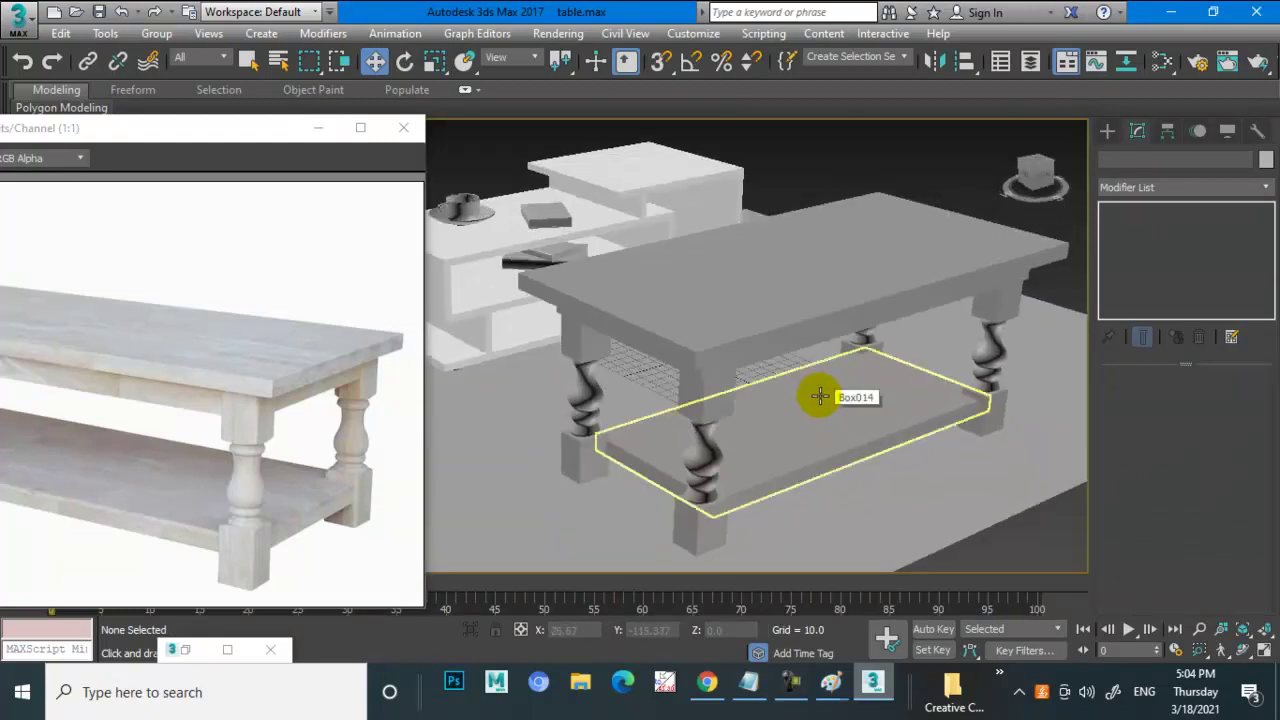
{"action": "scroll", "coordinate": [815, 410], "scroll_direction": "down", "scroll_amount": 2}
{"action": "scroll", "coordinate": [810, 430], "scroll_direction": "up", "scroll_amount": 2}
{"action": "key", "text": "F4"}
{"action": "left_click", "coordinate": [316, 132]}
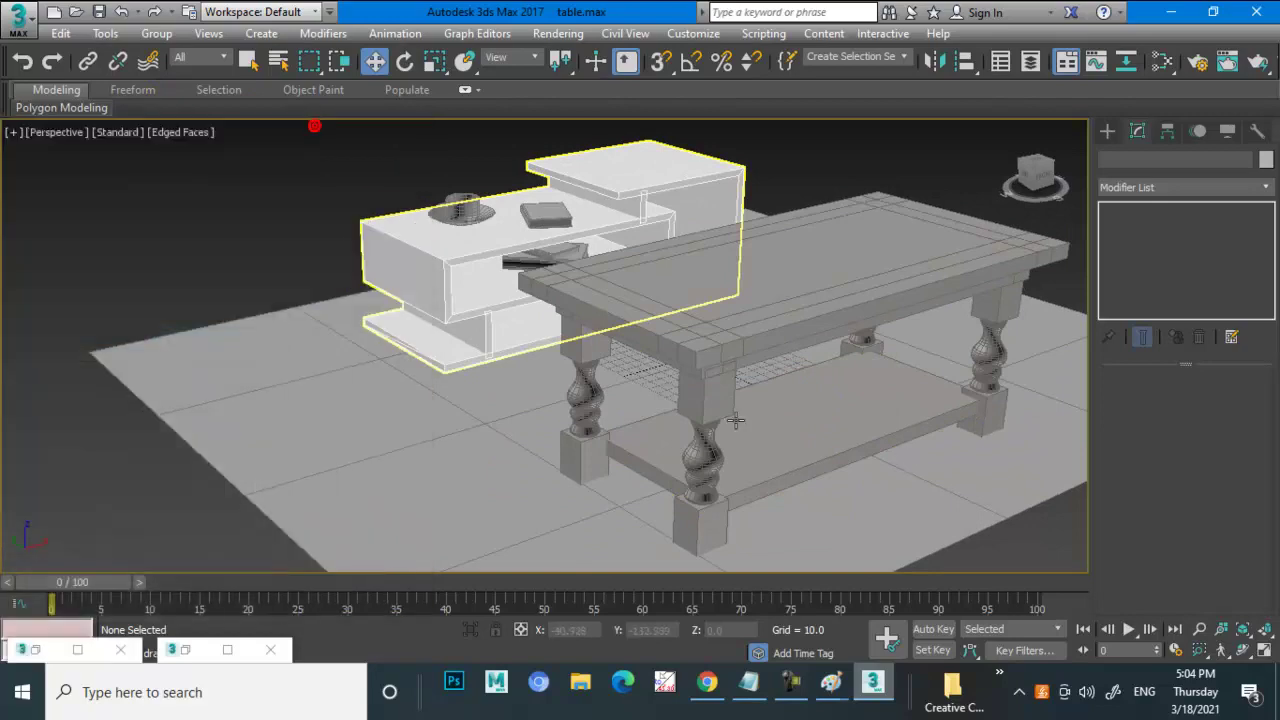
{"action": "mouse_move", "coordinate": [740, 370]}
{"action": "middle_mouse_down", "text": "alt"}
{"action": "mouse_move", "coordinate": [786, 363]}
{"action": "mouse_move", "coordinate": [806, 294]}
{"action": "mouse_move", "coordinate": [626, 171]}
{"action": "middle_mouse_up", "text": "alt"}
- Select the whole grey table and move it closer to the white coffee table
{"action": "mouse_move", "coordinate": [643, 183]}
{"action": "left_mouse_down"}
{"action": "mouse_move", "coordinate": [1033, 389]}
{"action": "mouse_move", "coordinate": [1044, 411]}
{"action": "left_mouse_up"}
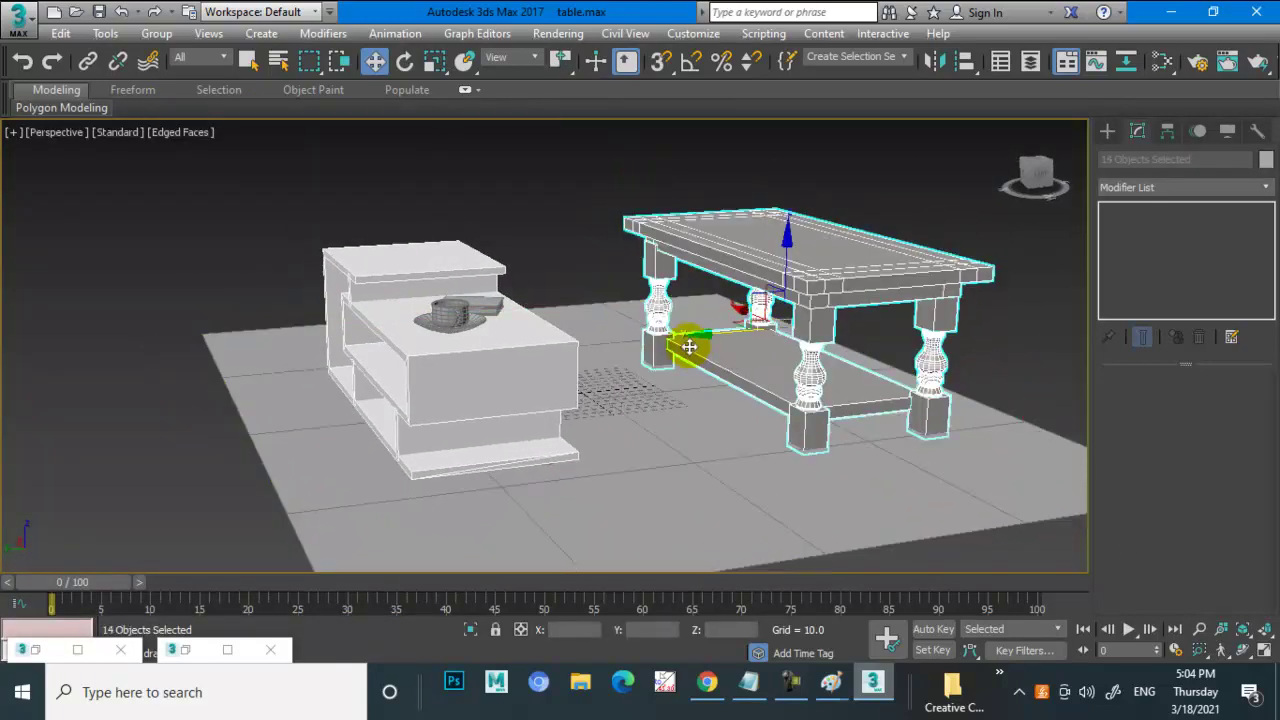
{"action": "left_click_drag", "start_coordinate": [689, 346], "coordinate": [597, 329]}
{"action": "mouse_move", "coordinate": [597, 329]}
{"action": "middle_mouse_down", "text": "alt"}
{"action": "mouse_move", "coordinate": [686, 343]}
{"action": "mouse_move", "coordinate": [657, 369]}
{"action": "mouse_move", "coordinate": [680, 366]}
{"action": "mouse_move", "coordinate": [694, 391]}
{"action": "middle_mouse_up", "text": "alt"}
{"action": "scroll", "coordinate": [697, 420], "scroll_direction": "up", "scroll_amount": 3}
{"action": "scroll", "coordinate": [769, 345], "scroll_direction": "up", "scroll_amount": 2}
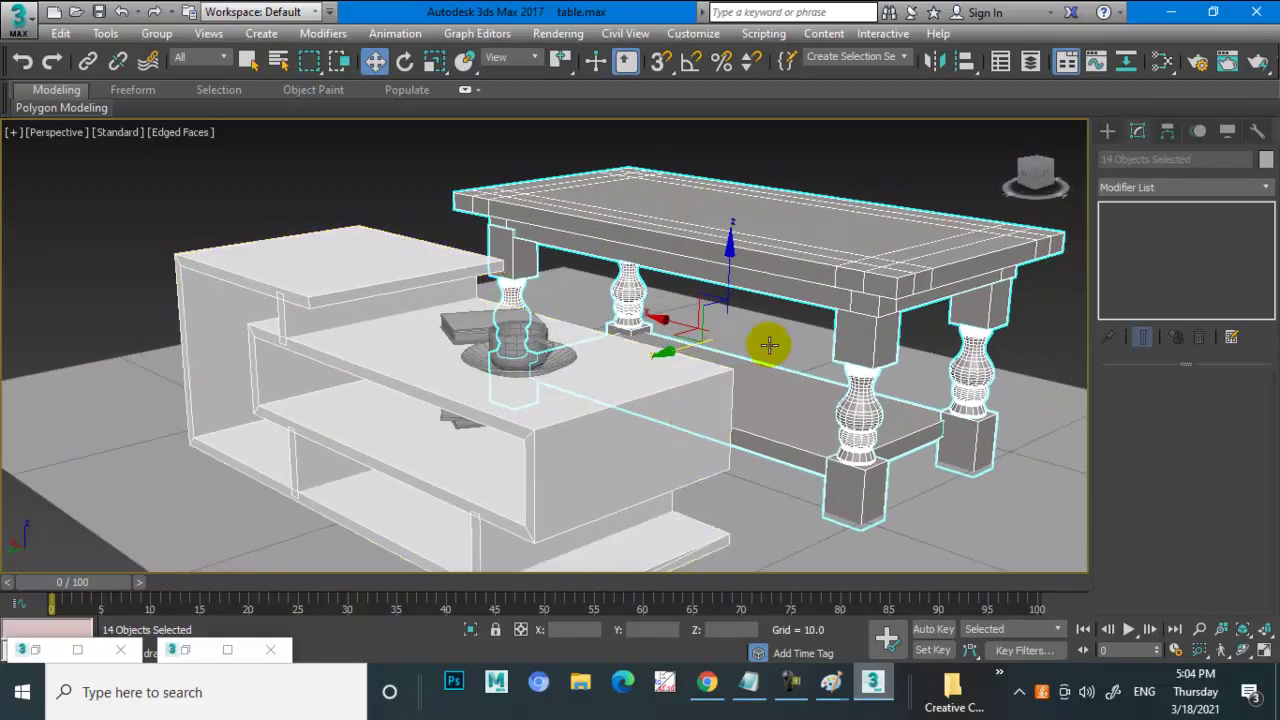
{"action": "left_click", "coordinate": [910, 156]}
{"action": "middle_click_drag", "start_coordinate": [880, 263], "coordinate": [846, 283], "text": "alt"}
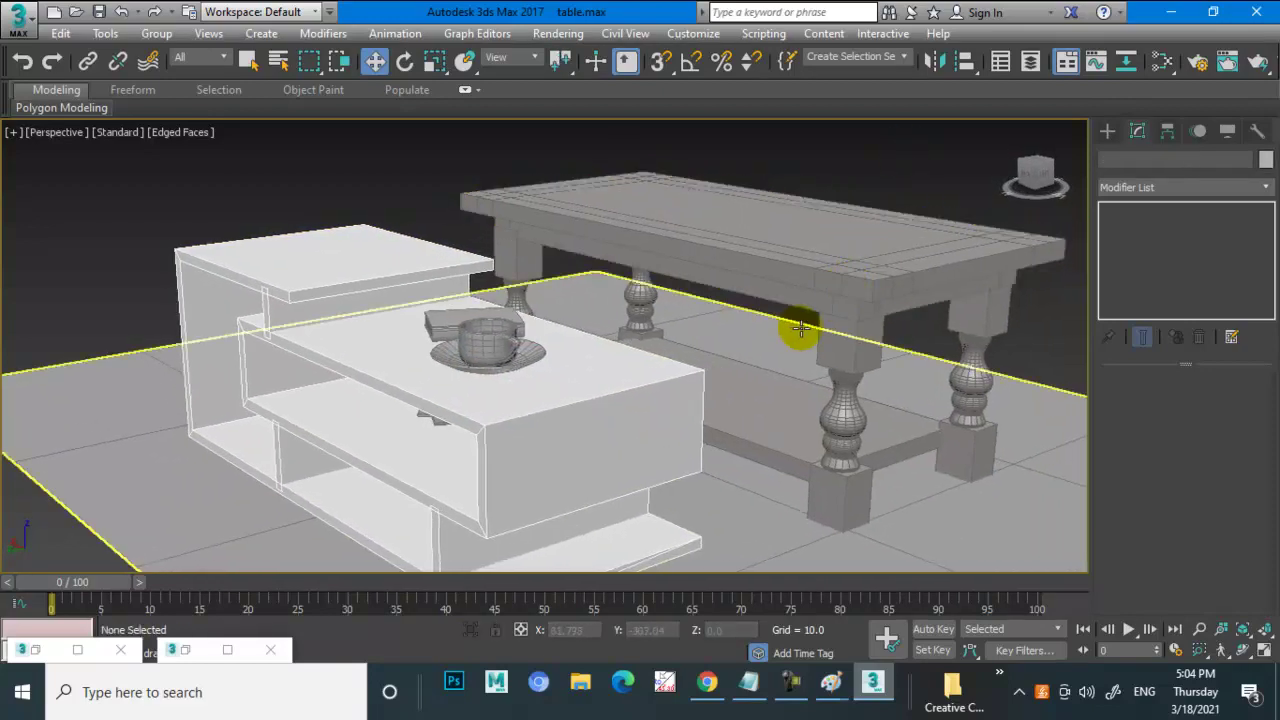
{"action": "middle_click_drag", "start_coordinate": [800, 329], "coordinate": [740, 294]}
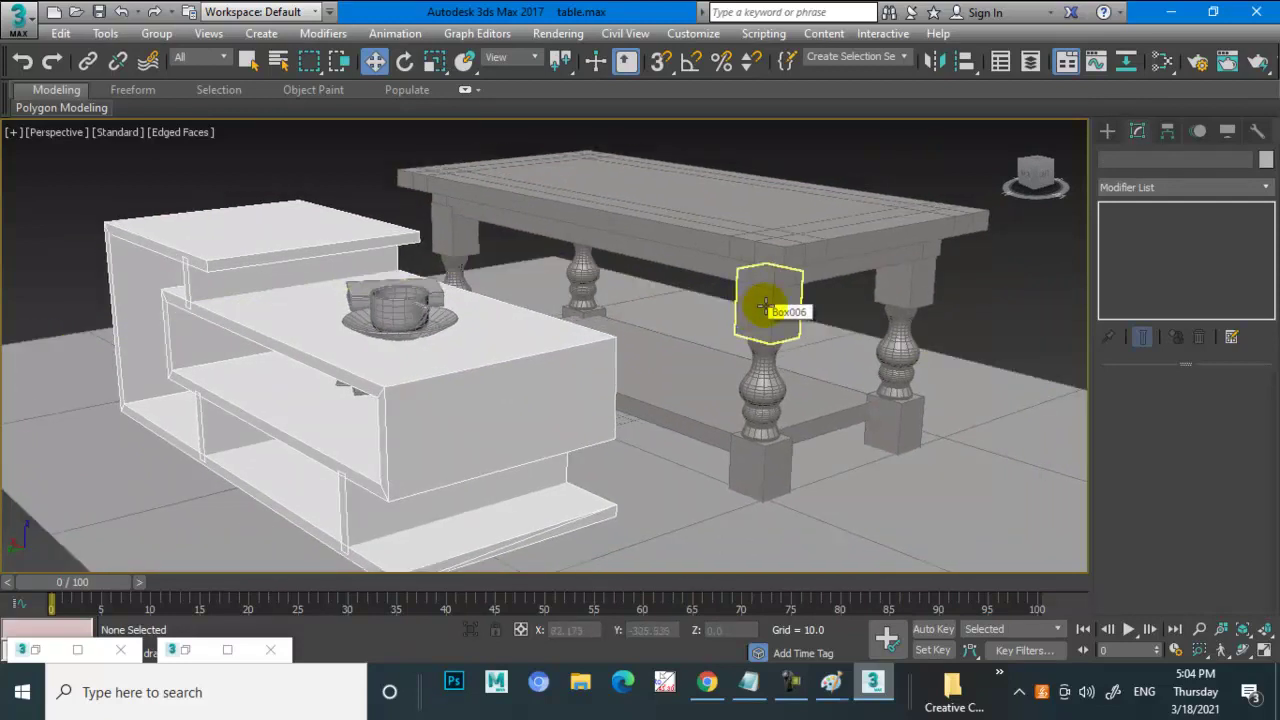
- Bring the Notepad note to the front from the taskbar
{"action": "left_click", "coordinate": [753, 678]}
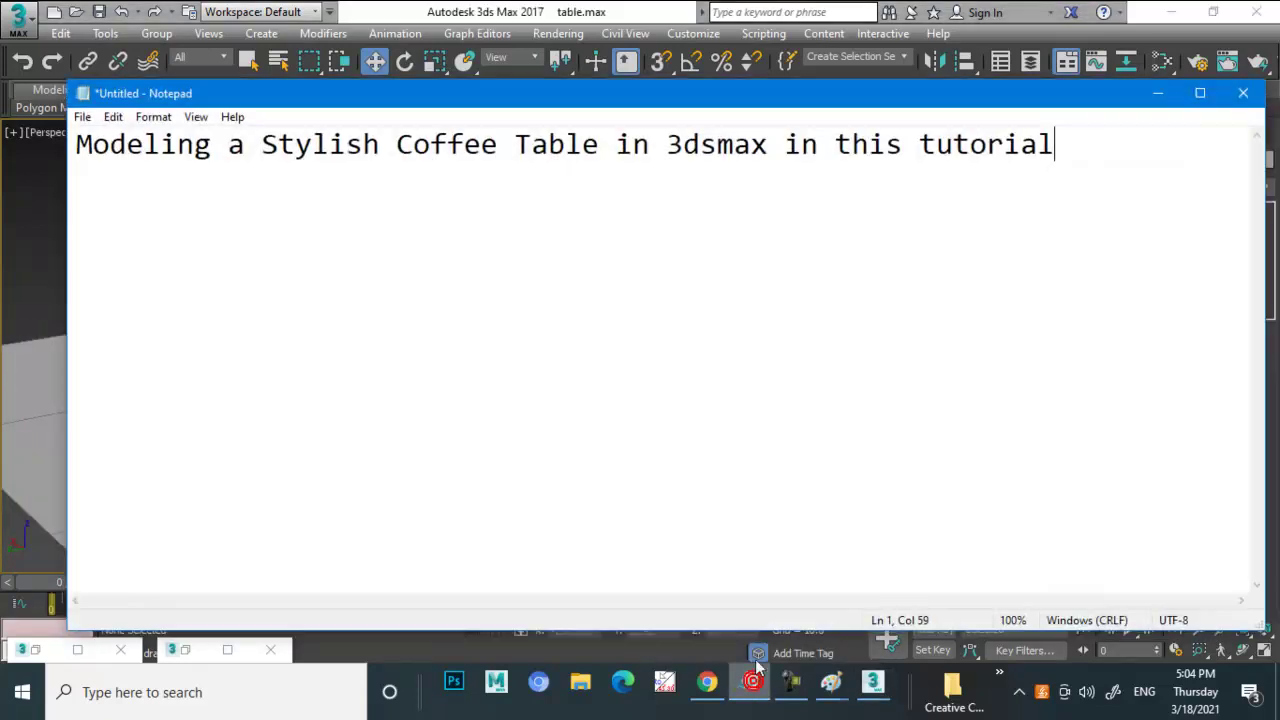